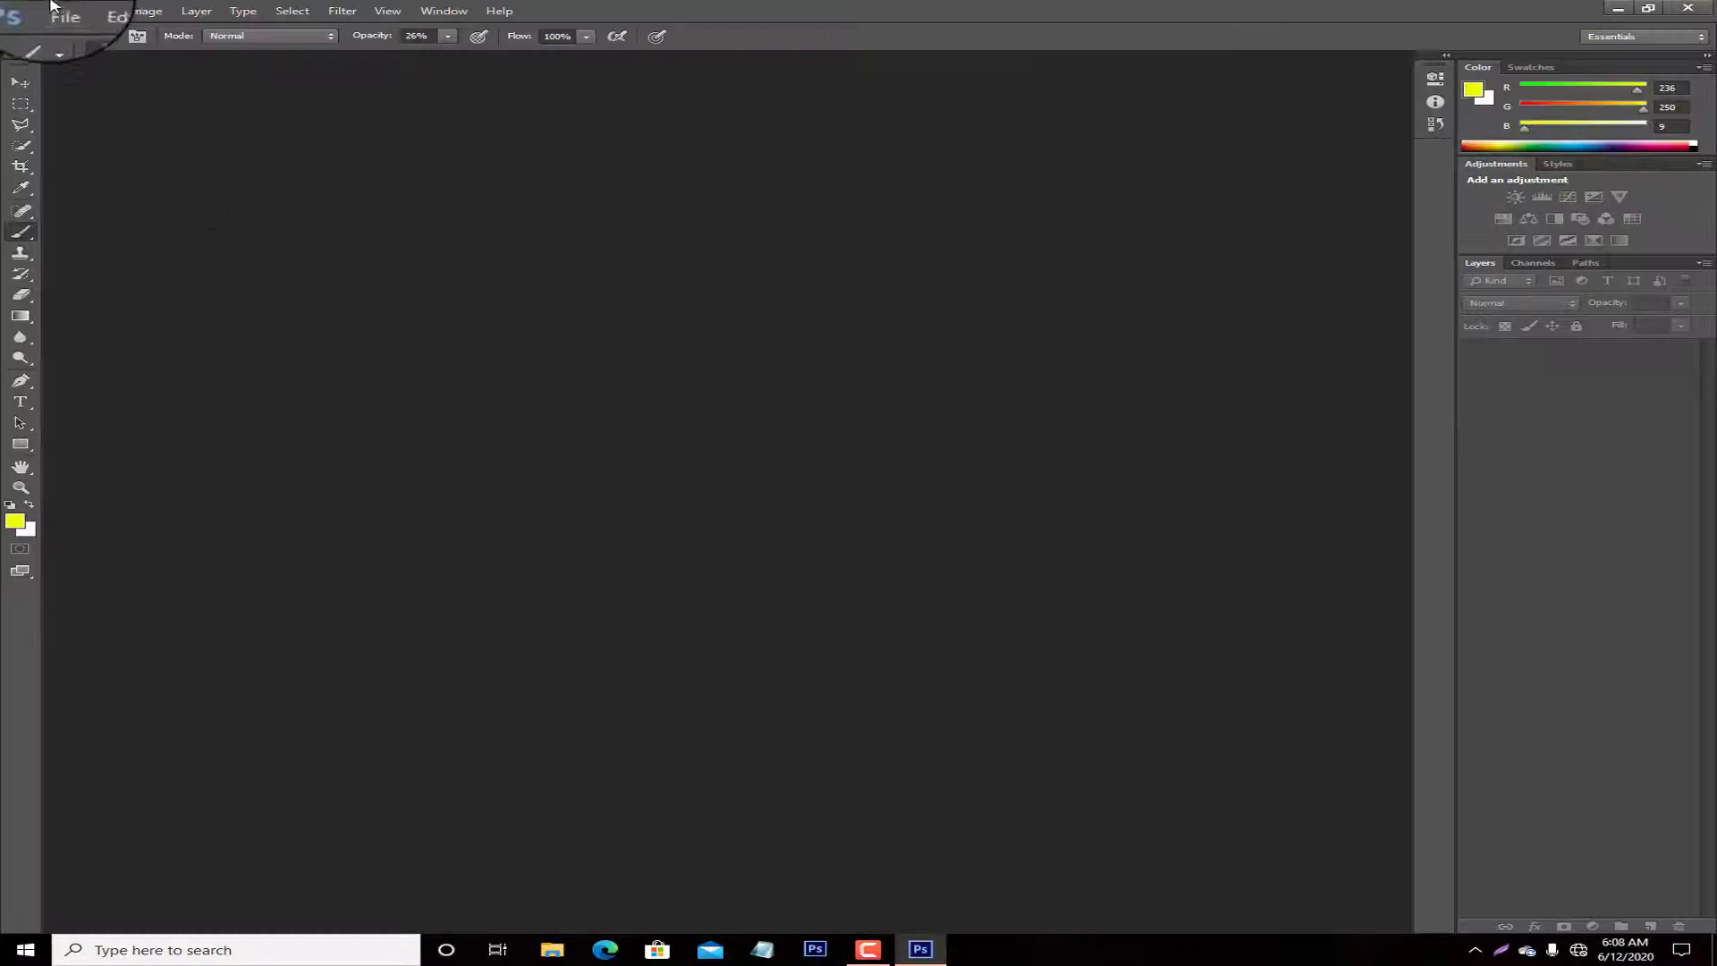
Open the blue-scarf portrait JPEG from the Desktop's New folder into Camera Raw.
{"action": "left_click", "coordinate": [52, 13]}
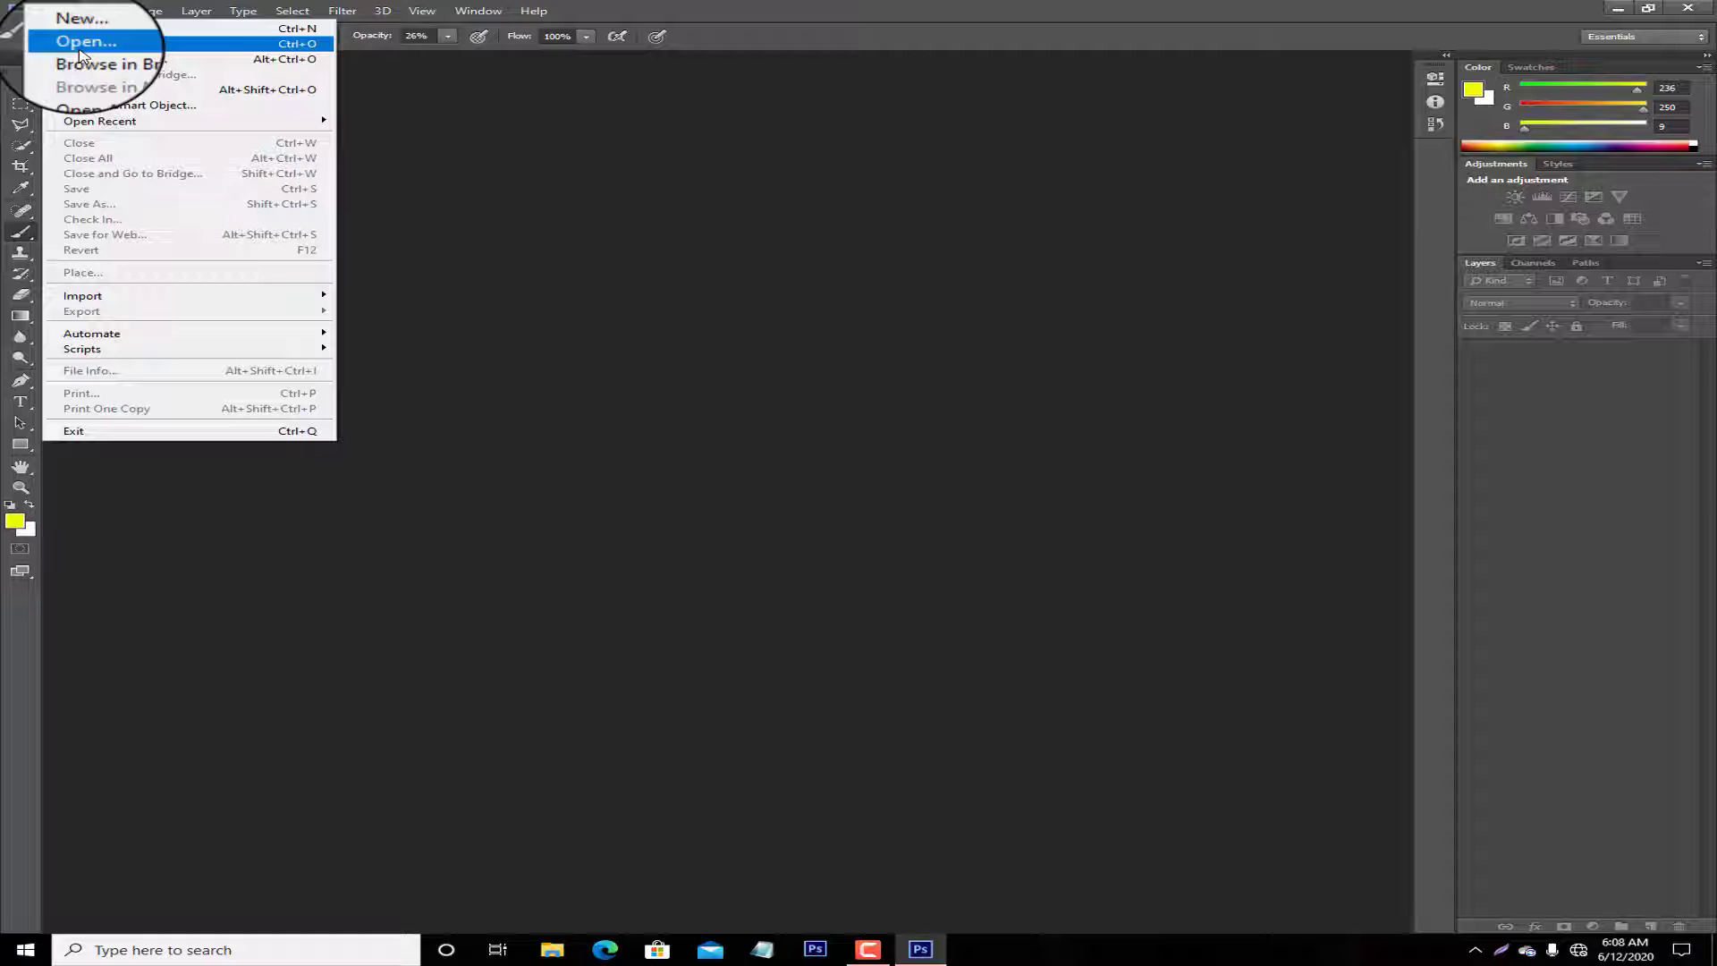
{"action": "left_click", "coordinate": [80, 46]}
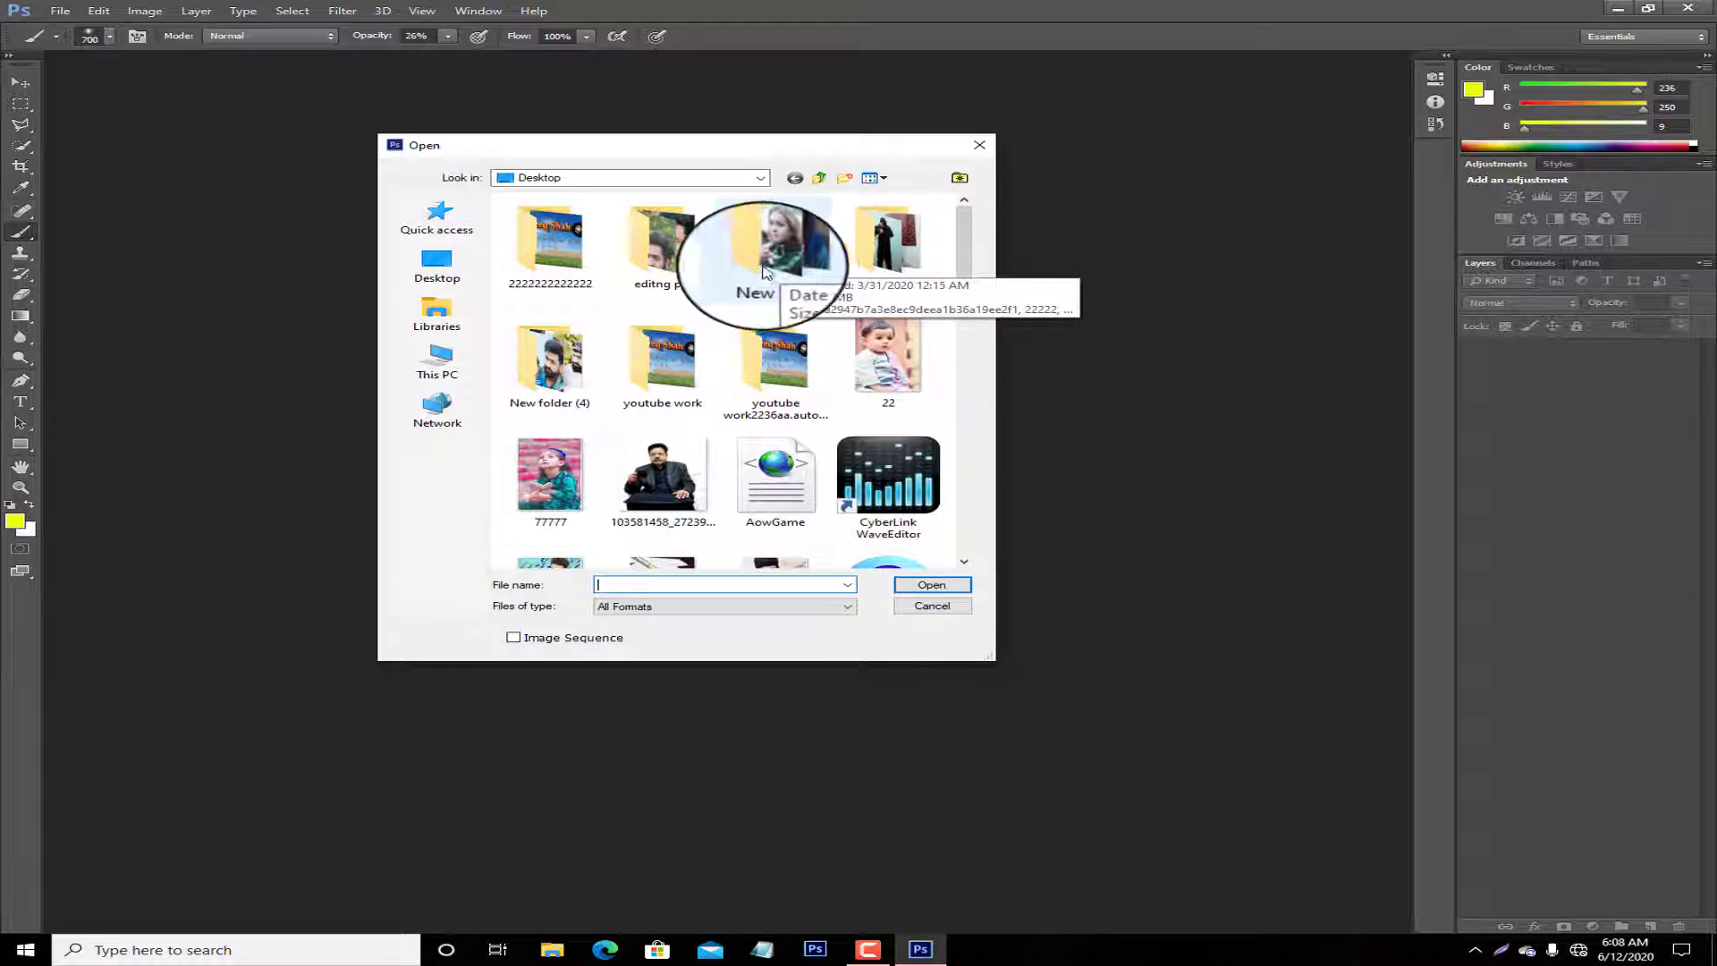
{"action": "double_click", "coordinate": [775, 241]}
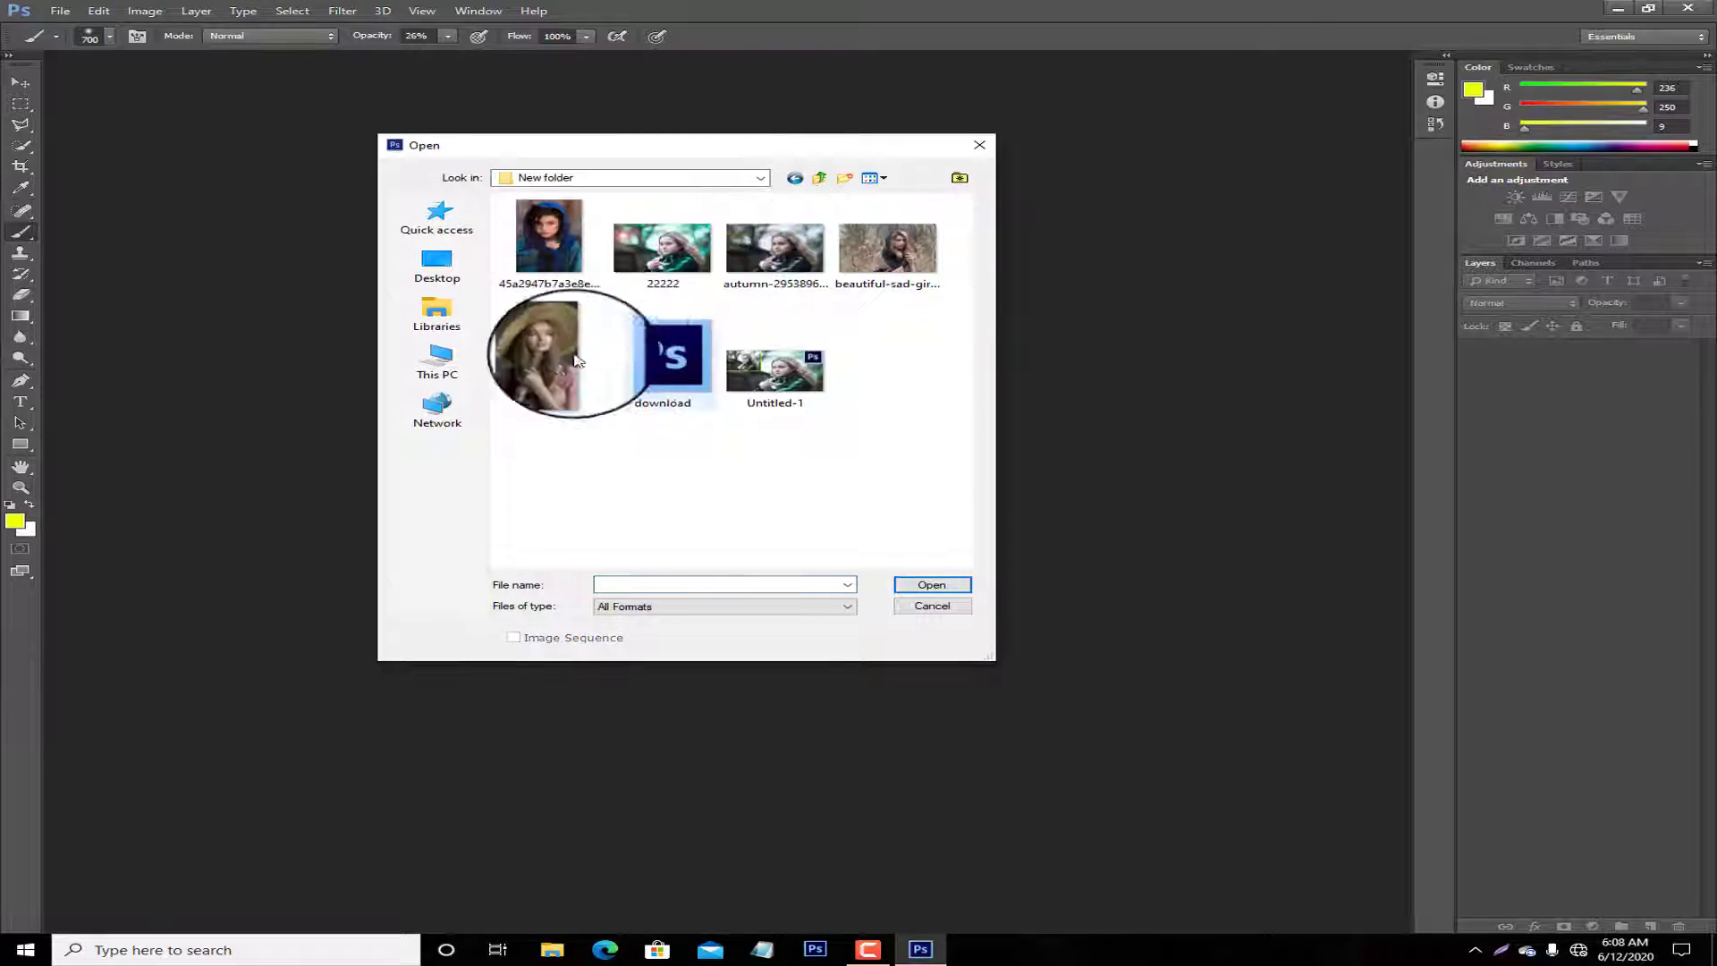
{"action": "double_click", "coordinate": [548, 235]}
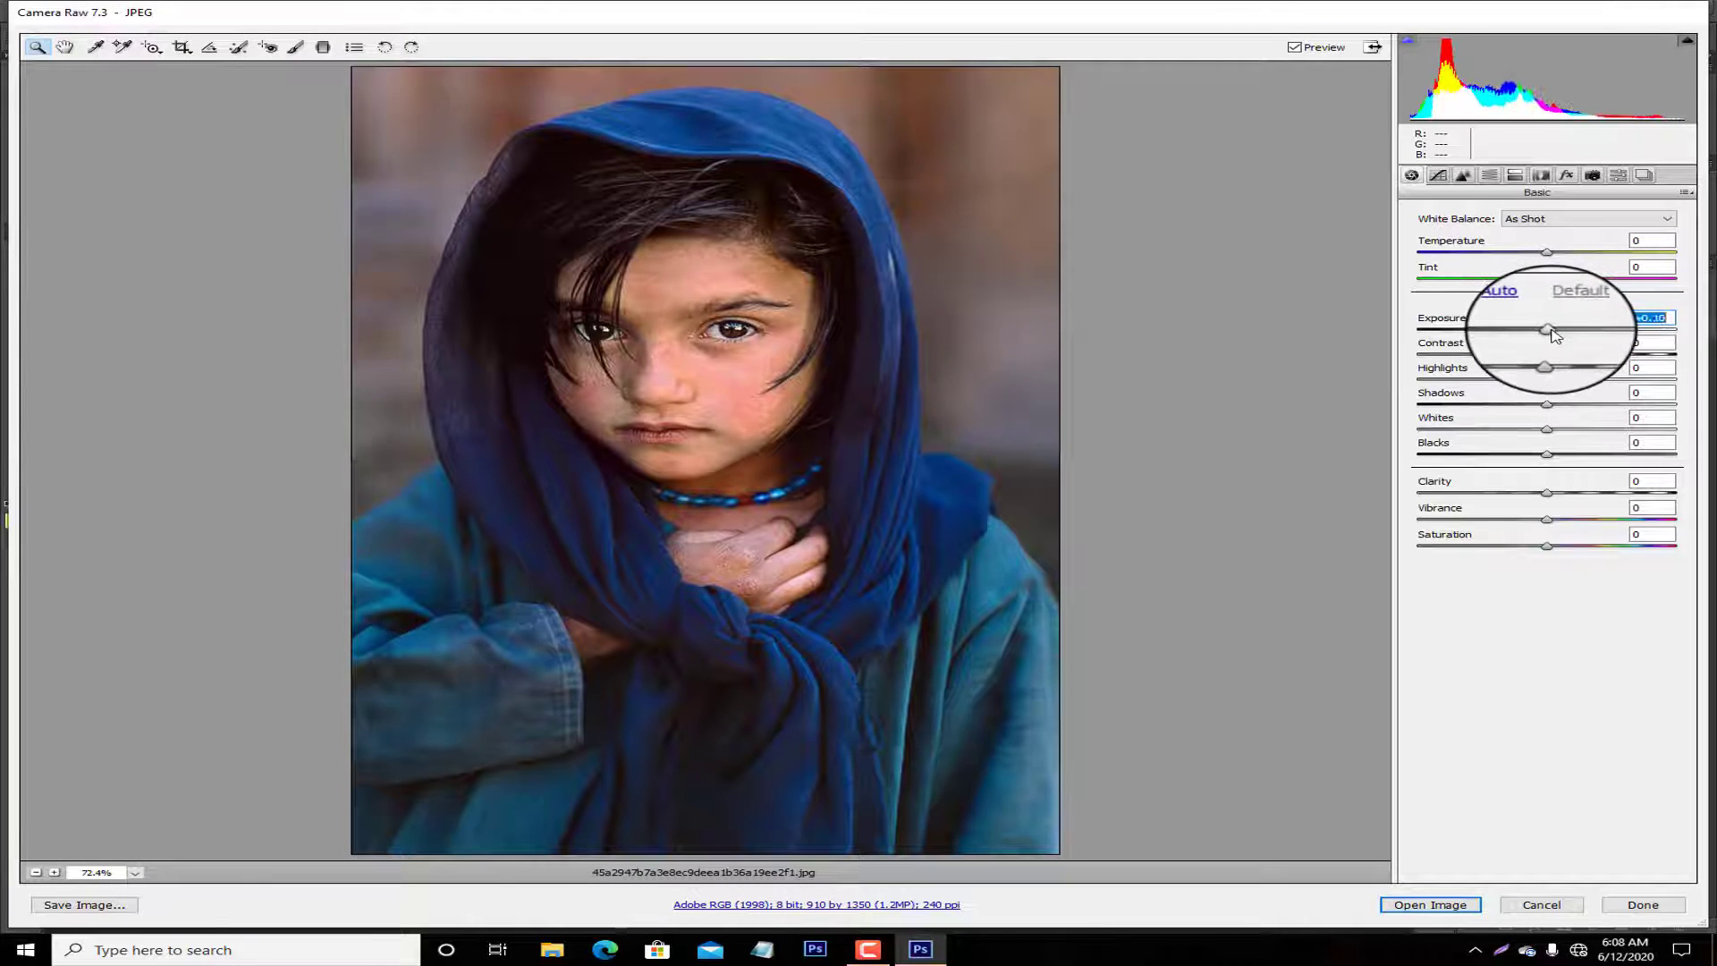
Set Camera Raw Exposure to -0.10 and Shadows to +11.
{"action": "mouse_move", "coordinate": [1555, 334]}
{"action": "left_mouse_down"}
{"action": "mouse_move", "coordinate": [1515, 345]}
{"action": "mouse_move", "coordinate": [1682, 393]}
{"action": "mouse_move", "coordinate": [1475, 407]}
{"action": "mouse_move", "coordinate": [1435, 433]}
{"action": "mouse_move", "coordinate": [1590, 430]}
{"action": "mouse_move", "coordinate": [1599, 447]}
{"action": "mouse_move", "coordinate": [1575, 441]}
{"action": "left_mouse_up"}
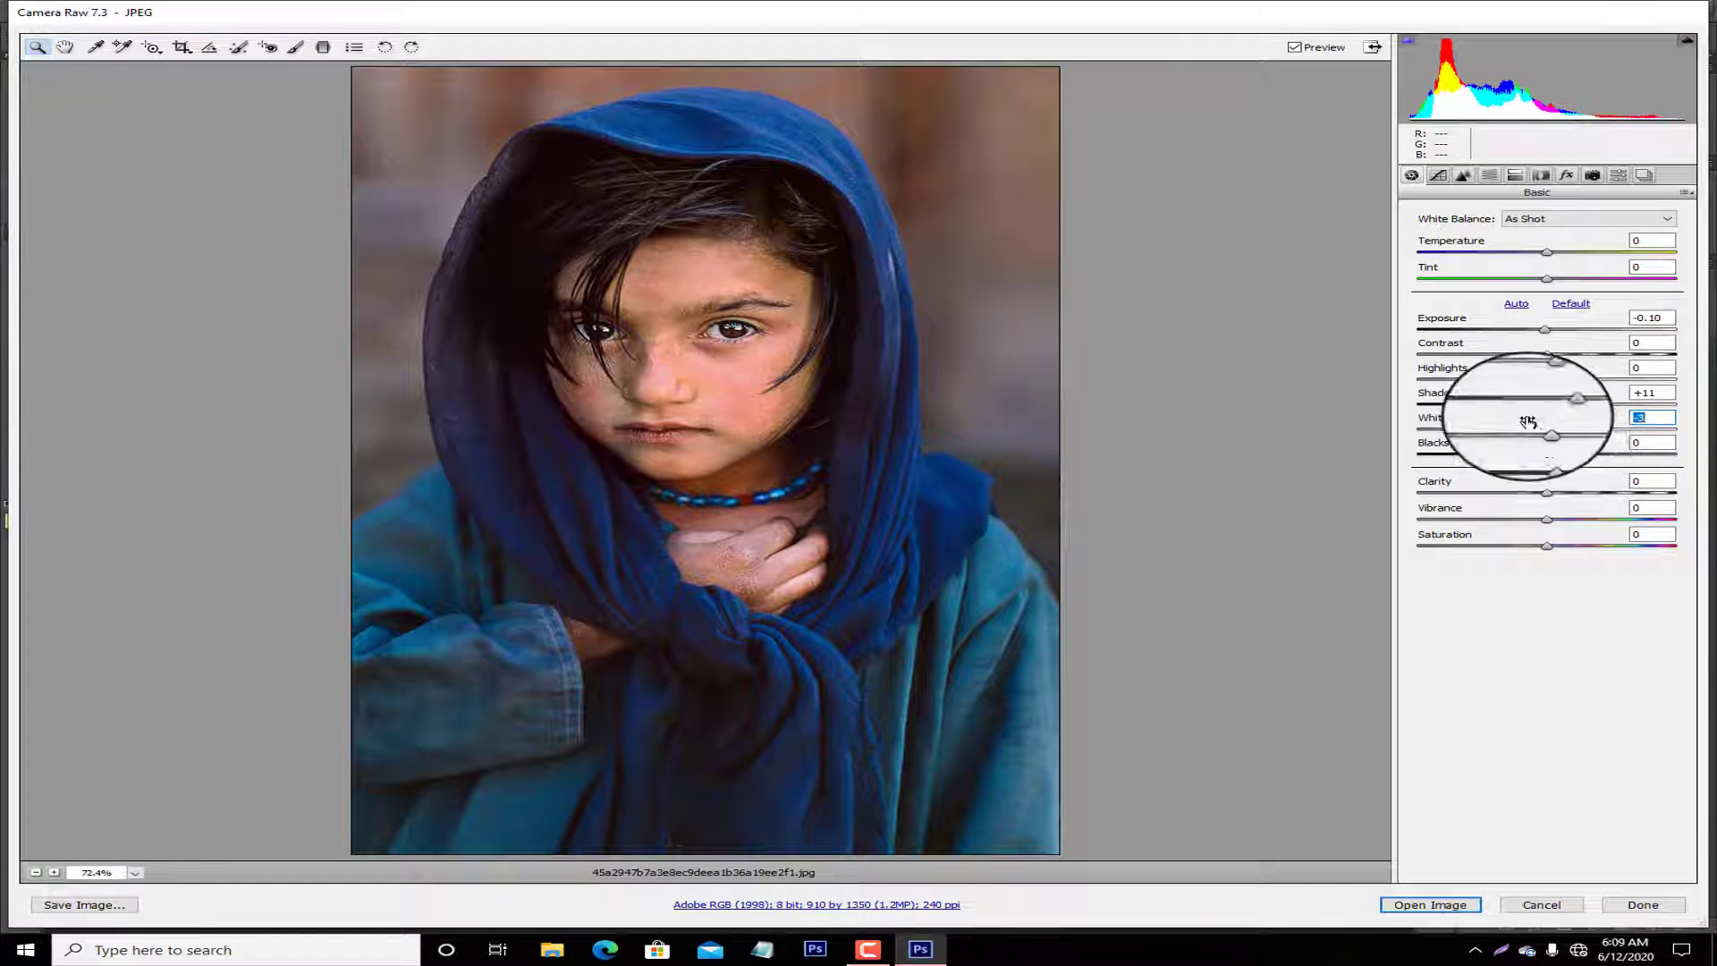
Shift the Oranges hue and raise Oranges luminance in HSL, then open the image in Photoshop.
{"action": "left_click", "coordinate": [1490, 176]}
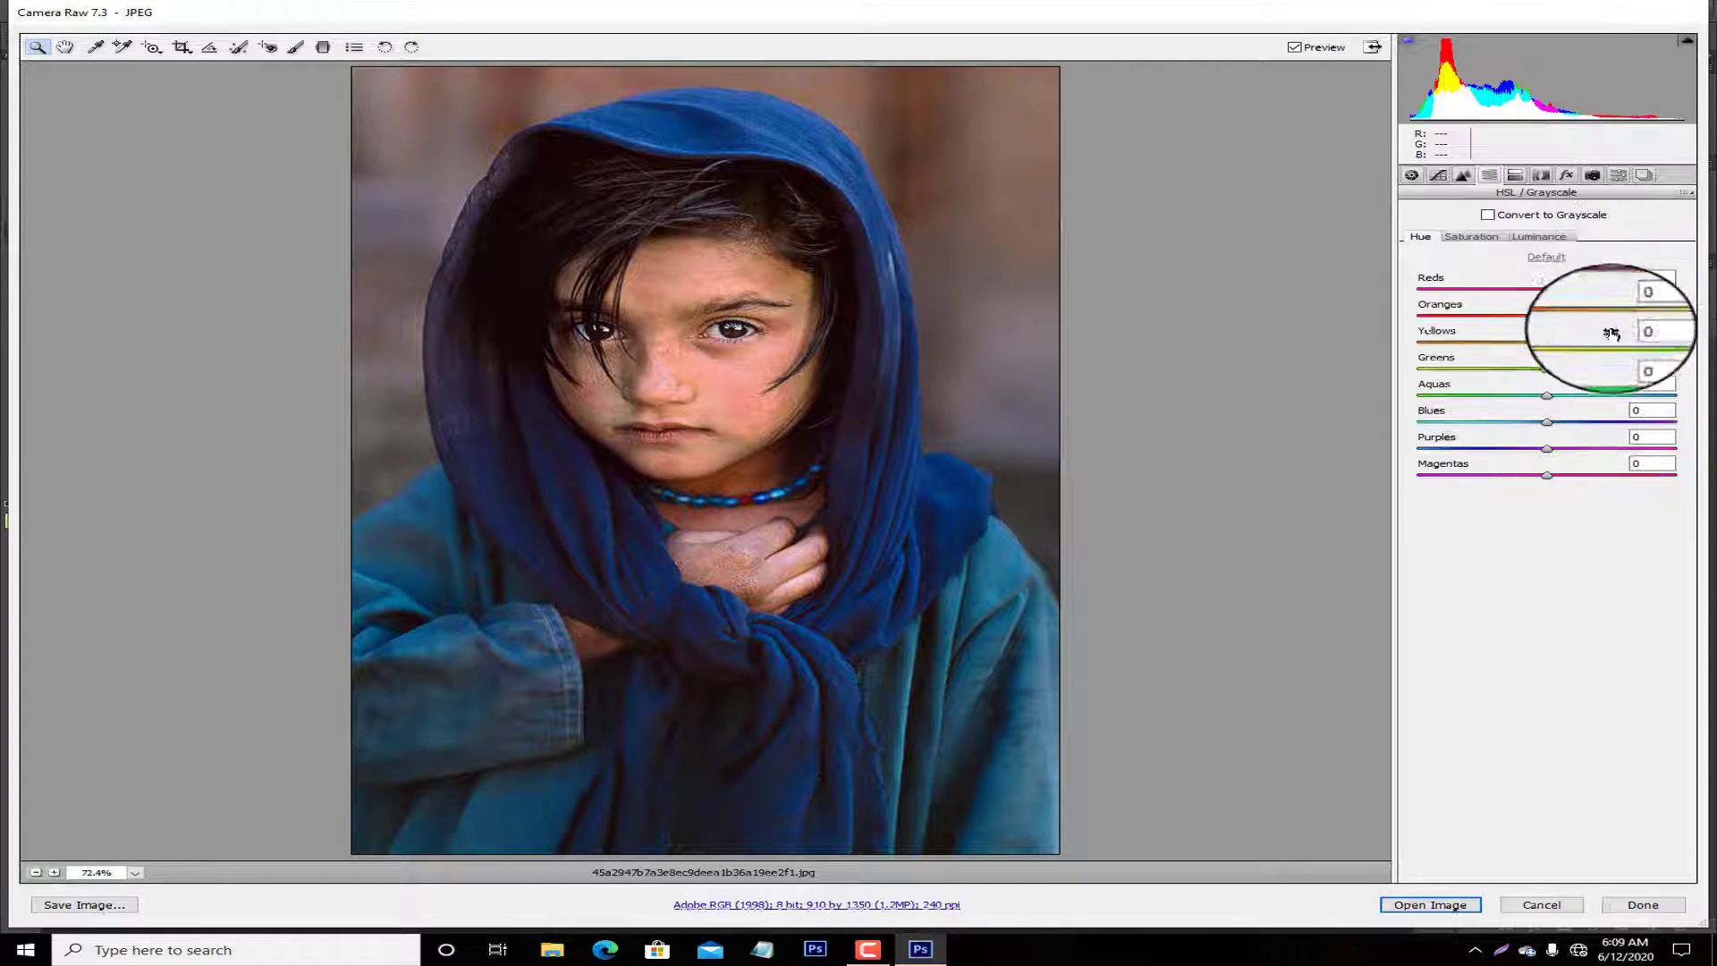
{"action": "left_click_drag", "start_coordinate": [1635, 322], "coordinate": [1532, 340]}
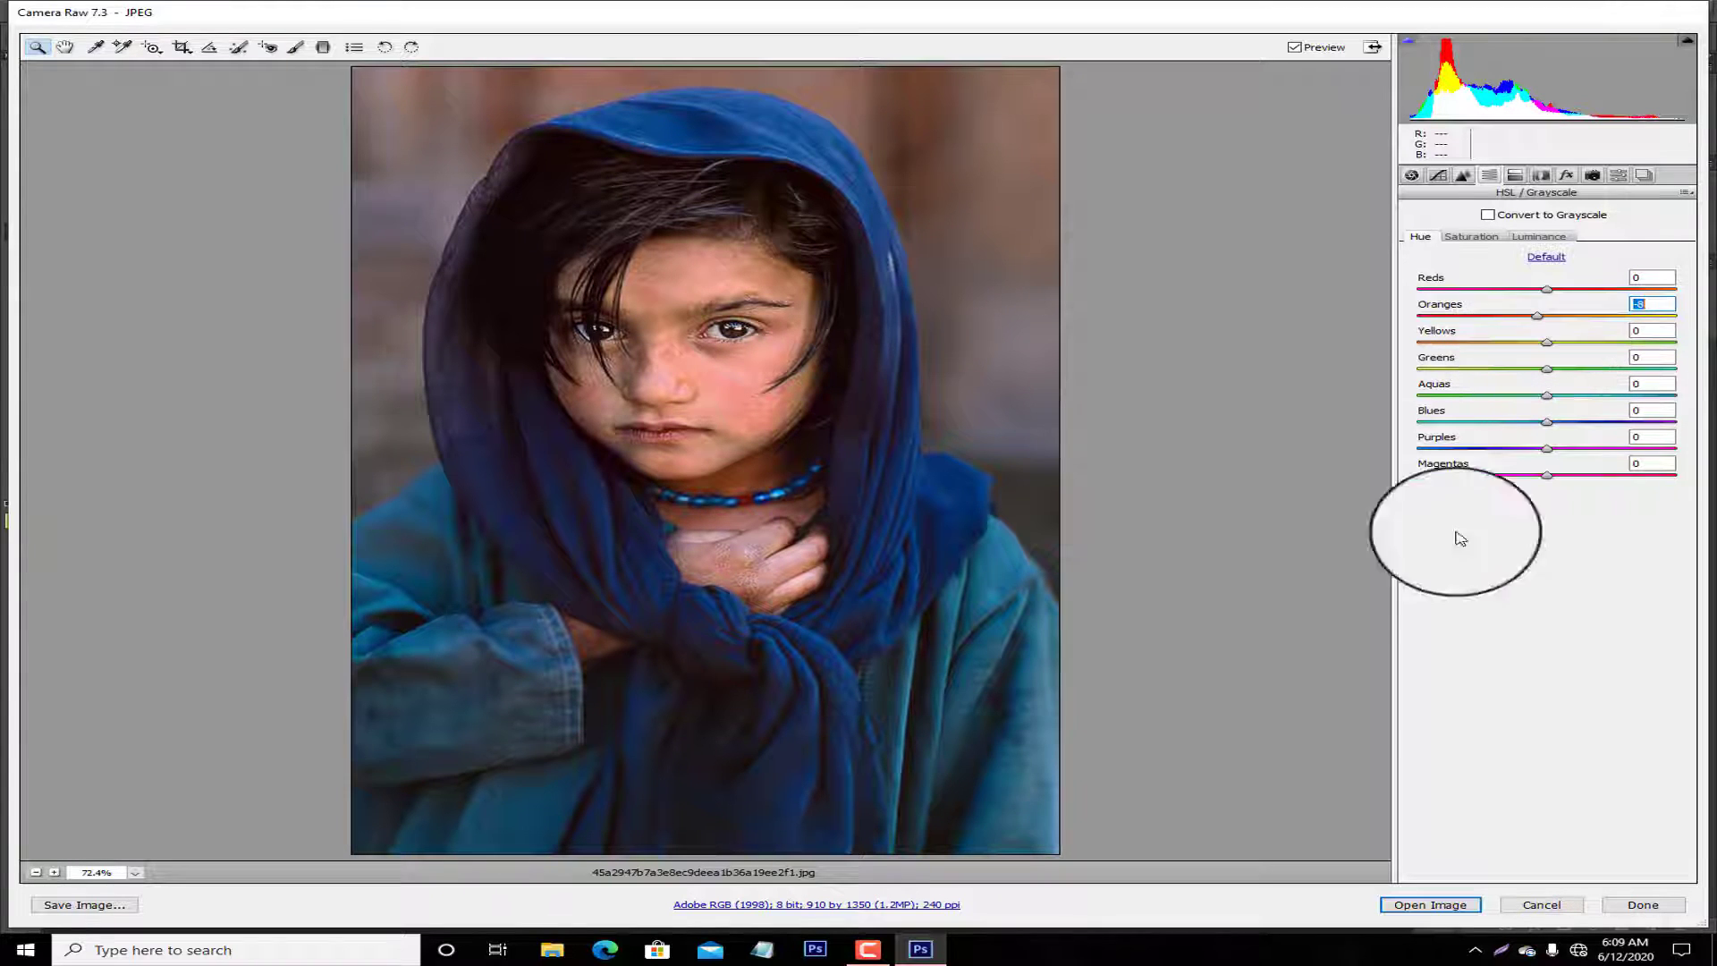
{"action": "left_click", "coordinate": [1538, 236]}
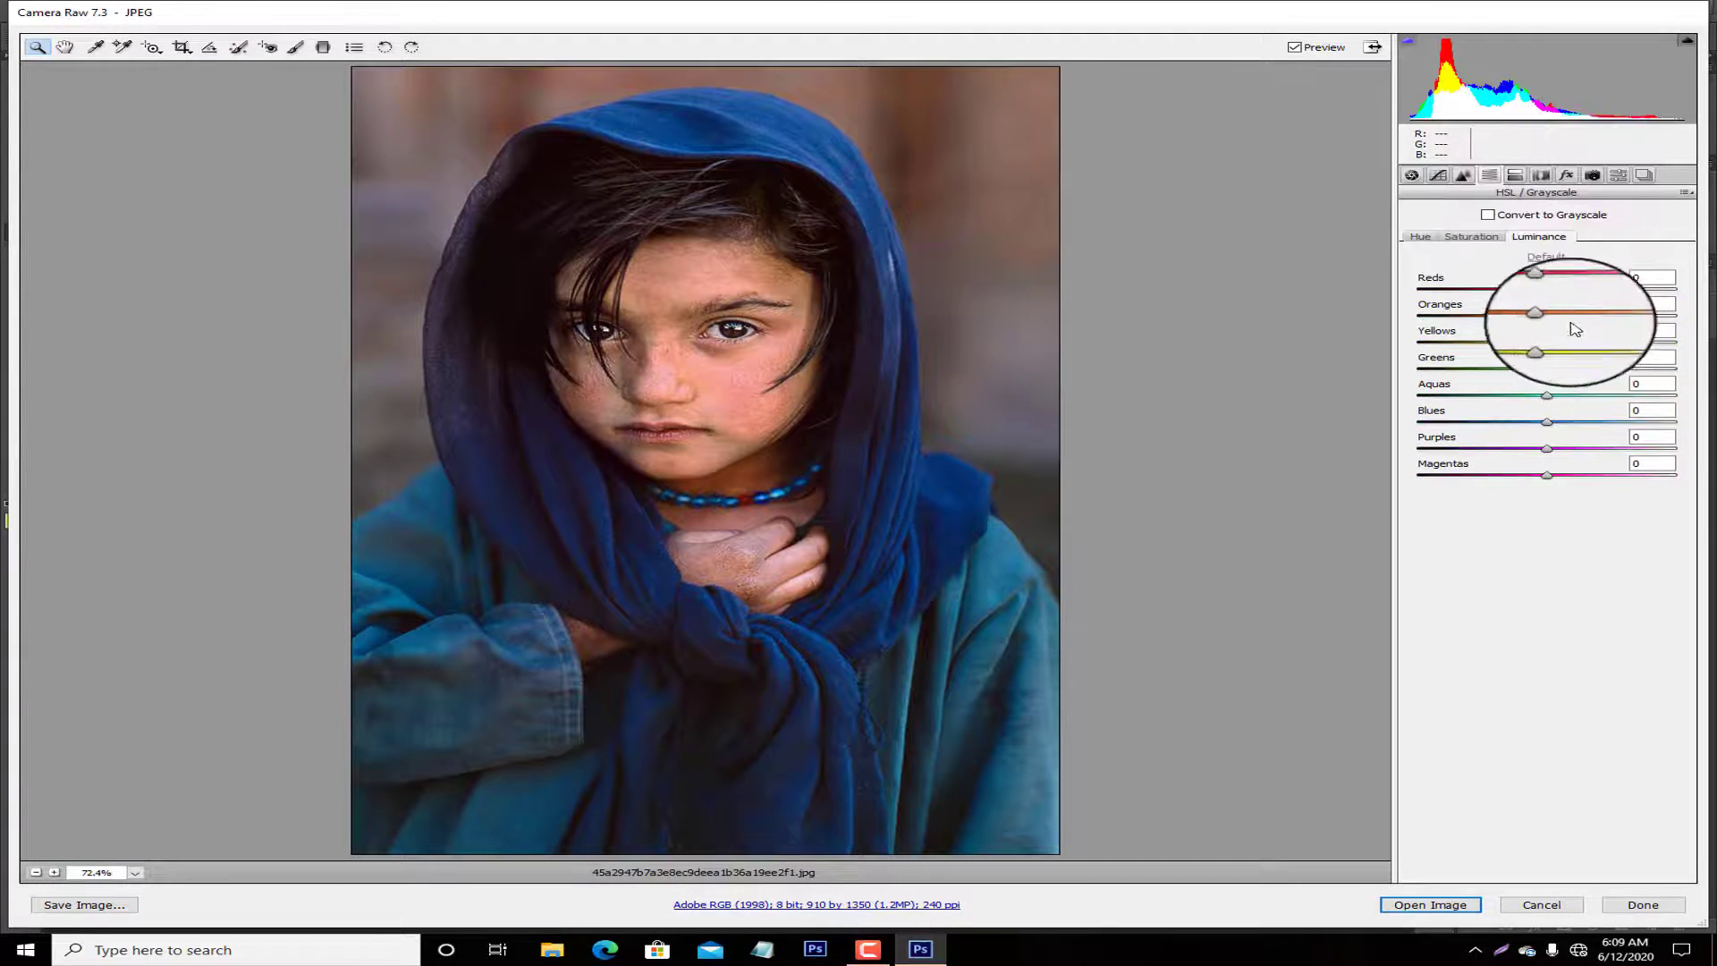
{"action": "mouse_move", "coordinate": [1579, 315]}
{"action": "left_mouse_down"}
{"action": "mouse_move", "coordinate": [1619, 315]}
{"action": "mouse_move", "coordinate": [1554, 351]}
{"action": "left_mouse_up"}
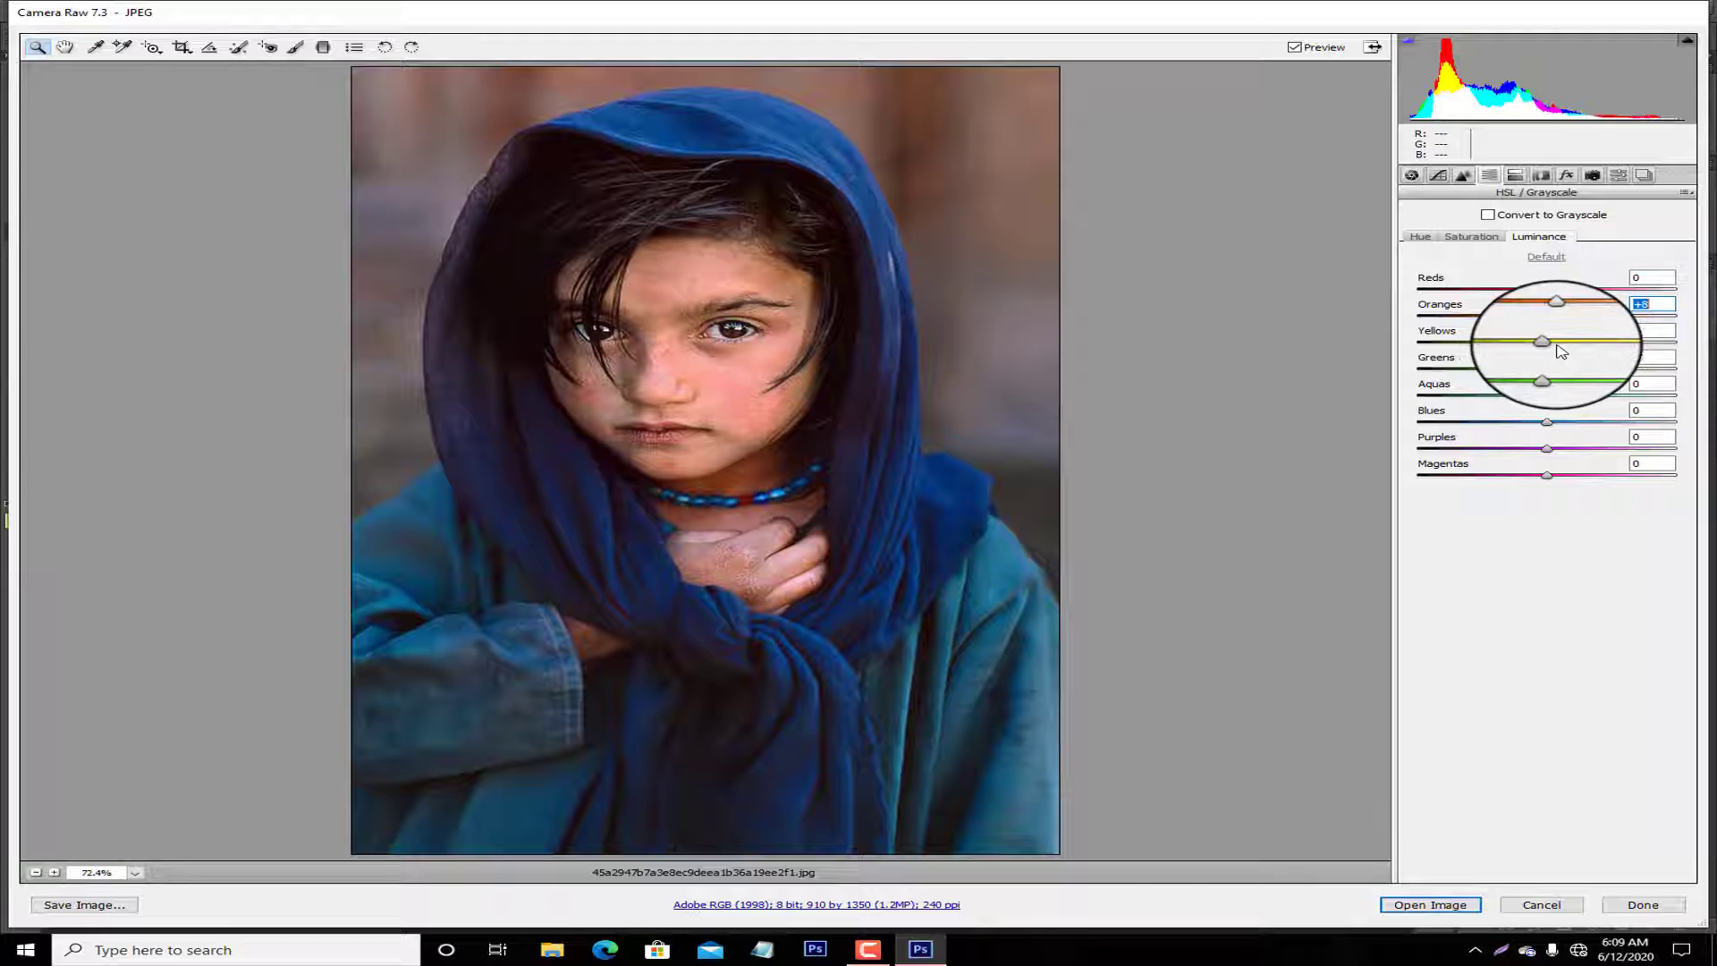
{"action": "left_click", "coordinate": [1404, 905]}
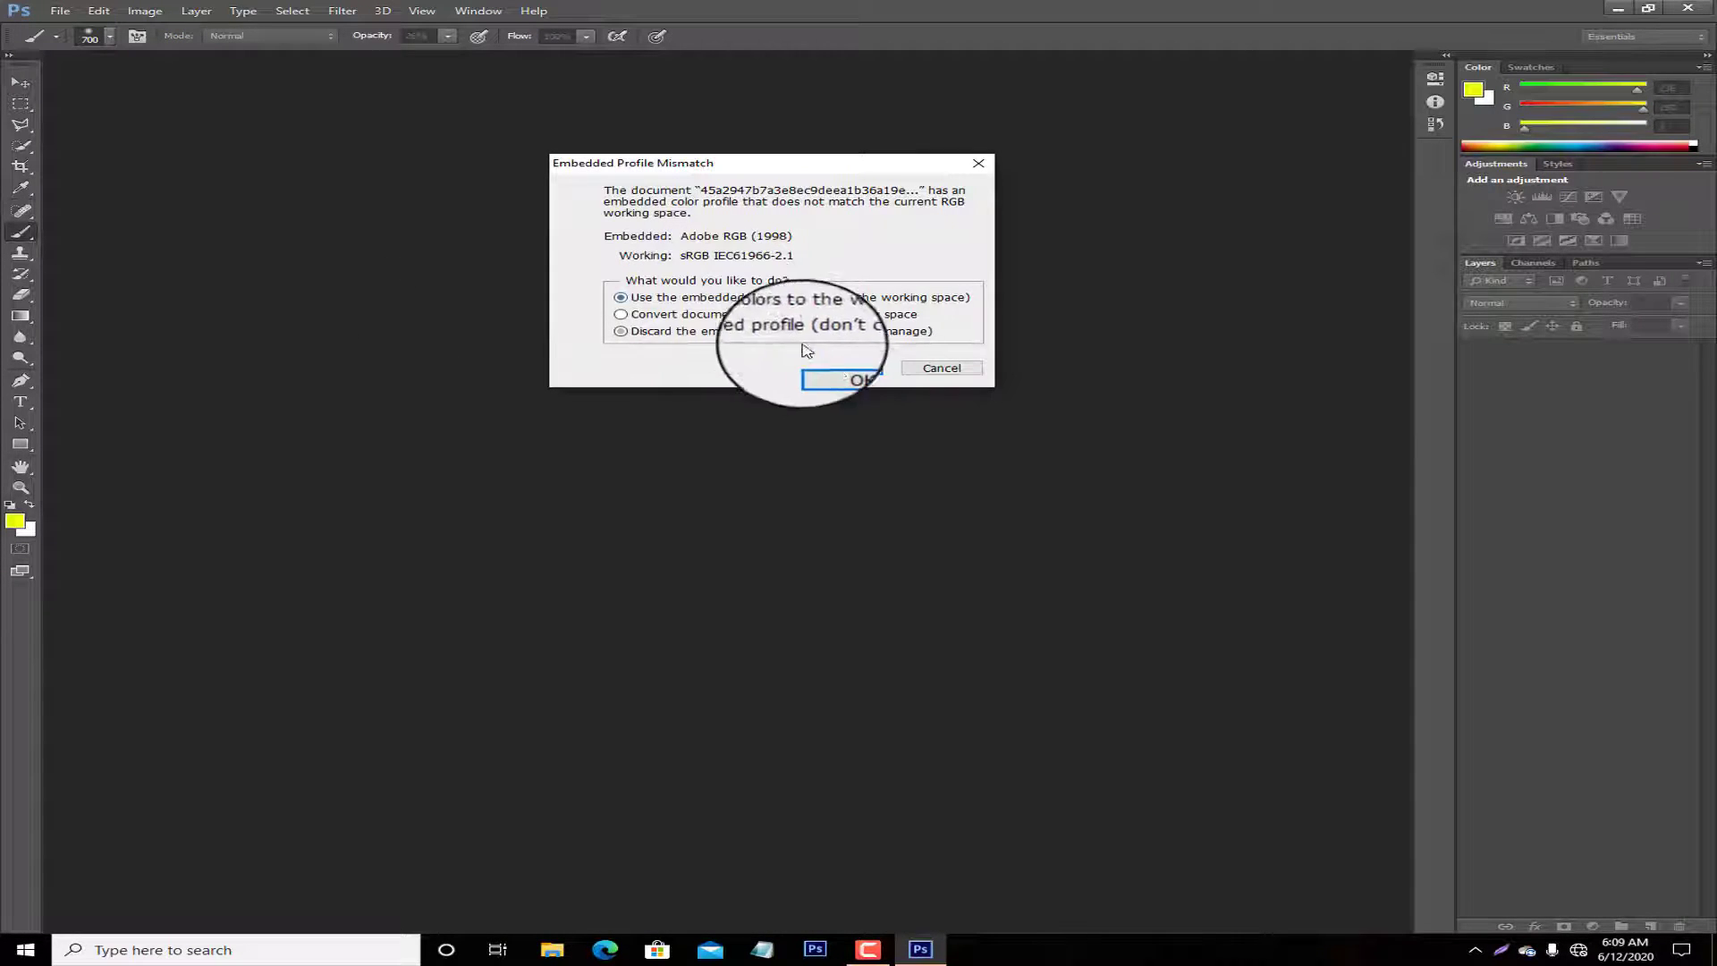
Keep the embedded profile, duplicate Background as Background copy, and zoom in on the face.
{"action": "left_click", "coordinate": [843, 368]}
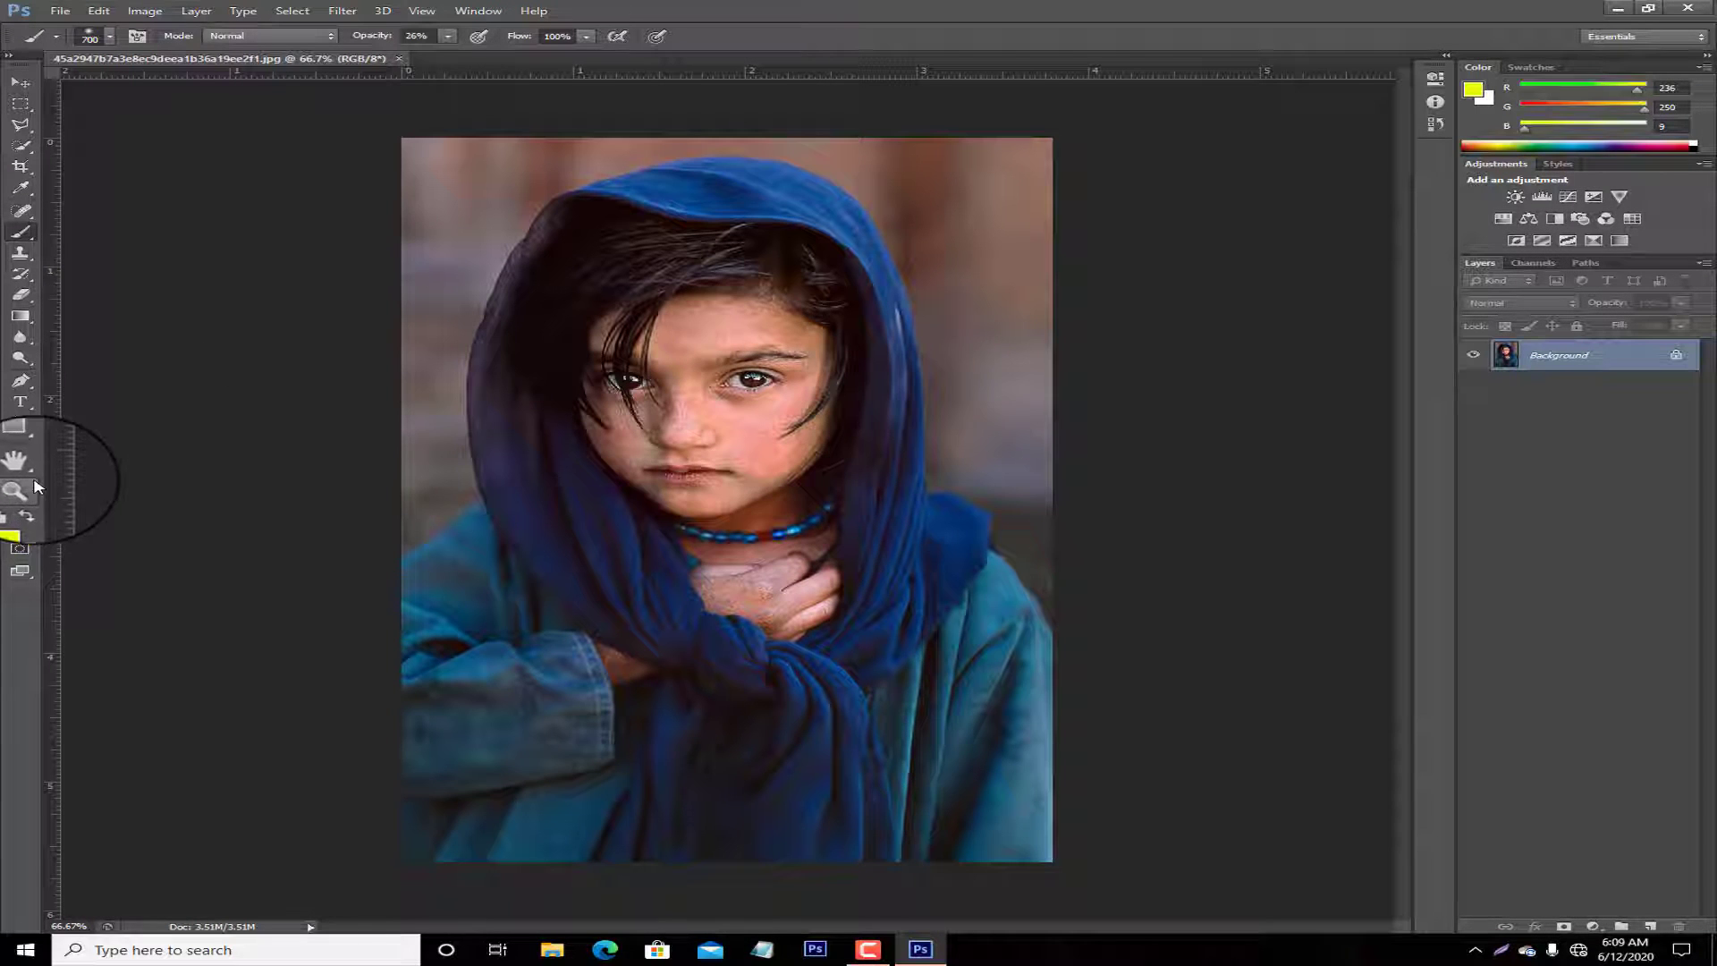
{"action": "left_click", "coordinate": [22, 487]}
{"action": "left_click_drag", "start_coordinate": [1601, 355], "coordinate": [1642, 924]}
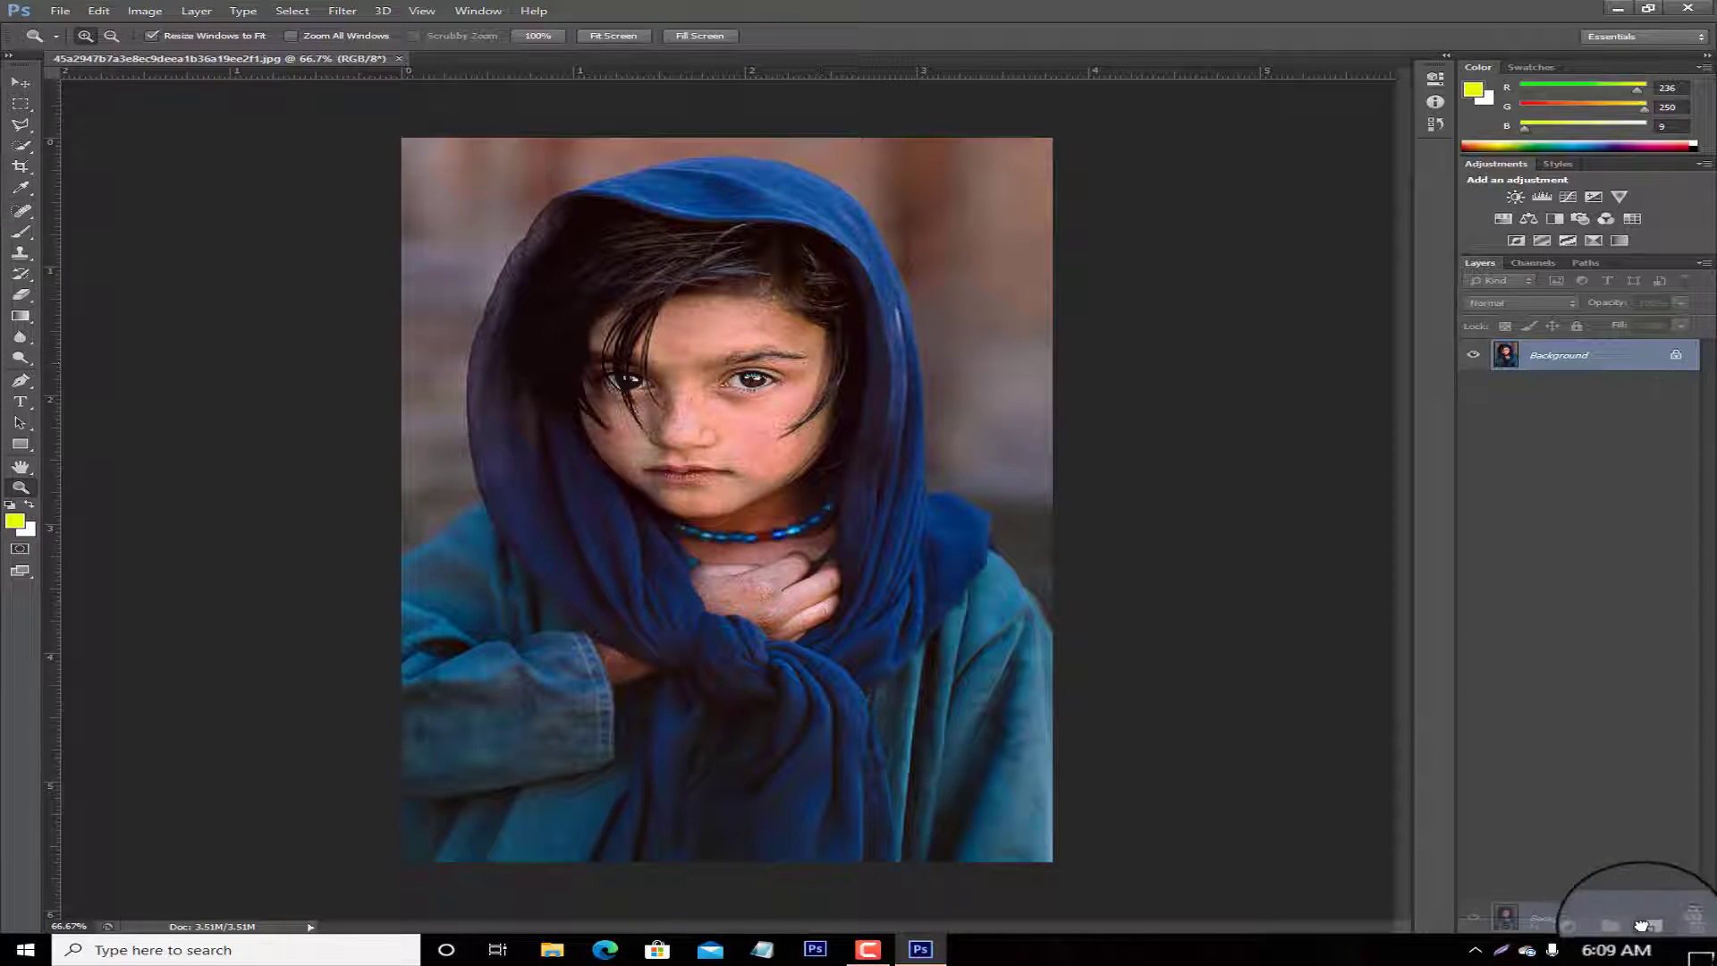
{"action": "left_click", "coordinate": [725, 338]}
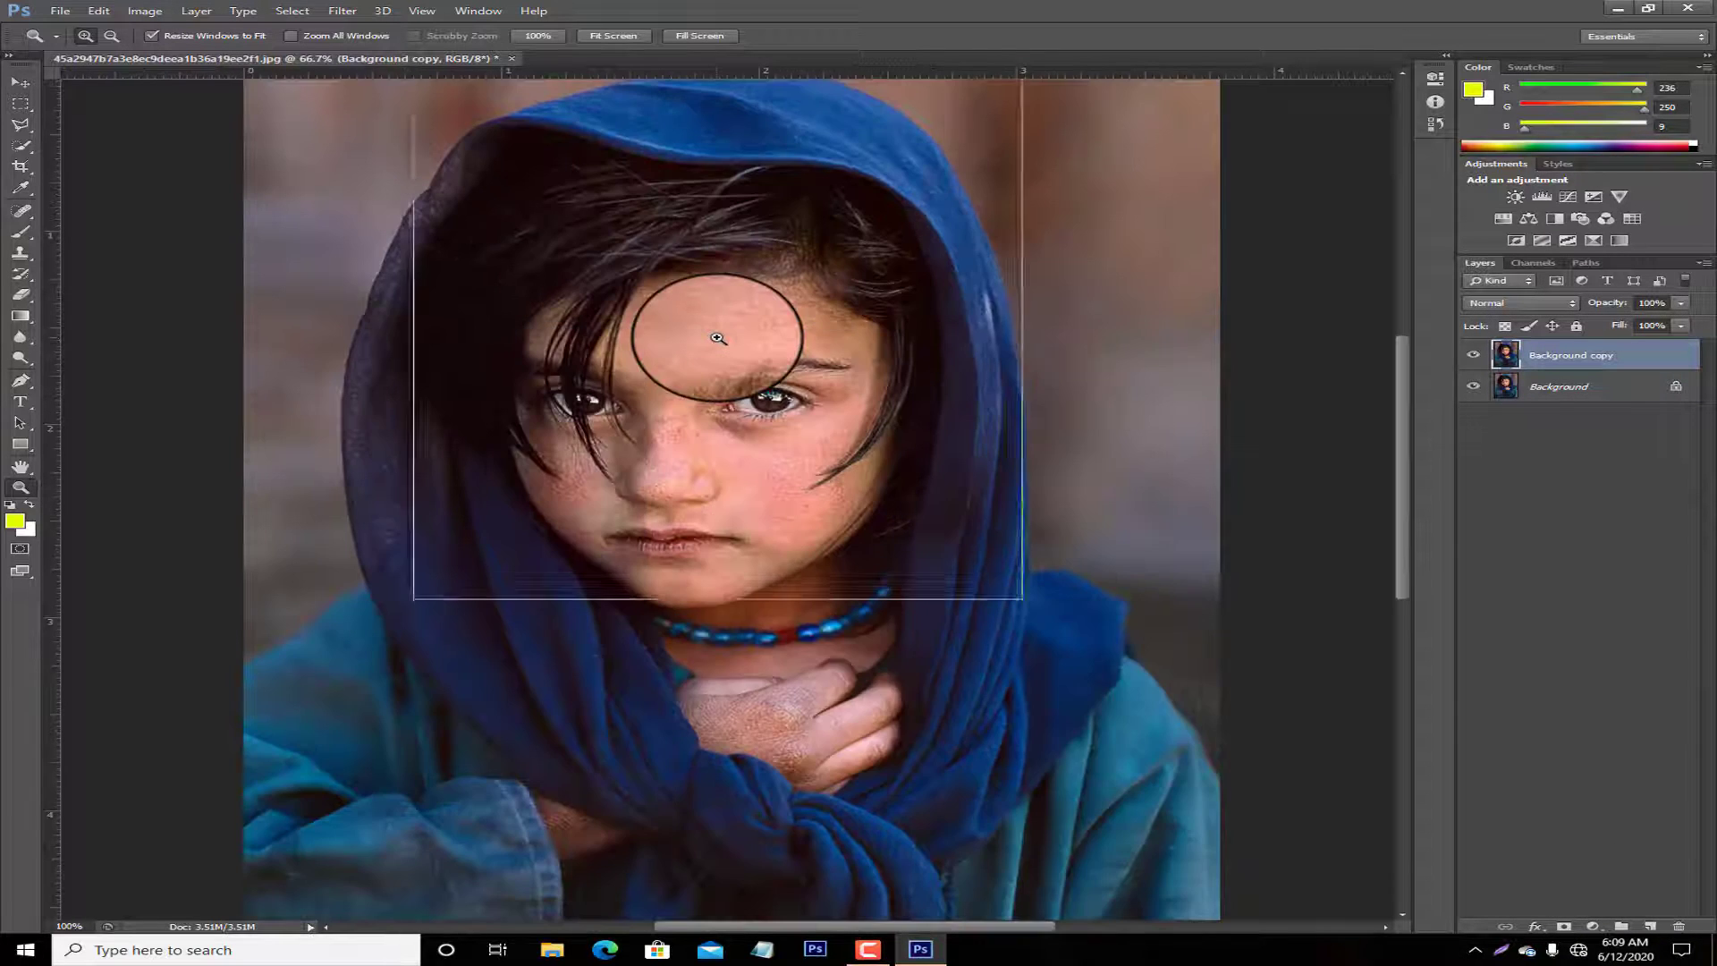
{"action": "left_click", "coordinate": [718, 338]}
Switch to the Mixer Brush Tool with a smaller brush size.
{"action": "left_click", "coordinate": [25, 234]}
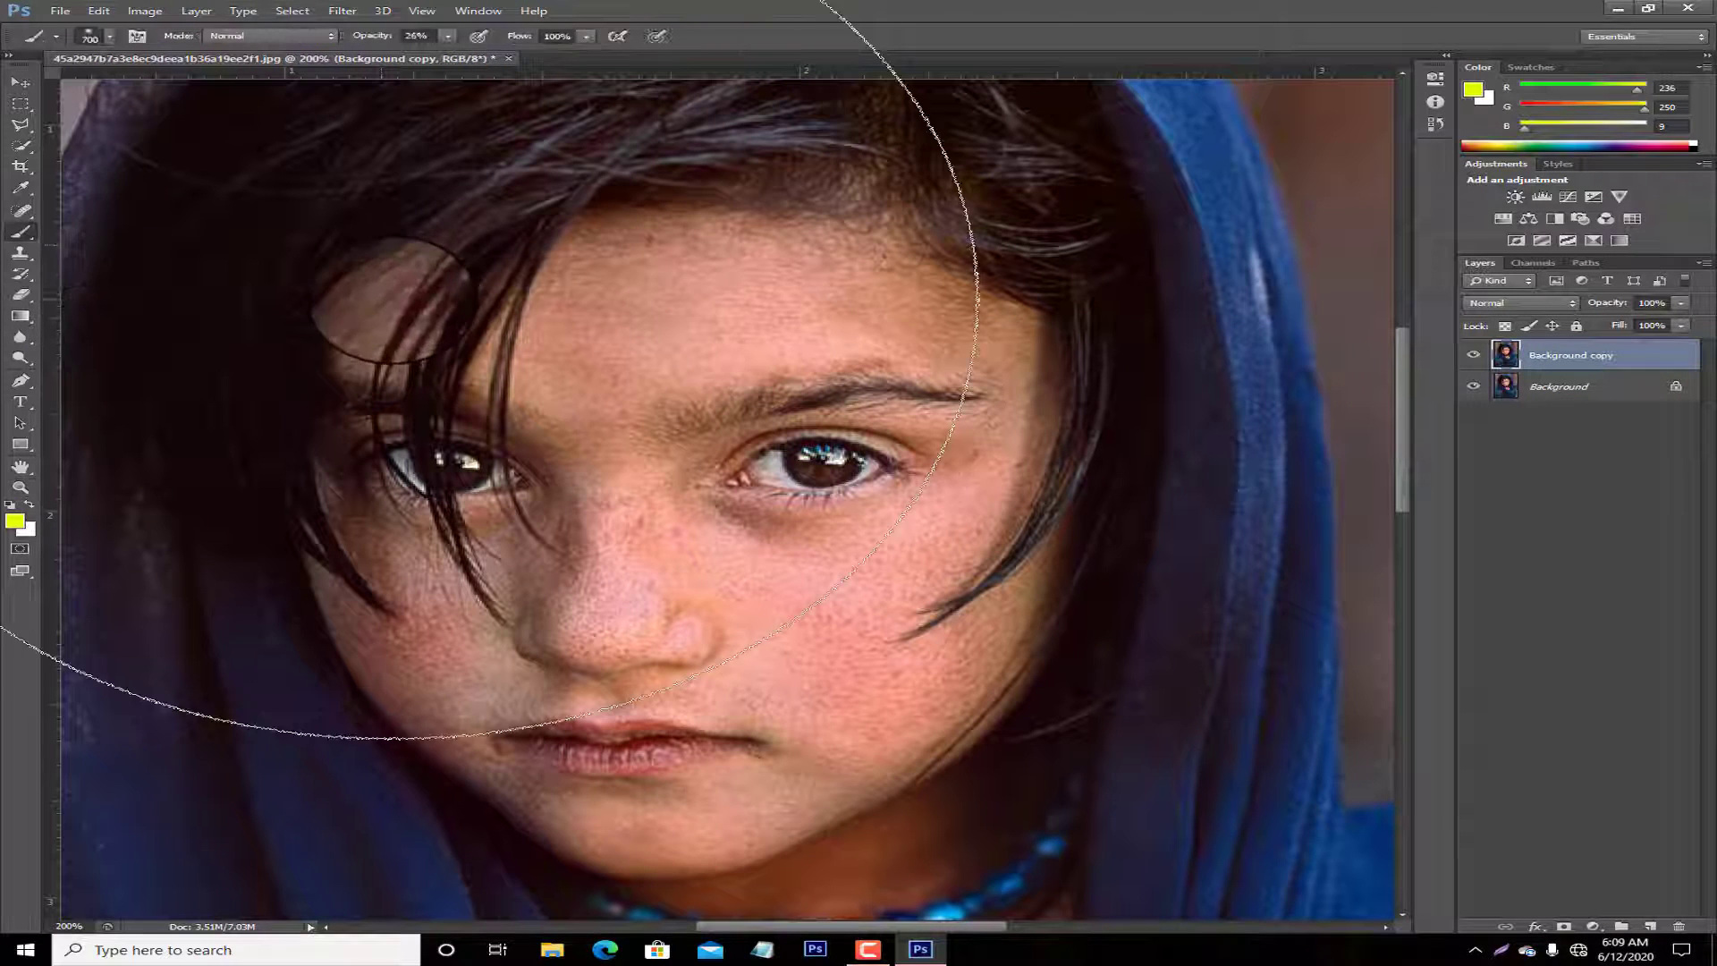
{"action": "key", "text": "bracketleft"}
{"action": "key", "text": "bracketleft"}
{"action": "key", "text": "bracketleft"}
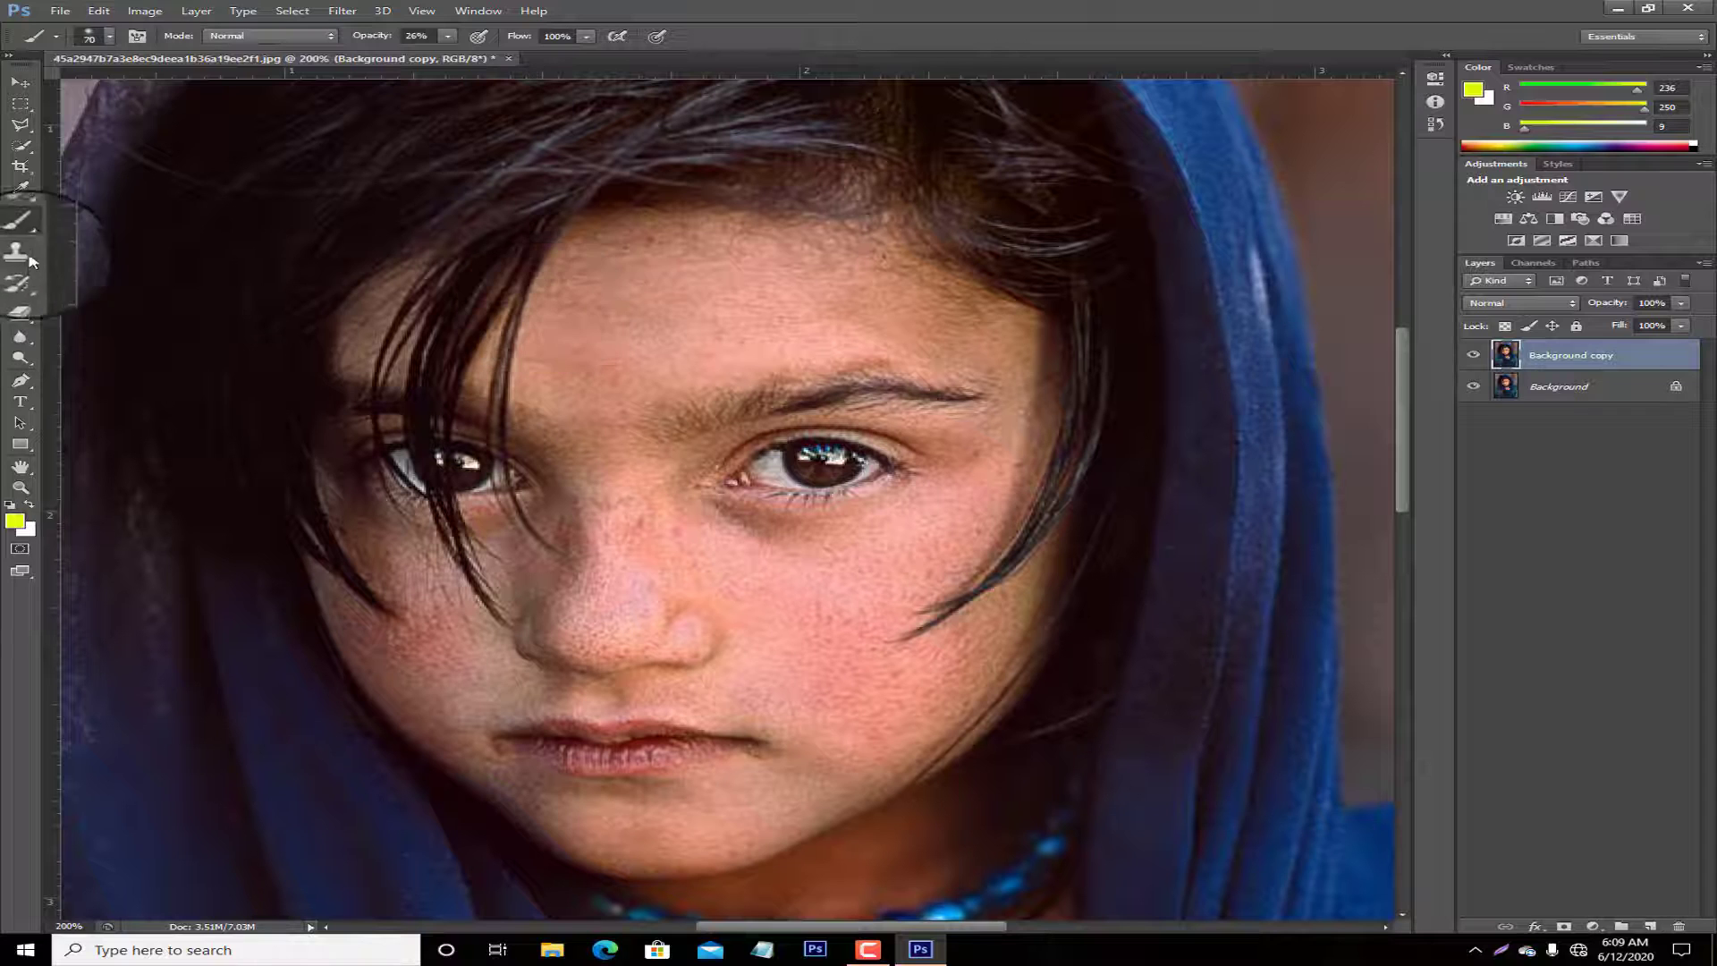
{"action": "right_click", "coordinate": [25, 235]}
{"action": "left_click", "coordinate": [126, 260]}
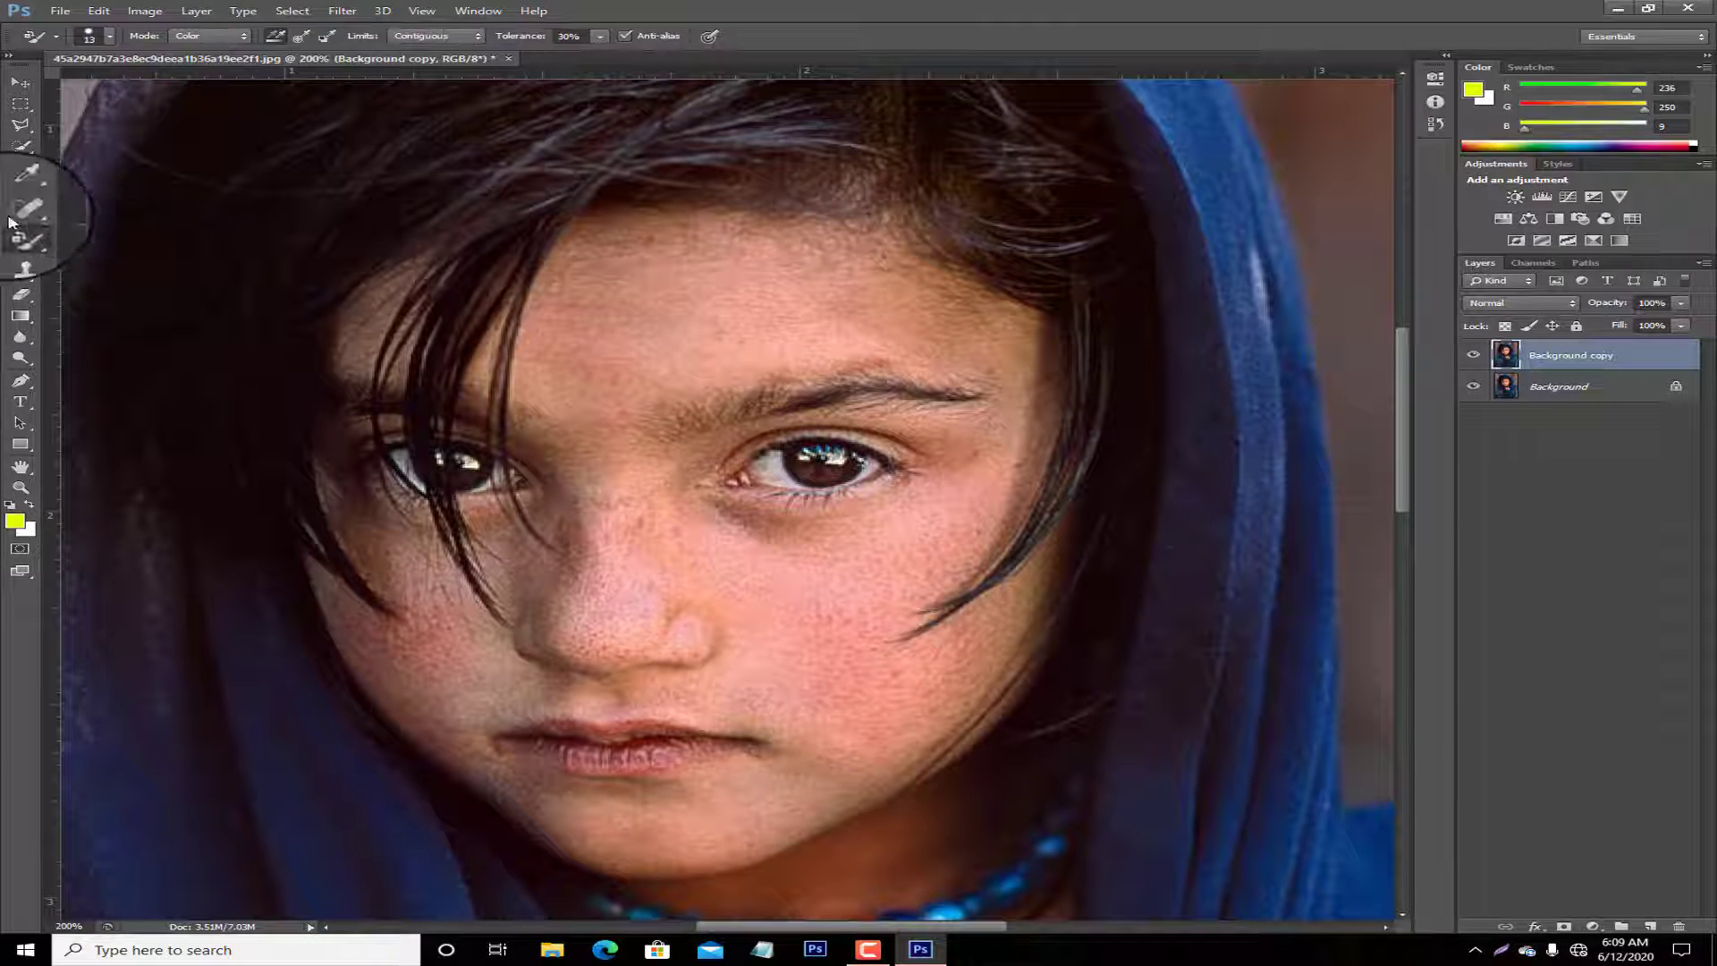
{"action": "left_click", "coordinate": [126, 272]}
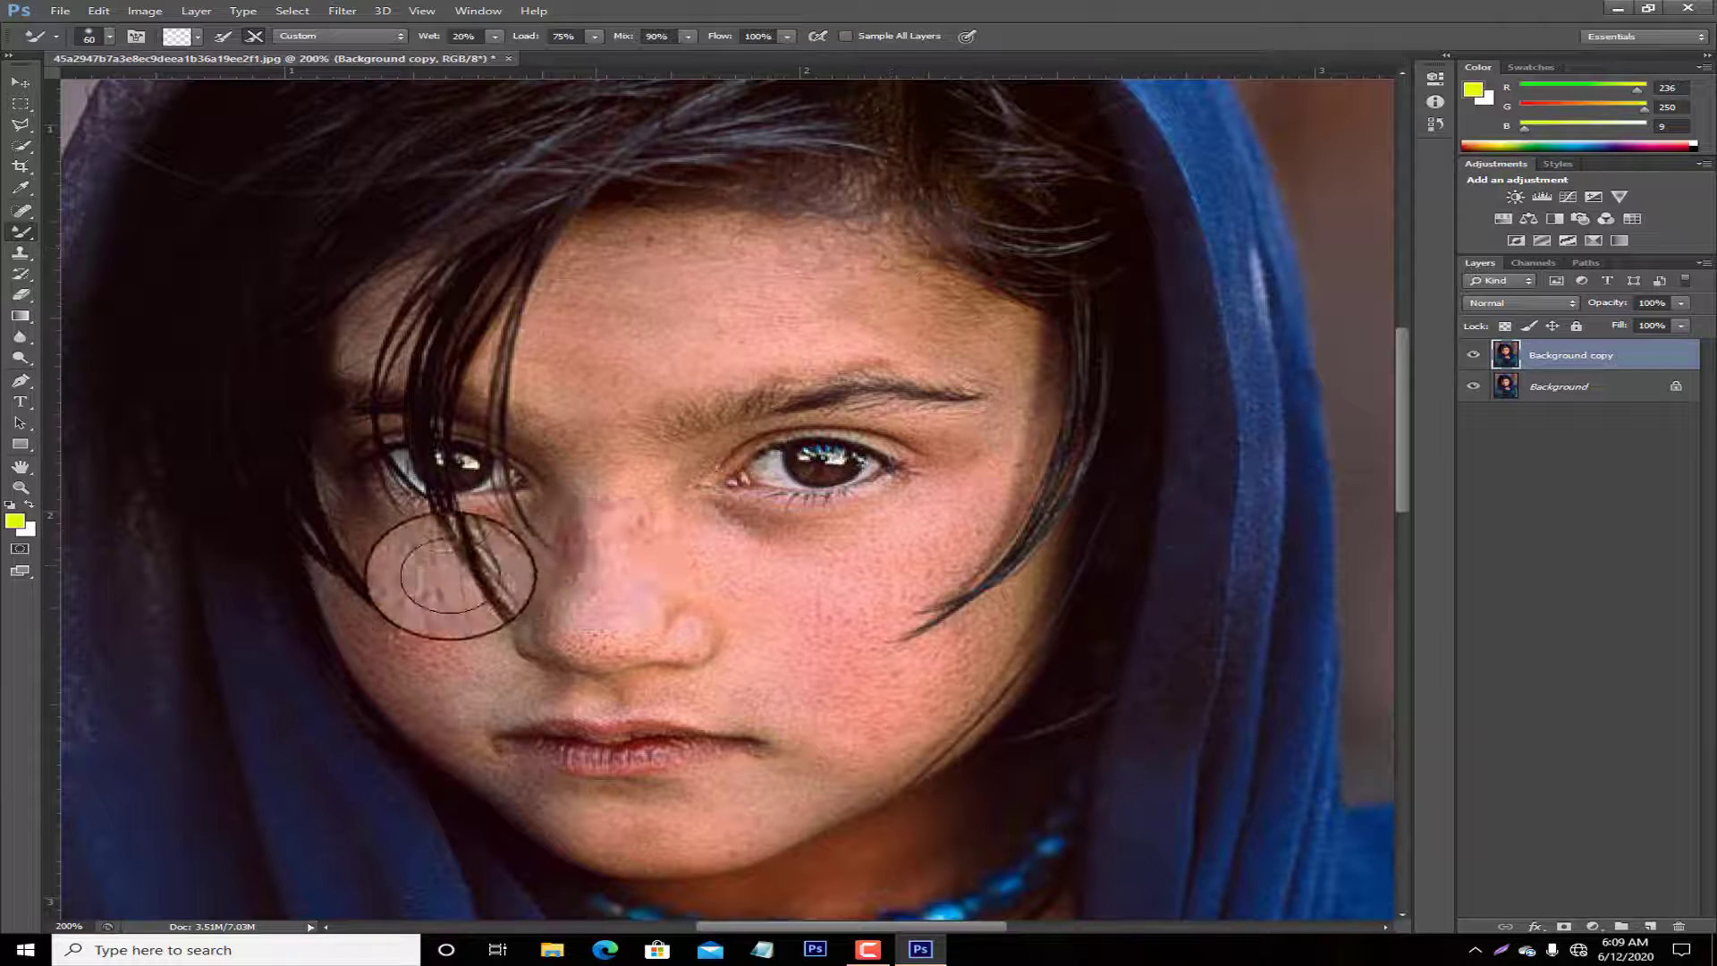
{"action": "key", "text": "bracketleft"}
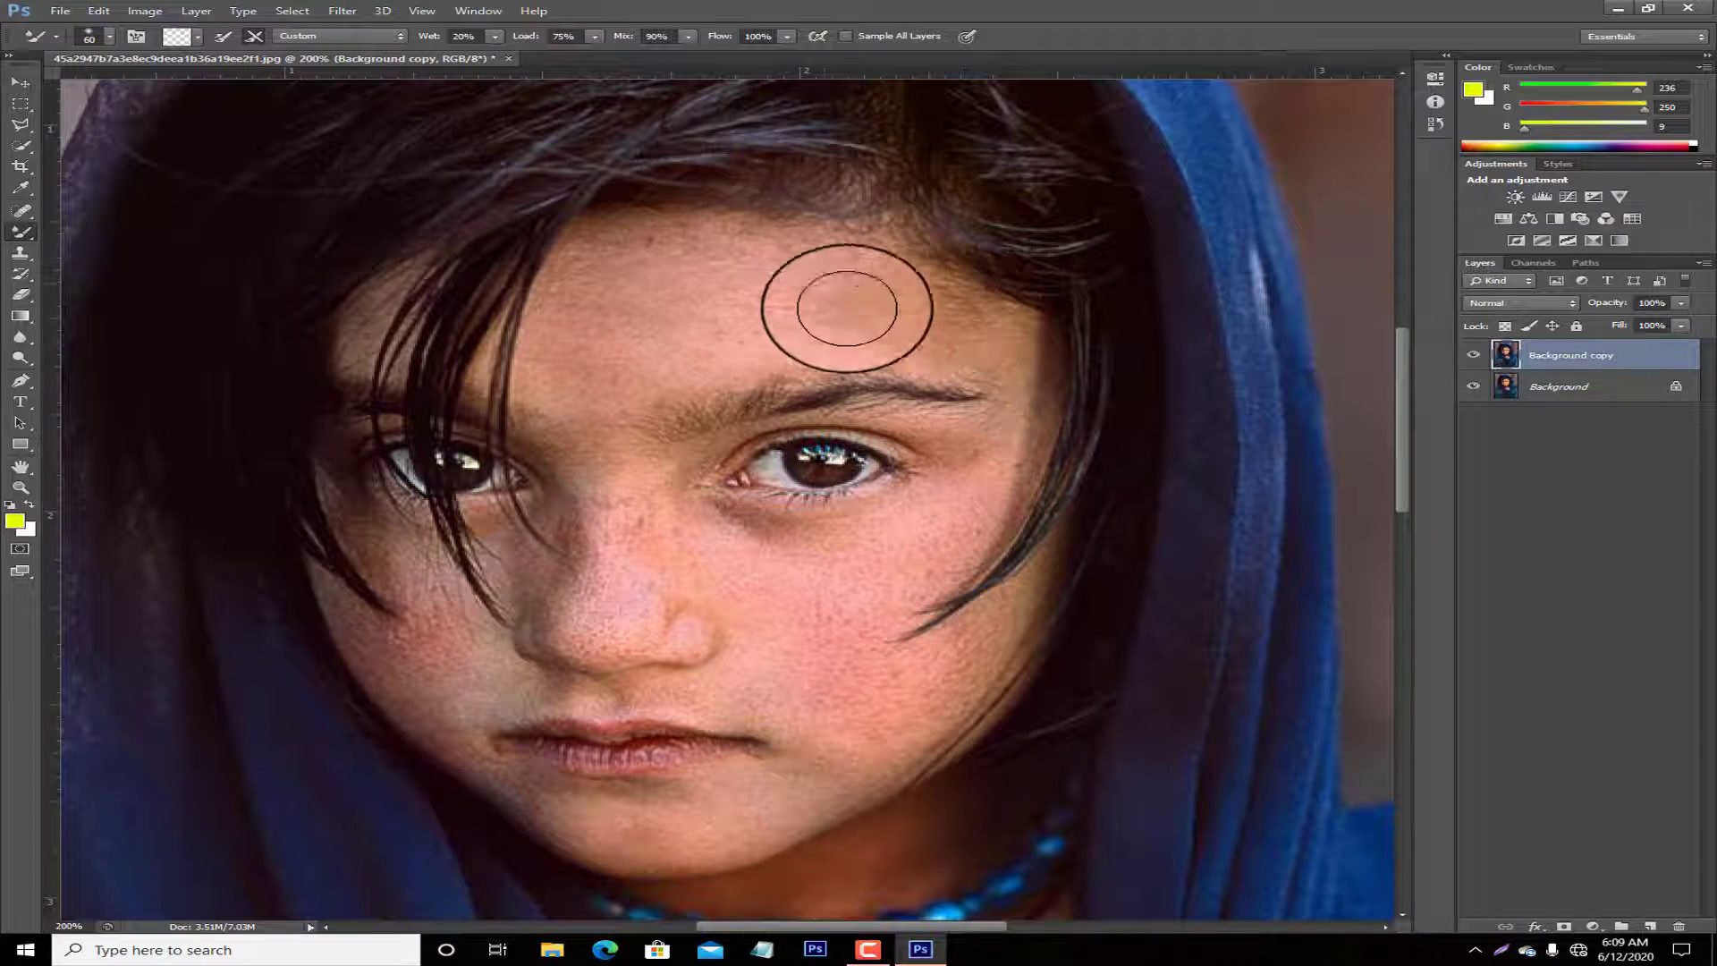
Smooth the skin across the forehead and down the nose bridge.
{"action": "left_click_drag", "start_coordinate": [779, 269], "coordinate": [653, 261]}
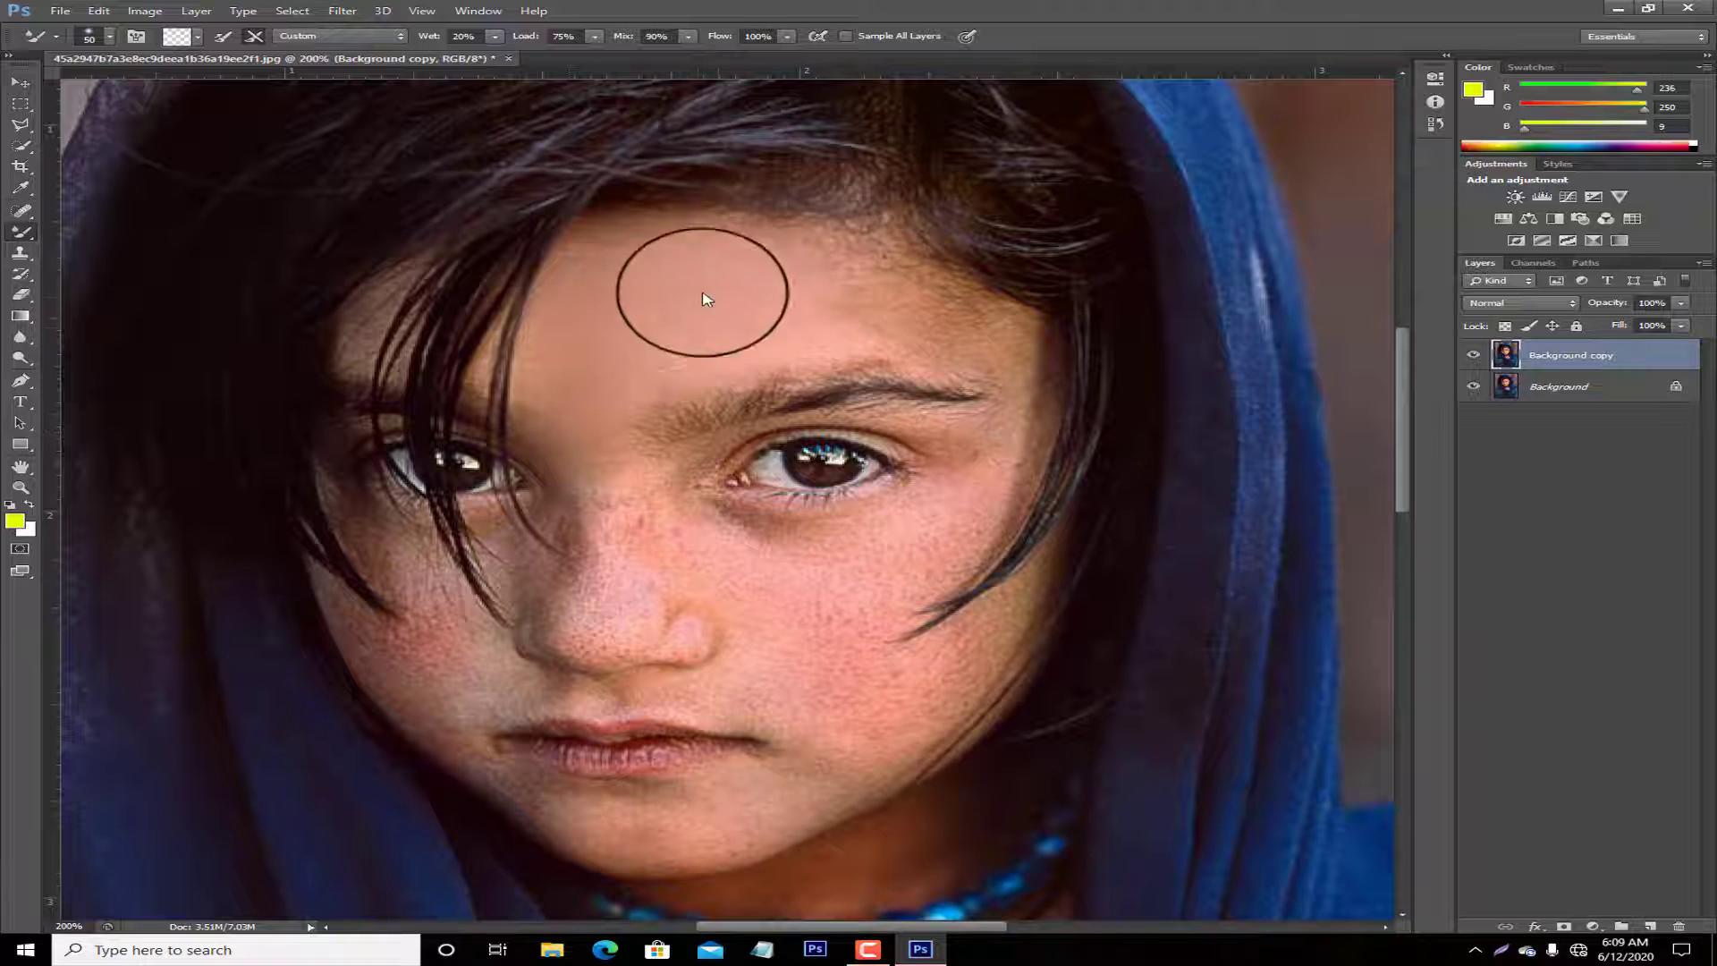
{"action": "left_click_drag", "start_coordinate": [853, 307], "coordinate": [970, 315]}
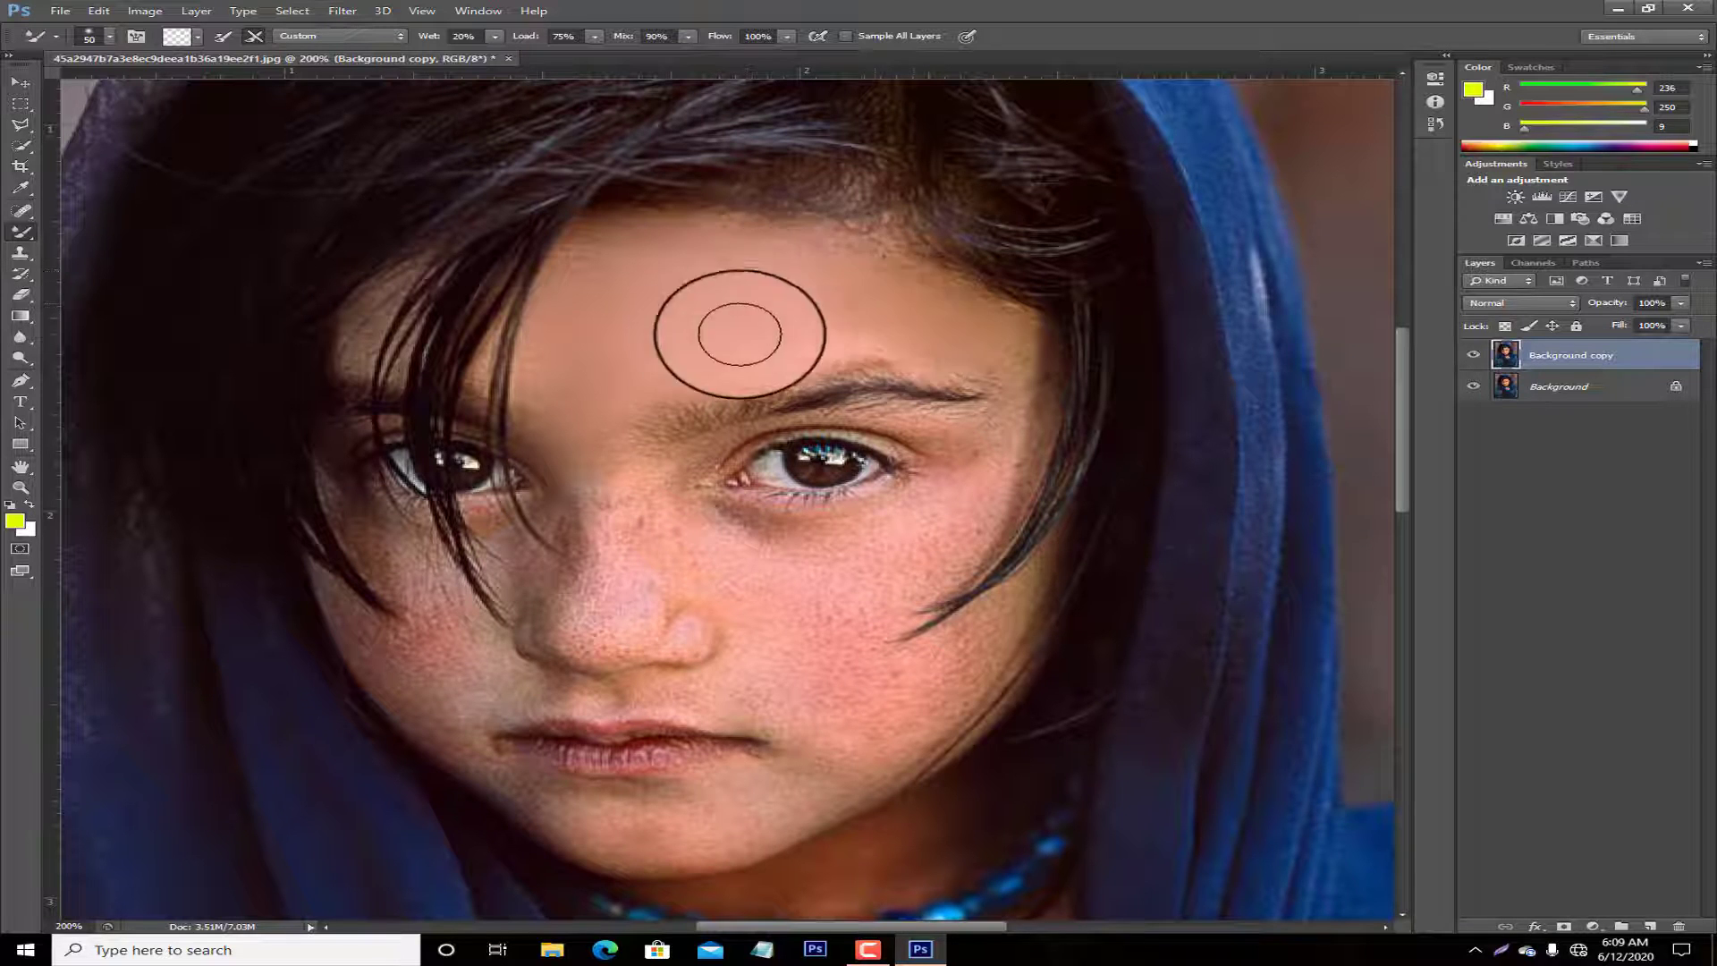
{"action": "mouse_move", "coordinate": [593, 376]}
{"action": "left_mouse_down"}
{"action": "mouse_move", "coordinate": [575, 433]}
{"action": "mouse_move", "coordinate": [613, 625]}
{"action": "mouse_move", "coordinate": [606, 565]}
{"action": "mouse_move", "coordinate": [638, 529]}
{"action": "mouse_move", "coordinate": [713, 575]}
{"action": "mouse_move", "coordinate": [583, 650]}
{"action": "mouse_move", "coordinate": [690, 621]}
{"action": "mouse_move", "coordinate": [614, 640]}
{"action": "mouse_move", "coordinate": [721, 540]}
{"action": "left_mouse_up"}
Smooth the cheek skin under the eye, beside the mouth and by the outer eye corner.
{"action": "key", "text": "bracketleft"}
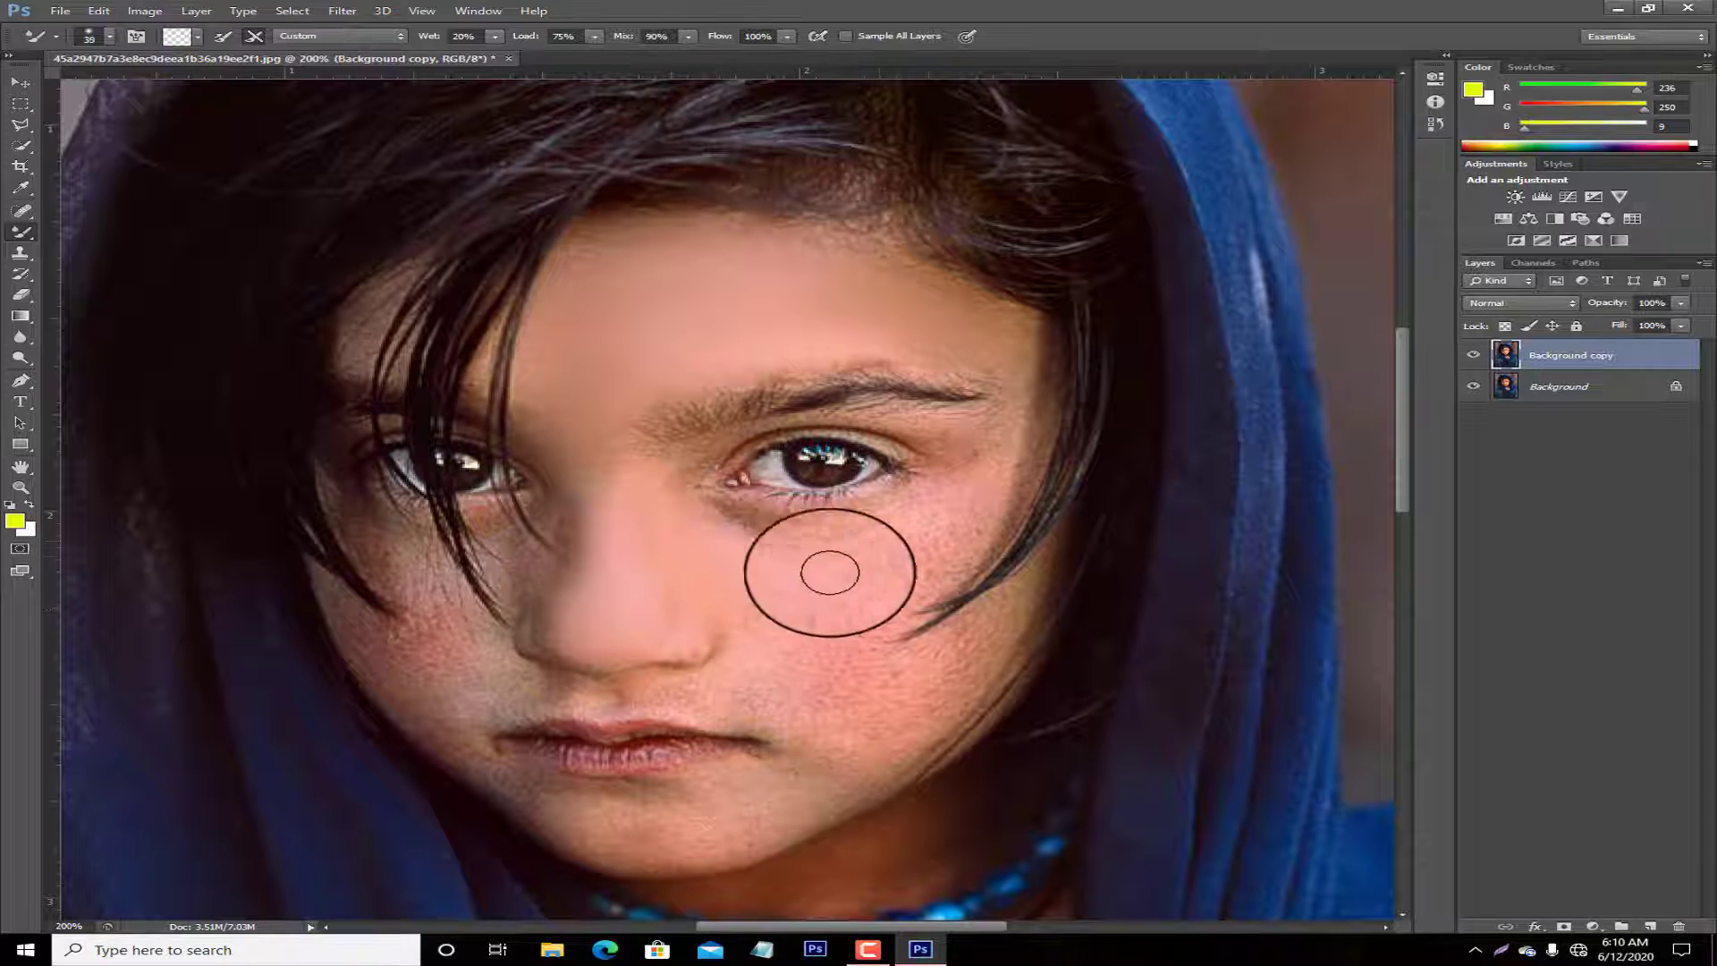
{"action": "mouse_move", "coordinate": [830, 572]}
{"action": "left_mouse_down"}
{"action": "mouse_move", "coordinate": [939, 498]}
{"action": "mouse_move", "coordinate": [755, 545]}
{"action": "mouse_move", "coordinate": [808, 597]}
{"action": "left_mouse_up"}
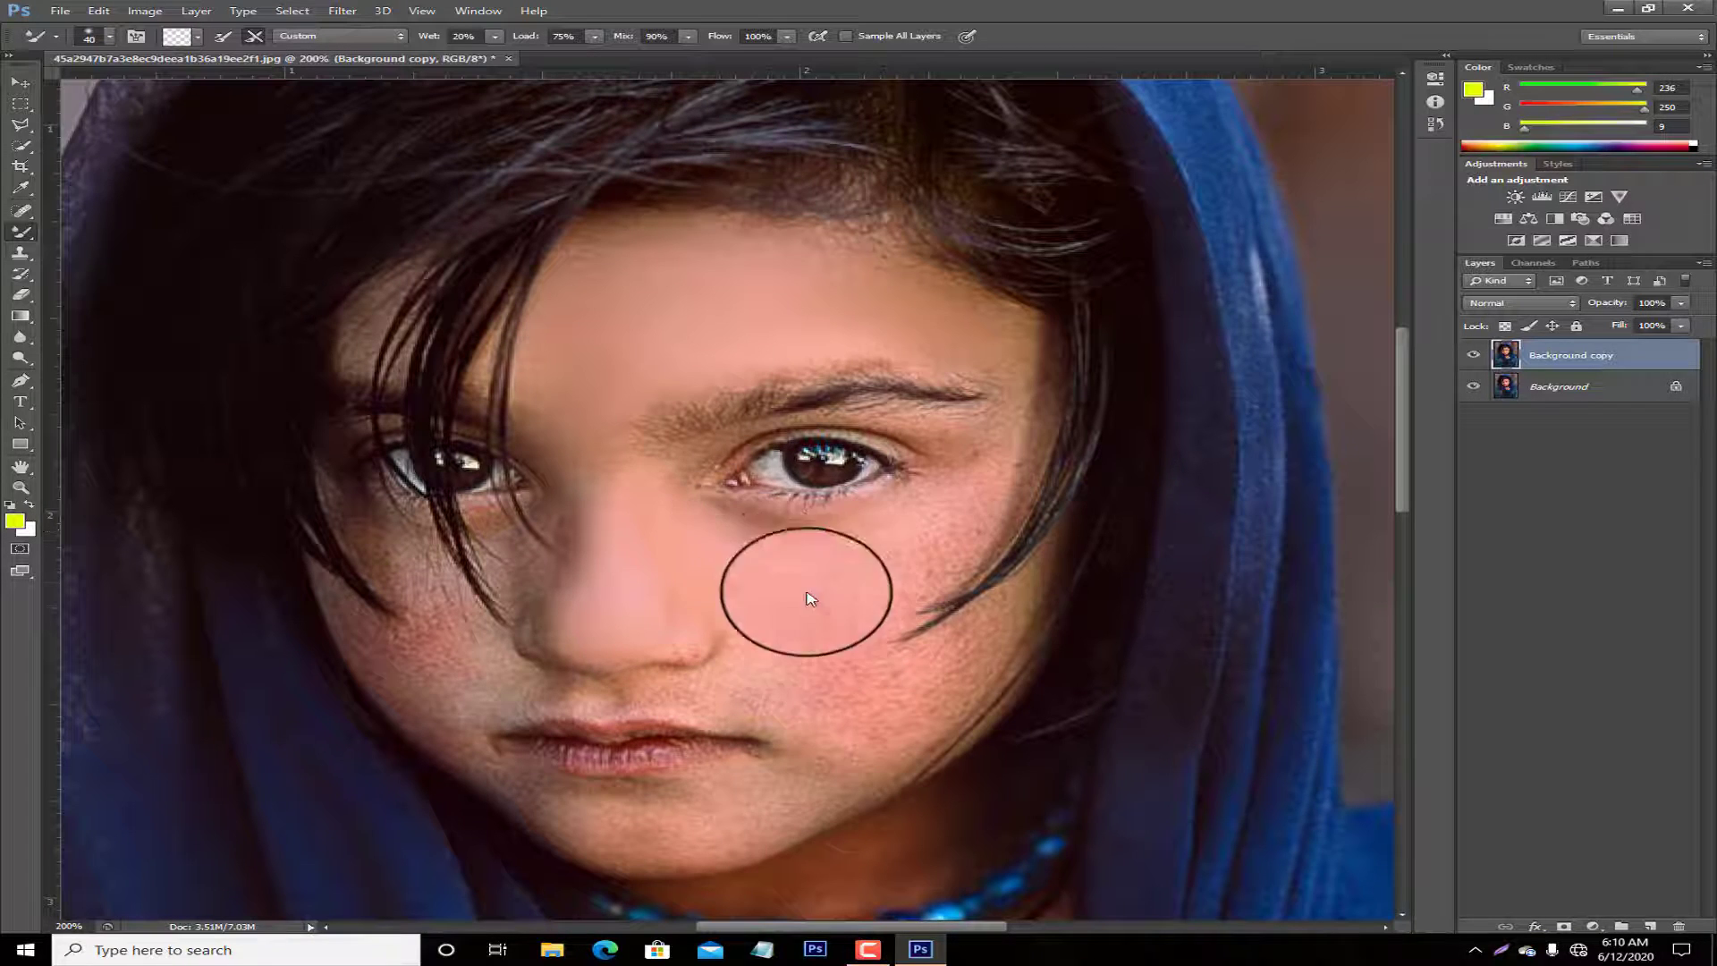
{"action": "left_click_drag", "start_coordinate": [785, 669], "coordinate": [931, 501]}
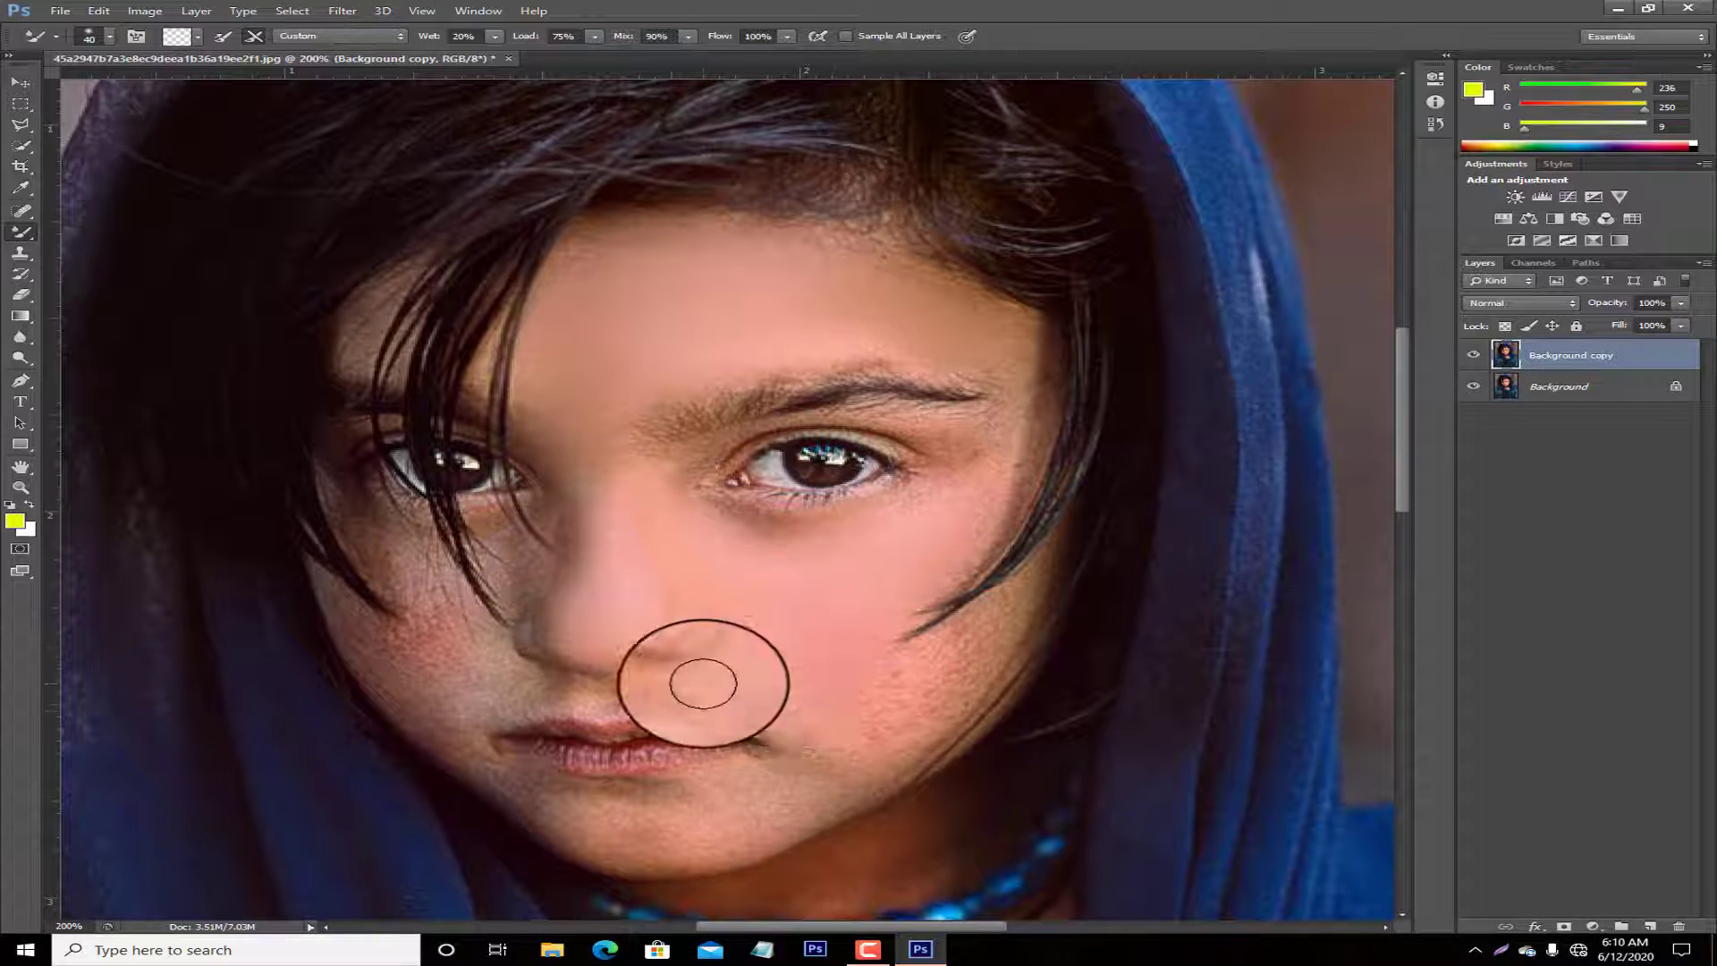
{"action": "mouse_move", "coordinate": [703, 685]}
{"action": "left_mouse_down"}
{"action": "mouse_move", "coordinate": [824, 697]}
{"action": "mouse_move", "coordinate": [931, 644]}
{"action": "mouse_move", "coordinate": [941, 677]}
{"action": "mouse_move", "coordinate": [977, 652]}
{"action": "mouse_move", "coordinate": [940, 698]}
{"action": "mouse_move", "coordinate": [793, 740]}
{"action": "mouse_move", "coordinate": [835, 697]}
{"action": "mouse_move", "coordinate": [893, 717]}
{"action": "mouse_move", "coordinate": [805, 786]}
{"action": "left_mouse_up"}
{"action": "key", "text": "bracketleft"}
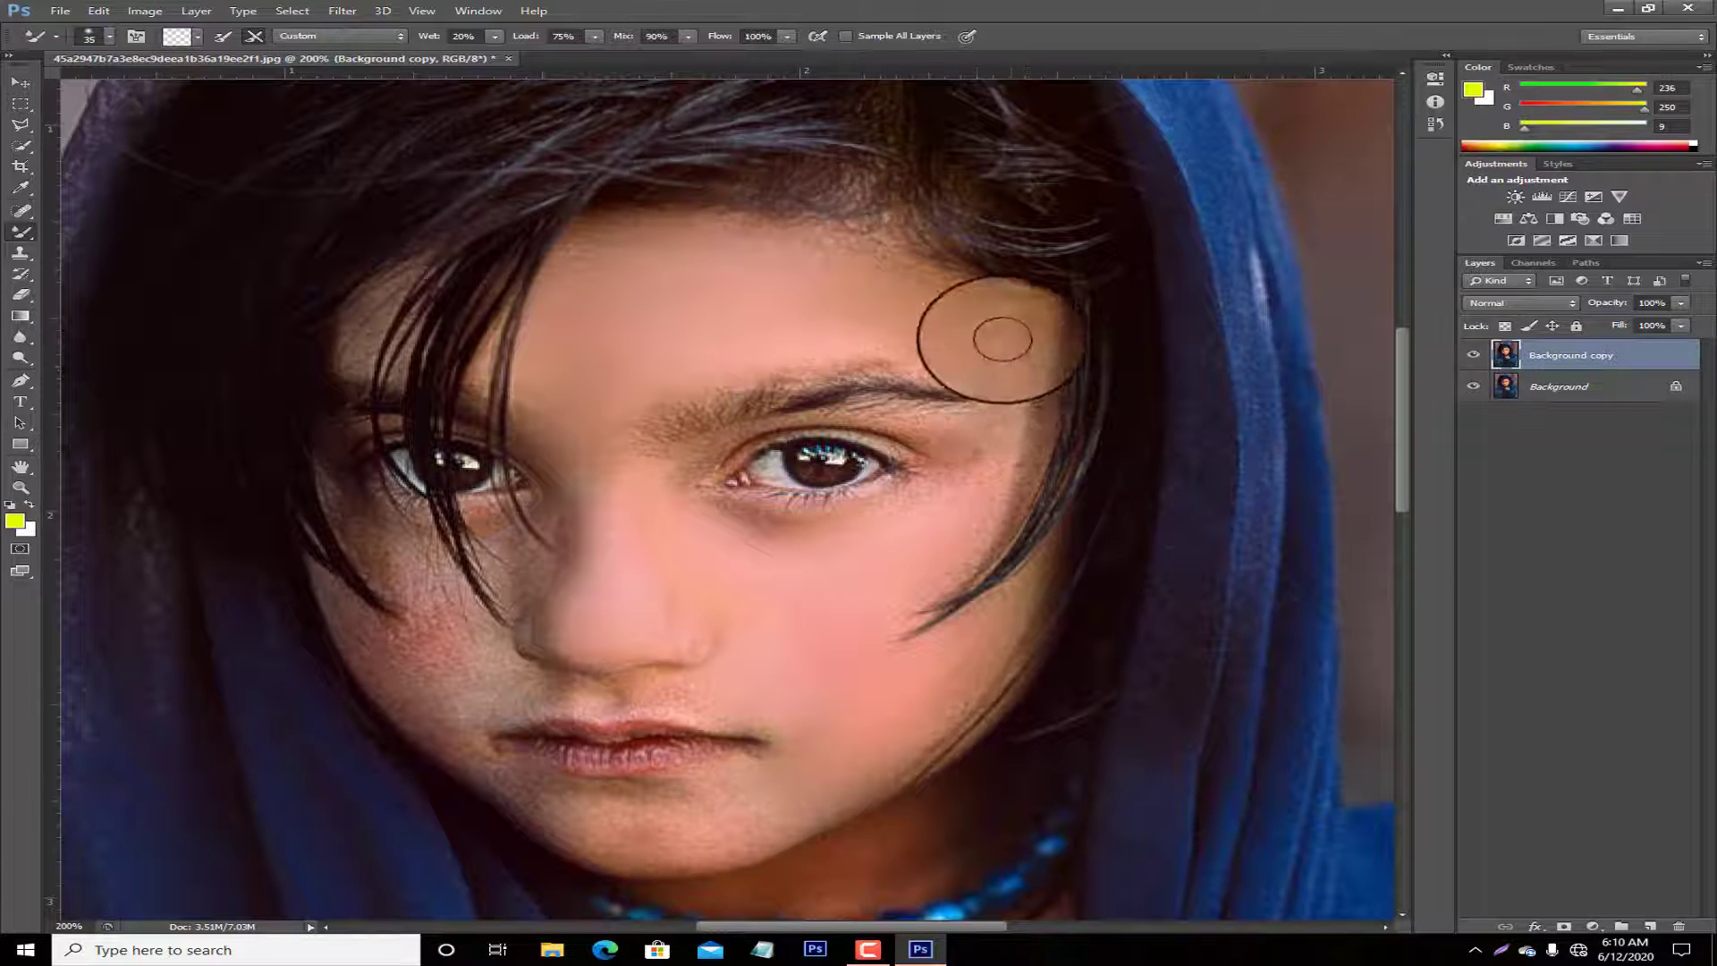
{"action": "mouse_move", "coordinate": [1002, 340]}
{"action": "left_mouse_down"}
{"action": "mouse_move", "coordinate": [1008, 410]}
{"action": "mouse_move", "coordinate": [908, 517]}
{"action": "mouse_move", "coordinate": [990, 452]}
{"action": "mouse_move", "coordinate": [874, 537]}
{"action": "mouse_move", "coordinate": [690, 453]}
{"action": "mouse_move", "coordinate": [657, 491]}
{"action": "mouse_move", "coordinate": [594, 453]}
{"action": "mouse_move", "coordinate": [687, 466]}
{"action": "mouse_move", "coordinate": [847, 533]}
{"action": "mouse_move", "coordinate": [736, 487]}
{"action": "mouse_move", "coordinate": [671, 510]}
{"action": "mouse_move", "coordinate": [945, 444]}
{"action": "mouse_move", "coordinate": [940, 403]}
{"action": "mouse_move", "coordinate": [867, 399]}
{"action": "left_mouse_up"}
{"action": "key", "text": "bracketleft"}
{"action": "key", "text": "bracketleft"}
{"action": "scroll", "coordinate": [760, 430], "scroll_direction": "down", "scroll_amount": 1}
Smooth the left cheek, undoing a smeared hair strand.
{"action": "mouse_move", "coordinate": [586, 475]}
{"action": "left_mouse_down"}
{"action": "mouse_move", "coordinate": [392, 490]}
{"action": "mouse_move", "coordinate": [406, 537]}
{"action": "mouse_move", "coordinate": [387, 487]}
{"action": "mouse_move", "coordinate": [411, 536]}
{"action": "mouse_move", "coordinate": [430, 535]}
{"action": "mouse_move", "coordinate": [433, 605]}
{"action": "mouse_move", "coordinate": [425, 564]}
{"action": "mouse_move", "coordinate": [406, 614]}
{"action": "mouse_move", "coordinate": [358, 582]}
{"action": "mouse_move", "coordinate": [314, 498]}
{"action": "mouse_move", "coordinate": [441, 653]}
{"action": "mouse_move", "coordinate": [421, 659]}
{"action": "mouse_move", "coordinate": [462, 607]}
{"action": "mouse_move", "coordinate": [510, 644]}
{"action": "mouse_move", "coordinate": [510, 471]}
{"action": "mouse_move", "coordinate": [505, 552]}
{"action": "mouse_move", "coordinate": [403, 479]}
{"action": "mouse_move", "coordinate": [575, 564]}
{"action": "mouse_move", "coordinate": [542, 526]}
{"action": "mouse_move", "coordinate": [567, 480]}
{"action": "mouse_move", "coordinate": [660, 644]}
{"action": "mouse_move", "coordinate": [676, 638]}
{"action": "mouse_move", "coordinate": [594, 613]}
{"action": "mouse_move", "coordinate": [621, 652]}
{"action": "mouse_move", "coordinate": [453, 625]}
{"action": "mouse_move", "coordinate": [482, 665]}
{"action": "mouse_move", "coordinate": [797, 683]}
{"action": "mouse_move", "coordinate": [721, 790]}
{"action": "mouse_move", "coordinate": [644, 786]}
{"action": "mouse_move", "coordinate": [480, 715]}
{"action": "mouse_move", "coordinate": [689, 794]}
{"action": "mouse_move", "coordinate": [613, 794]}
{"action": "mouse_move", "coordinate": [672, 748]}
{"action": "mouse_move", "coordinate": [766, 755]}
{"action": "mouse_move", "coordinate": [894, 706]}
{"action": "mouse_move", "coordinate": [836, 740]}
{"action": "mouse_move", "coordinate": [778, 713]}
{"action": "mouse_move", "coordinate": [632, 754]}
{"action": "mouse_move", "coordinate": [787, 671]}
{"action": "mouse_move", "coordinate": [709, 671]}
{"action": "mouse_move", "coordinate": [916, 595]}
{"action": "mouse_move", "coordinate": [879, 558]}
{"action": "mouse_move", "coordinate": [970, 453]}
{"action": "mouse_move", "coordinate": [1017, 557]}
{"action": "mouse_move", "coordinate": [1029, 537]}
{"action": "mouse_move", "coordinate": [1014, 597]}
{"action": "mouse_move", "coordinate": [978, 567]}
{"action": "mouse_move", "coordinate": [985, 652]}
{"action": "mouse_move", "coordinate": [934, 648]}
{"action": "left_mouse_up"}
{"action": "key", "text": "bracketright"}
{"action": "key", "text": "bracketleft"}
{"action": "key", "text": "bracketleft"}
{"action": "key", "text": "ctrl+alt+z"}
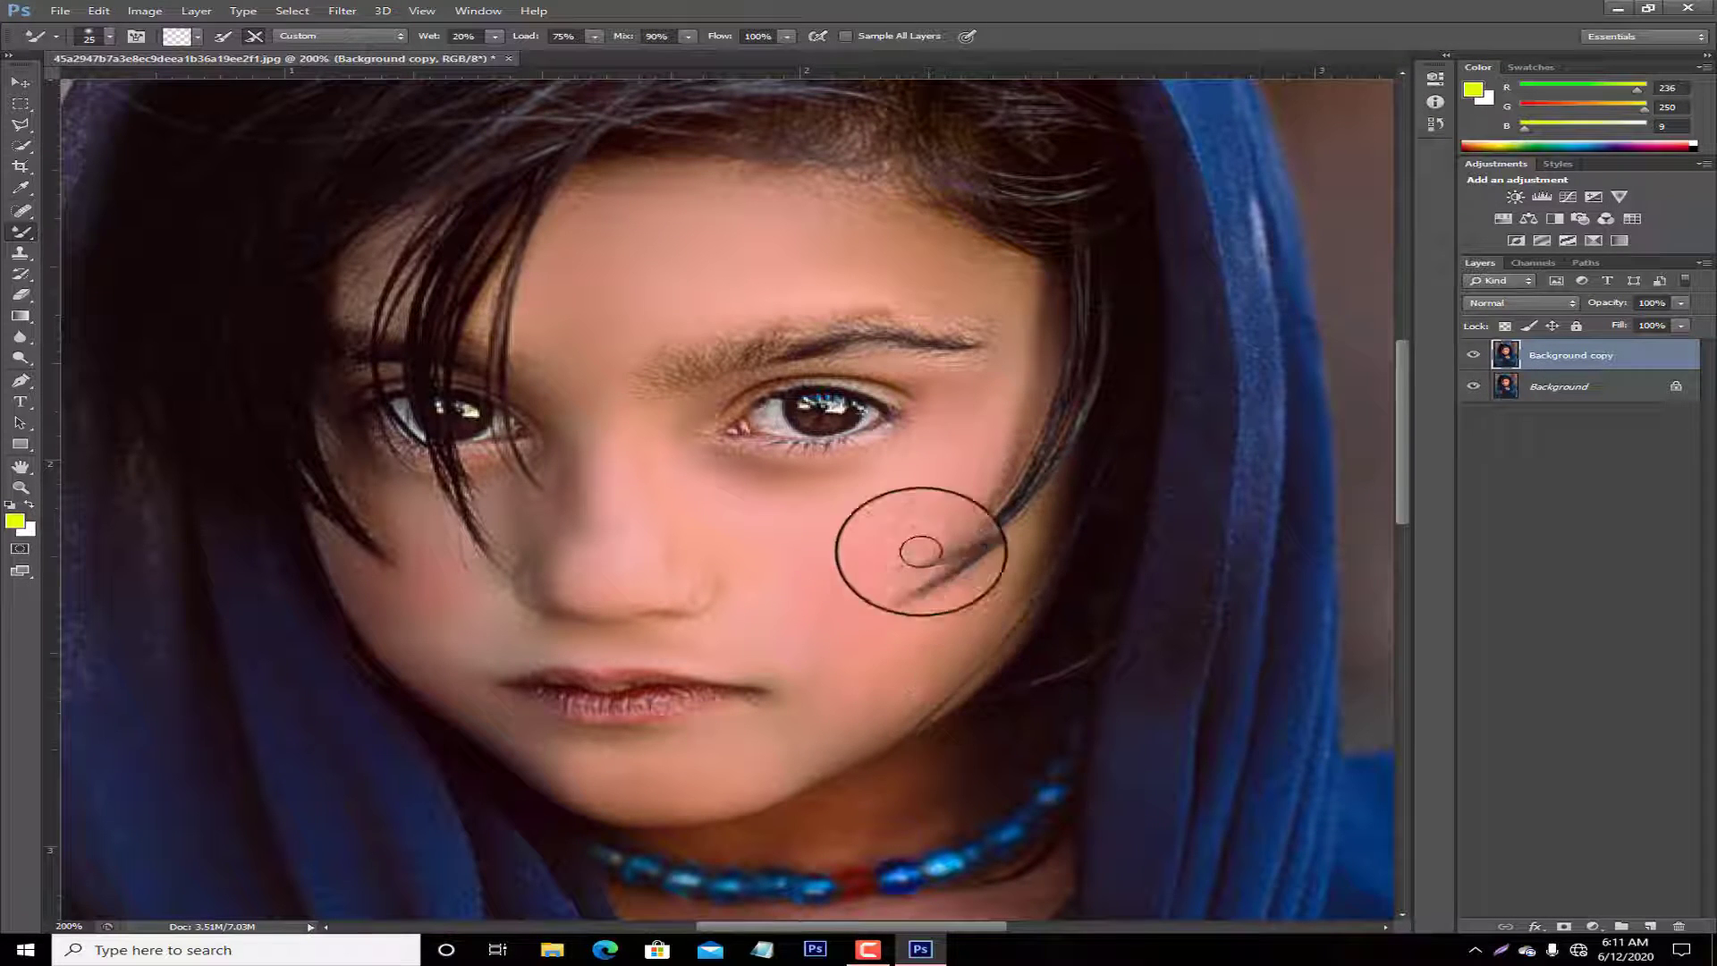
Smooth the eyebrow, forehead, temple and under-eye skin with a resized brush.
{"action": "key", "text": "bracketright"}
{"action": "mouse_move", "coordinate": [998, 309]}
{"action": "left_mouse_down"}
{"action": "mouse_move", "coordinate": [805, 288]}
{"action": "mouse_move", "coordinate": [693, 346]}
{"action": "left_mouse_up"}
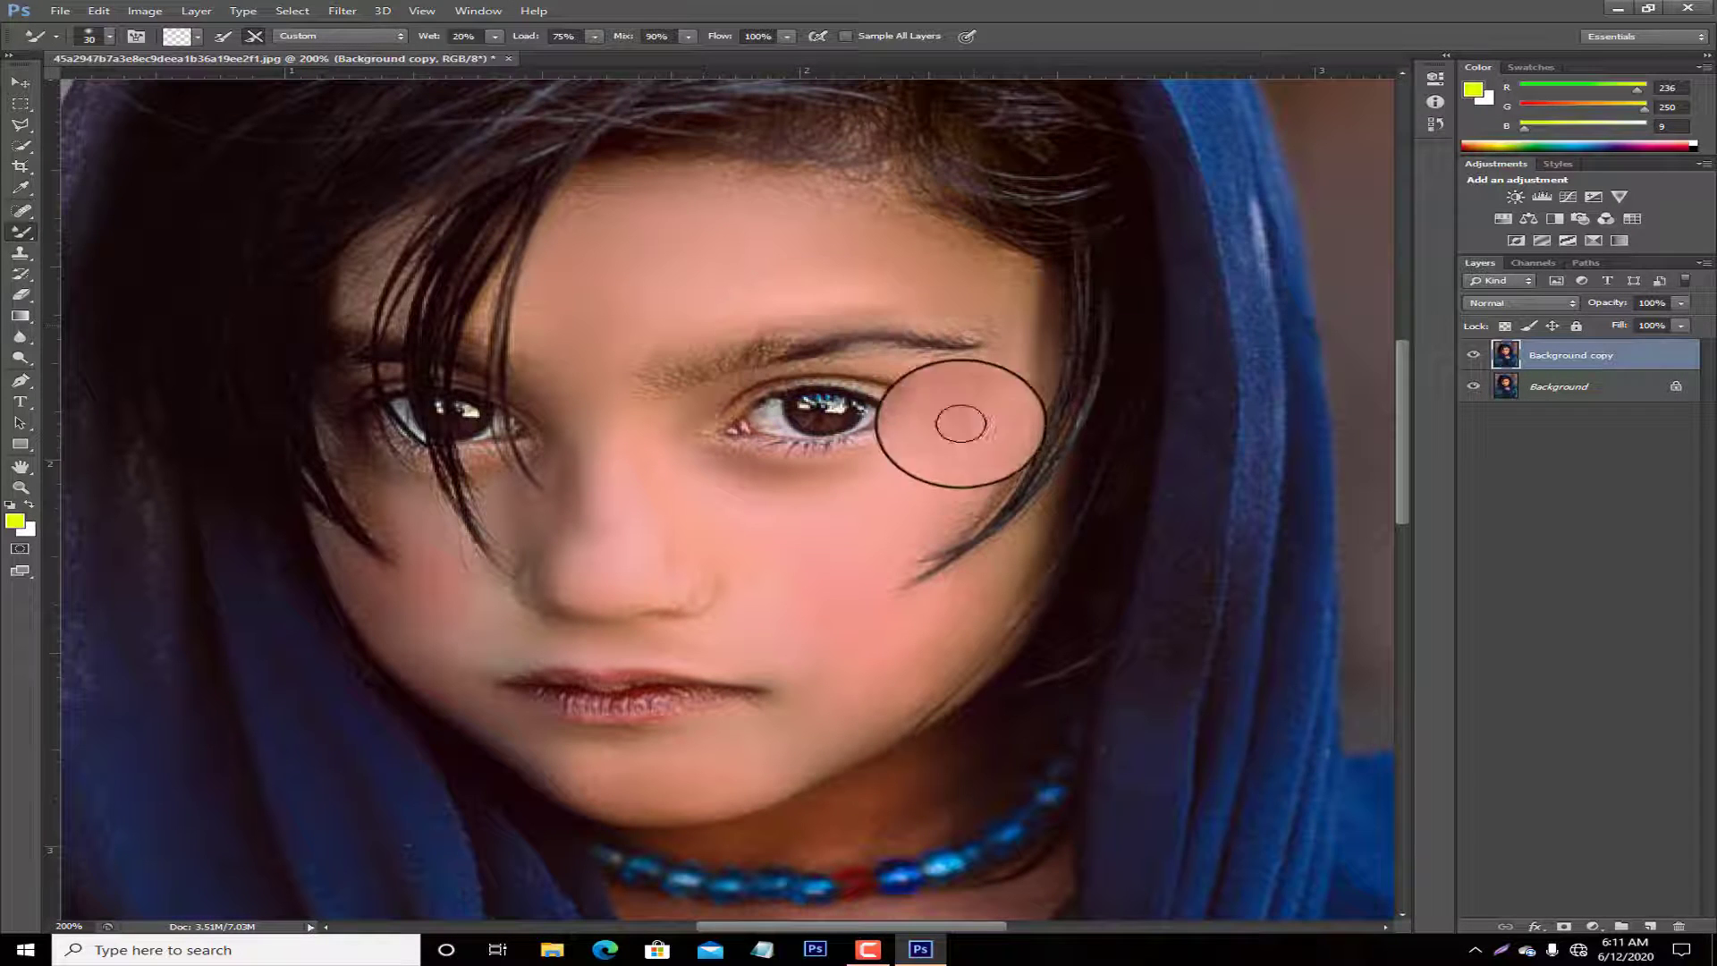
{"action": "mouse_move", "coordinate": [958, 409]}
{"action": "left_mouse_down"}
{"action": "mouse_move", "coordinate": [1009, 281]}
{"action": "mouse_move", "coordinate": [981, 260]}
{"action": "mouse_move", "coordinate": [1056, 259]}
{"action": "mouse_move", "coordinate": [882, 219]}
{"action": "mouse_move", "coordinate": [823, 181]}
{"action": "mouse_move", "coordinate": [909, 173]}
{"action": "mouse_move", "coordinate": [644, 176]}
{"action": "mouse_move", "coordinate": [557, 277]}
{"action": "mouse_move", "coordinate": [396, 221]}
{"action": "mouse_move", "coordinate": [420, 268]}
{"action": "mouse_move", "coordinate": [393, 322]}
{"action": "mouse_move", "coordinate": [409, 221]}
{"action": "mouse_move", "coordinate": [652, 300]}
{"action": "mouse_move", "coordinate": [484, 293]}
{"action": "mouse_move", "coordinate": [587, 356]}
{"action": "mouse_move", "coordinate": [548, 356]}
{"action": "mouse_move", "coordinate": [540, 480]}
{"action": "mouse_move", "coordinate": [498, 472]}
{"action": "left_mouse_up"}
{"action": "key", "text": "bracketleft"}
{"action": "key", "text": "bracketleft"}
{"action": "mouse_move", "coordinate": [423, 556]}
{"action": "left_mouse_down"}
{"action": "mouse_move", "coordinate": [394, 459]}
{"action": "mouse_move", "coordinate": [498, 453]}
{"action": "mouse_move", "coordinate": [487, 487]}
{"action": "mouse_move", "coordinate": [376, 453]}
{"action": "mouse_move", "coordinate": [353, 480]}
{"action": "left_mouse_up"}
Smooth the wrinkles on the hand's knuckles and the forearm skin near the sleeve.
{"action": "scroll", "coordinate": [931, 678], "scroll_direction": "down", "scroll_amount": 4}
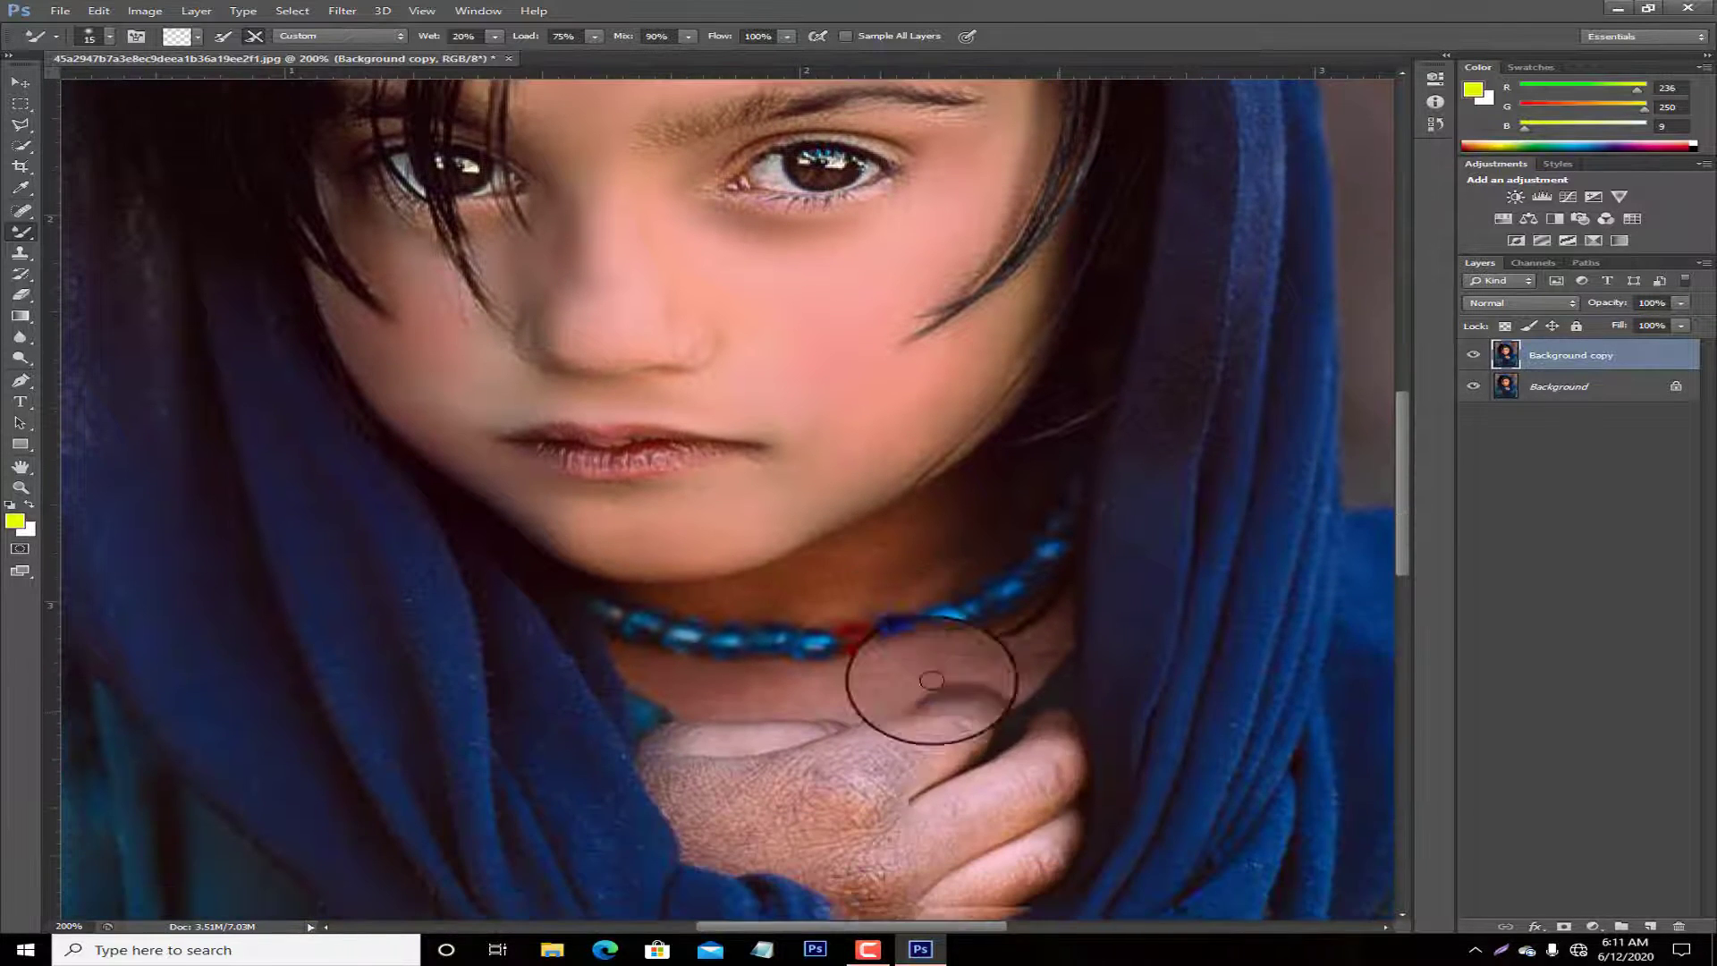
{"action": "scroll", "coordinate": [954, 709], "scroll_direction": "down", "scroll_amount": 1}
{"action": "mouse_move", "coordinate": [924, 655]}
{"action": "left_mouse_down"}
{"action": "mouse_move", "coordinate": [950, 632]}
{"action": "mouse_move", "coordinate": [862, 690]}
{"action": "mouse_move", "coordinate": [778, 694]}
{"action": "mouse_move", "coordinate": [889, 702]}
{"action": "mouse_move", "coordinate": [824, 683]}
{"action": "mouse_move", "coordinate": [718, 701]}
{"action": "mouse_move", "coordinate": [716, 736]}
{"action": "mouse_move", "coordinate": [671, 689]}
{"action": "mouse_move", "coordinate": [820, 764]}
{"action": "mouse_move", "coordinate": [874, 717]}
{"action": "mouse_move", "coordinate": [717, 747]}
{"action": "mouse_move", "coordinate": [678, 716]}
{"action": "mouse_move", "coordinate": [845, 777]}
{"action": "mouse_move", "coordinate": [1004, 716]}
{"action": "mouse_move", "coordinate": [851, 786]}
{"action": "mouse_move", "coordinate": [897, 778]}
{"action": "mouse_move", "coordinate": [881, 823]}
{"action": "mouse_move", "coordinate": [682, 710]}
{"action": "mouse_move", "coordinate": [660, 670]}
{"action": "mouse_move", "coordinate": [889, 716]}
{"action": "mouse_move", "coordinate": [914, 787]}
{"action": "mouse_move", "coordinate": [874, 717]}
{"action": "mouse_move", "coordinate": [844, 721]}
{"action": "mouse_move", "coordinate": [1056, 638]}
{"action": "mouse_move", "coordinate": [1028, 613]}
{"action": "mouse_move", "coordinate": [939, 710]}
{"action": "mouse_move", "coordinate": [1008, 690]}
{"action": "mouse_move", "coordinate": [1064, 708]}
{"action": "mouse_move", "coordinate": [1005, 698]}
{"action": "mouse_move", "coordinate": [982, 728]}
{"action": "mouse_move", "coordinate": [847, 659]}
{"action": "mouse_move", "coordinate": [944, 612]}
{"action": "mouse_move", "coordinate": [951, 548]}
{"action": "mouse_move", "coordinate": [990, 518]}
{"action": "mouse_move", "coordinate": [840, 556]}
{"action": "mouse_move", "coordinate": [721, 549]}
{"action": "mouse_move", "coordinate": [663, 510]}
{"action": "mouse_move", "coordinate": [871, 541]}
{"action": "mouse_move", "coordinate": [931, 502]}
{"action": "mouse_move", "coordinate": [1035, 502]}
{"action": "mouse_move", "coordinate": [1028, 518]}
{"action": "mouse_move", "coordinate": [806, 420]}
{"action": "mouse_move", "coordinate": [823, 376]}
{"action": "mouse_move", "coordinate": [867, 411]}
{"action": "mouse_move", "coordinate": [828, 445]}
{"action": "mouse_move", "coordinate": [703, 452]}
{"action": "mouse_move", "coordinate": [946, 432]}
{"action": "left_mouse_up"}
{"action": "scroll", "coordinate": [914, 786], "scroll_direction": "down", "scroll_amount": 2}
{"action": "scroll", "coordinate": [914, 786], "scroll_direction": "down", "scroll_amount": 1}
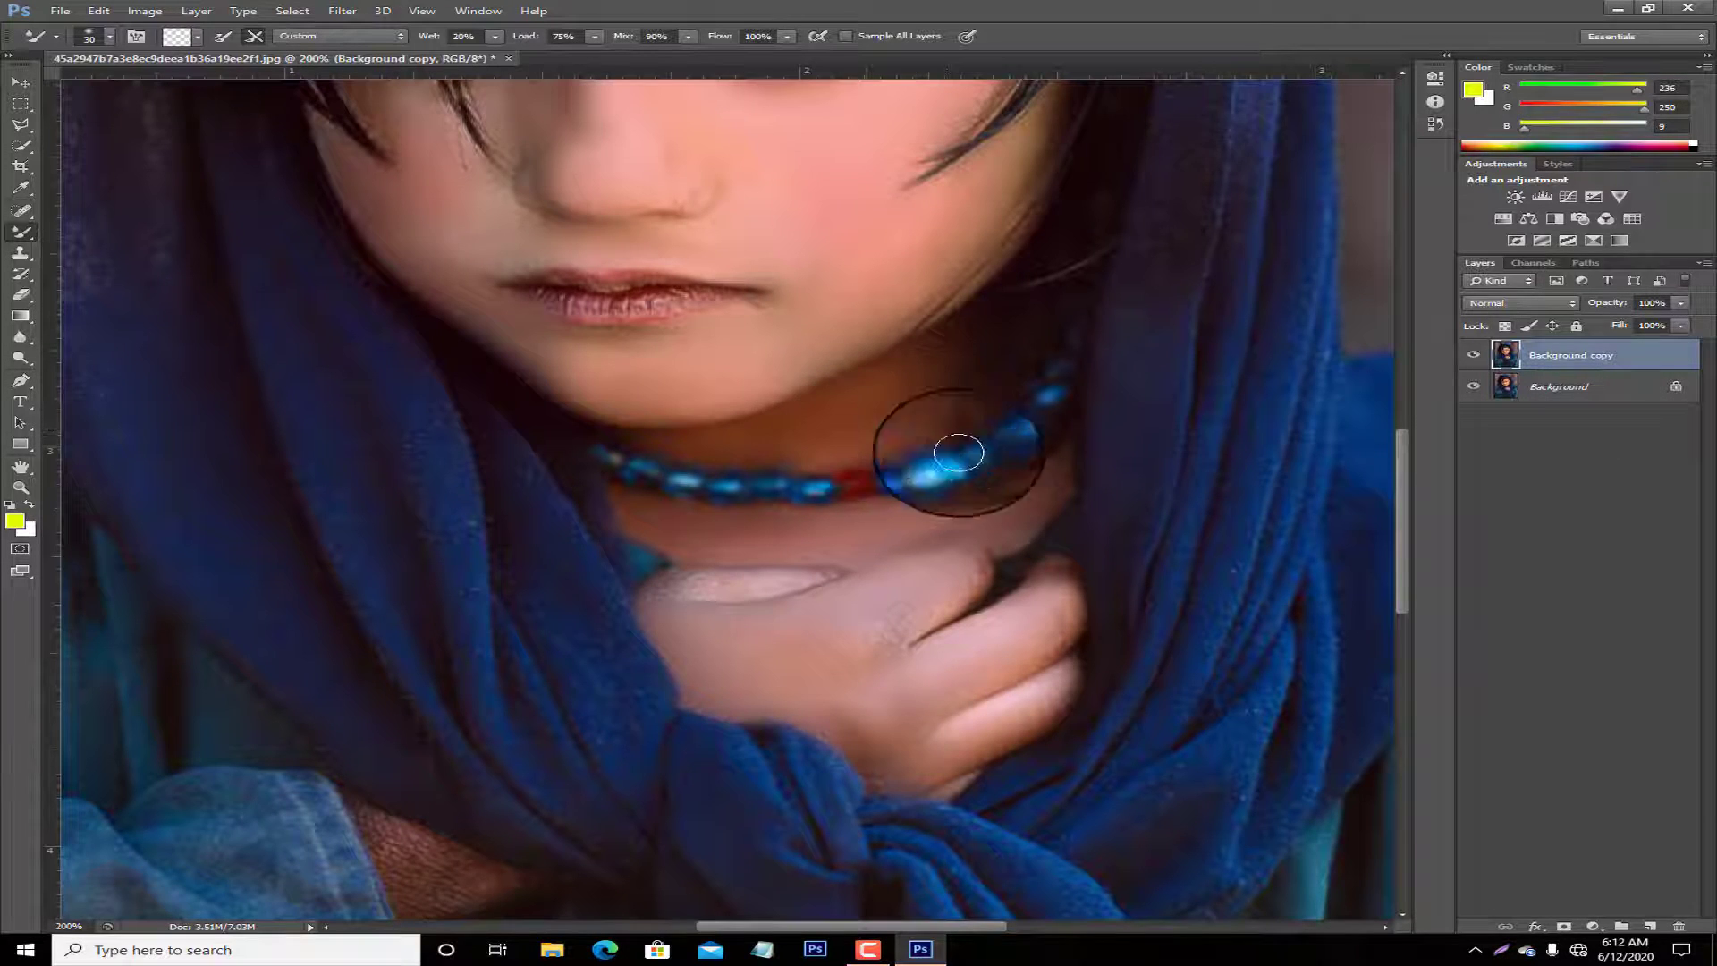
{"action": "scroll", "coordinate": [957, 452], "scroll_direction": "down", "scroll_amount": 3}
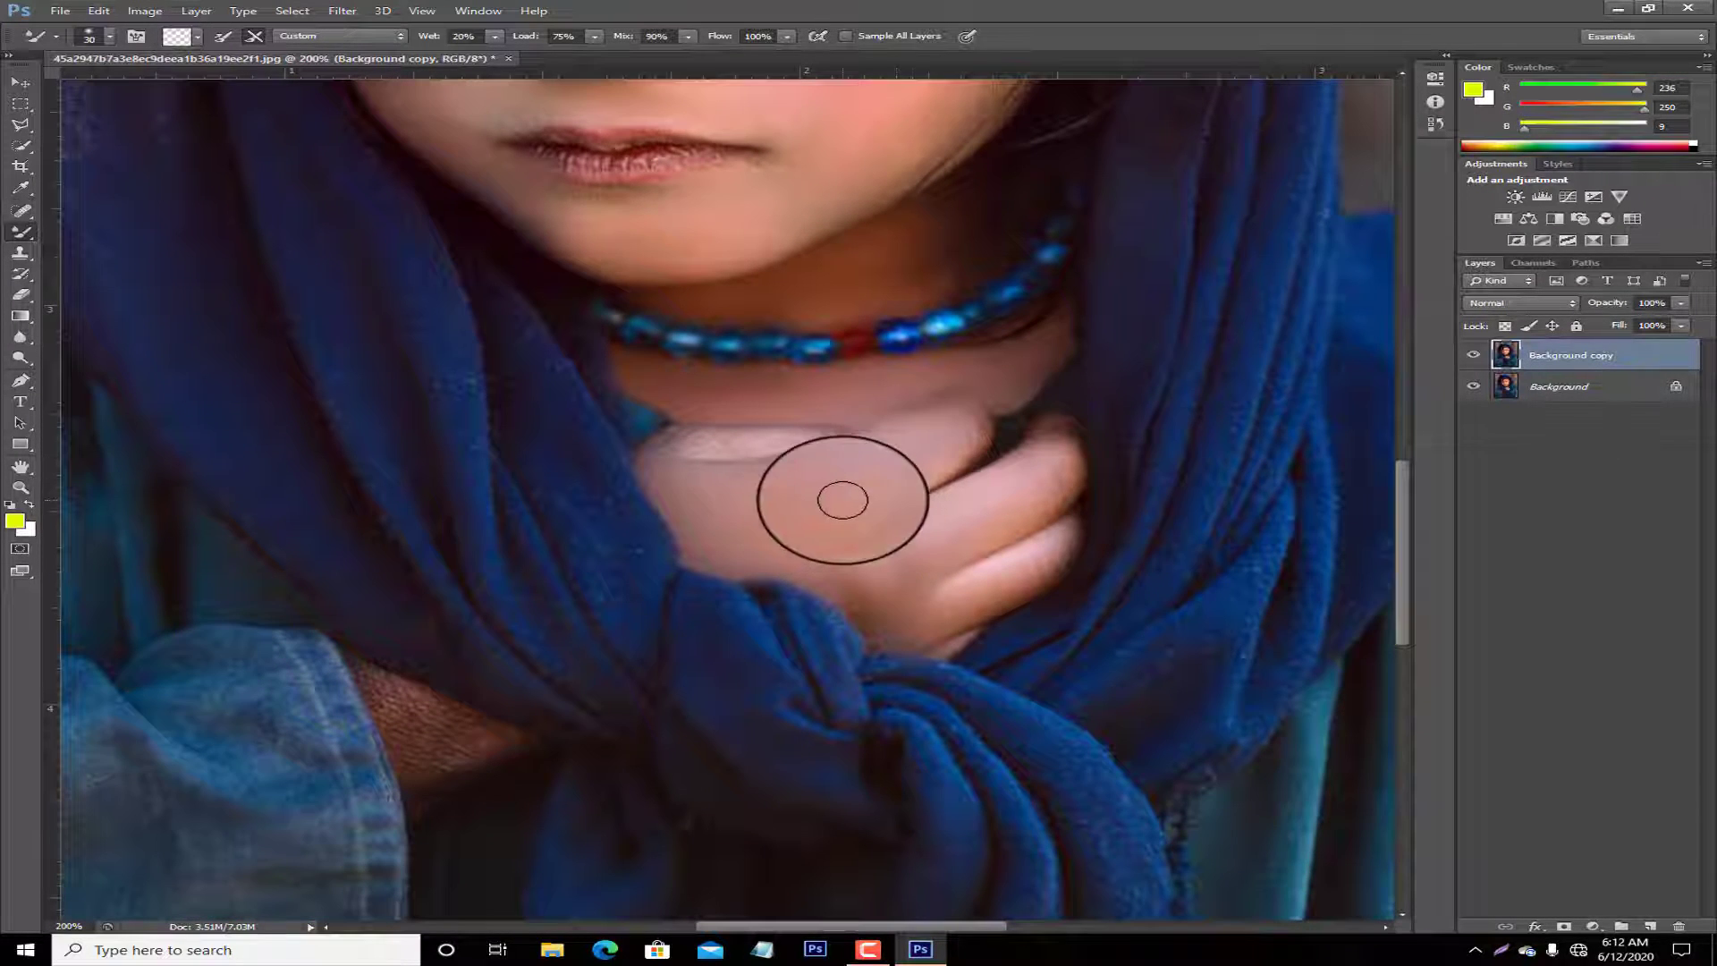
{"action": "mouse_move", "coordinate": [429, 701]}
{"action": "left_mouse_down"}
{"action": "mouse_move", "coordinate": [429, 729]}
{"action": "mouse_move", "coordinate": [364, 683]}
{"action": "mouse_move", "coordinate": [400, 737]}
{"action": "mouse_move", "coordinate": [460, 739]}
{"action": "mouse_move", "coordinate": [398, 746]}
{"action": "mouse_move", "coordinate": [441, 728]}
{"action": "mouse_move", "coordinate": [417, 709]}
{"action": "mouse_move", "coordinate": [537, 743]}
{"action": "left_mouse_up"}
{"action": "scroll", "coordinate": [1181, 652], "scroll_direction": "down", "scroll_amount": 3}
{"action": "scroll", "coordinate": [1097, 602], "scroll_direction": "down", "scroll_amount": 3}
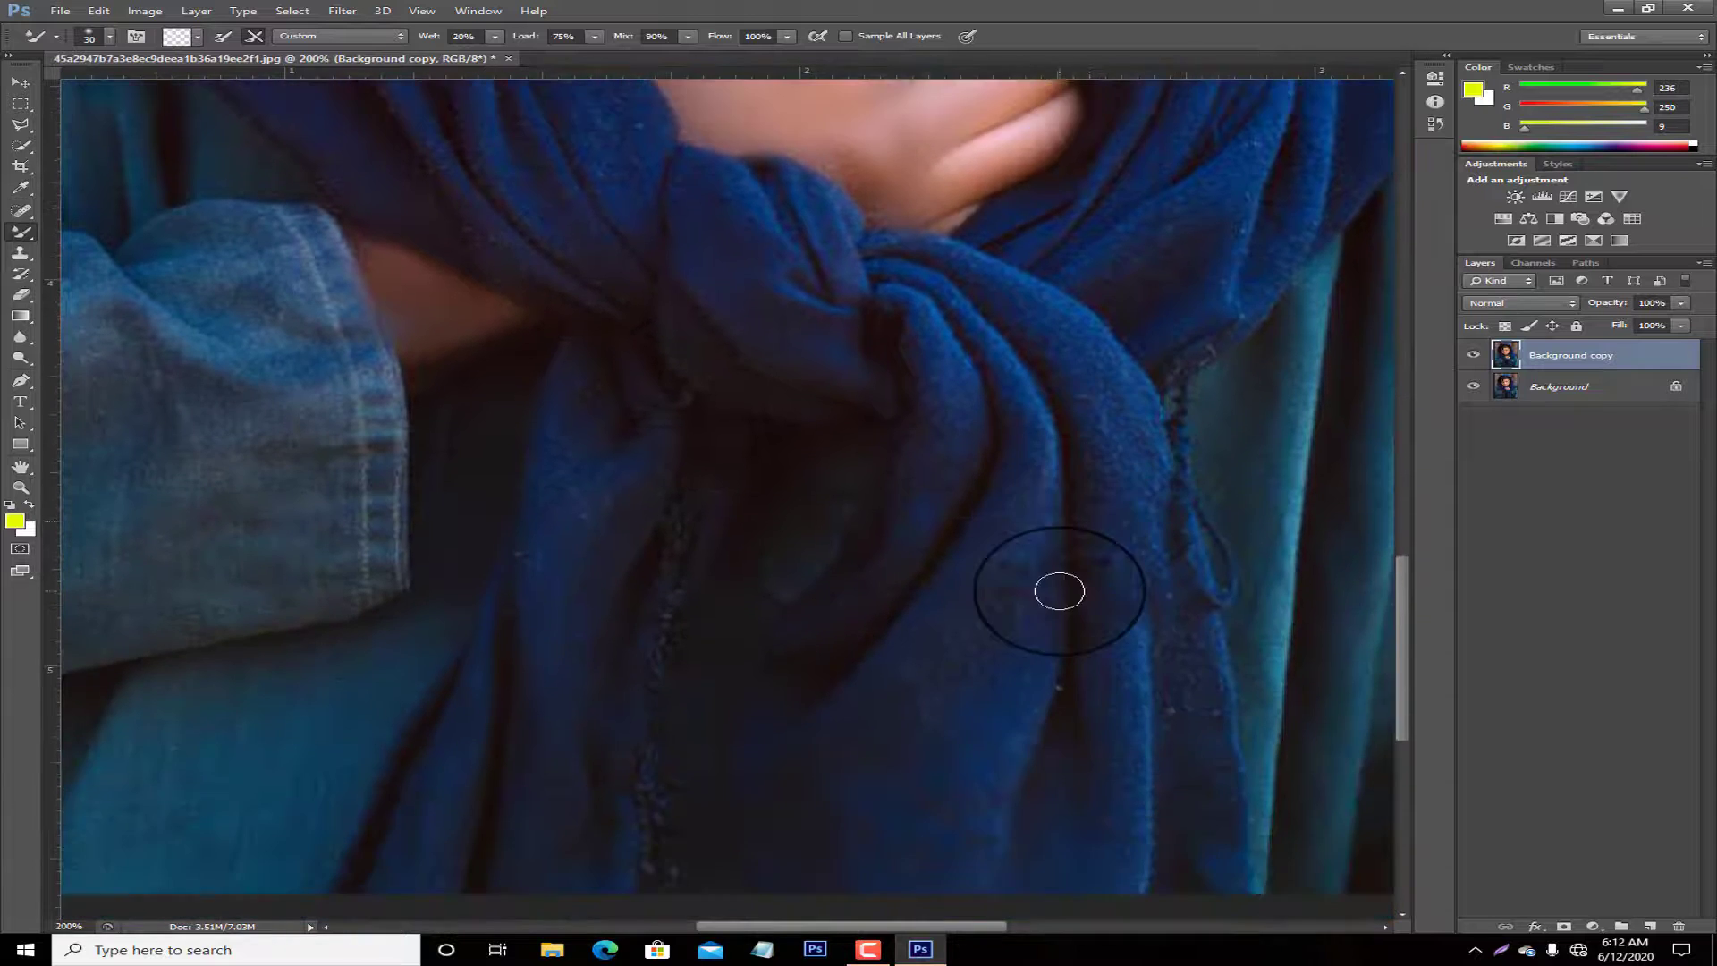
Fit the whole portrait on screen, then zoom out one step.
{"action": "left_click", "coordinate": [25, 480]}
{"action": "right_click", "coordinate": [789, 455]}
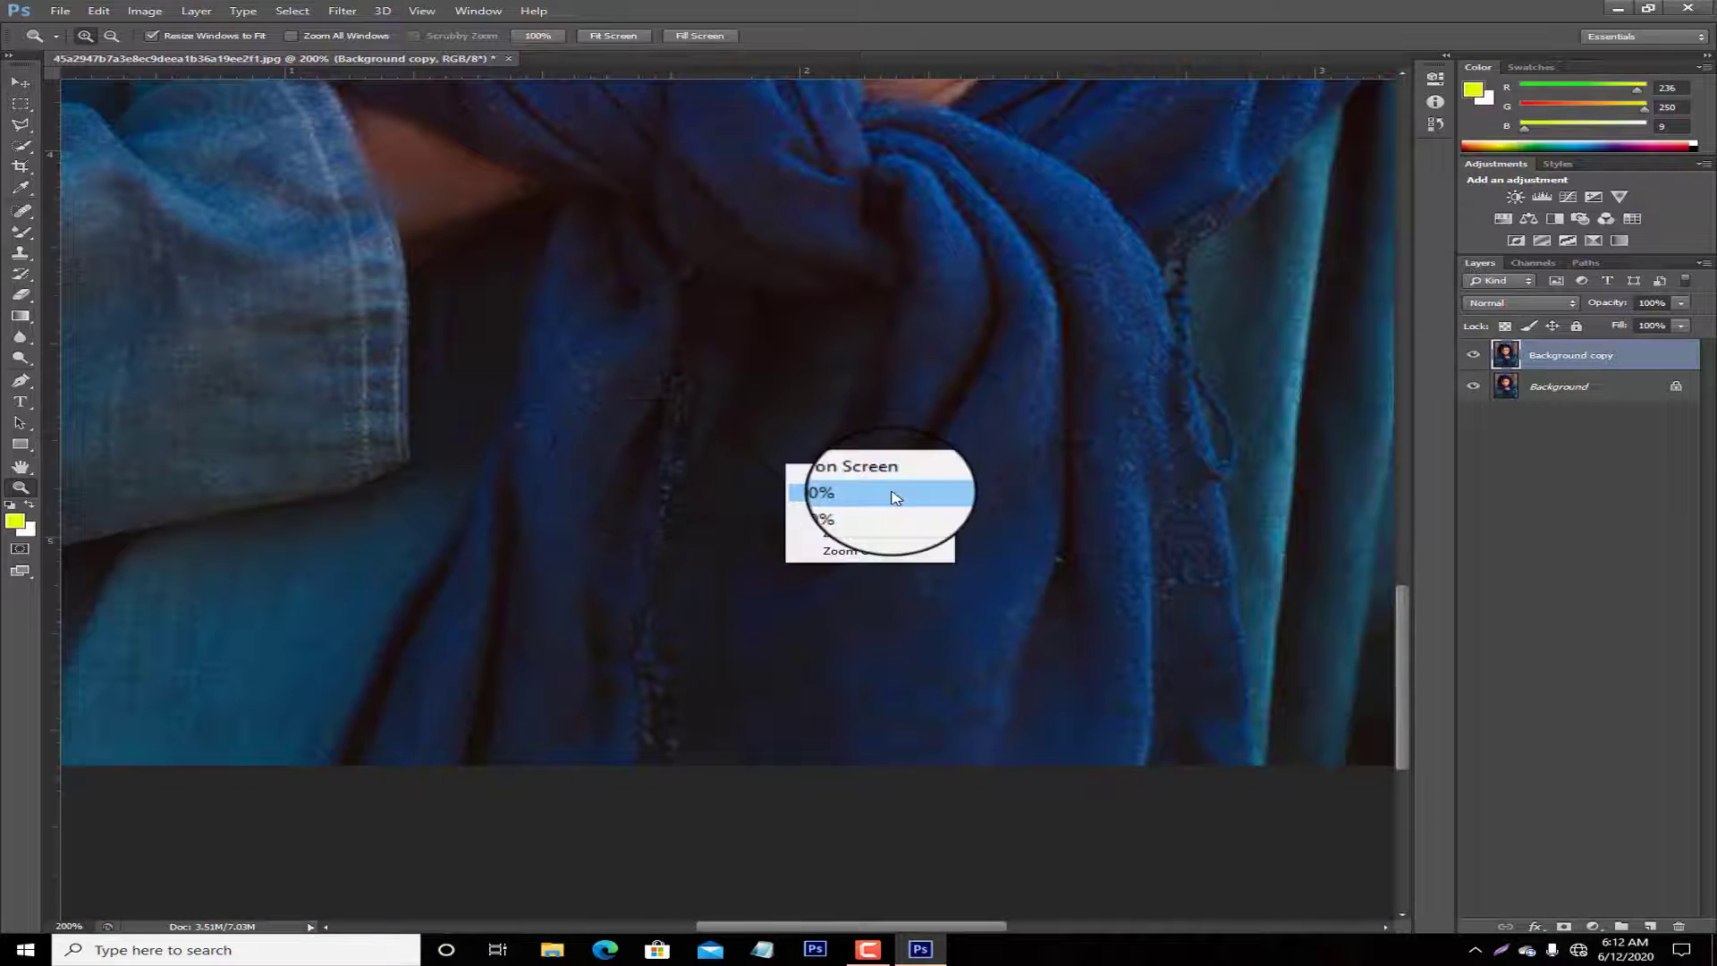
{"action": "left_click", "coordinate": [878, 480]}
{"action": "right_click", "coordinate": [890, 447]}
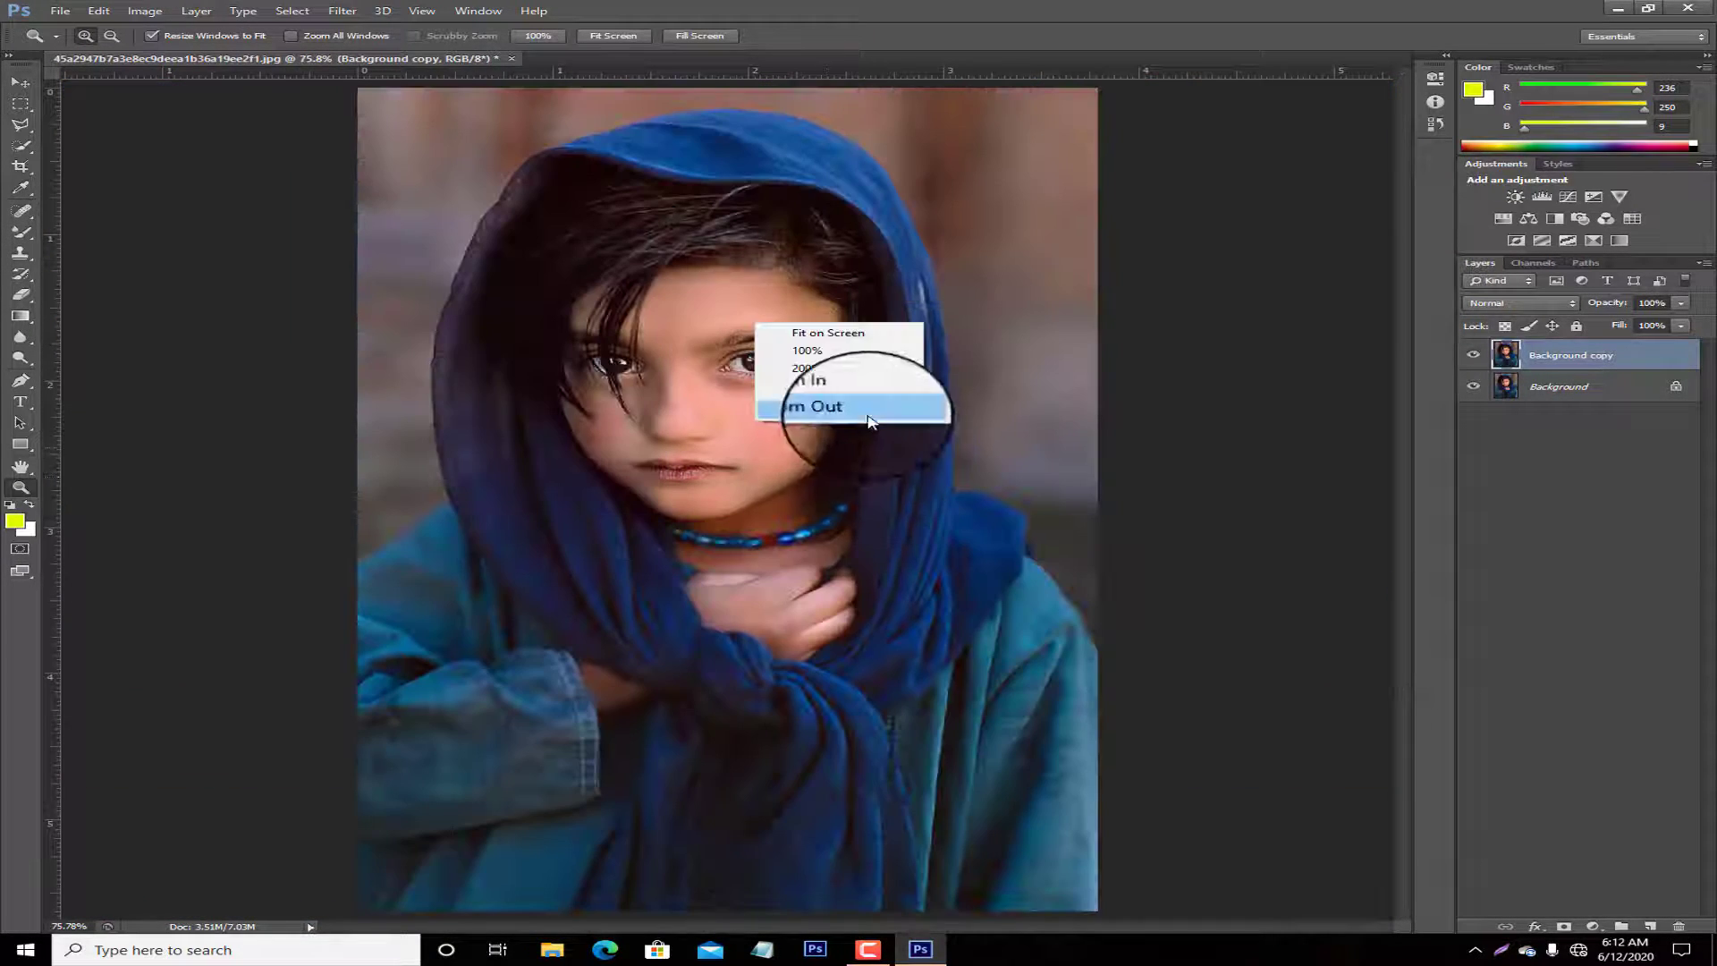
{"action": "left_click", "coordinate": [863, 403]}
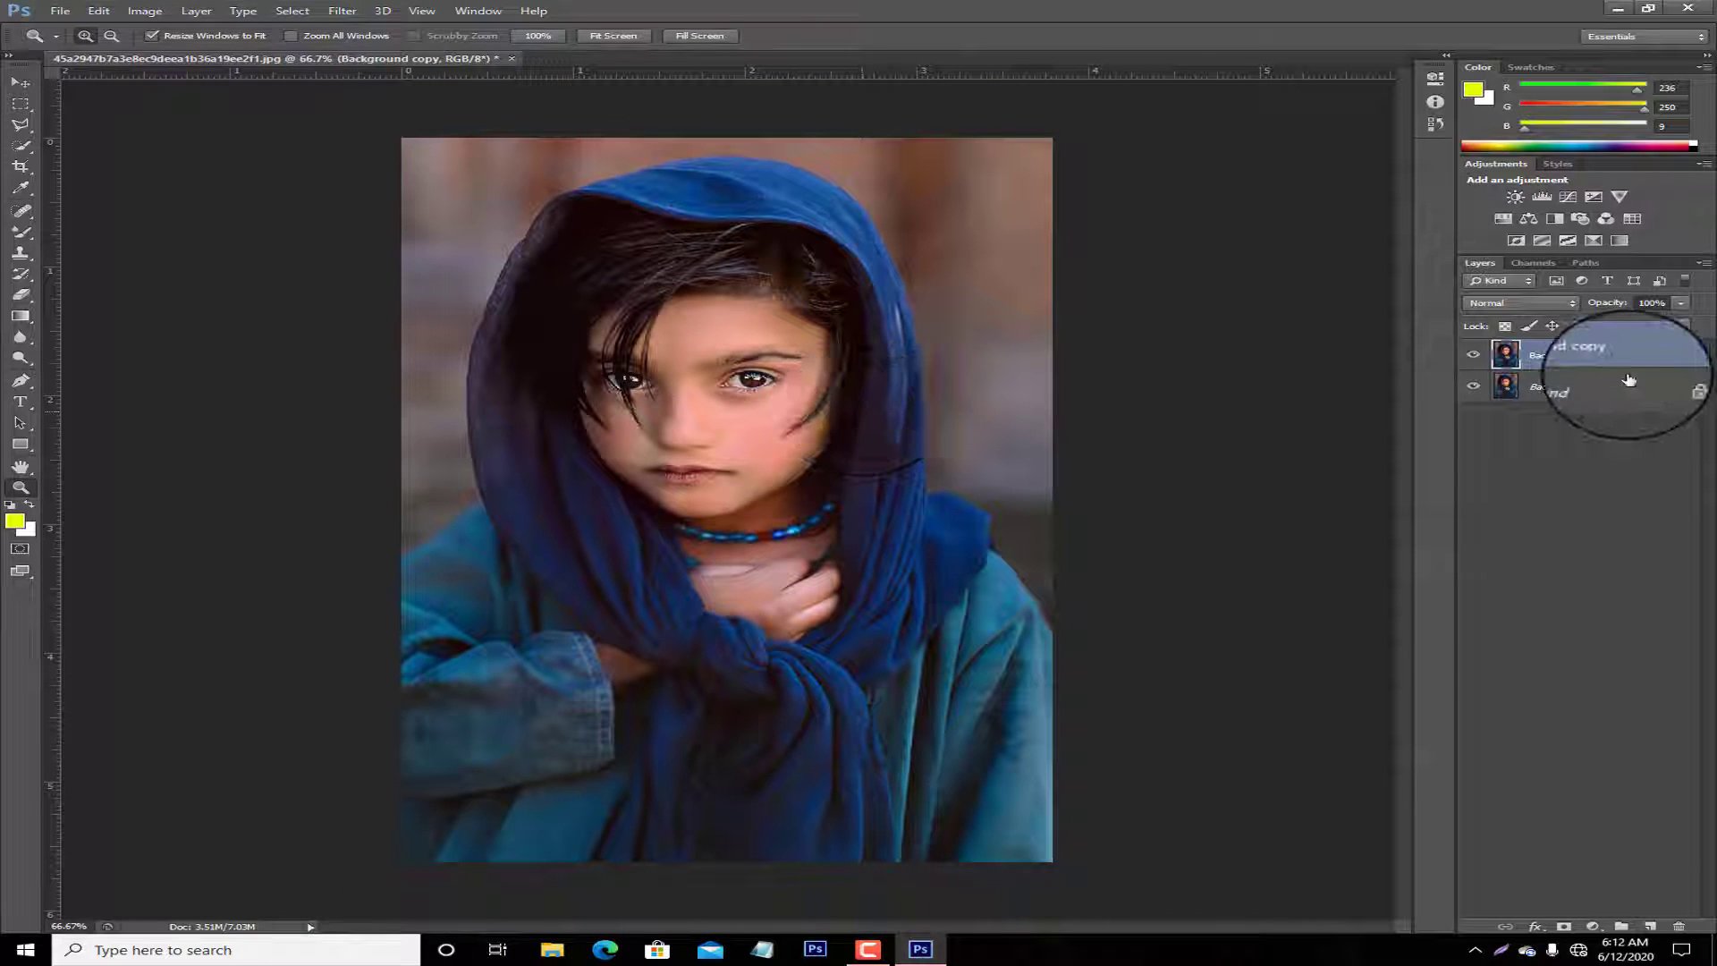
Toggle Background copy visibility to compare it, and set its Fill to 100%.
{"action": "left_click", "coordinate": [1474, 355]}
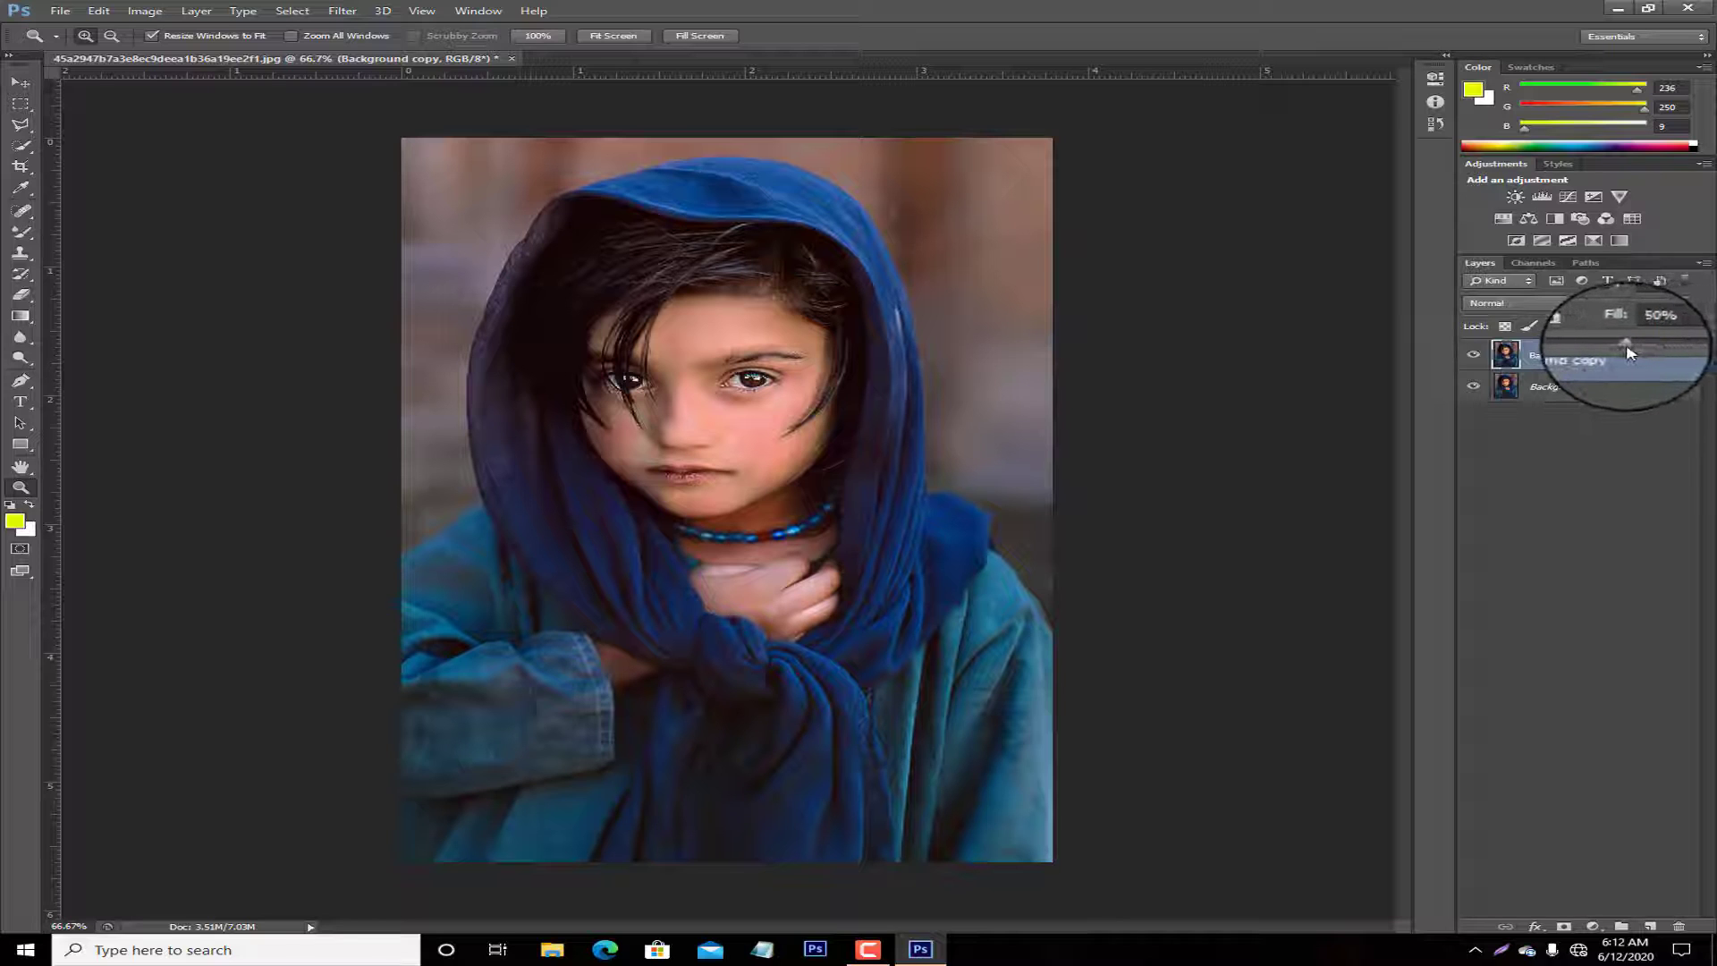
{"action": "left_click_drag", "start_coordinate": [1630, 353], "coordinate": [1704, 379]}
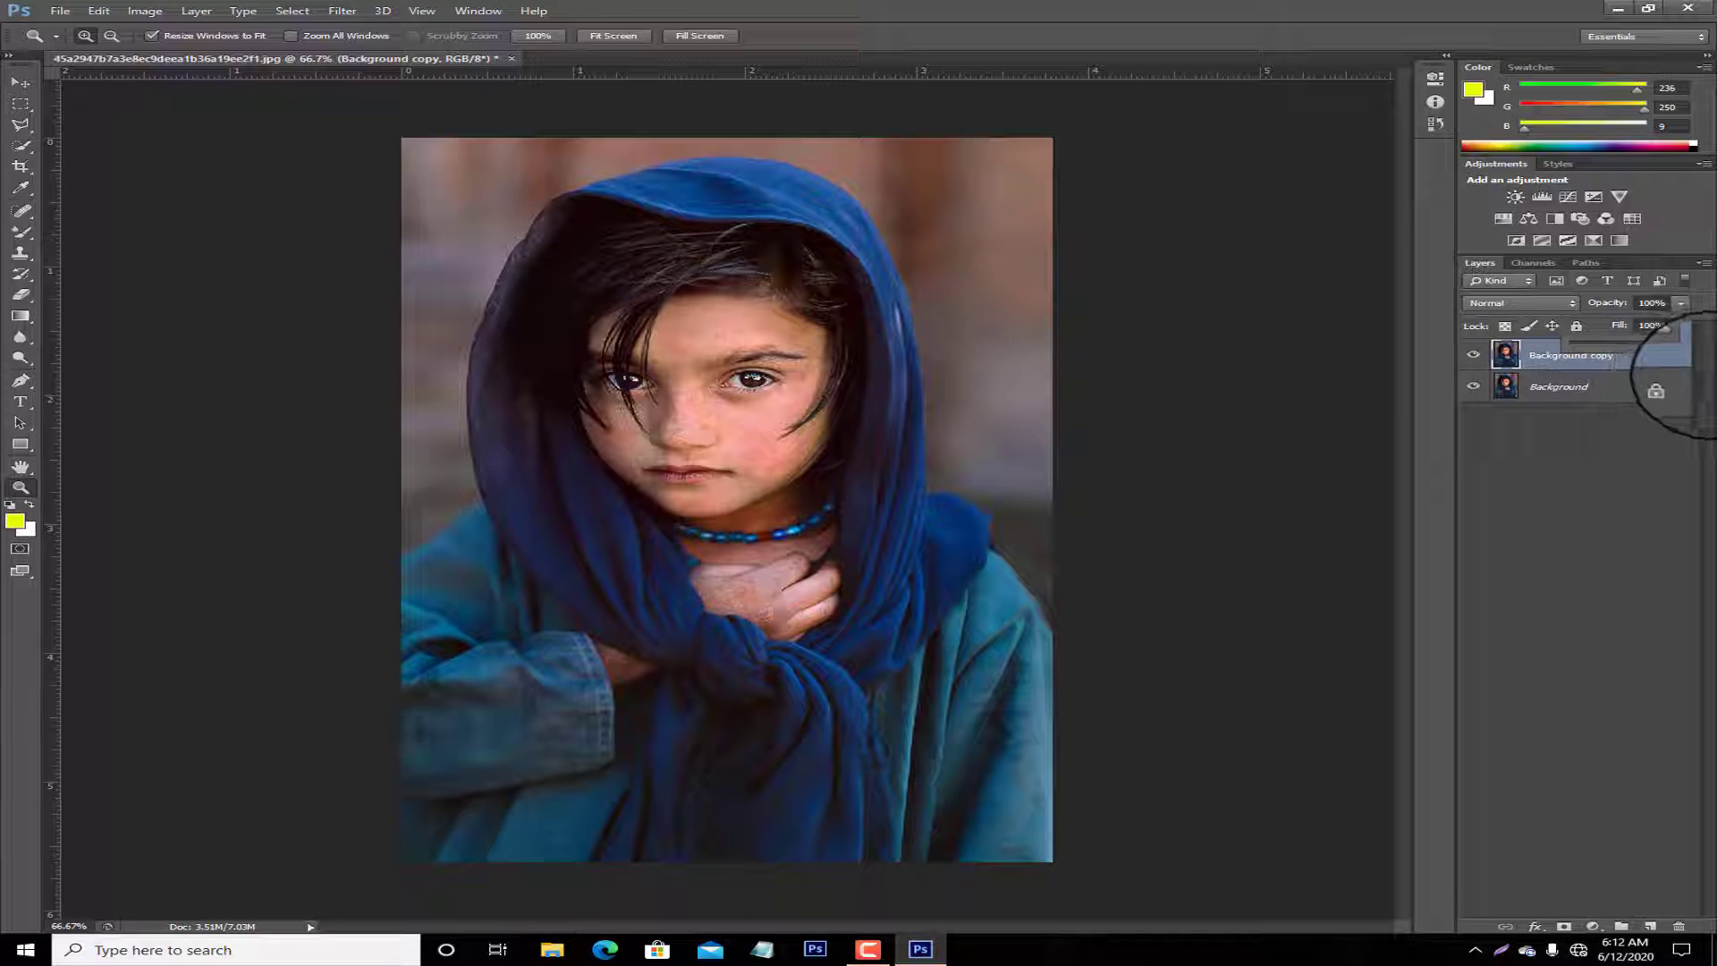
{"action": "left_click", "coordinate": [1637, 457]}
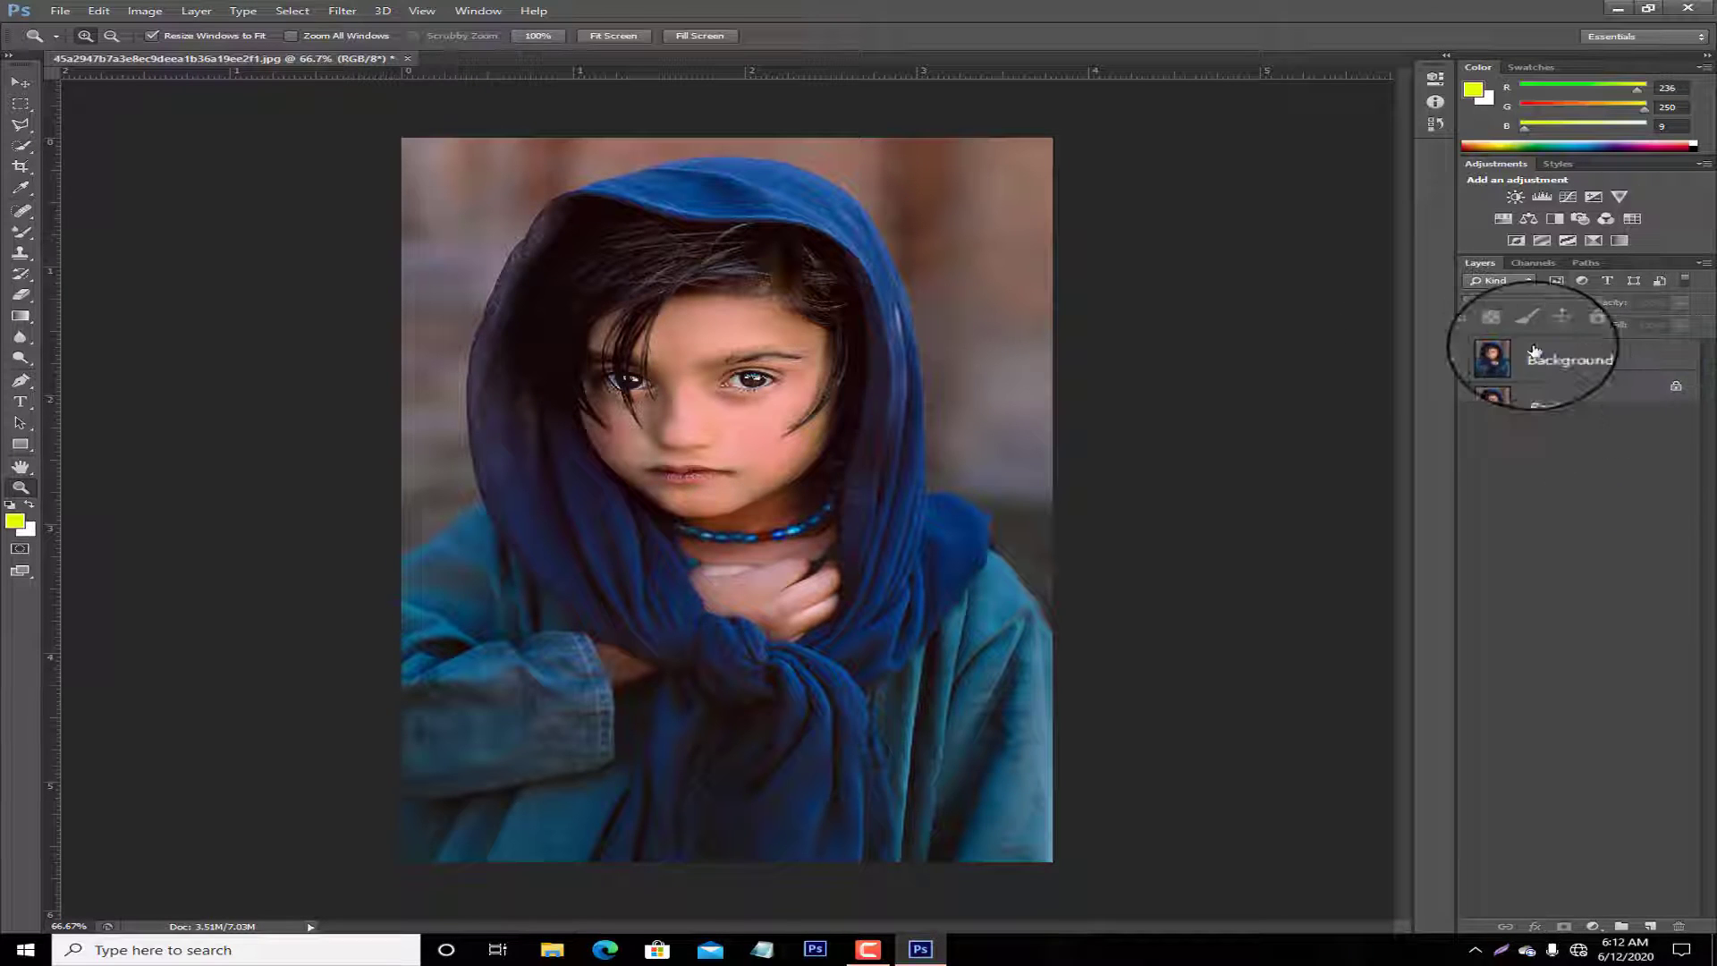
Add a Color Lookup layer and try the first 3DLUT looks, through Bleach Bypass.
{"action": "left_click", "coordinate": [1634, 223]}
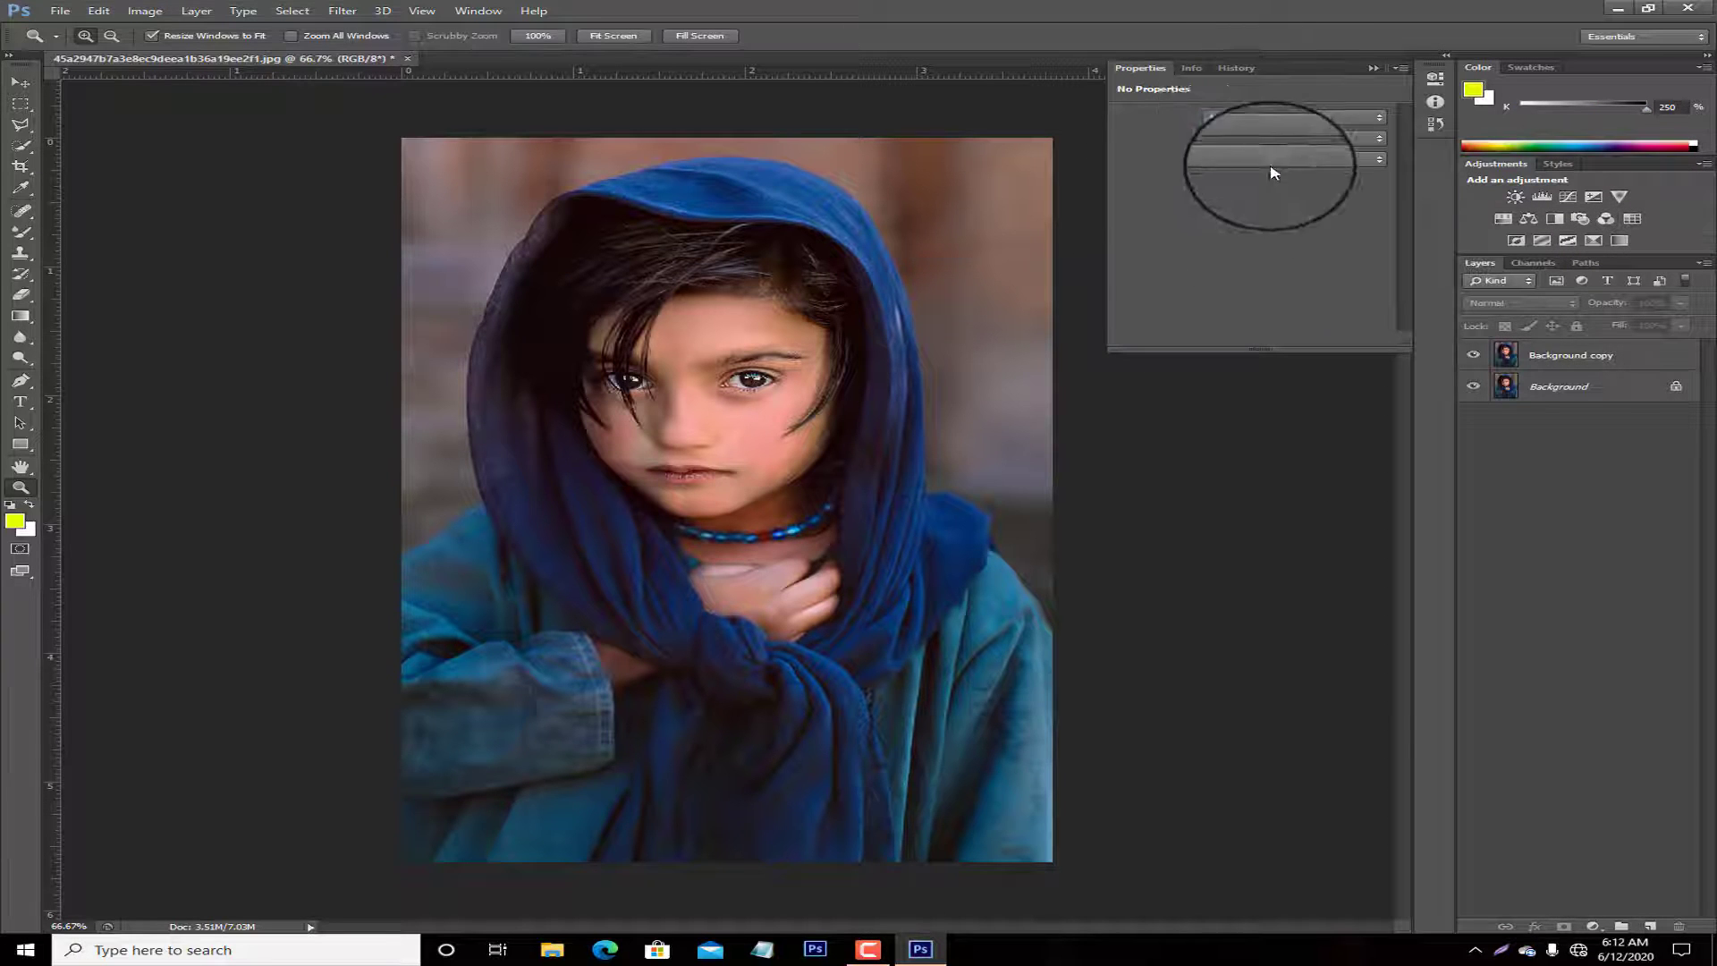
{"action": "left_click", "coordinate": [1270, 118]}
{"action": "left_click", "coordinate": [1270, 195]}
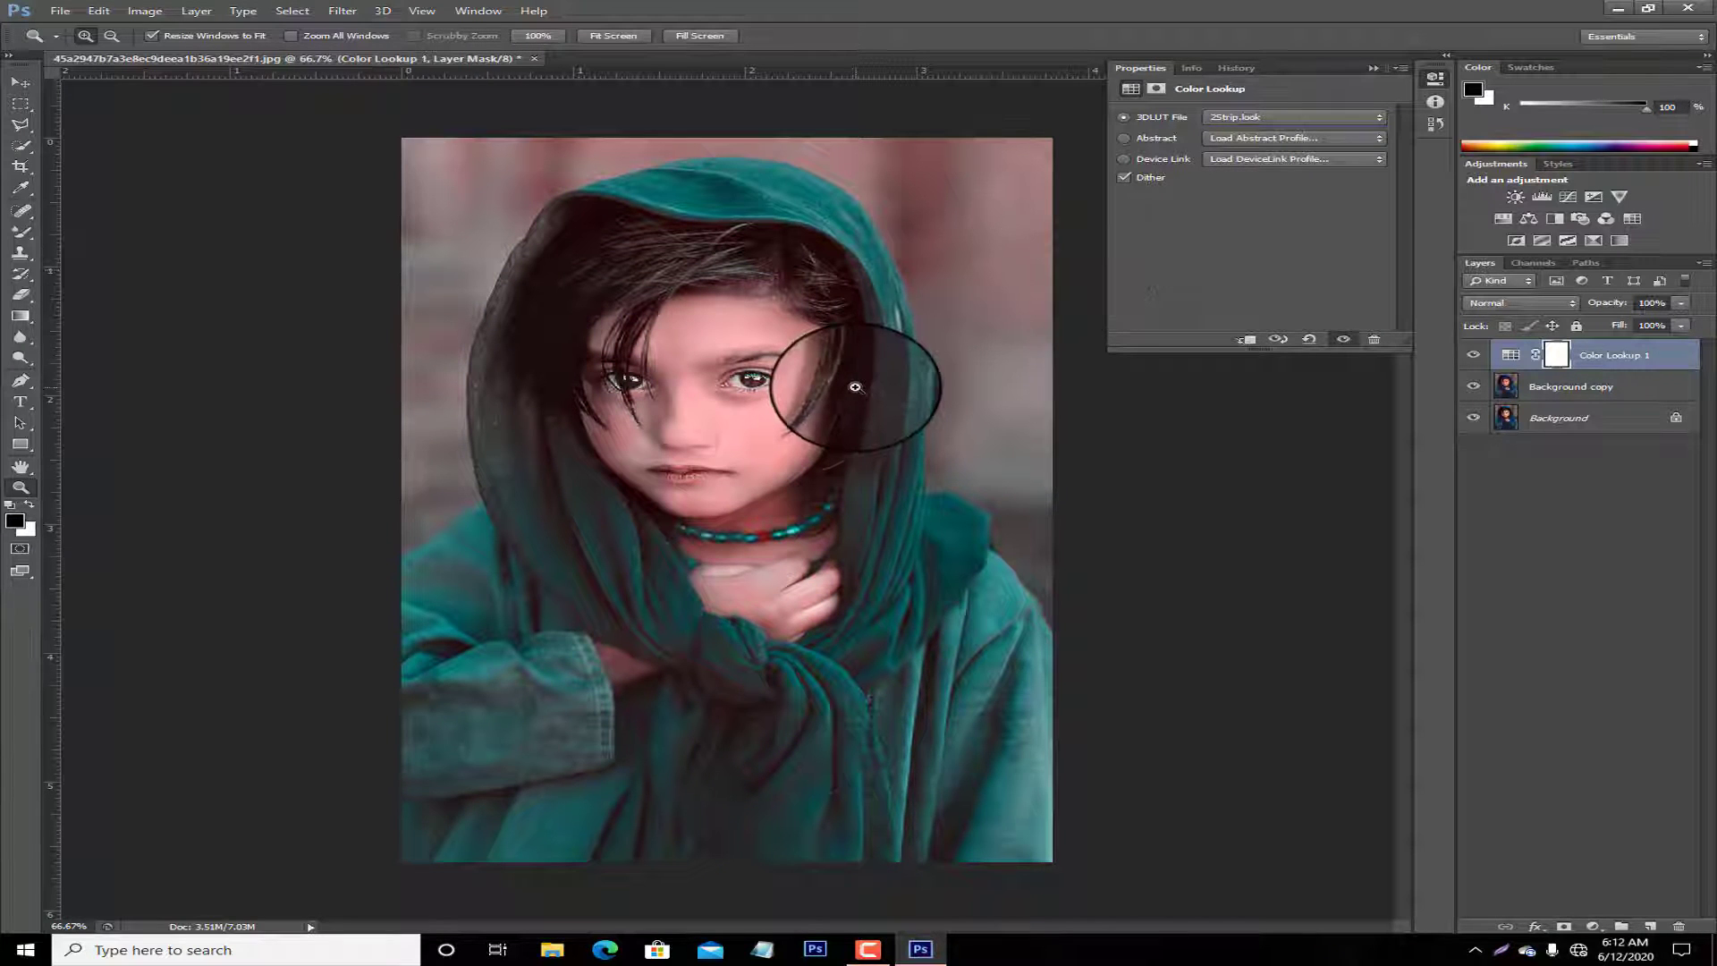
{"action": "key", "text": "Down"}
{"action": "key", "text": "Down"}
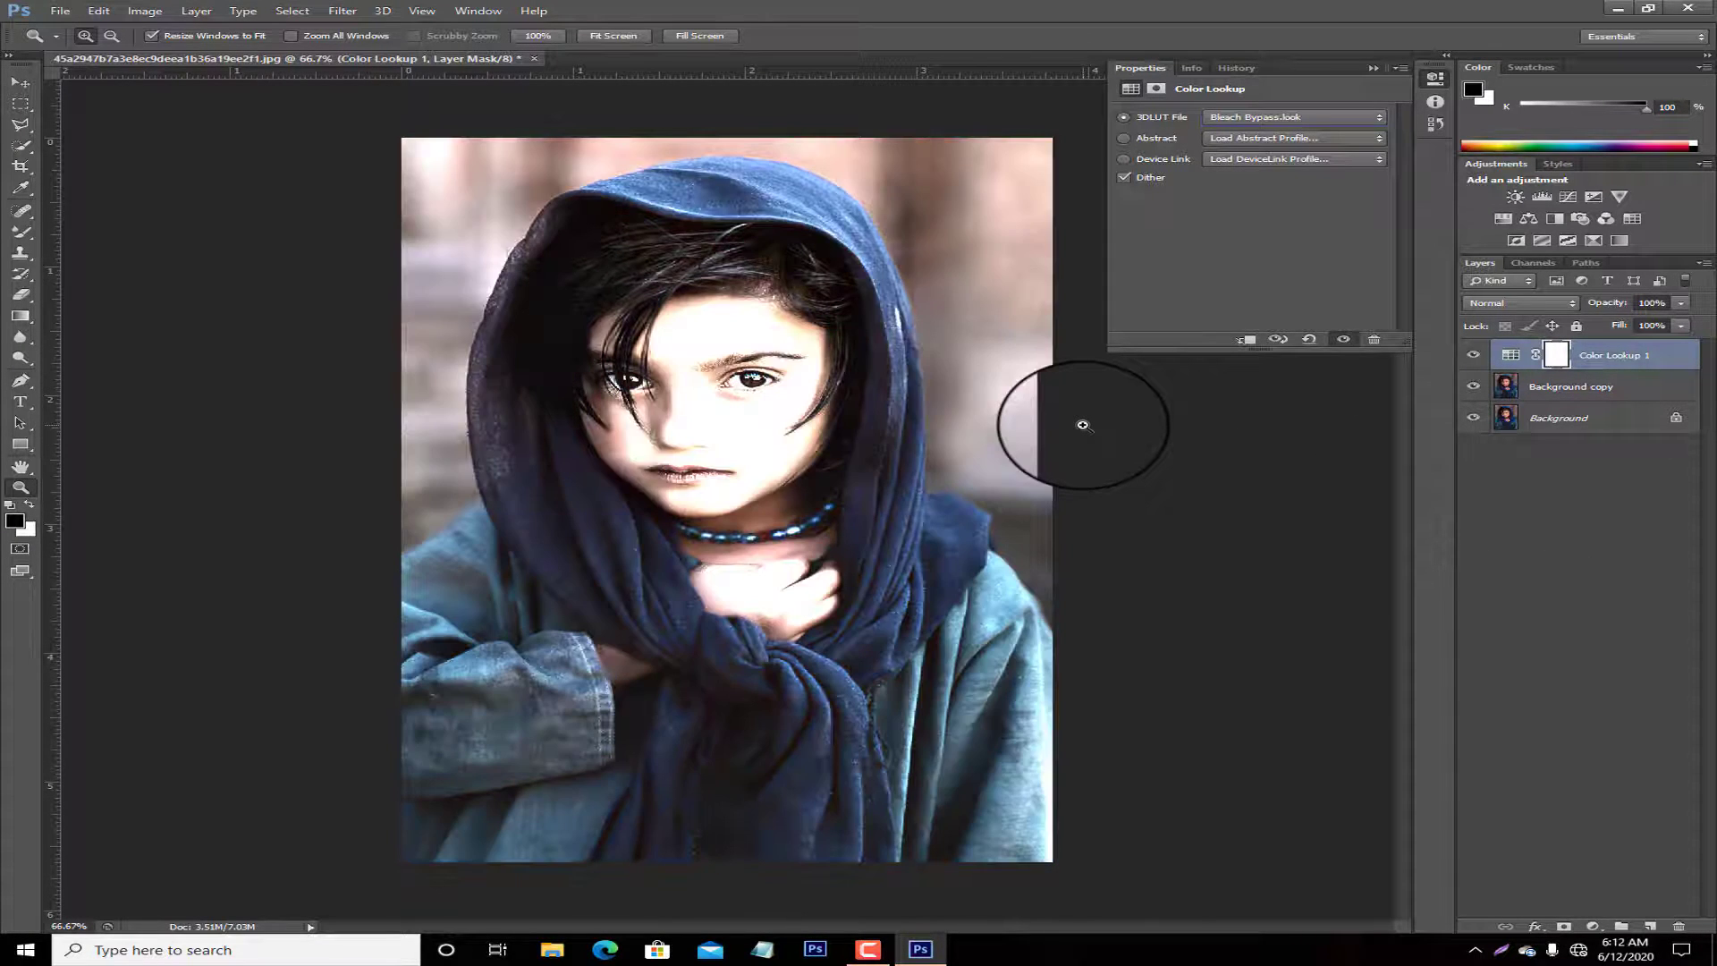
{"action": "key", "text": "Down"}
{"action": "key", "text": "Down"}
{"action": "key", "text": "Down"}
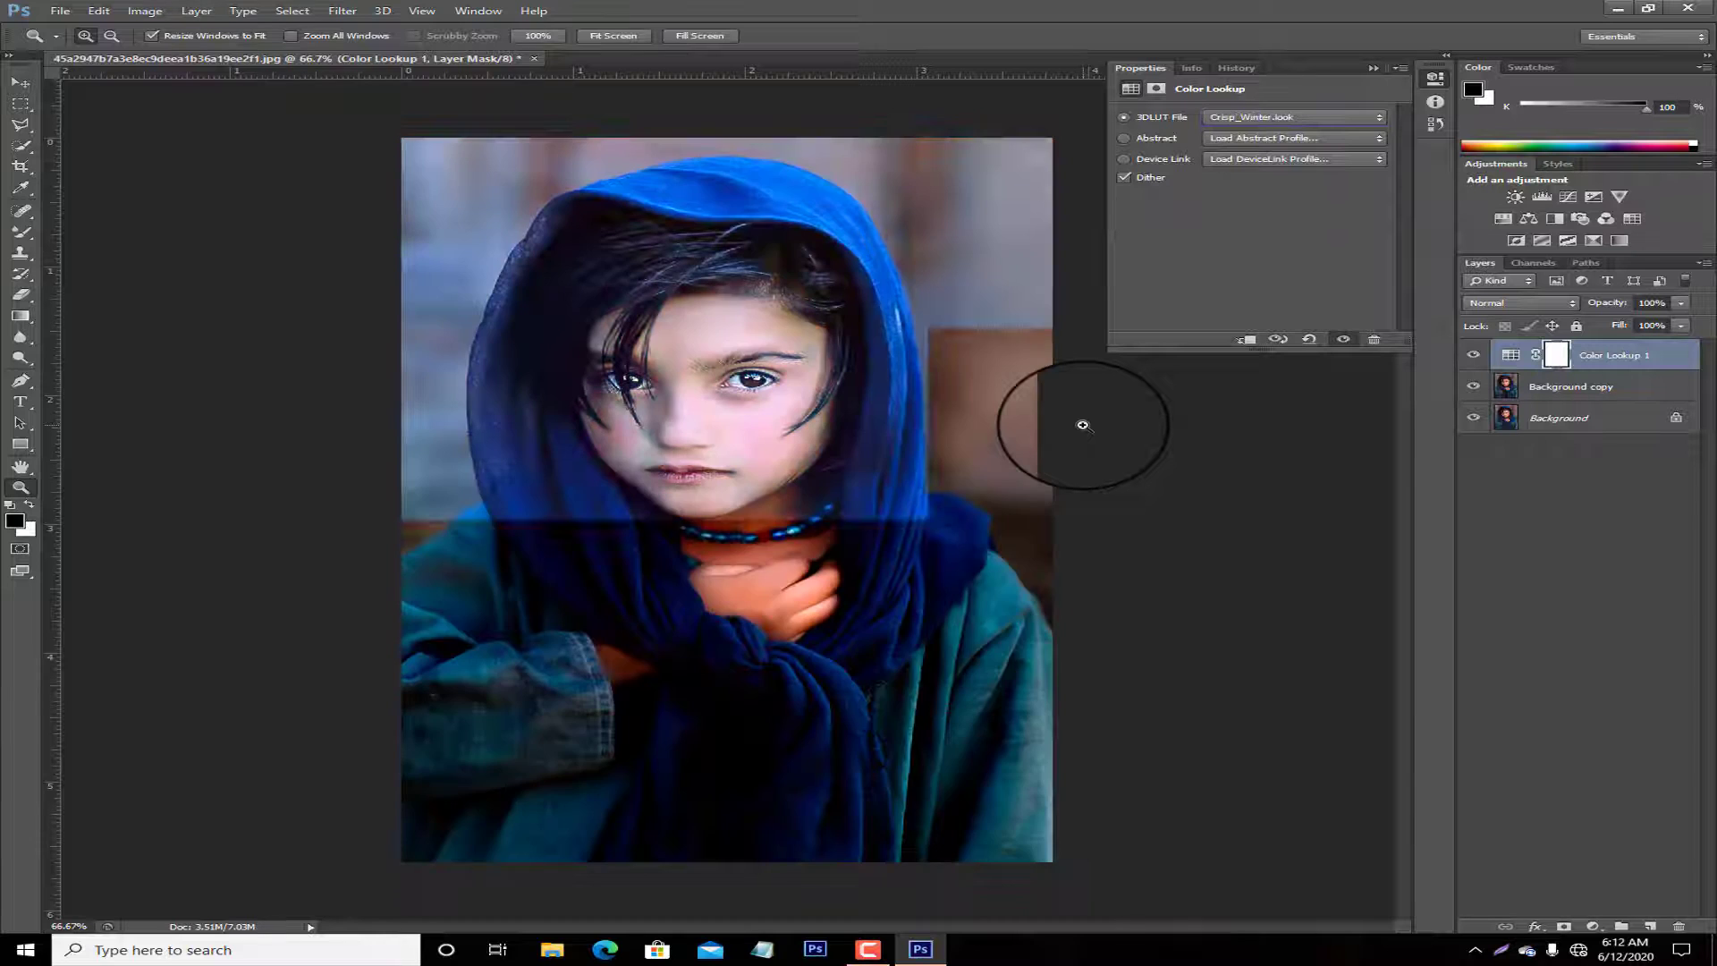
{"action": "key", "text": "Down"}
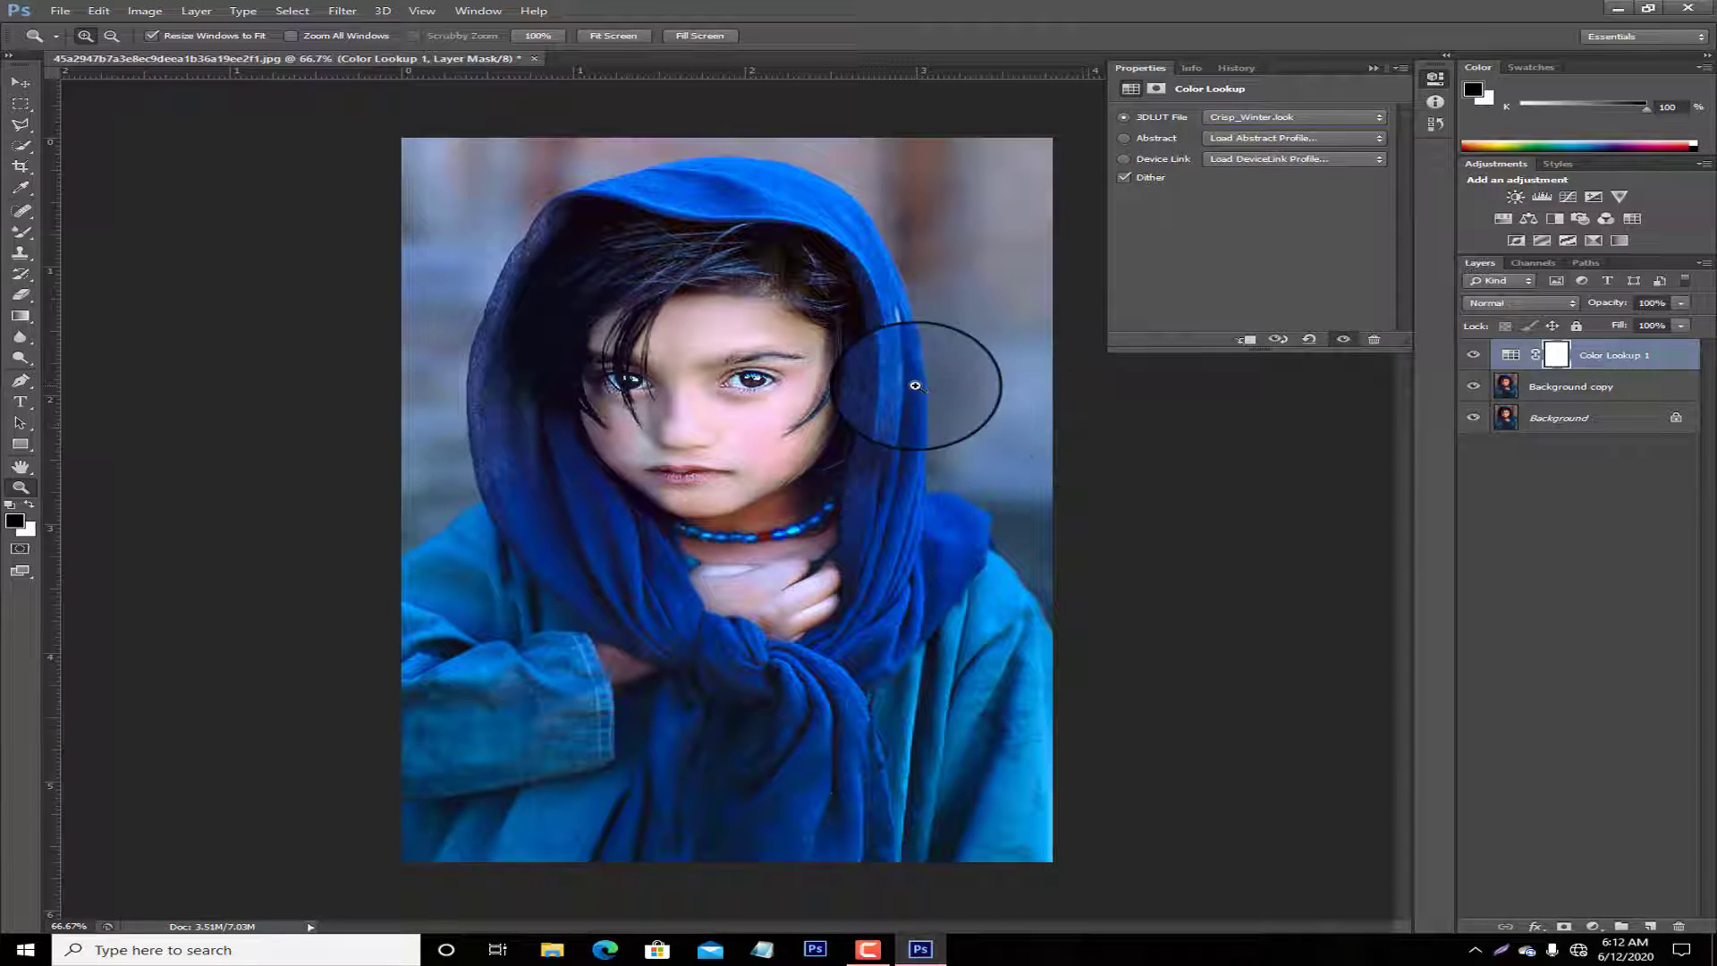
Browse further 3DLUT looks and settle on Soft_Warming.look.
{"action": "key", "text": "Down"}
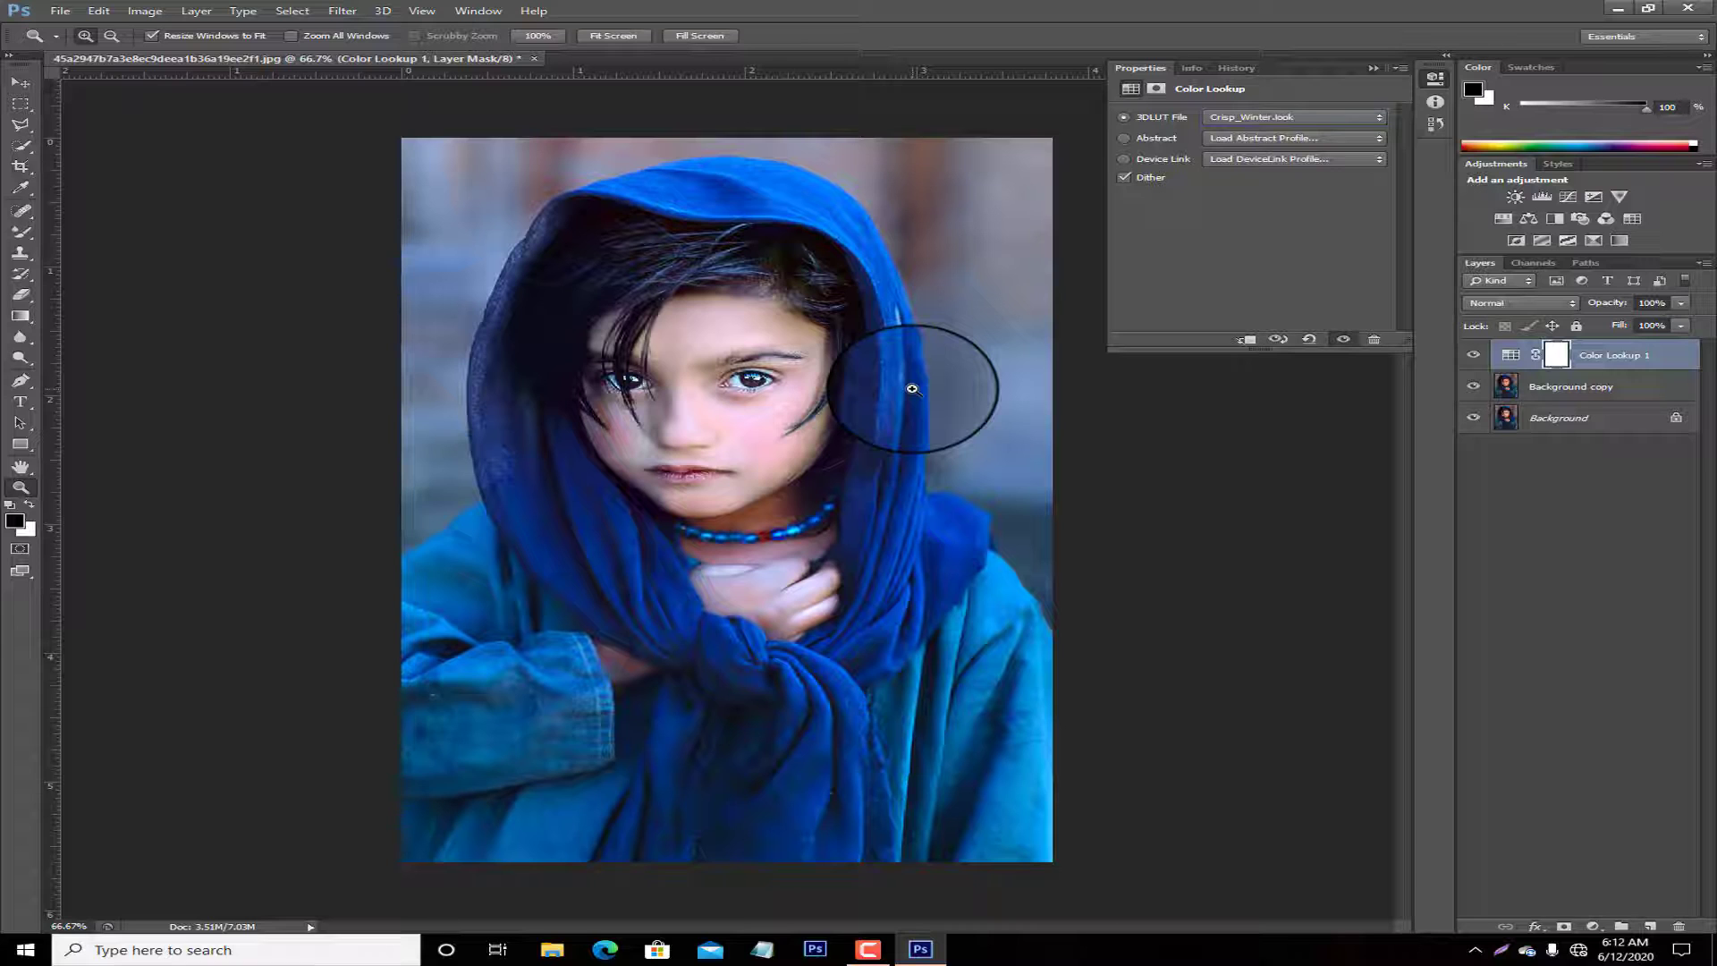
{"action": "key", "text": "Down"}
{"action": "key", "text": "Down"}
{"action": "key", "text": "Down"}
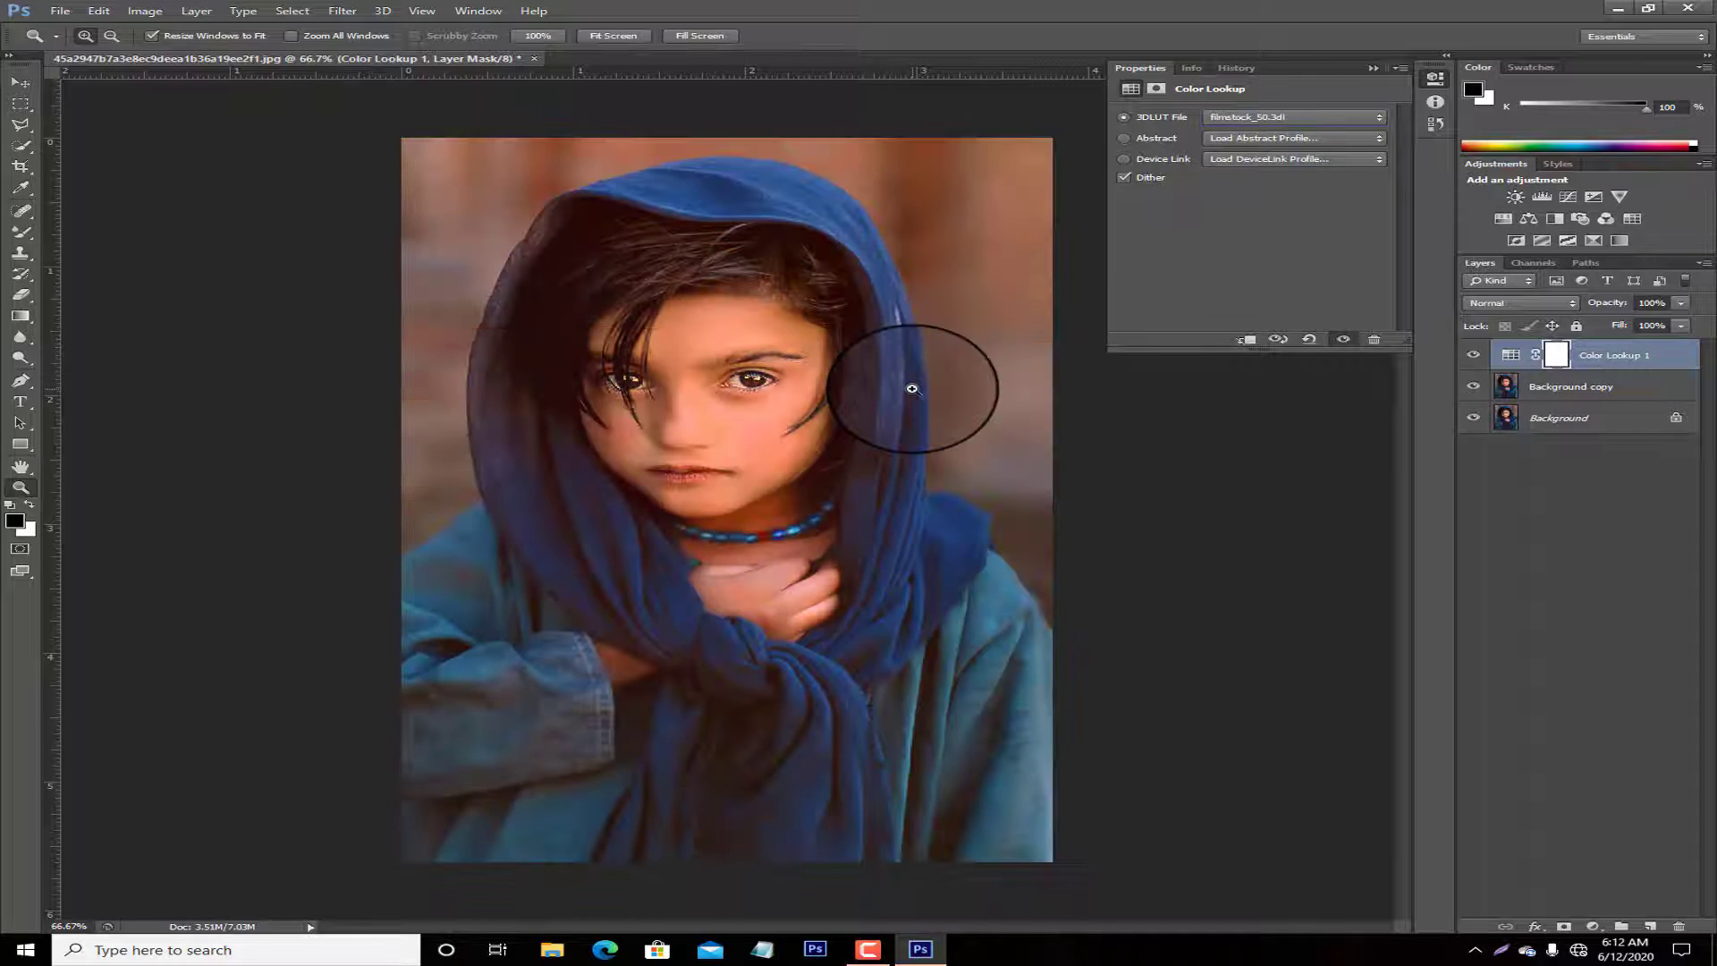
{"action": "key", "text": "Down"}
{"action": "key", "text": "Down"}
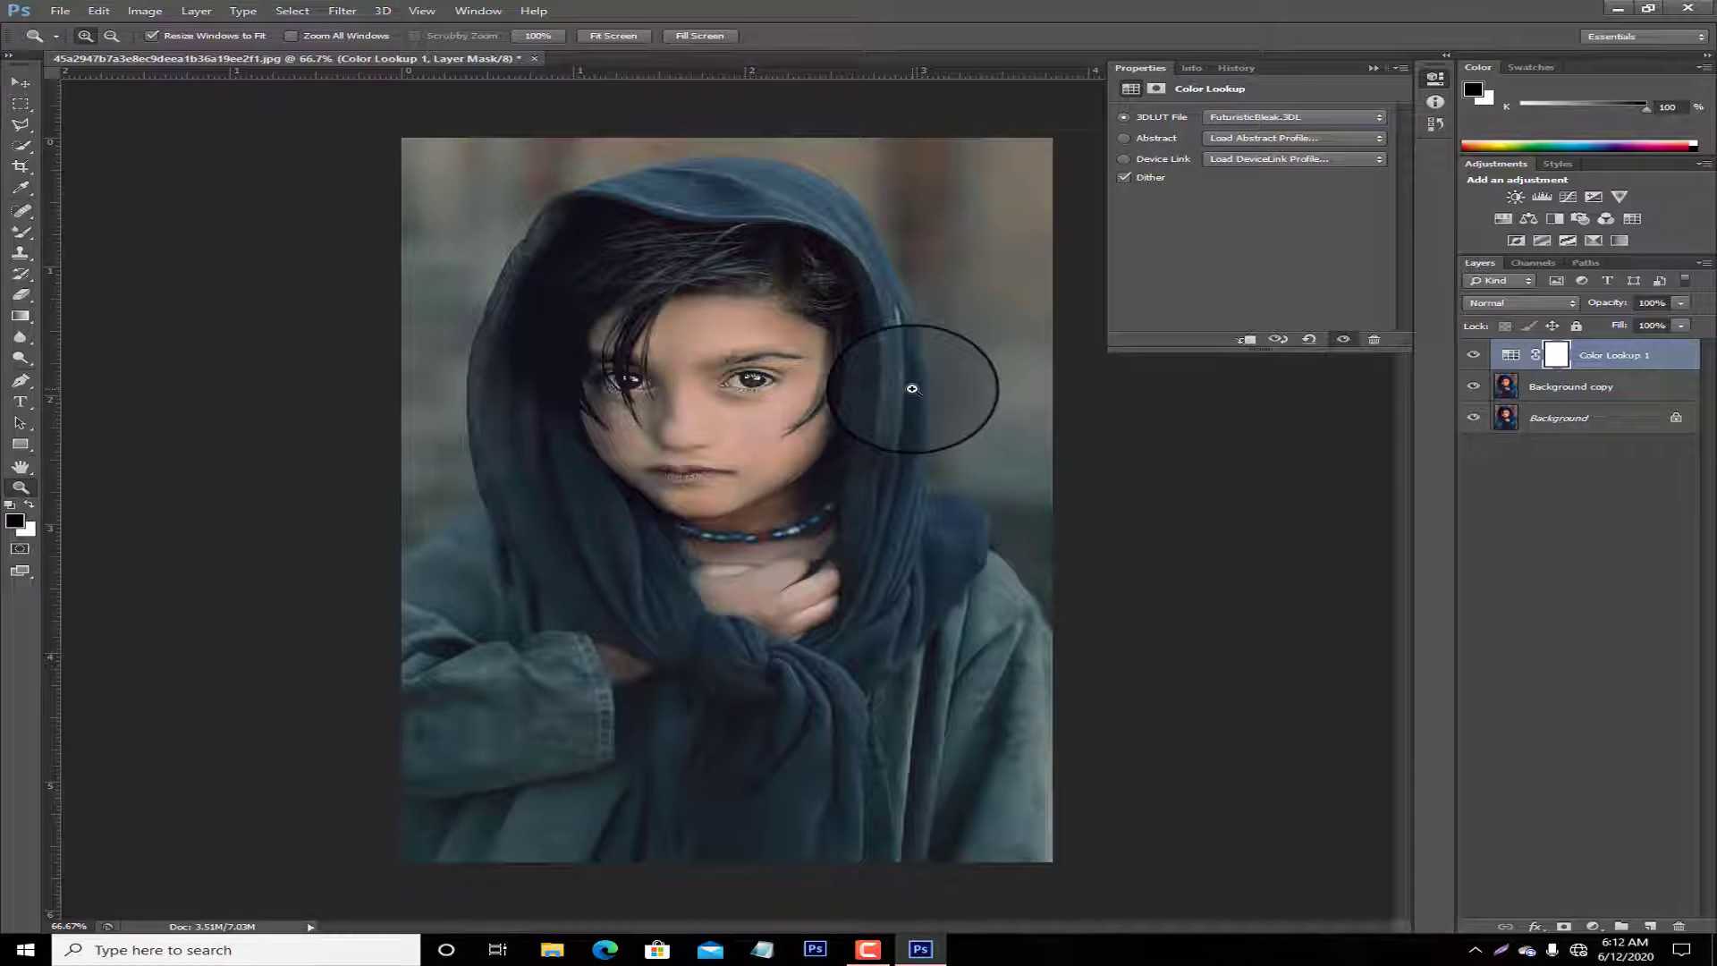
{"action": "key", "text": "Up"}
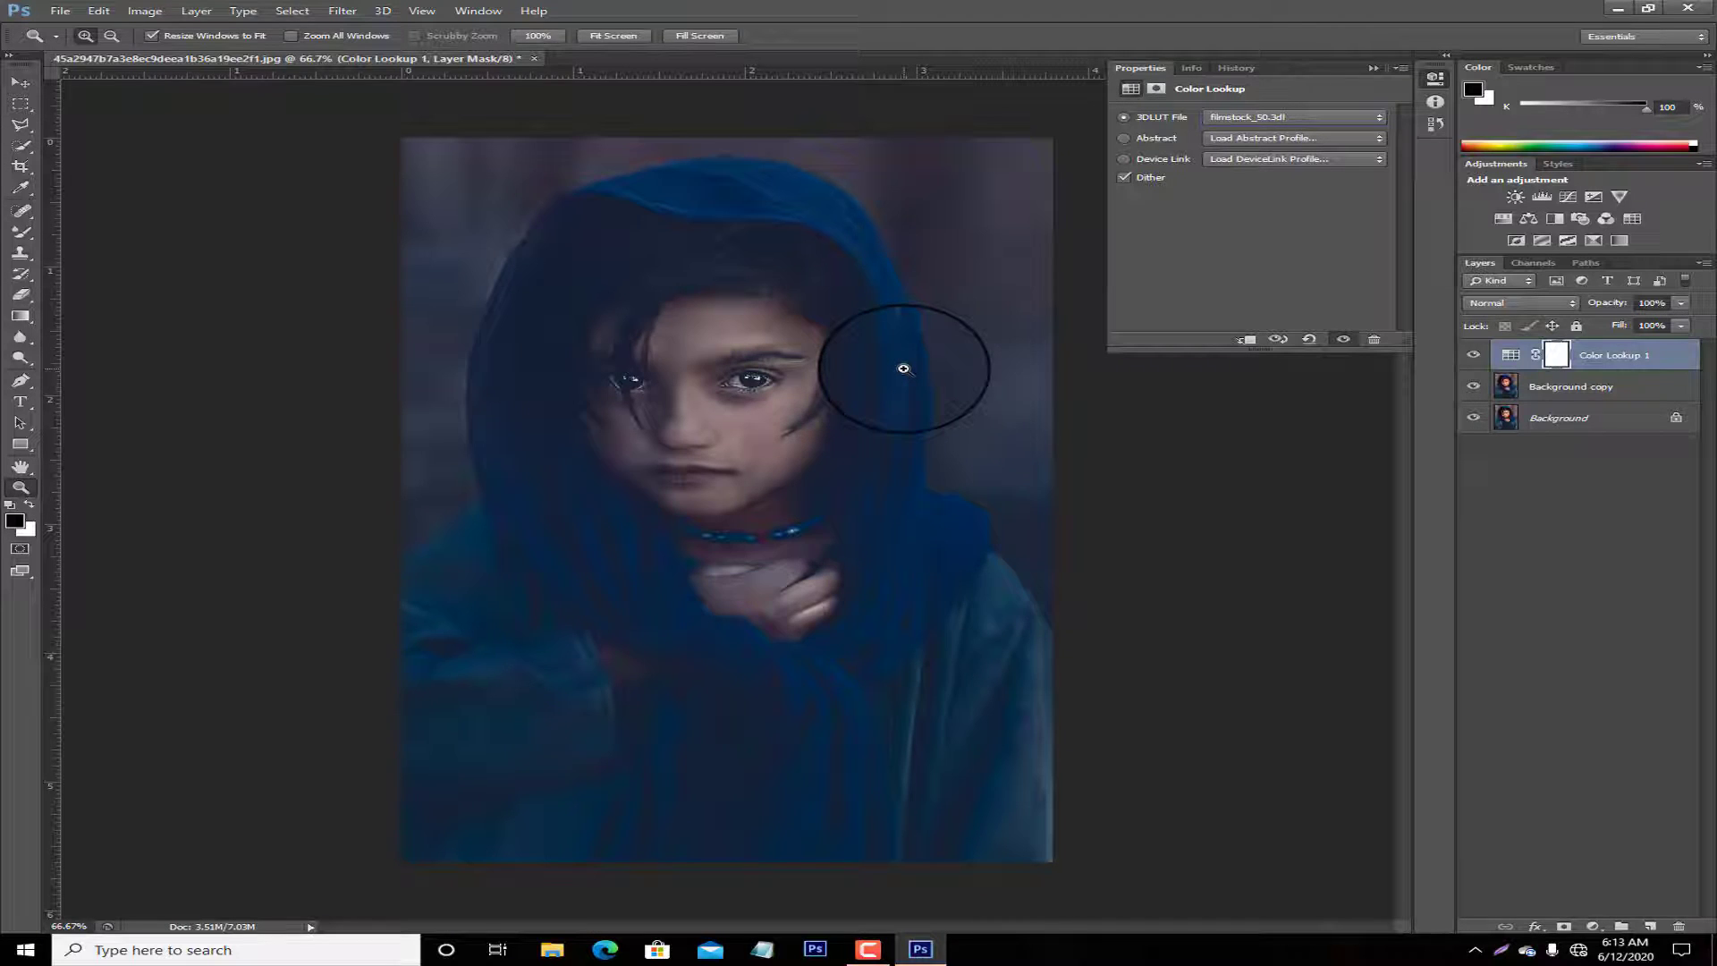
{"action": "key", "text": "Down"}
{"action": "key", "text": "Down"}
{"action": "key", "text": "Down"}
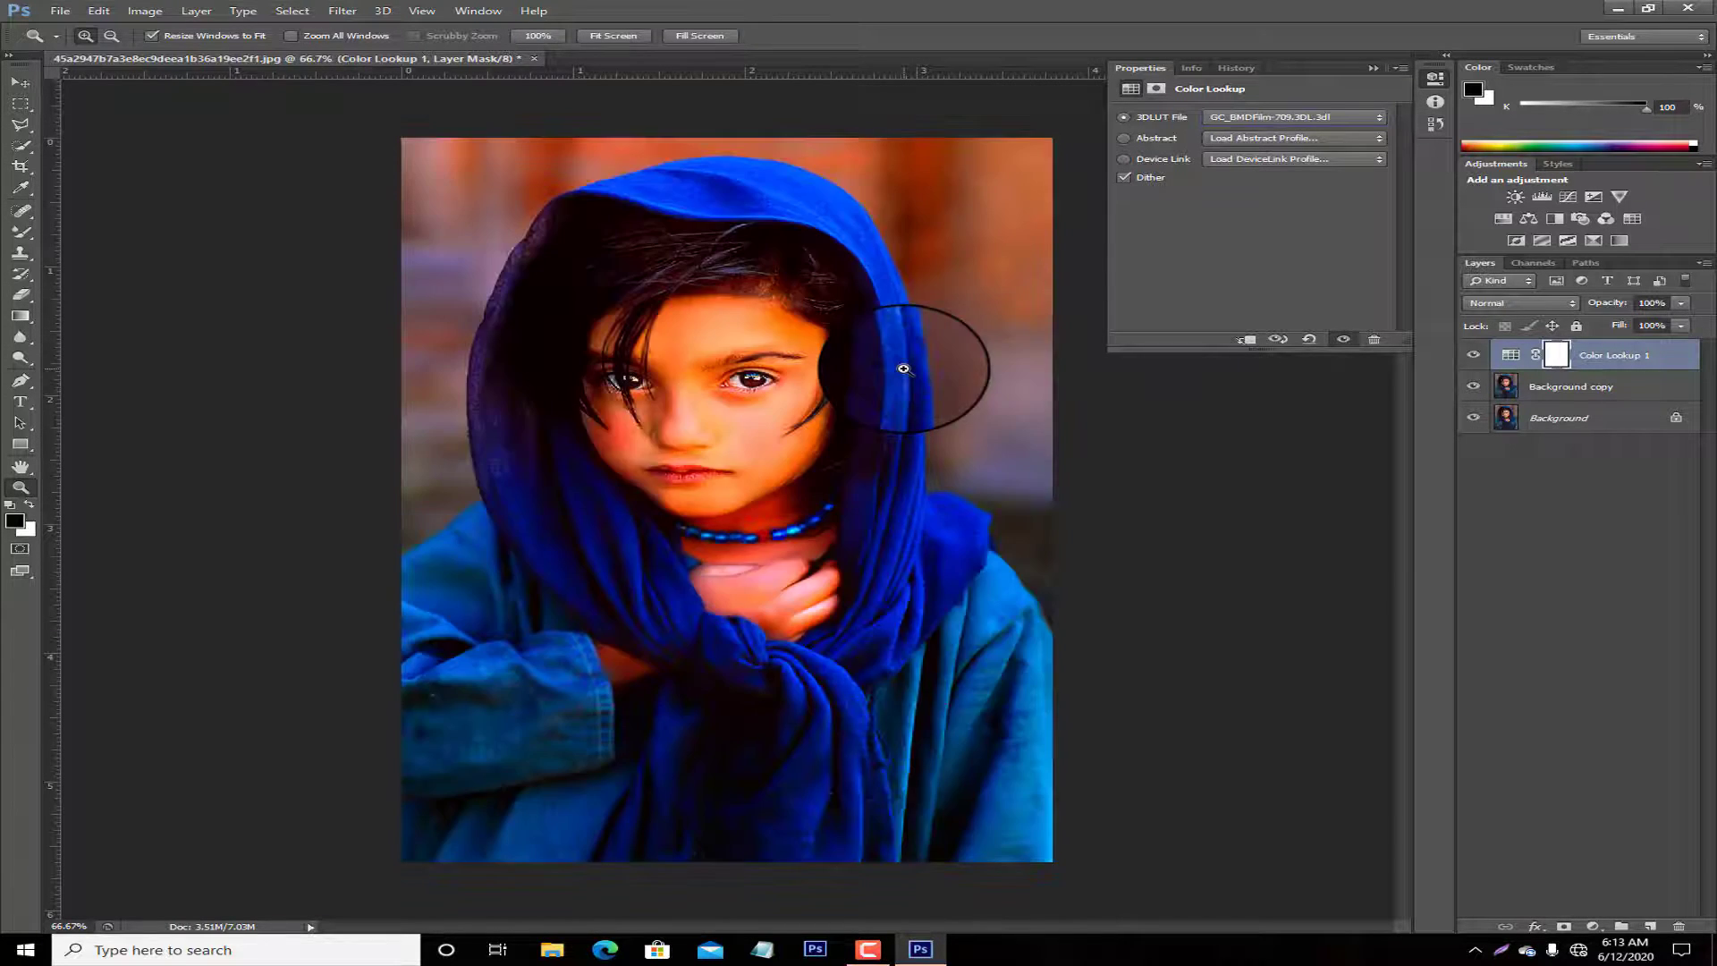
{"action": "key", "text": "Down"}
{"action": "key", "text": "Down"}
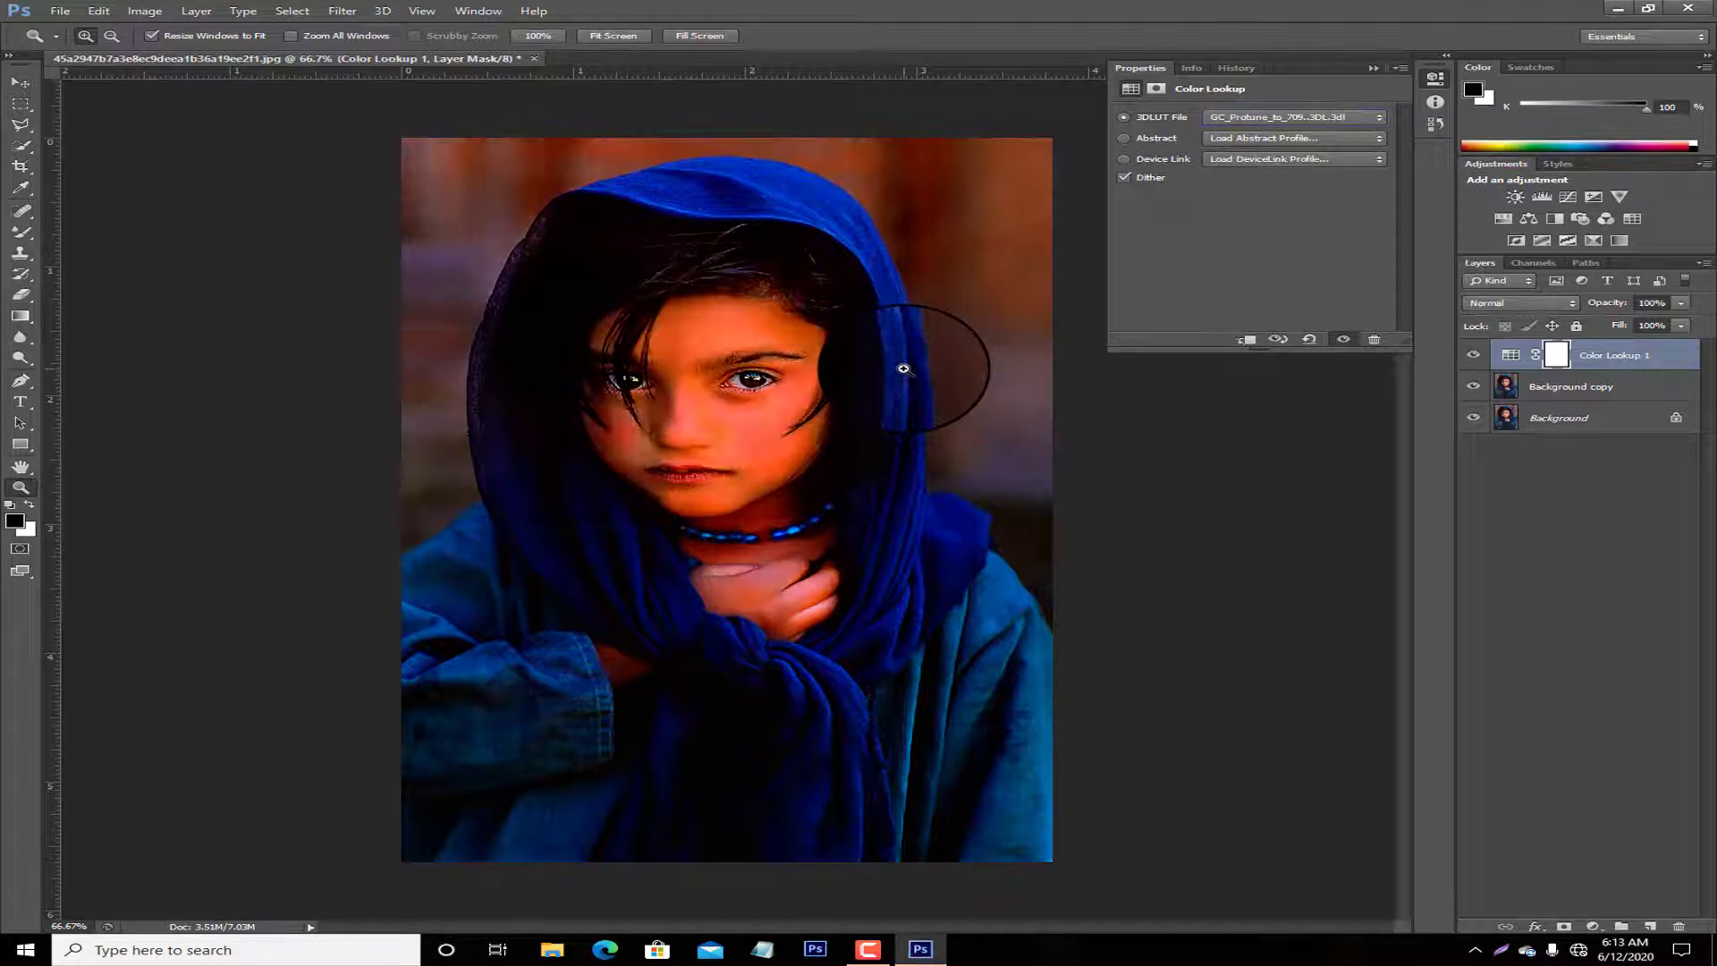
{"action": "key", "text": "Down"}
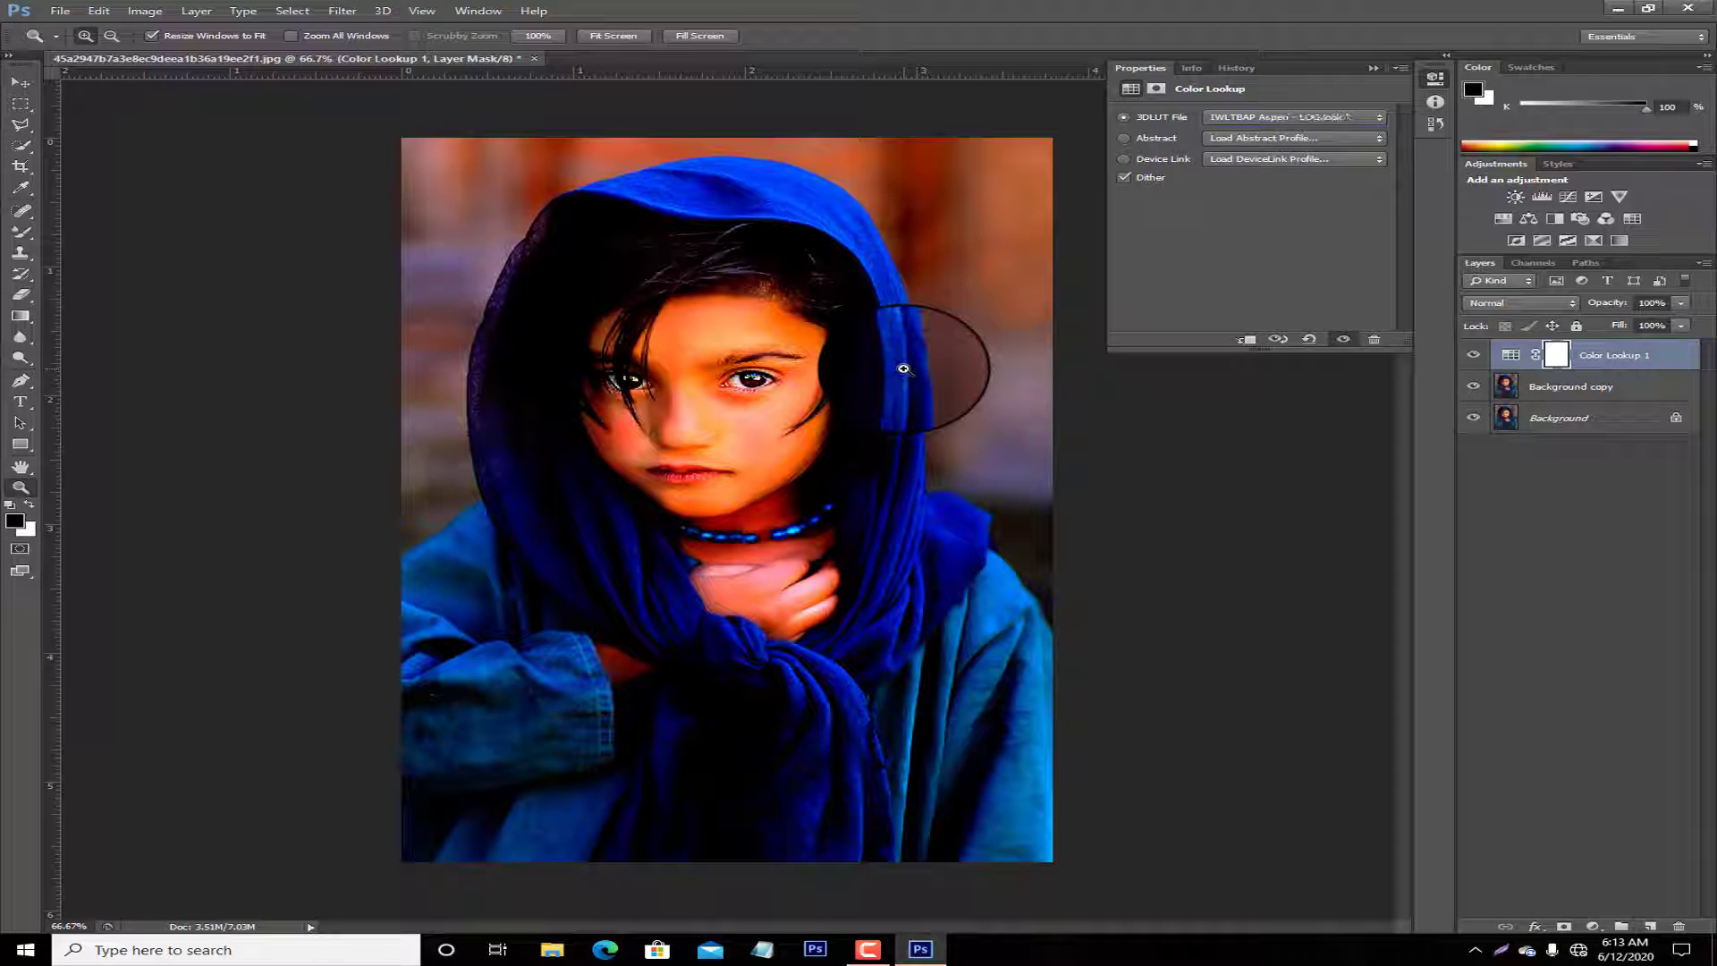
{"action": "key", "text": "Down"}
{"action": "key", "text": "Down"}
{"action": "key", "text": "Down"}
{"action": "key", "text": "Down"}
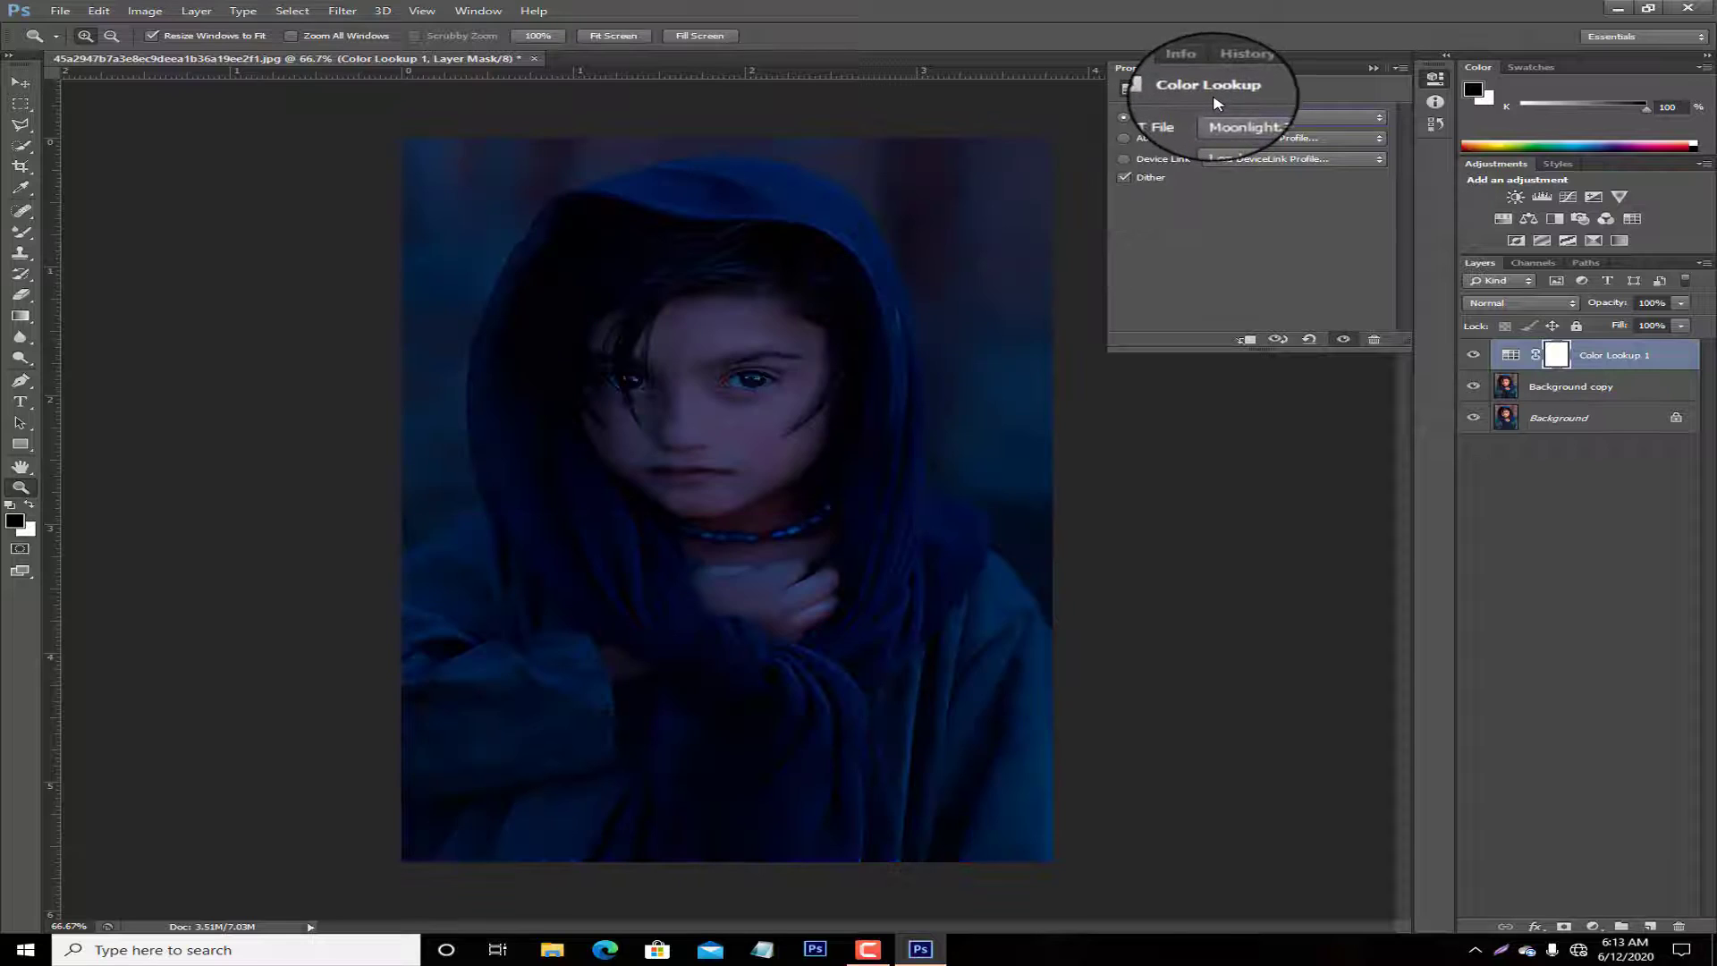
{"action": "key", "text": "Down"}
{"action": "key", "text": "Down"}
{"action": "key", "text": "Up"}
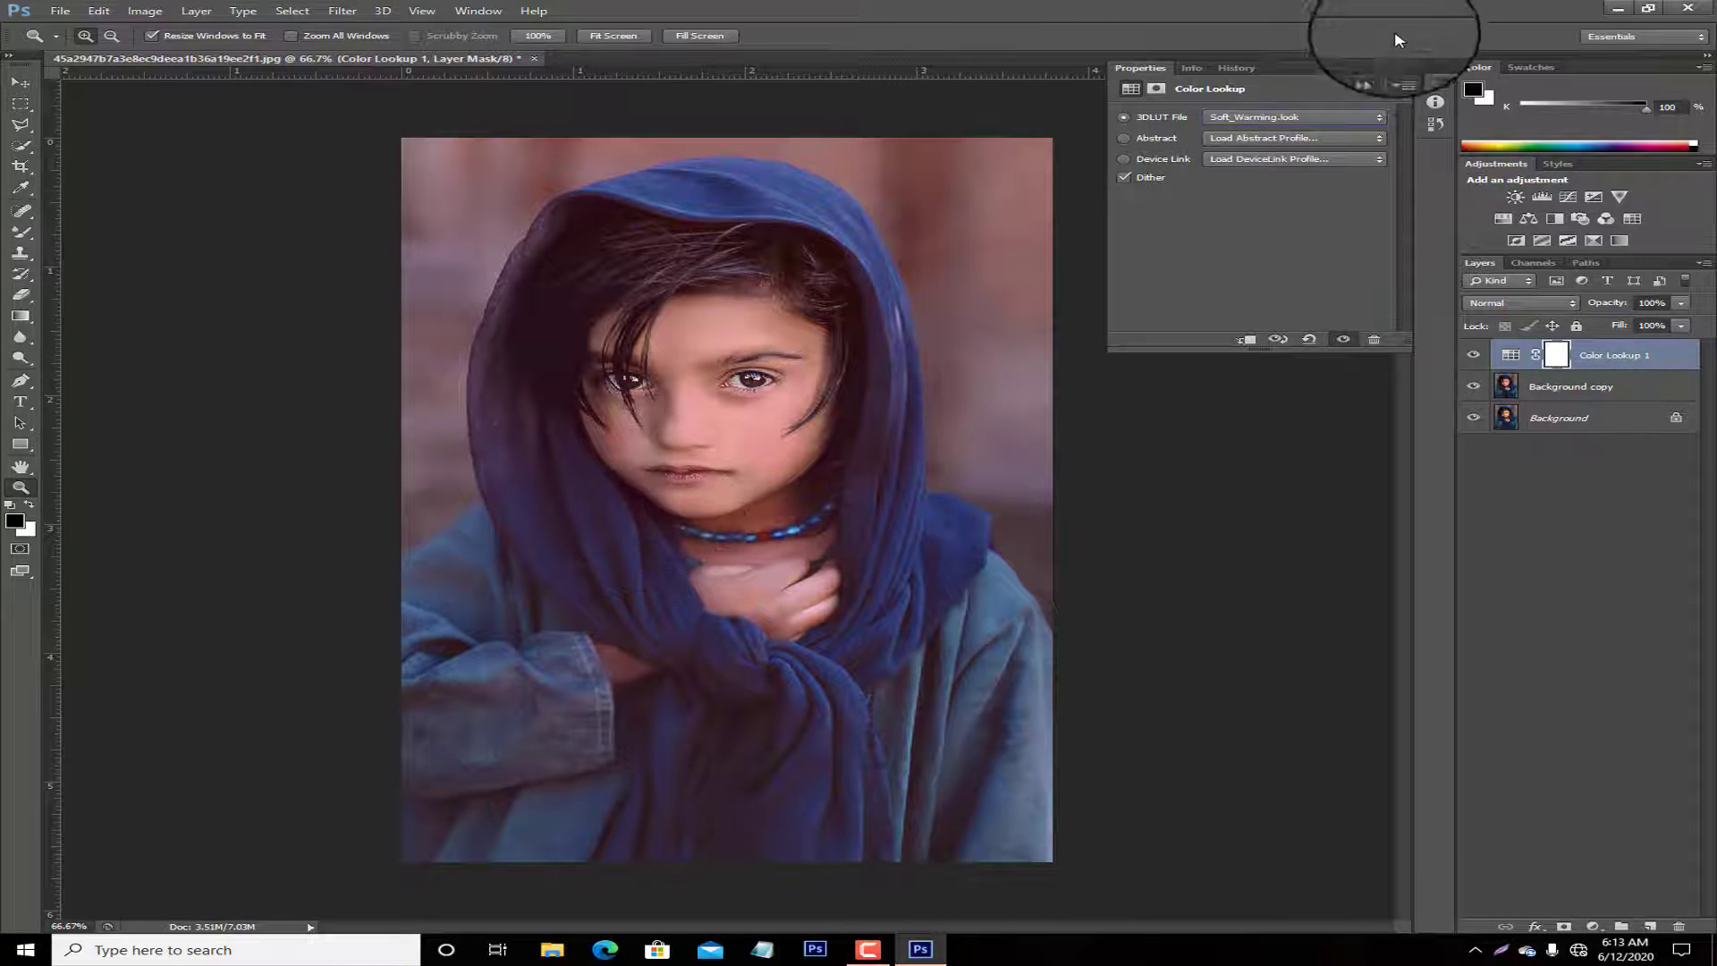
Add a Selective Color layer and shift magenta and black in the Reds.
{"action": "left_click", "coordinate": [1391, 58]}
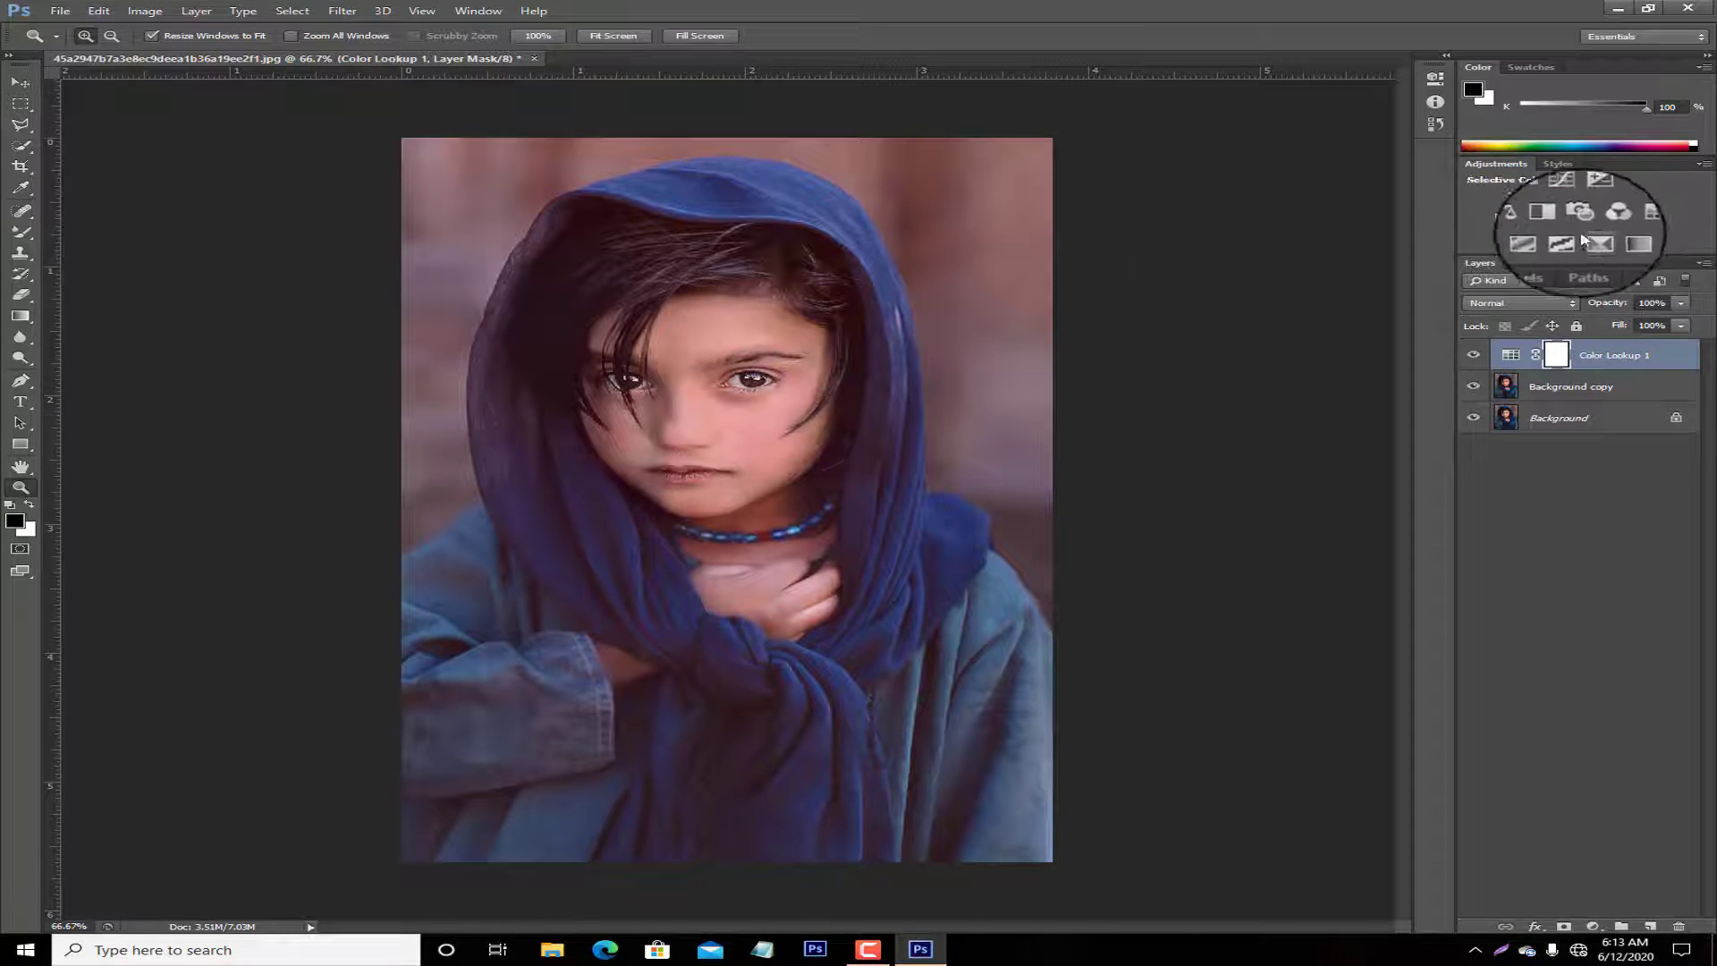
{"action": "left_click", "coordinate": [1594, 239]}
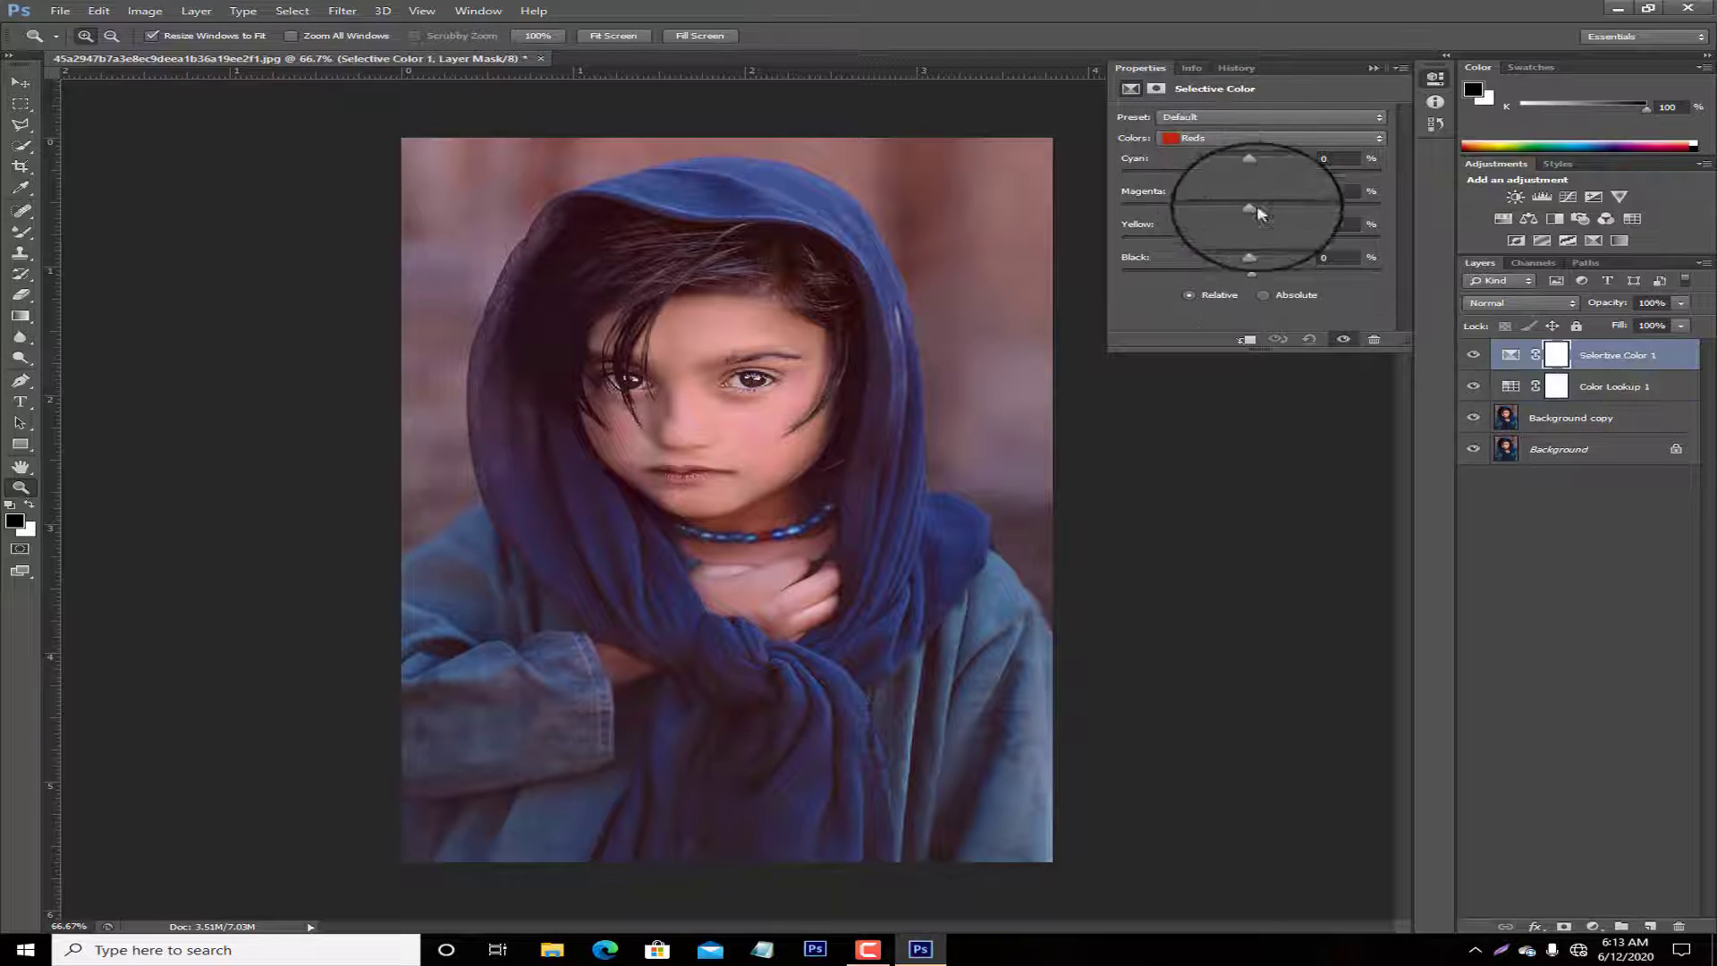
{"action": "left_click_drag", "start_coordinate": [1254, 212], "coordinate": [1242, 257]}
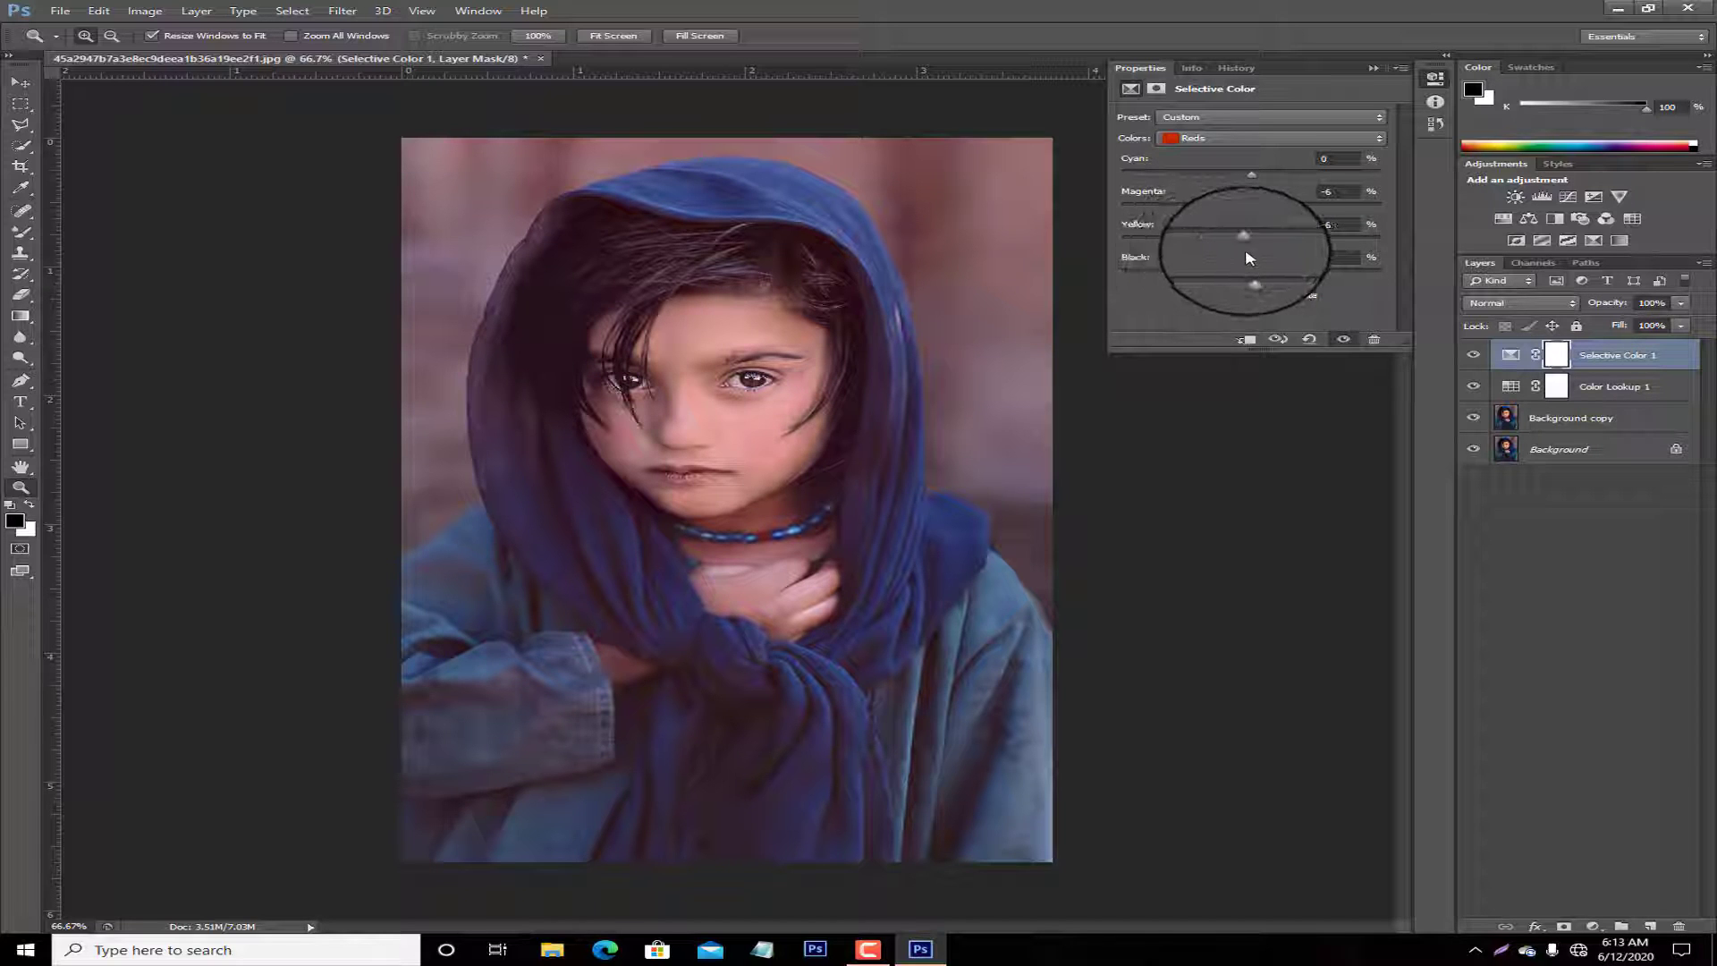
{"action": "mouse_move", "coordinate": [1260, 280]}
{"action": "left_mouse_down"}
{"action": "mouse_move", "coordinate": [1349, 275]}
{"action": "mouse_move", "coordinate": [1213, 291]}
{"action": "mouse_move", "coordinate": [1256, 279]}
{"action": "left_mouse_up"}
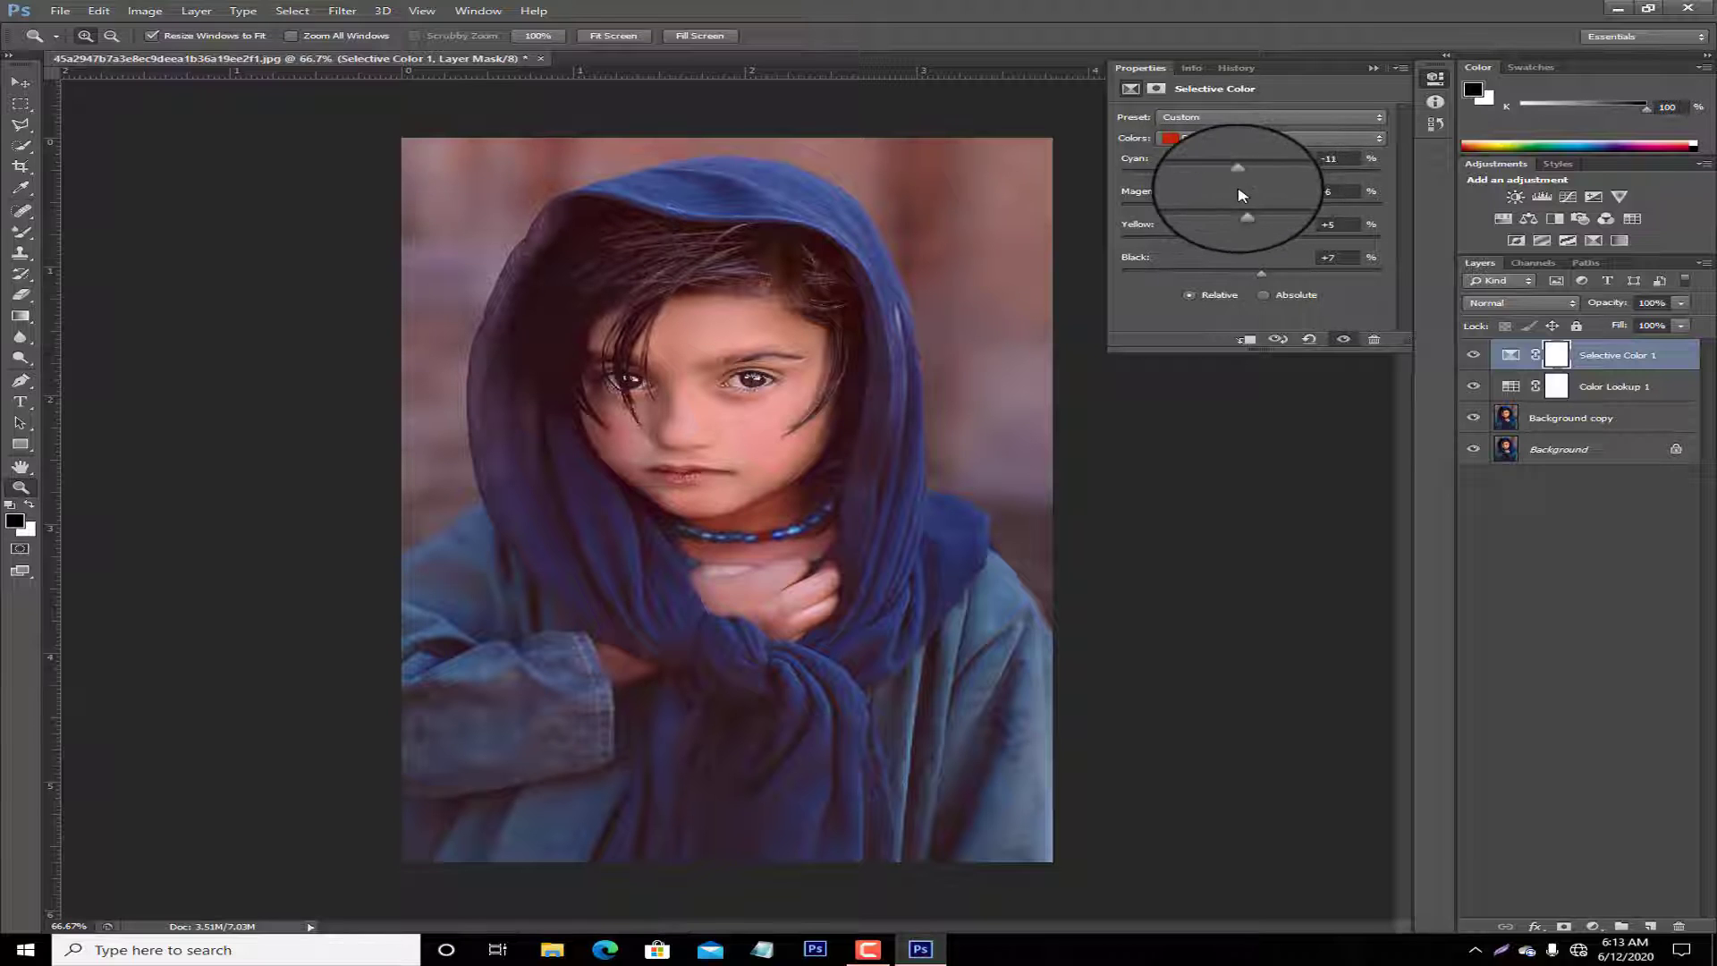
Reduce magenta and cyan in the Selective Color Yellows.
{"action": "left_click", "coordinate": [1235, 138]}
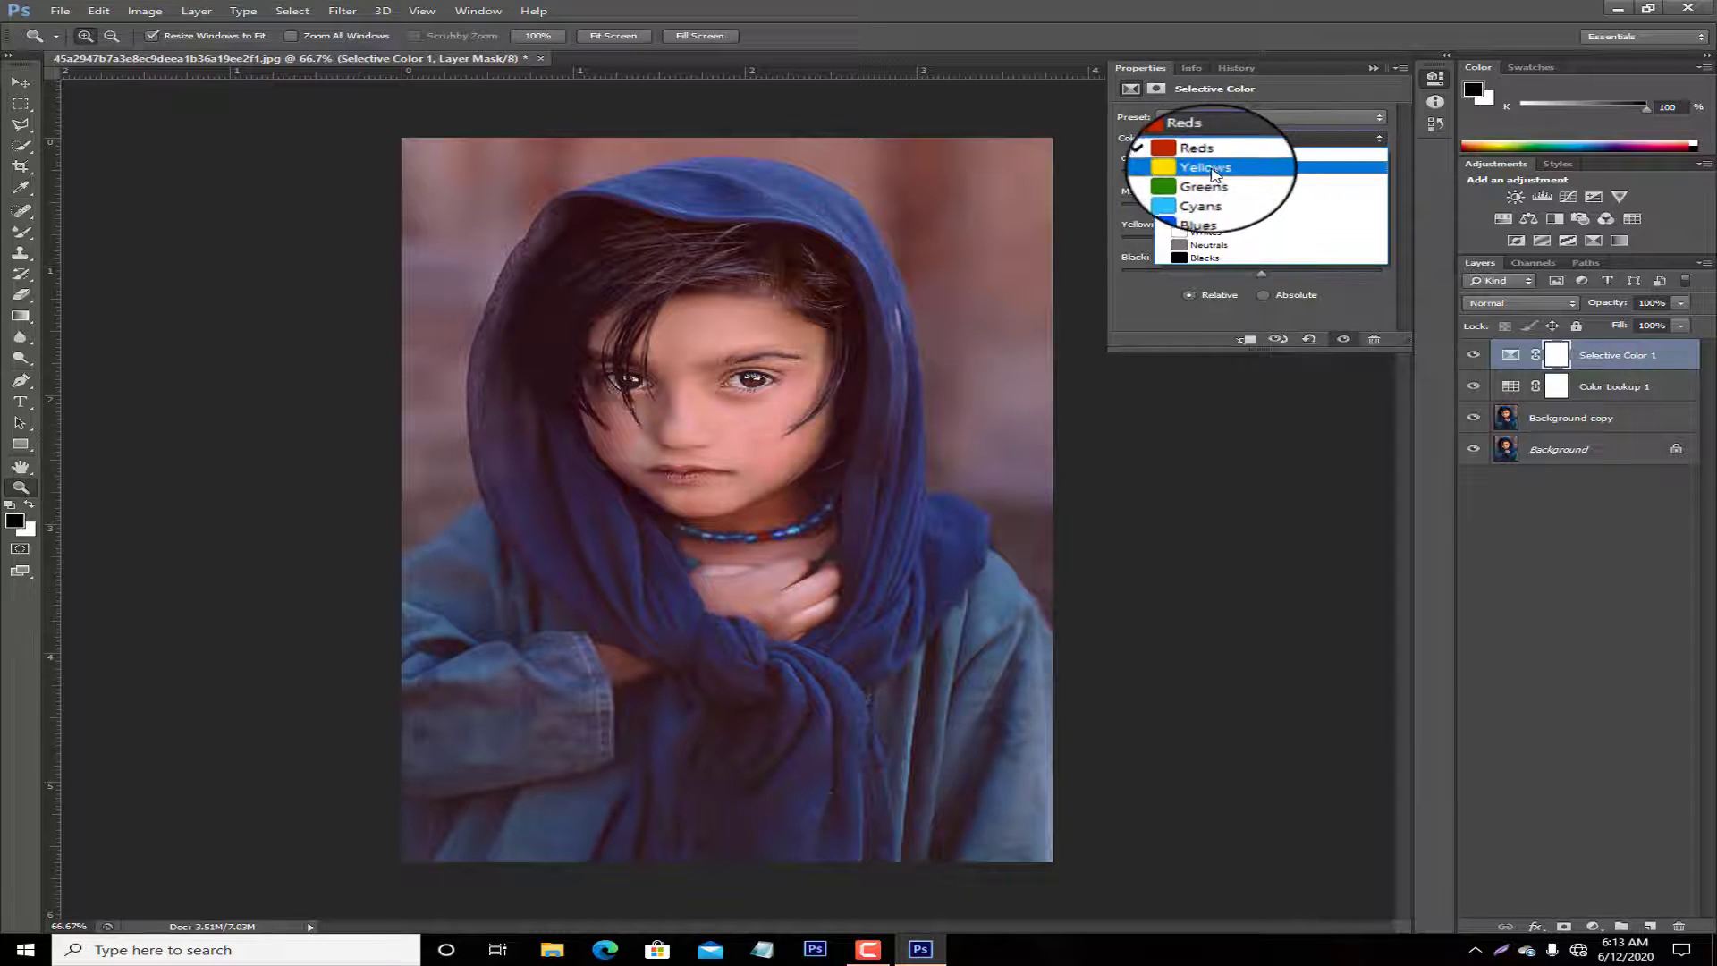
{"action": "mouse_move", "coordinate": [1253, 208]}
{"action": "left_mouse_down"}
{"action": "mouse_move", "coordinate": [1212, 209]}
{"action": "mouse_move", "coordinate": [1257, 244]}
{"action": "left_mouse_up"}
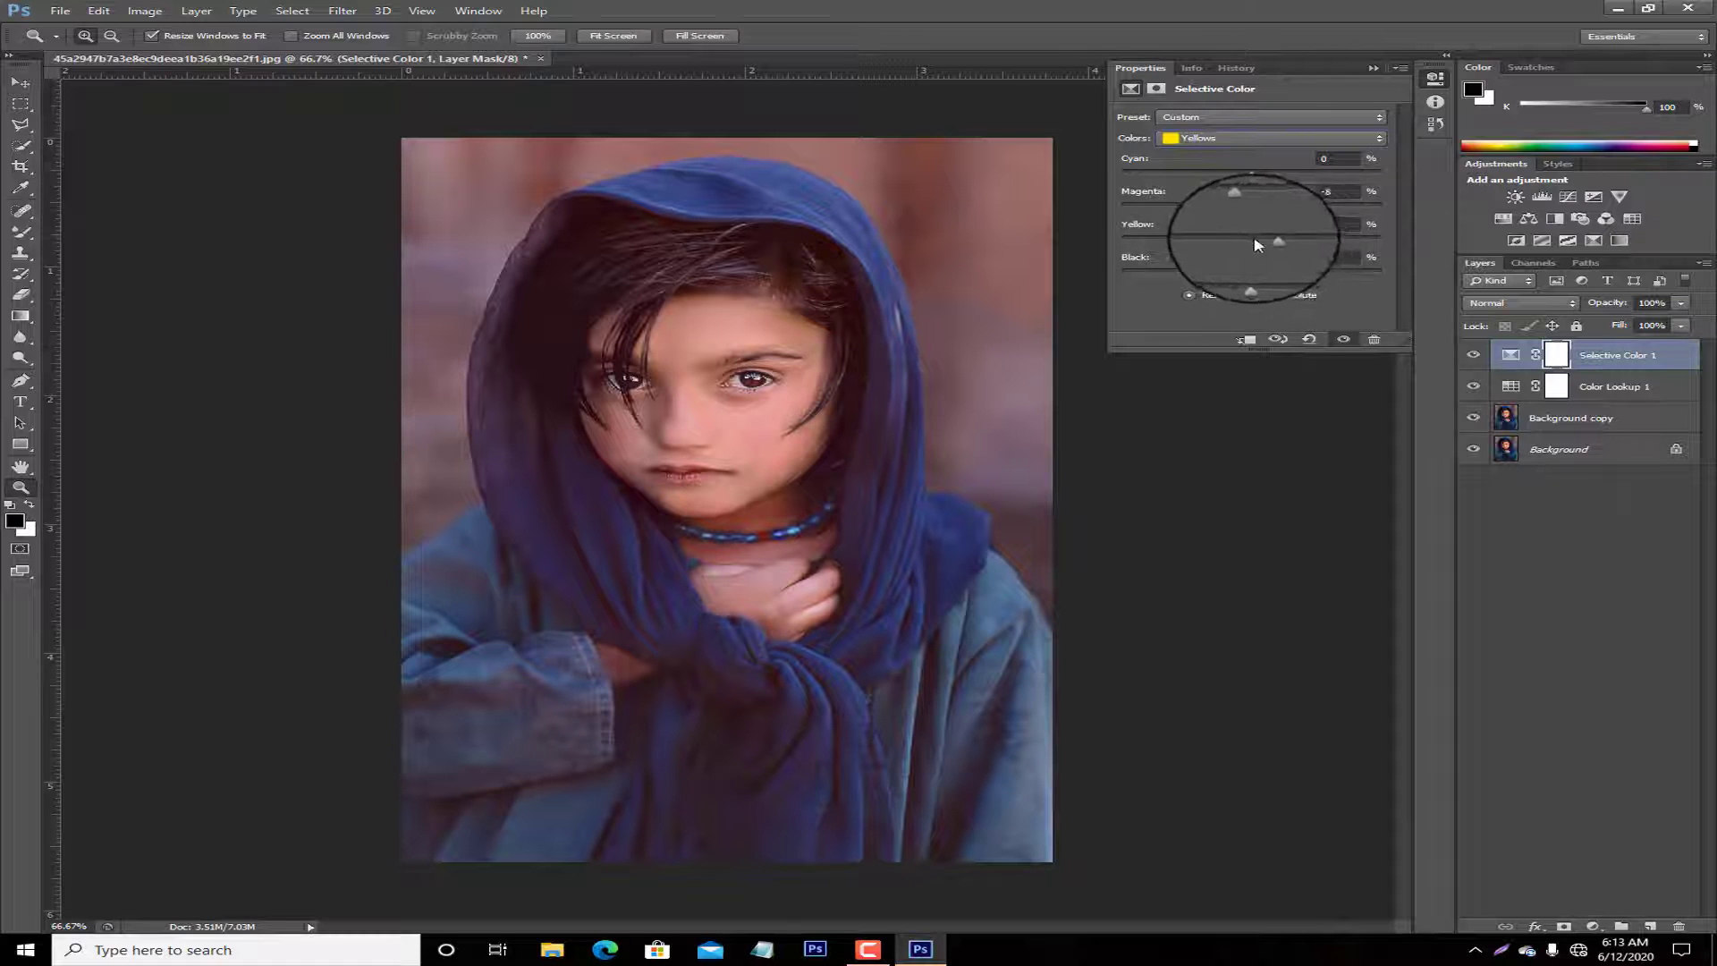
{"action": "left_click_drag", "start_coordinate": [1252, 173], "coordinate": [1235, 170]}
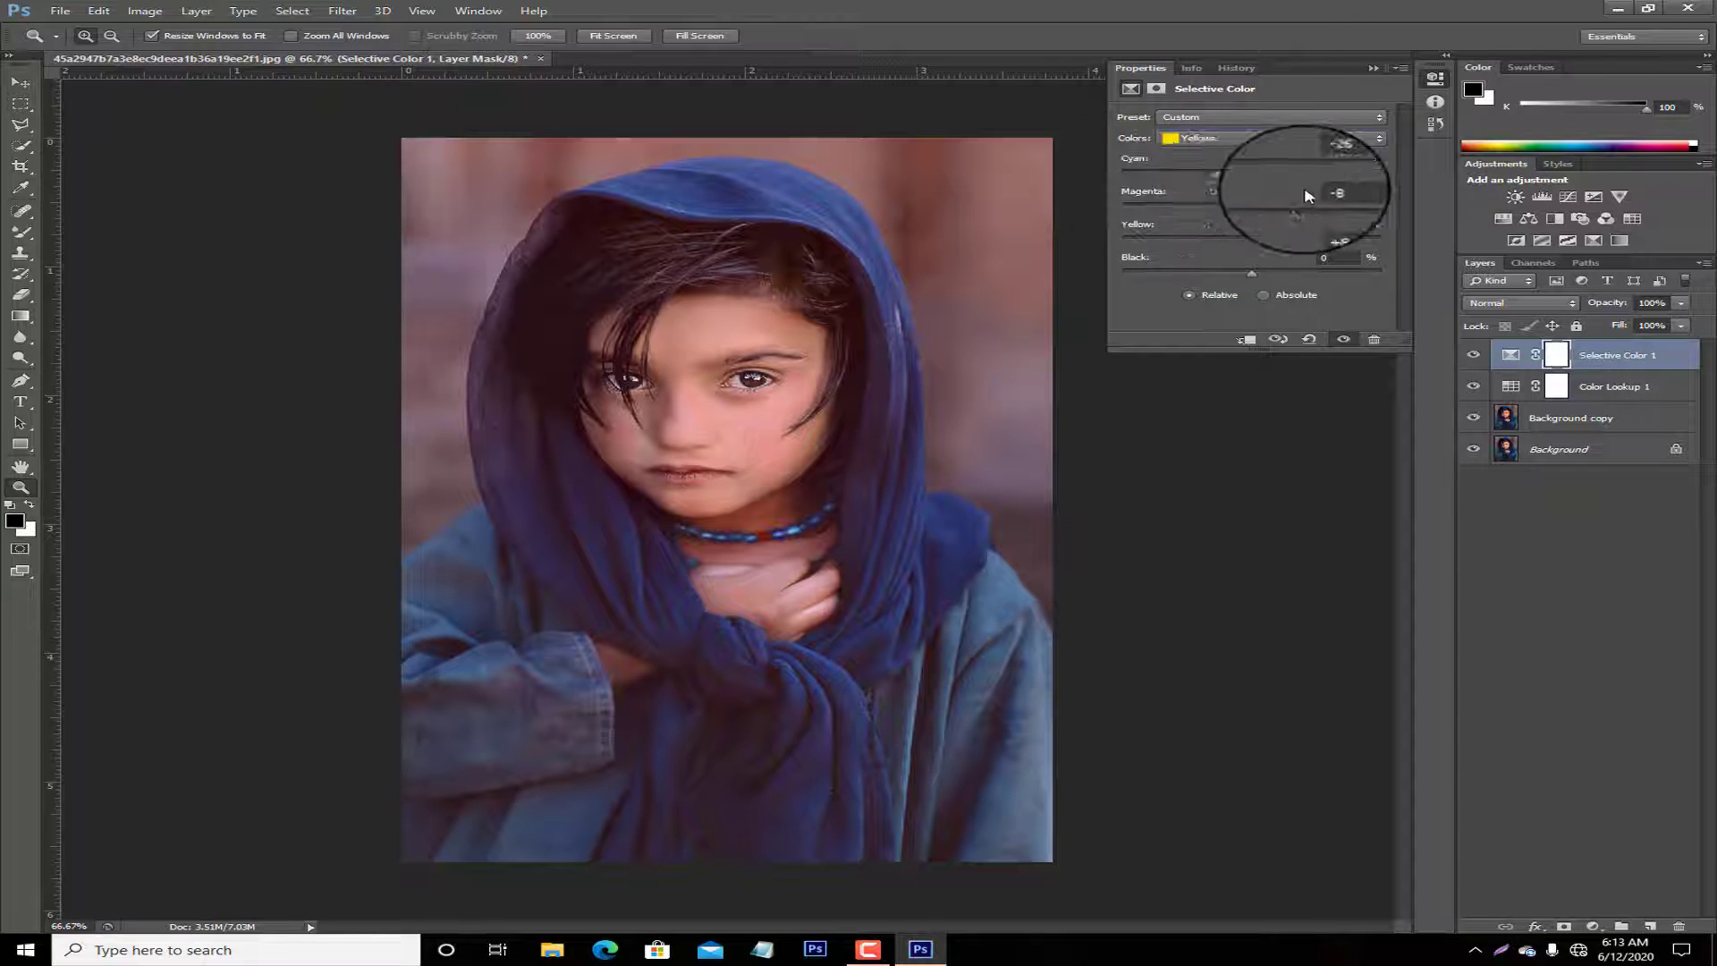
{"action": "left_click", "coordinate": [1240, 137]}
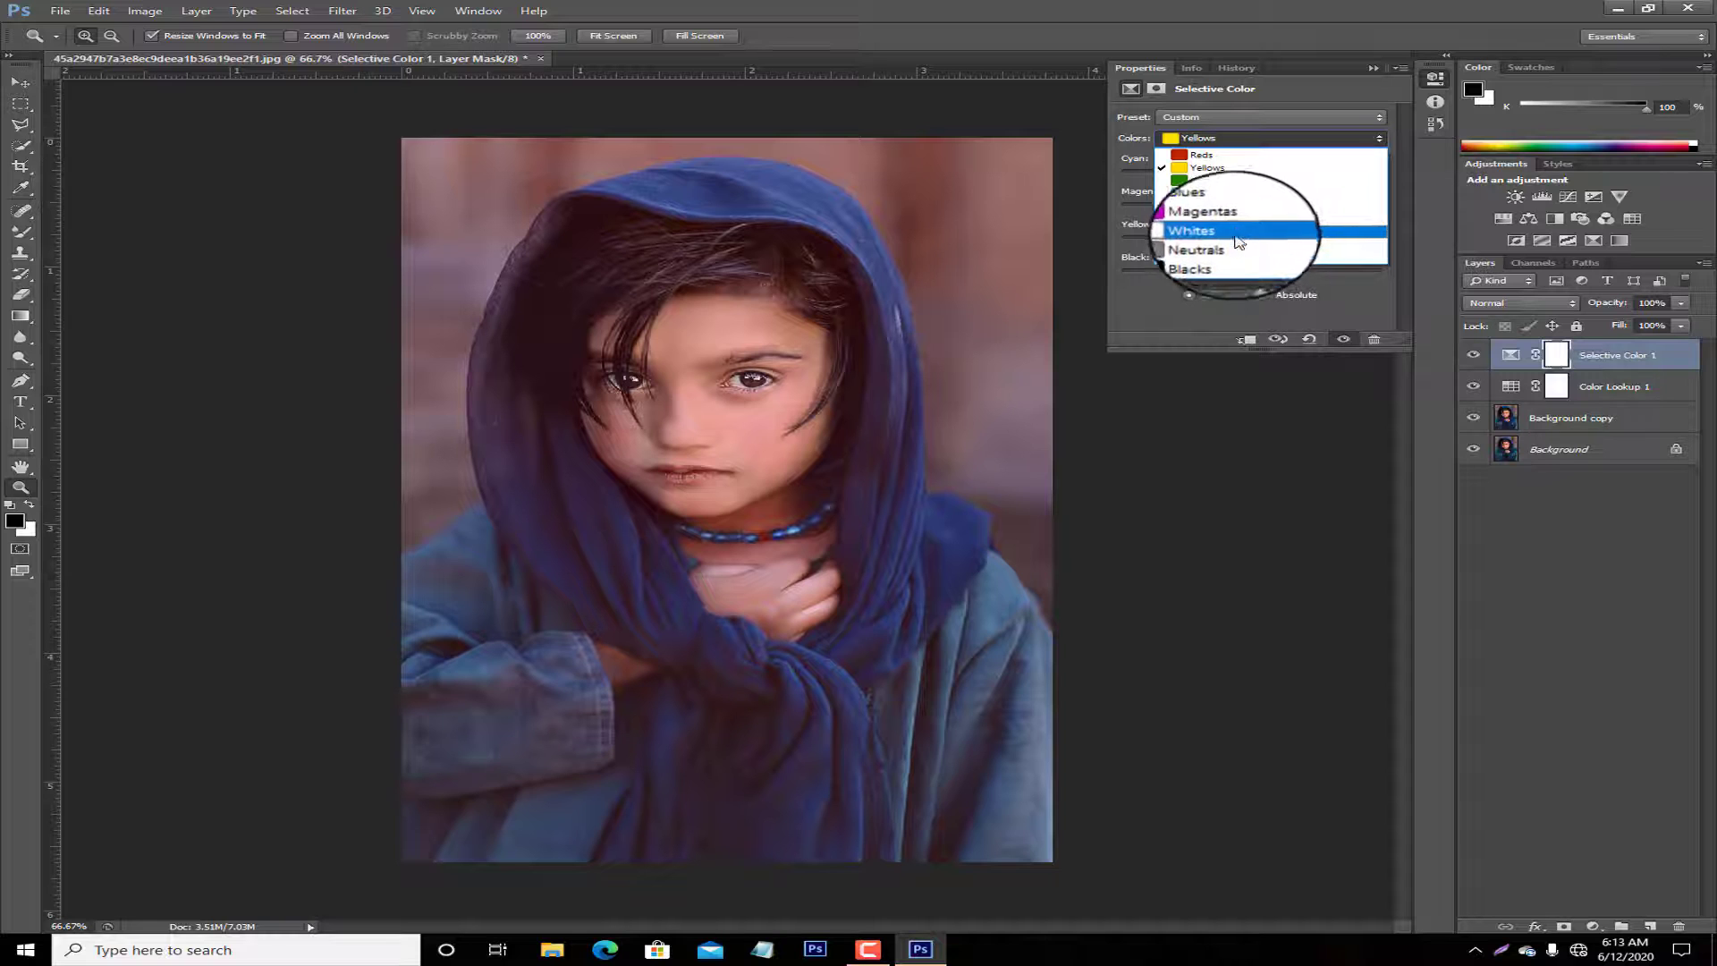
{"action": "left_click", "coordinate": [1196, 402]}
{"action": "left_click", "coordinate": [1378, 63]}
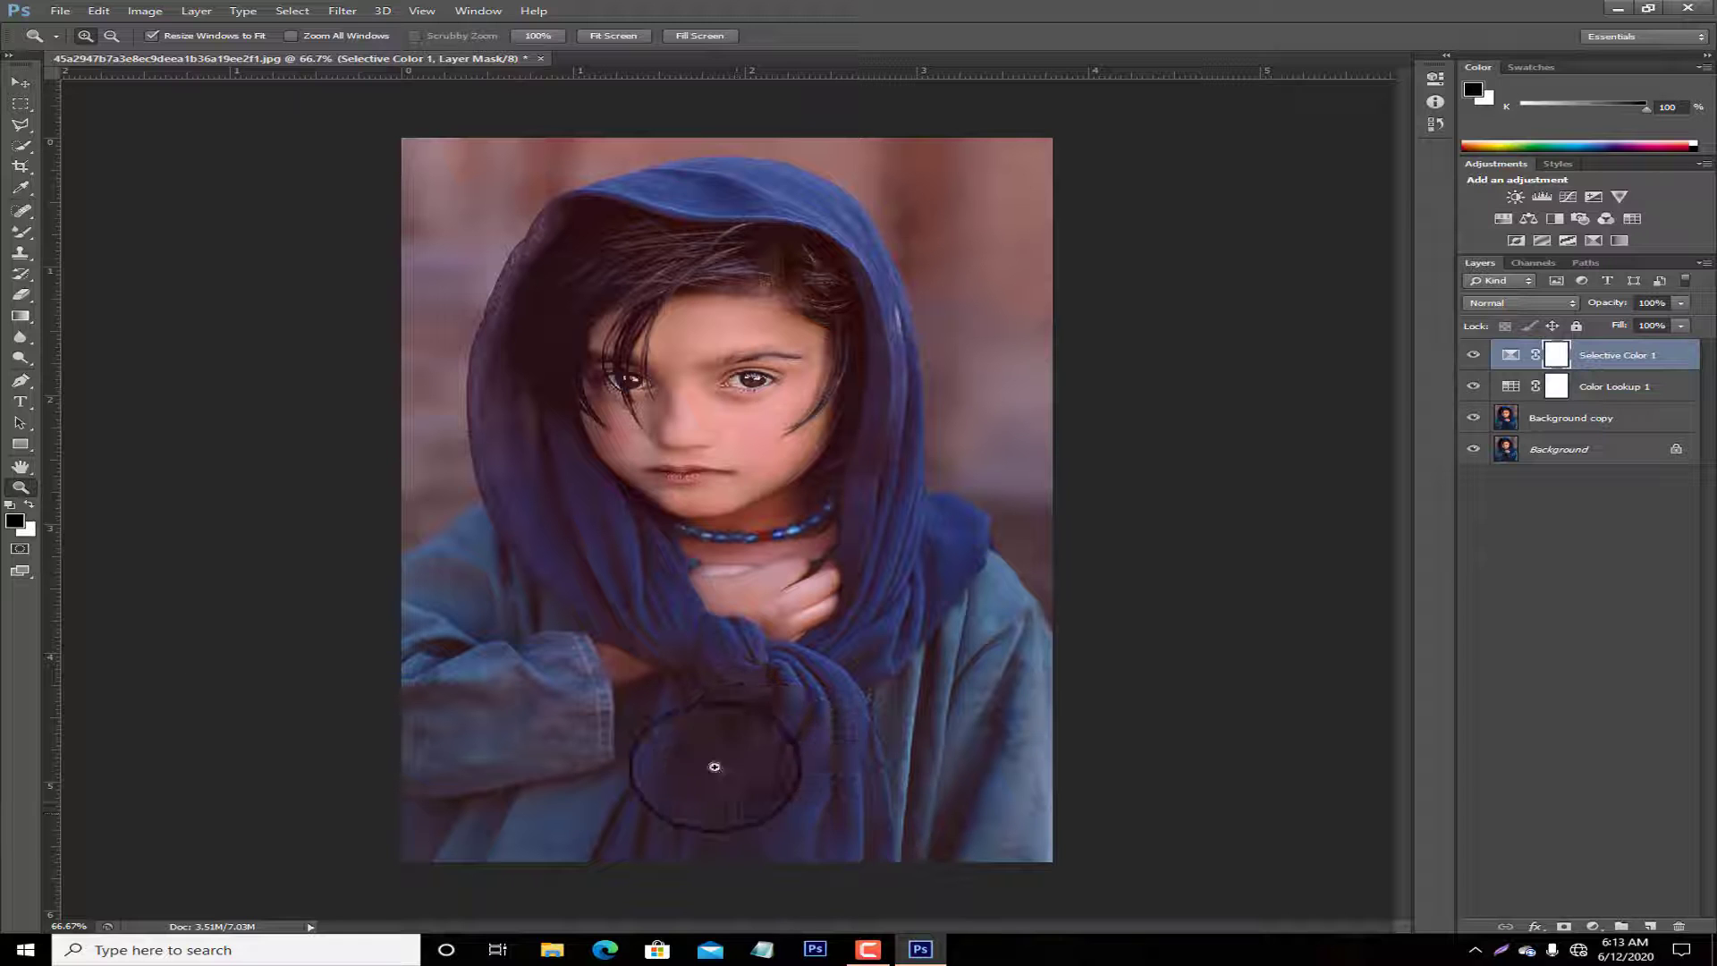
Add yellow 'LOST' text, move it toward the bottom edge and scale it to about 65%.
{"action": "left_click", "coordinate": [22, 403]}
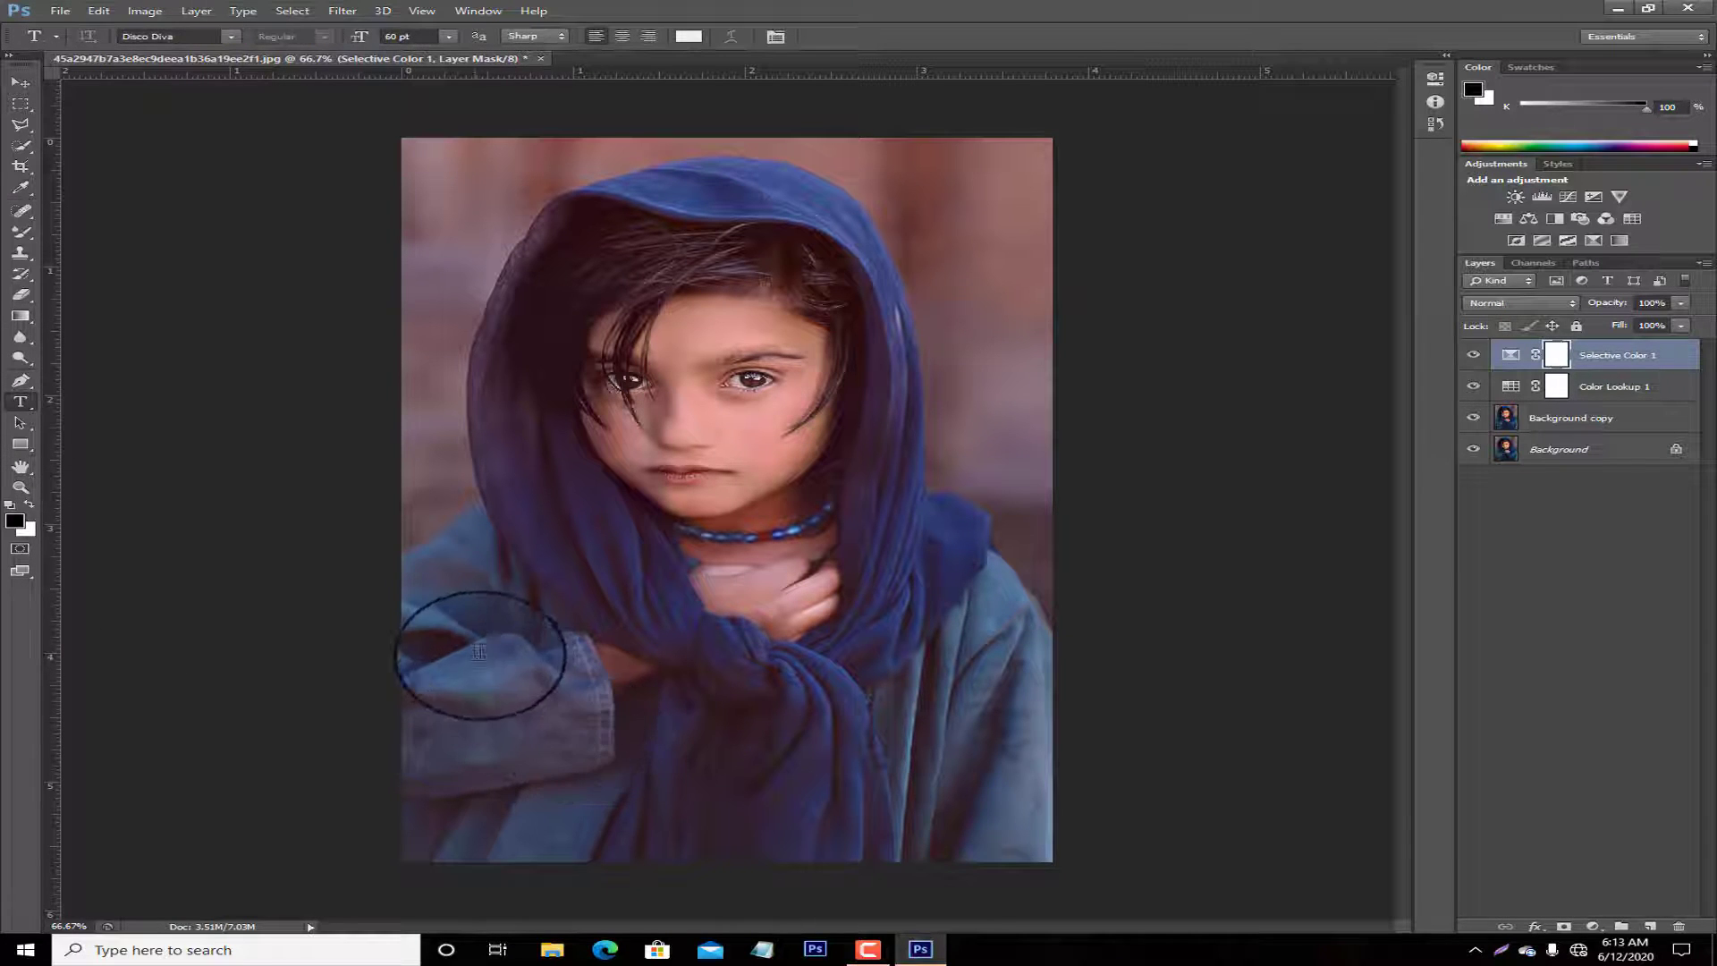
{"action": "left_click", "coordinate": [1027, 856]}
{"action": "type", "text": "LOST"}
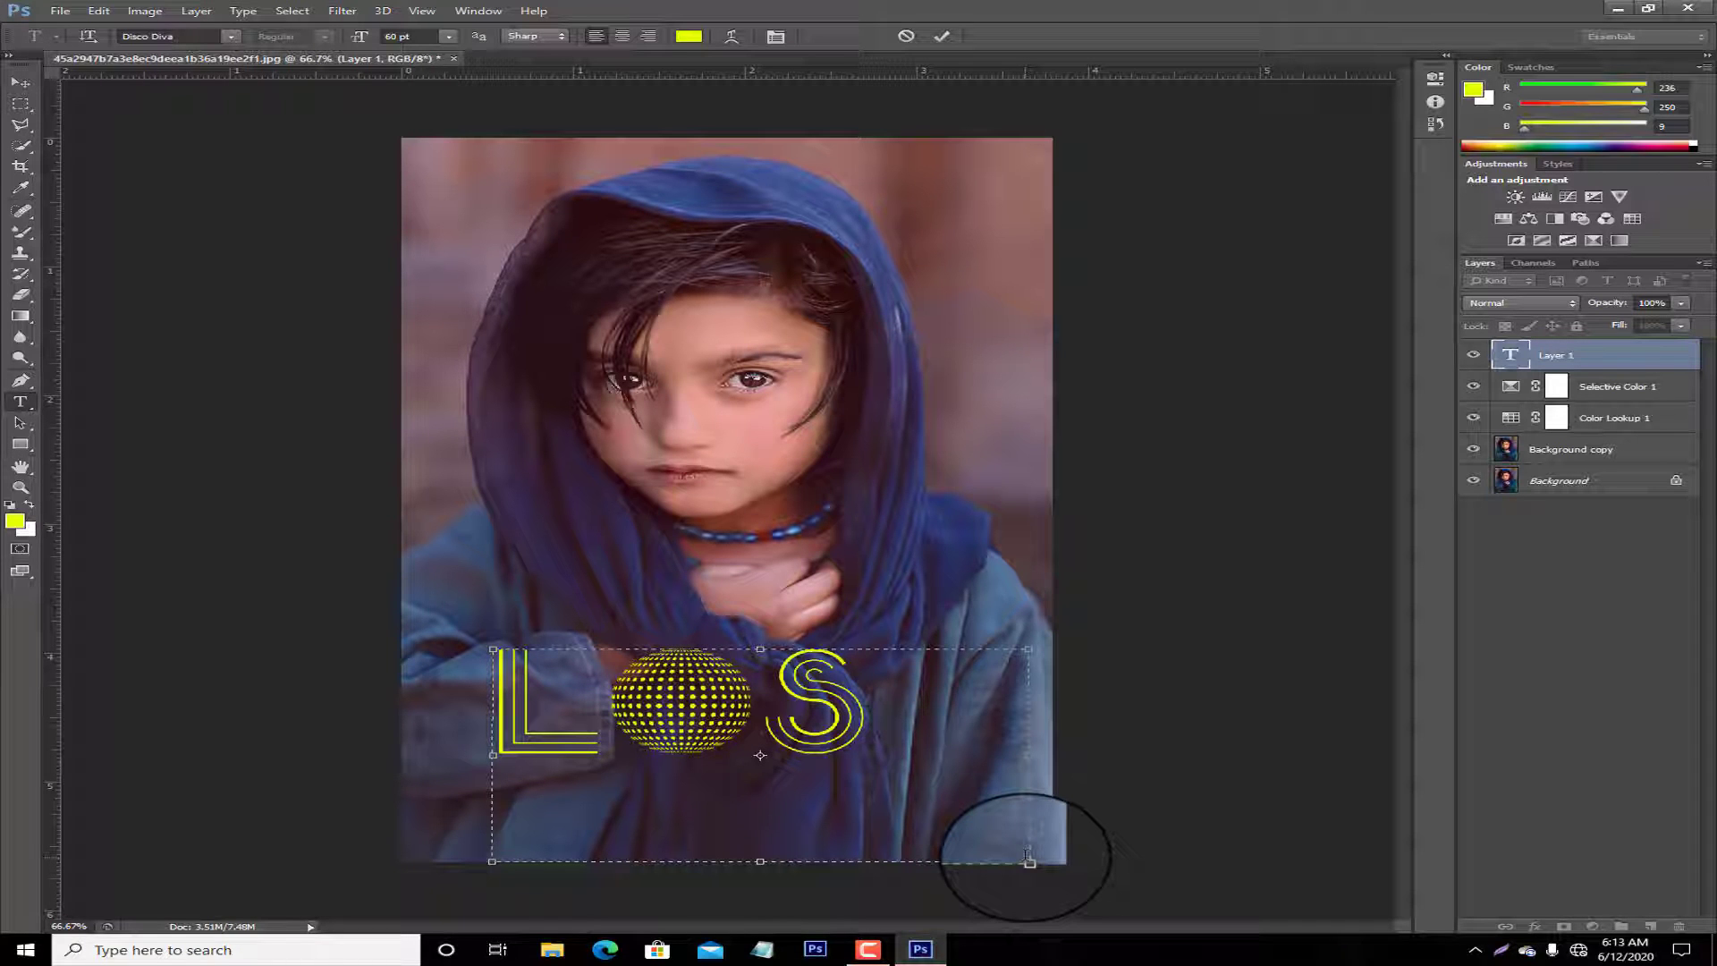
{"action": "left_click", "coordinate": [16, 84]}
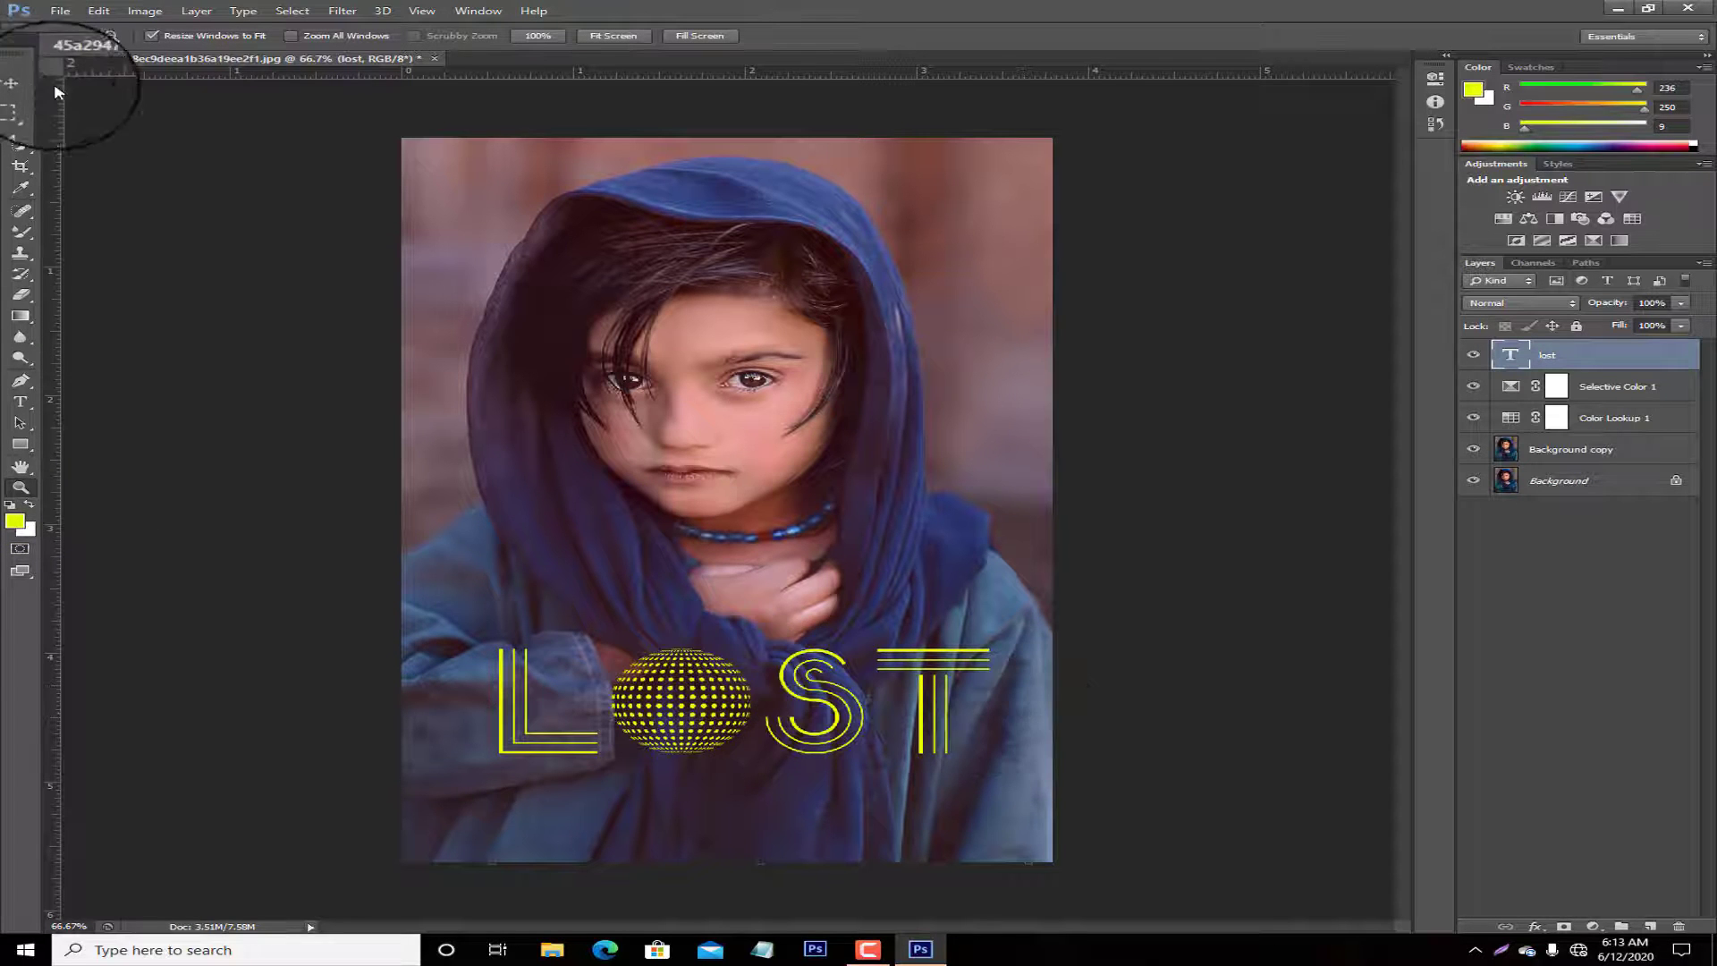
{"action": "left_click_drag", "start_coordinate": [797, 689], "coordinate": [775, 767]}
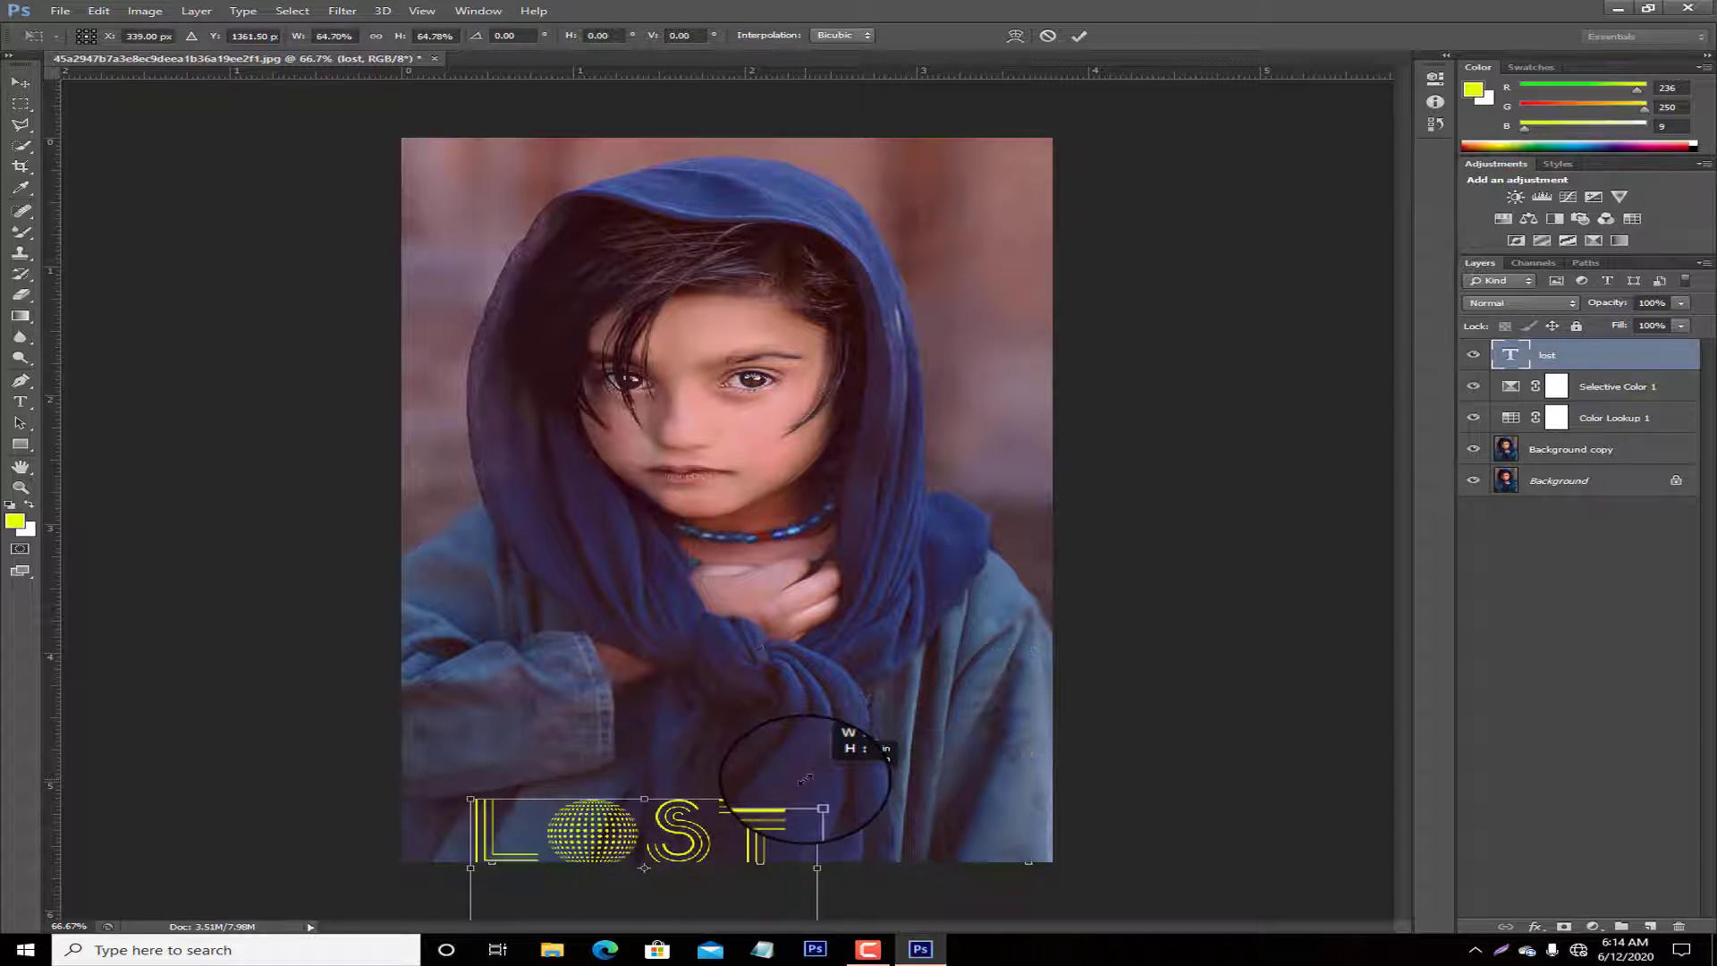
{"action": "mouse_move", "coordinate": [1006, 725]}
{"action": "left_mouse_down"}
{"action": "mouse_move", "coordinate": [696, 854]}
{"action": "mouse_move", "coordinate": [805, 816]}
{"action": "left_mouse_up"}
Confirm the title resize and try the AlwaysHere and Amuse-Bouche fonts on LOST.
{"action": "key", "text": "Return"}
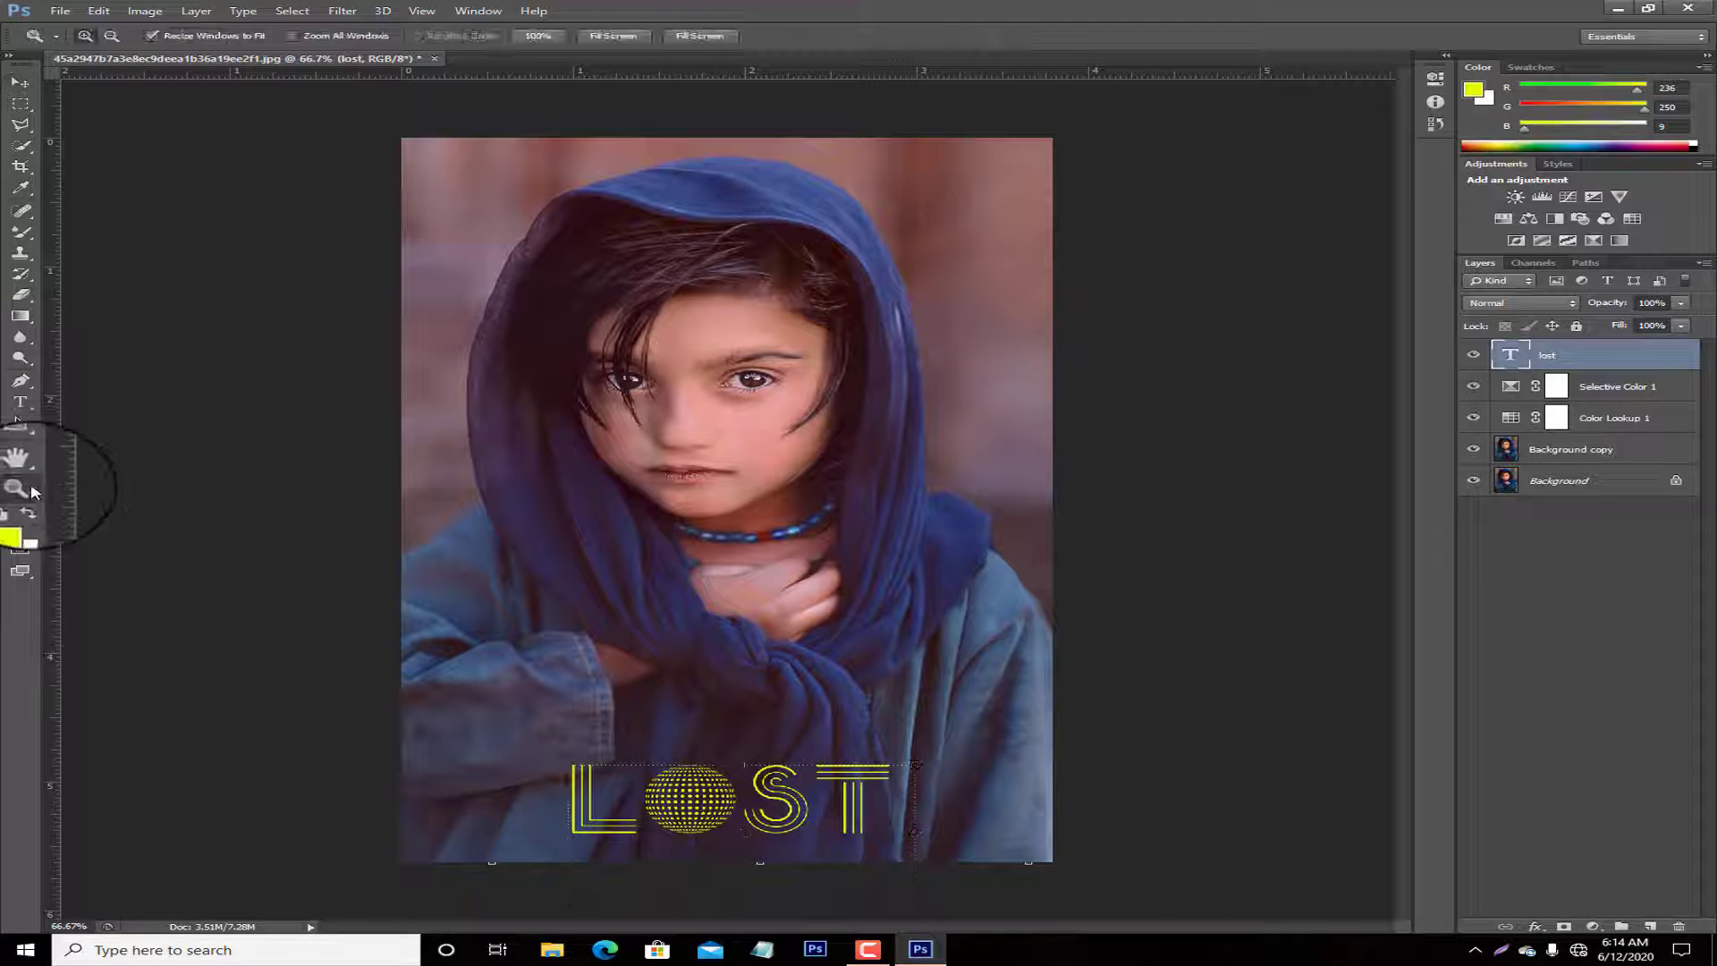
{"action": "left_click", "coordinate": [20, 401]}
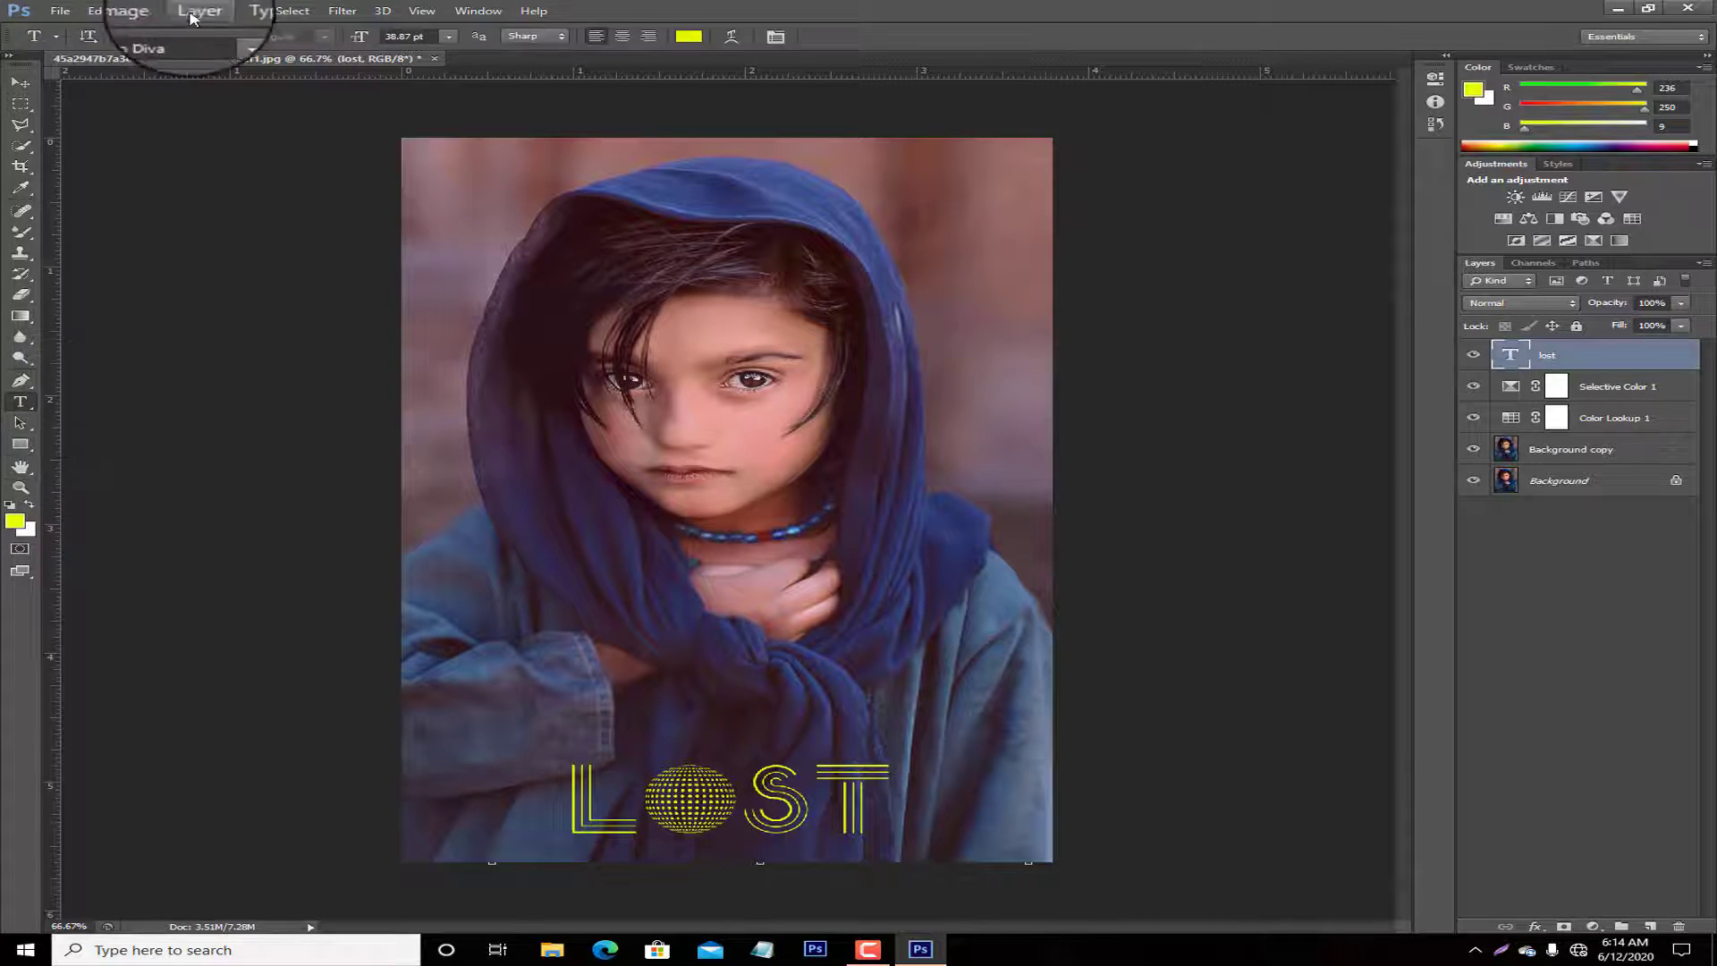
{"action": "left_click", "coordinate": [231, 37]}
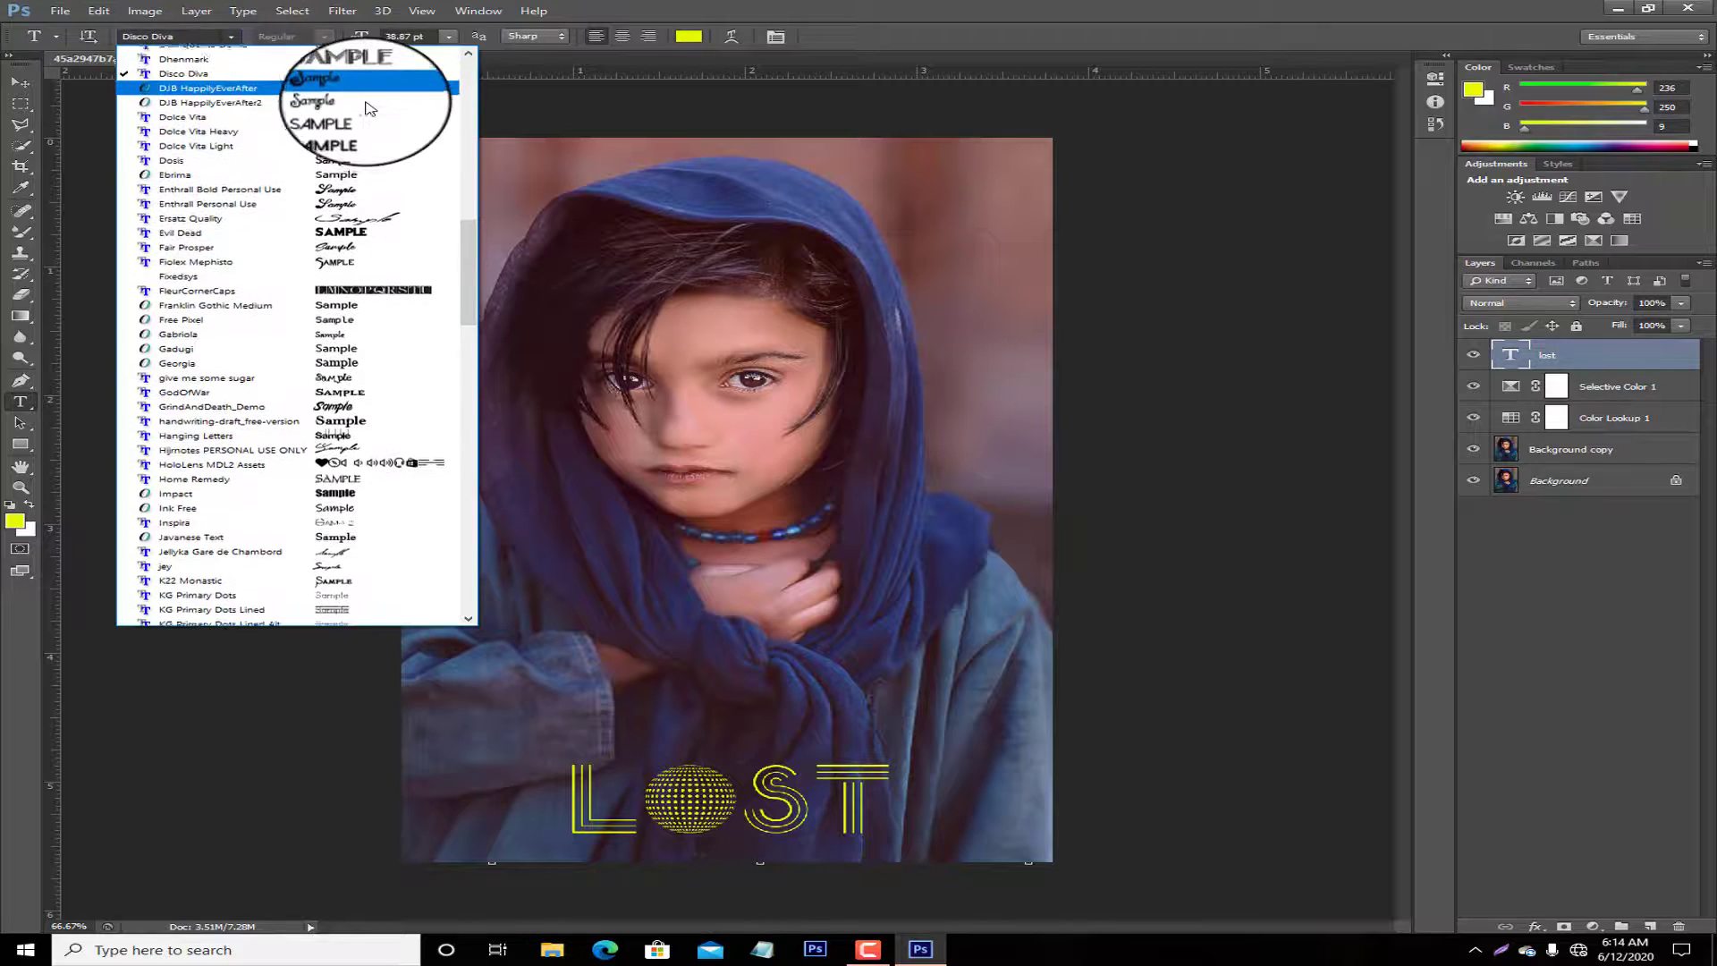
{"action": "scroll", "coordinate": [367, 107], "scroll_direction": "up", "scroll_amount": 4}
{"action": "scroll", "coordinate": [367, 108], "scroll_direction": "up", "scroll_amount": 7}
{"action": "scroll", "coordinate": [367, 107], "scroll_direction": "up", "scroll_amount": 7}
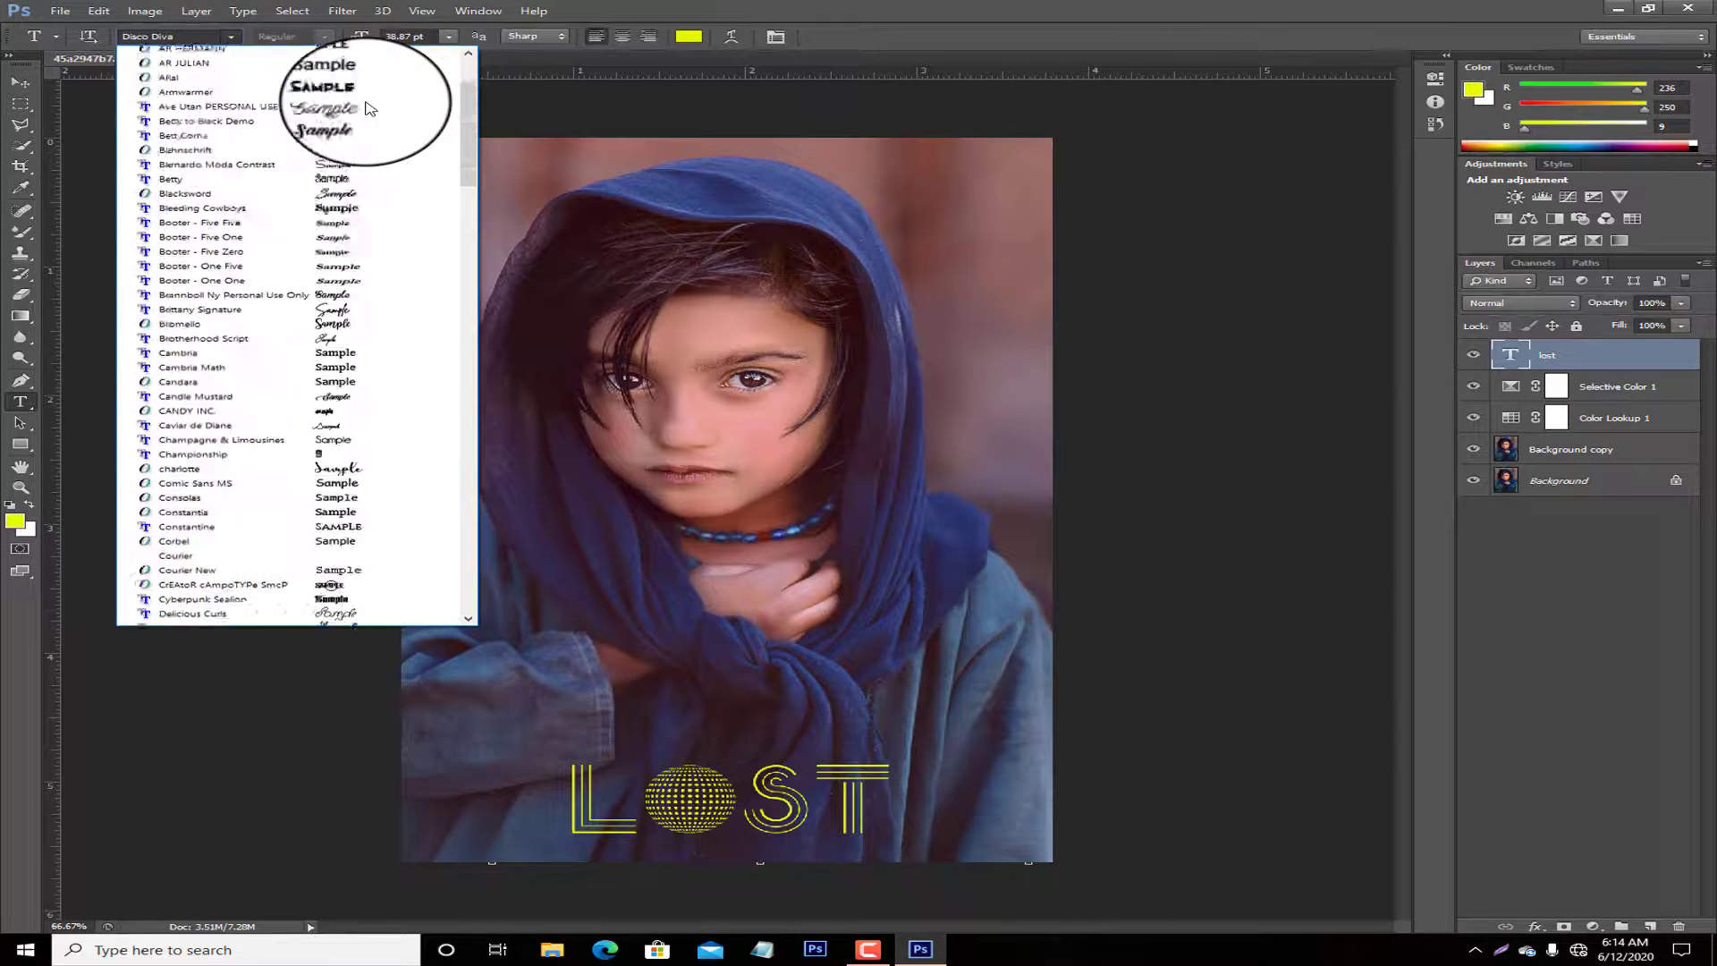
{"action": "scroll", "coordinate": [367, 107], "scroll_direction": "up", "scroll_amount": 7}
{"action": "scroll", "coordinate": [366, 108], "scroll_direction": "up", "scroll_amount": 2}
{"action": "left_click", "coordinate": [366, 55]}
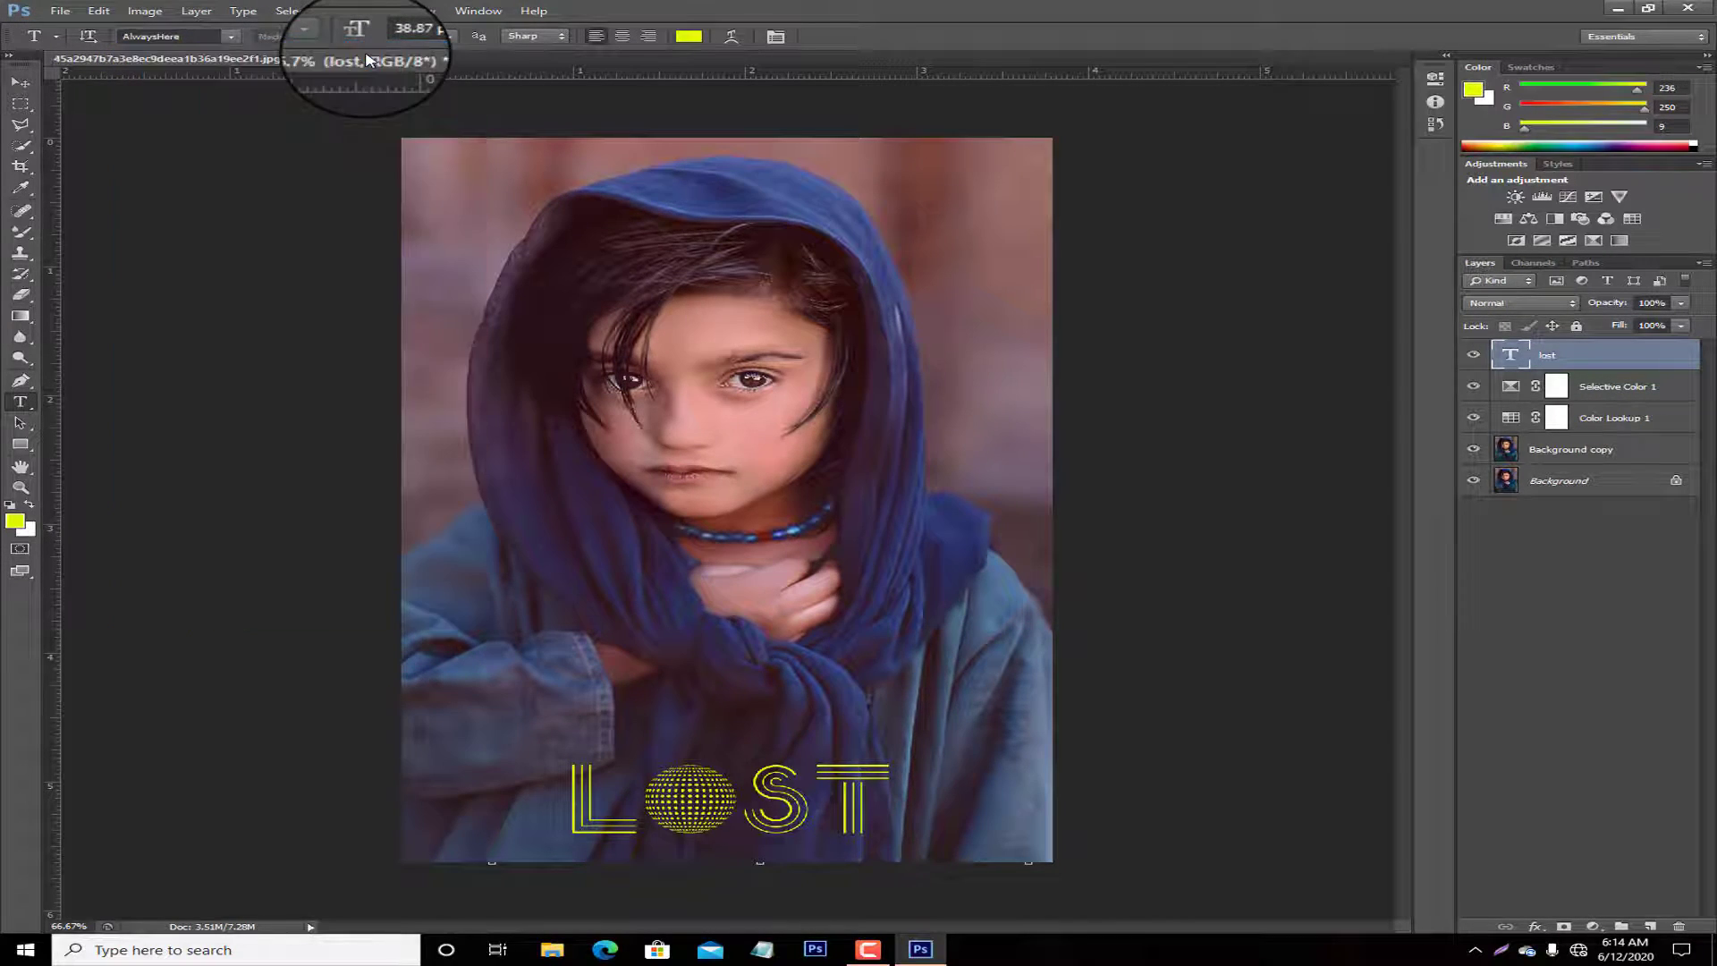
{"action": "key", "text": "Down"}
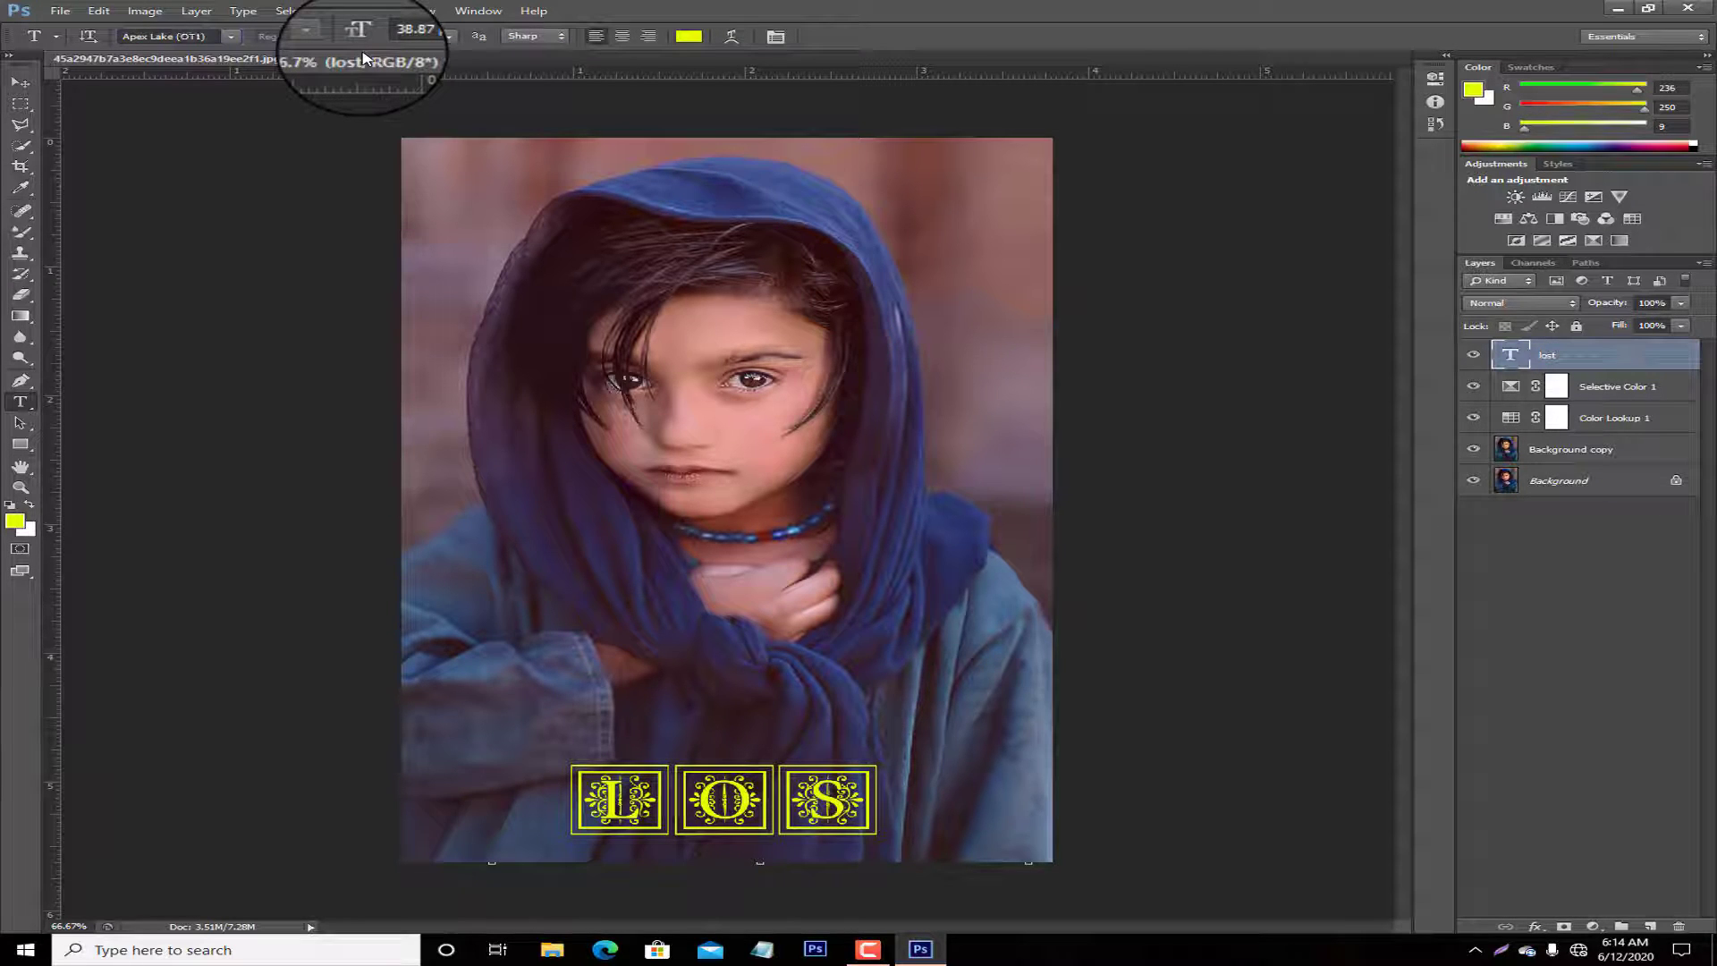
Try AR BERKLEY and the next several fonts in the list on the LOST title.
{"action": "left_click", "coordinate": [214, 37]}
{"action": "left_click", "coordinate": [231, 39]}
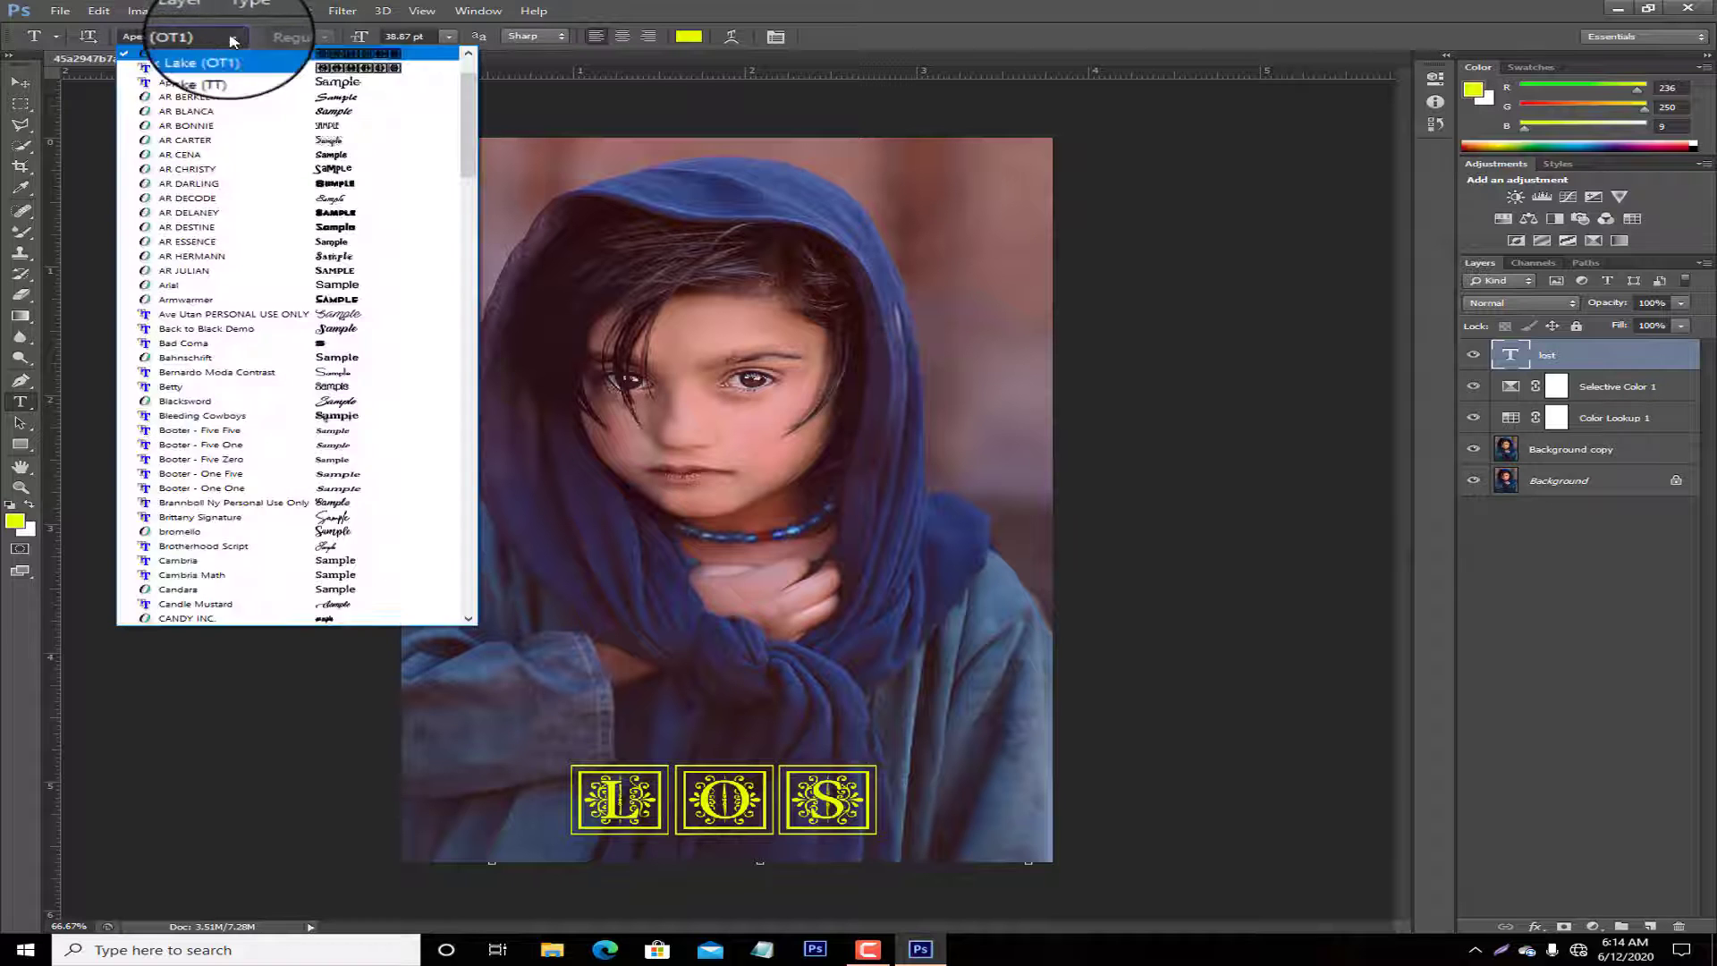
{"action": "left_click", "coordinate": [255, 78]}
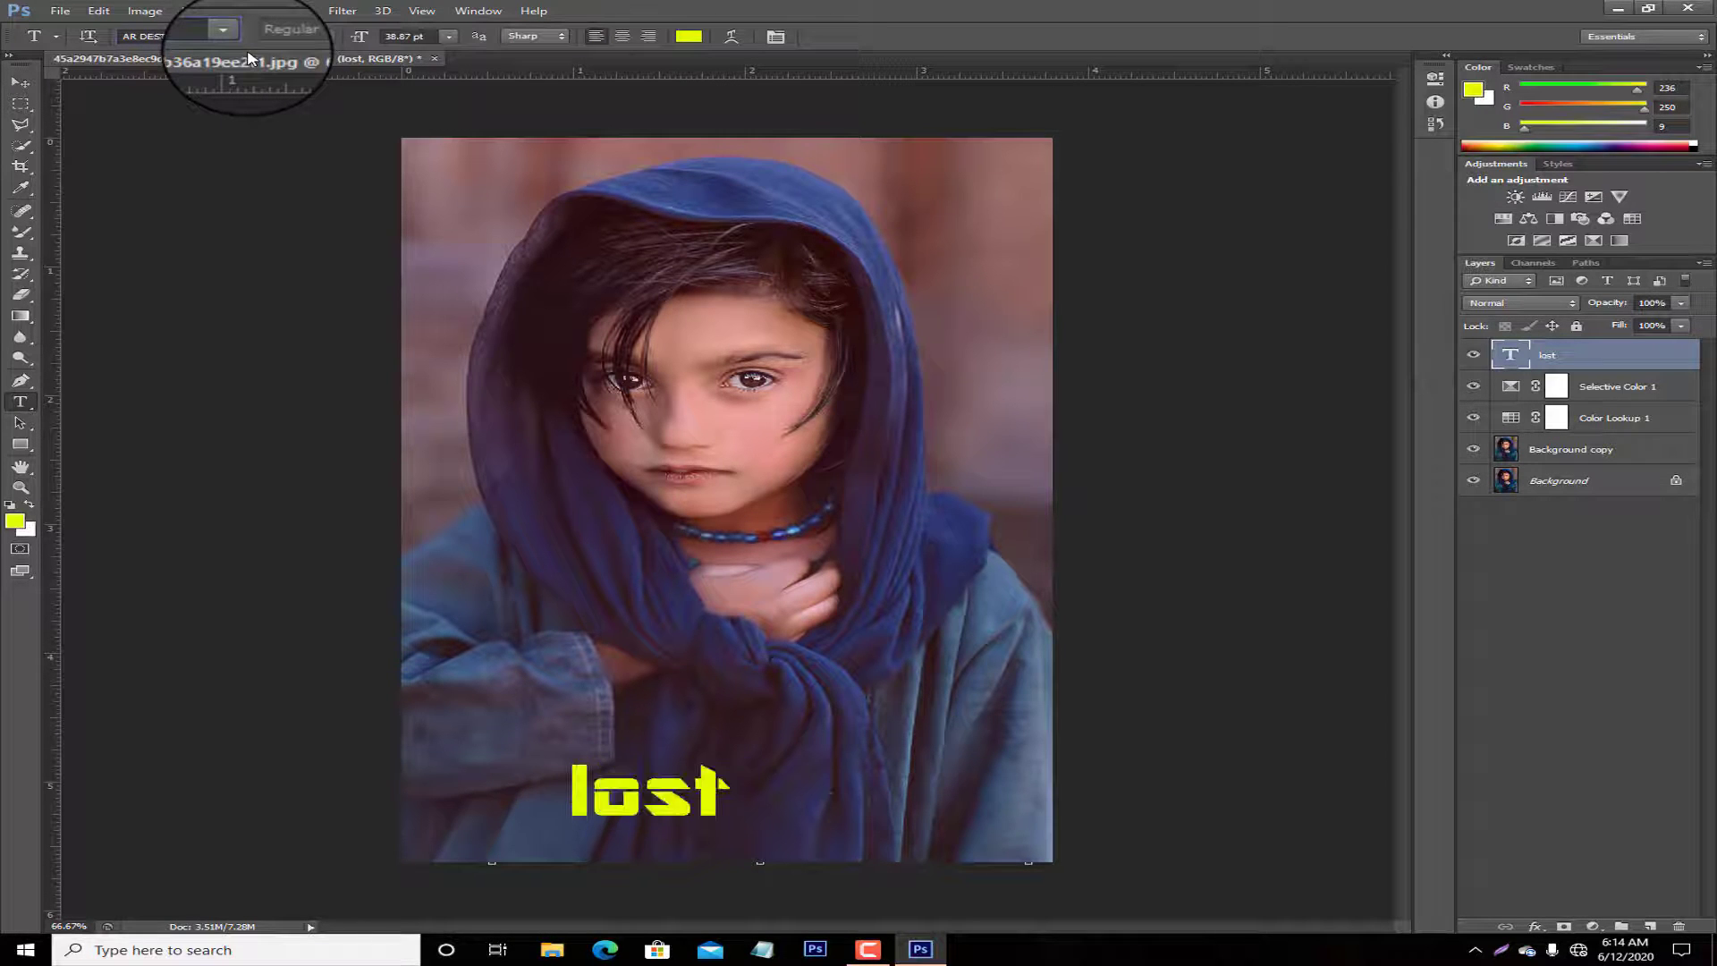
{"action": "key", "text": "Down"}
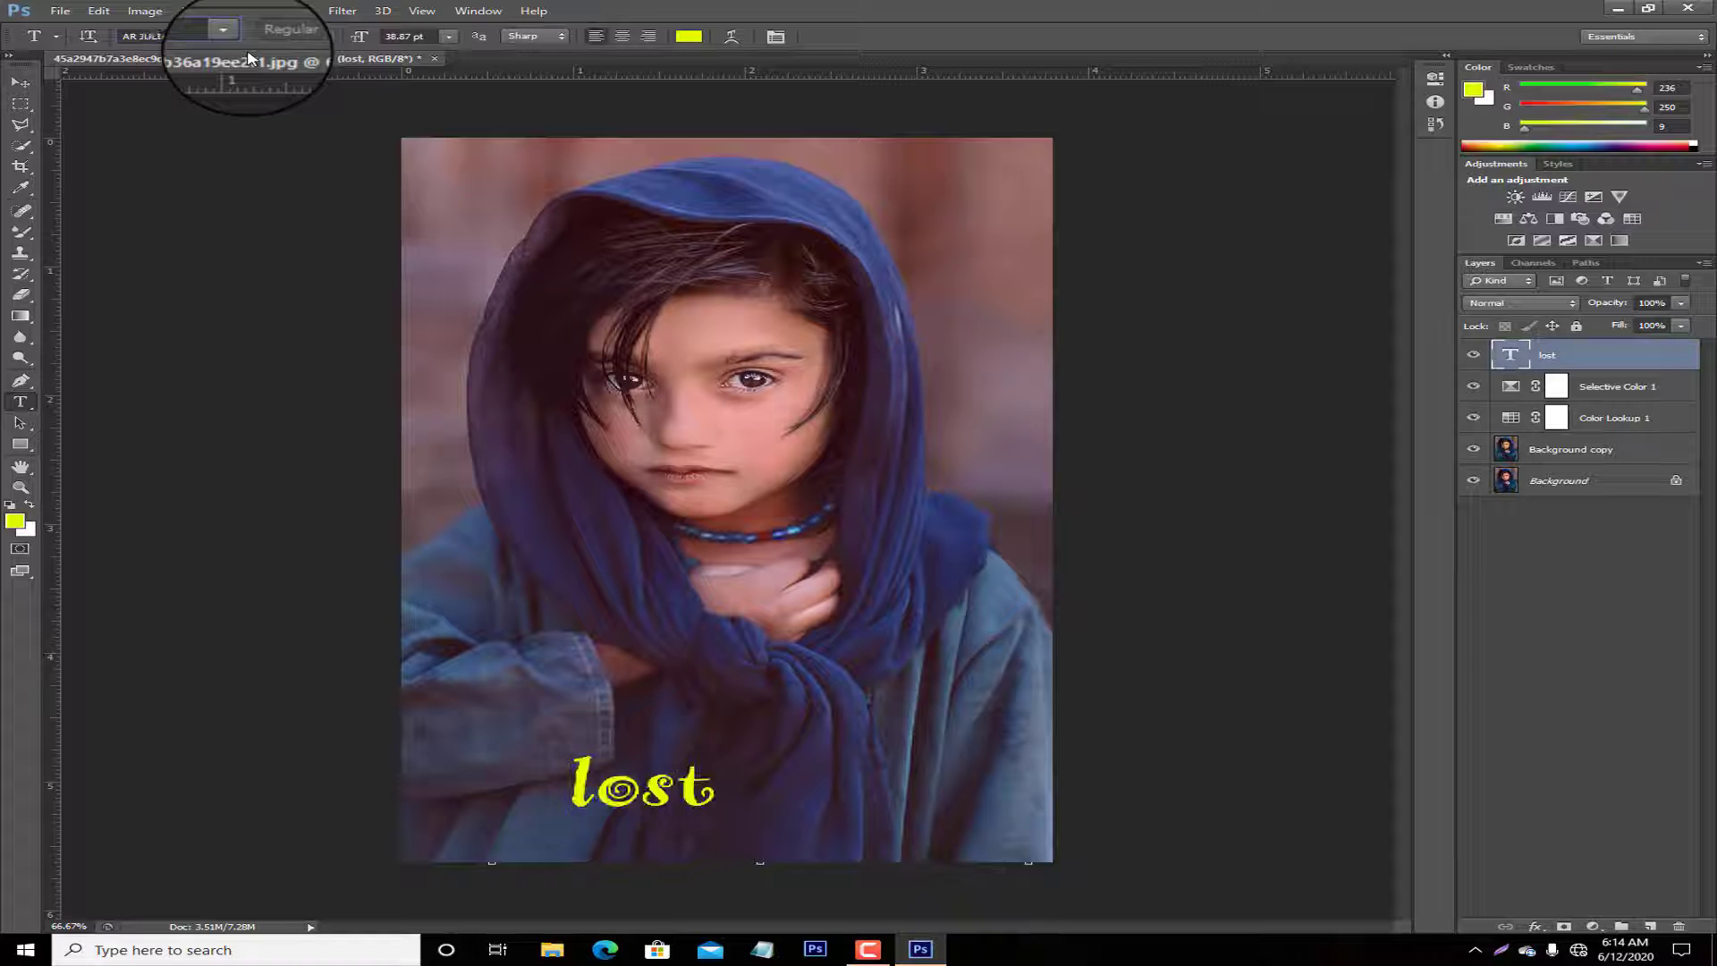
{"action": "key", "text": "Down"}
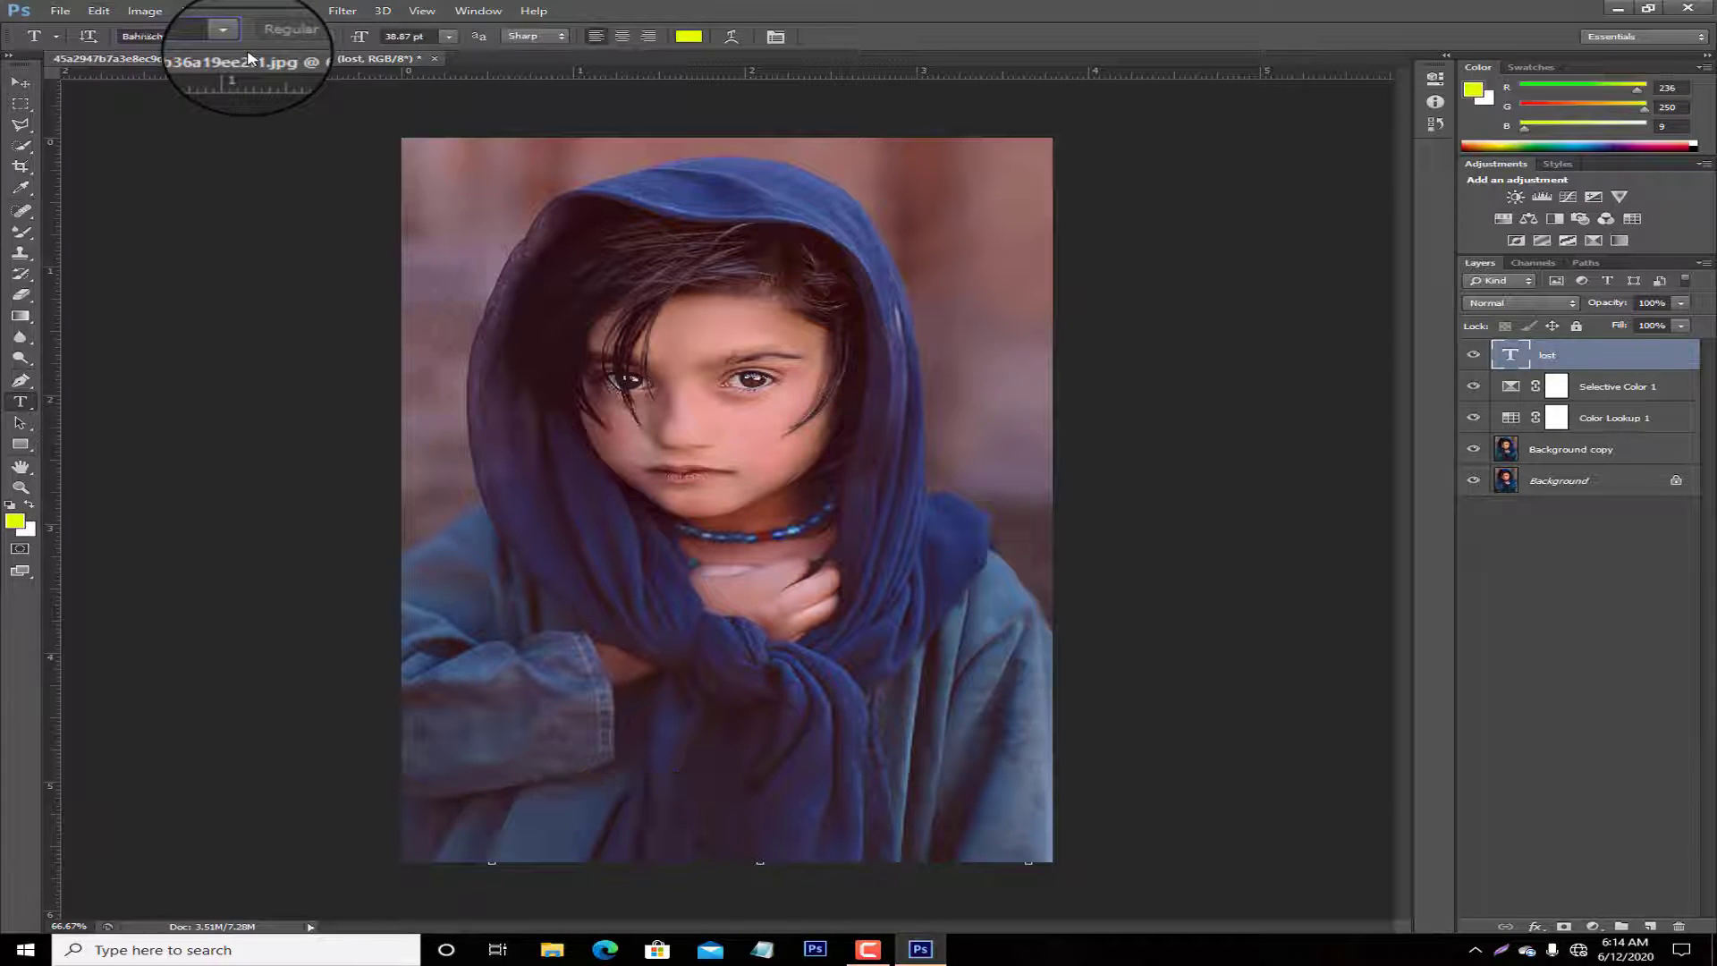
{"action": "key", "text": "Down"}
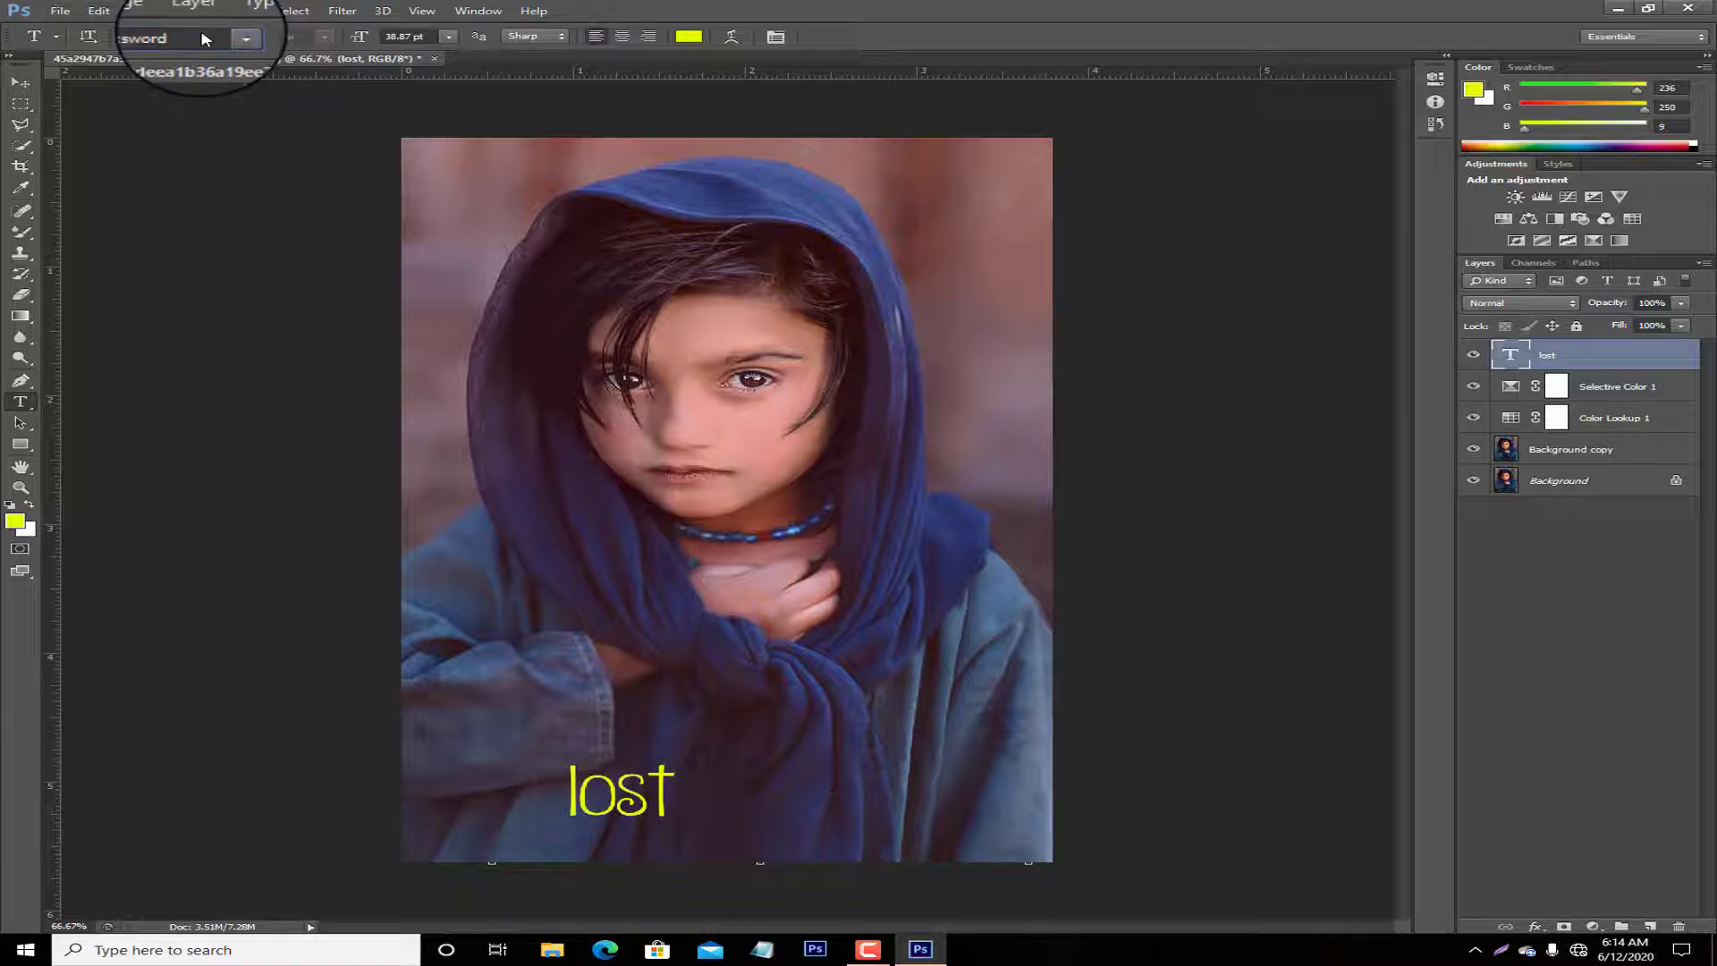
{"action": "key", "text": "Down"}
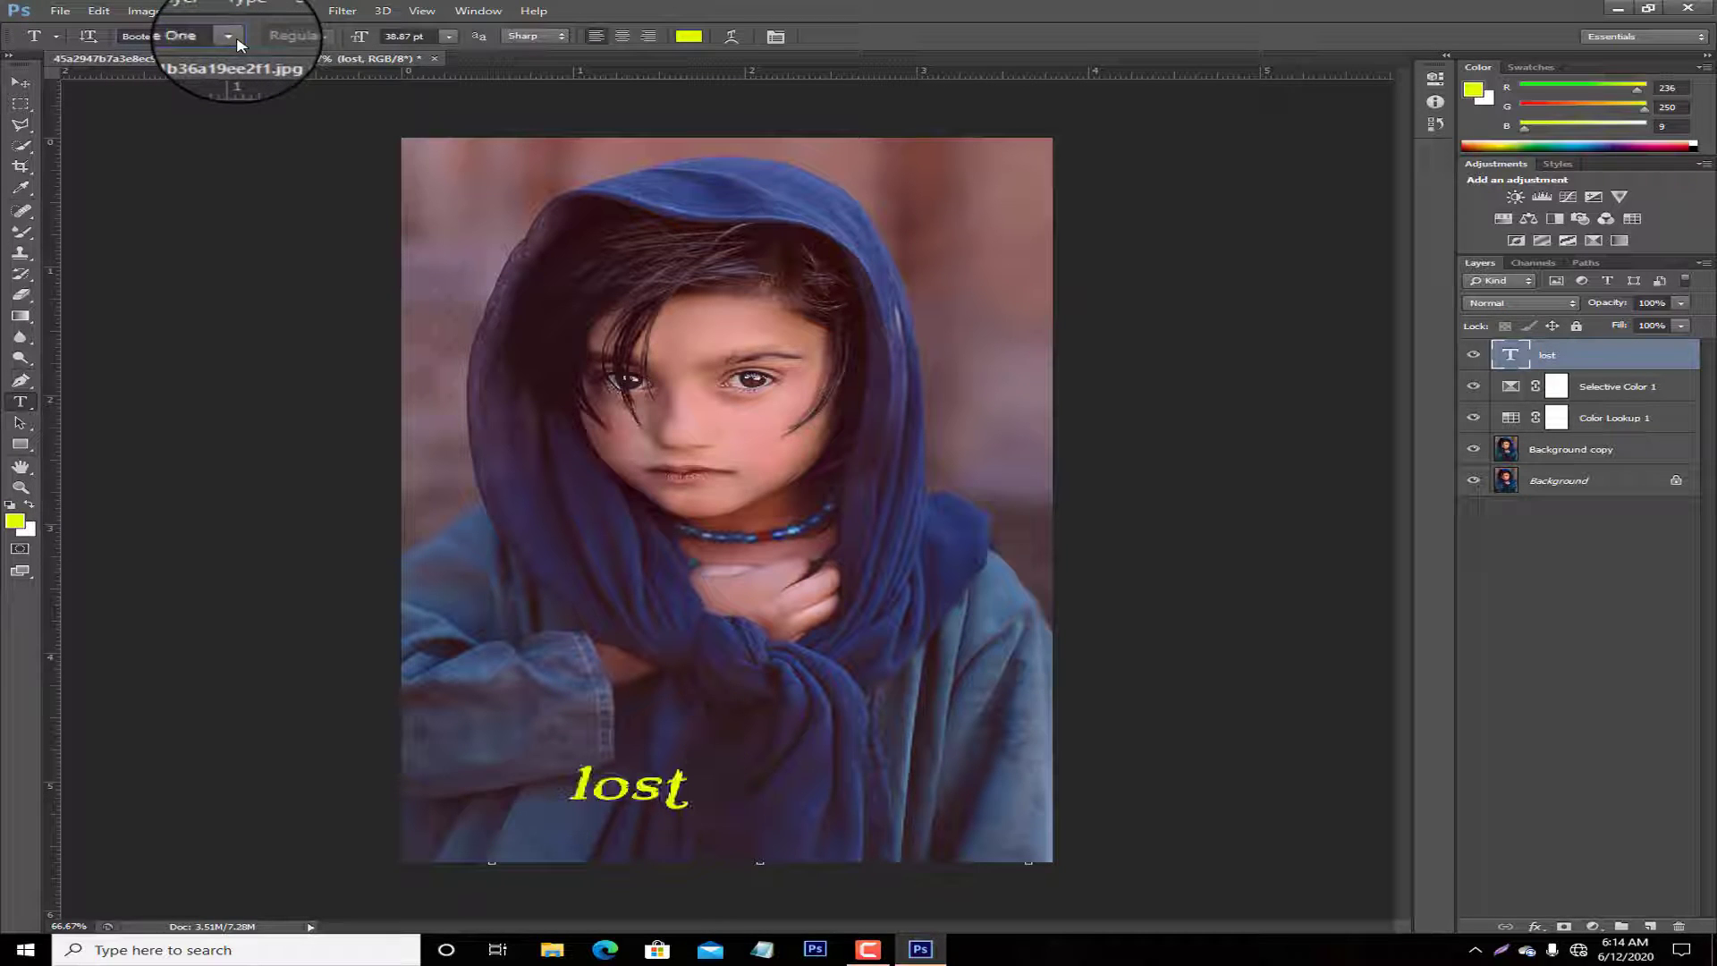
{"action": "key", "text": "Down"}
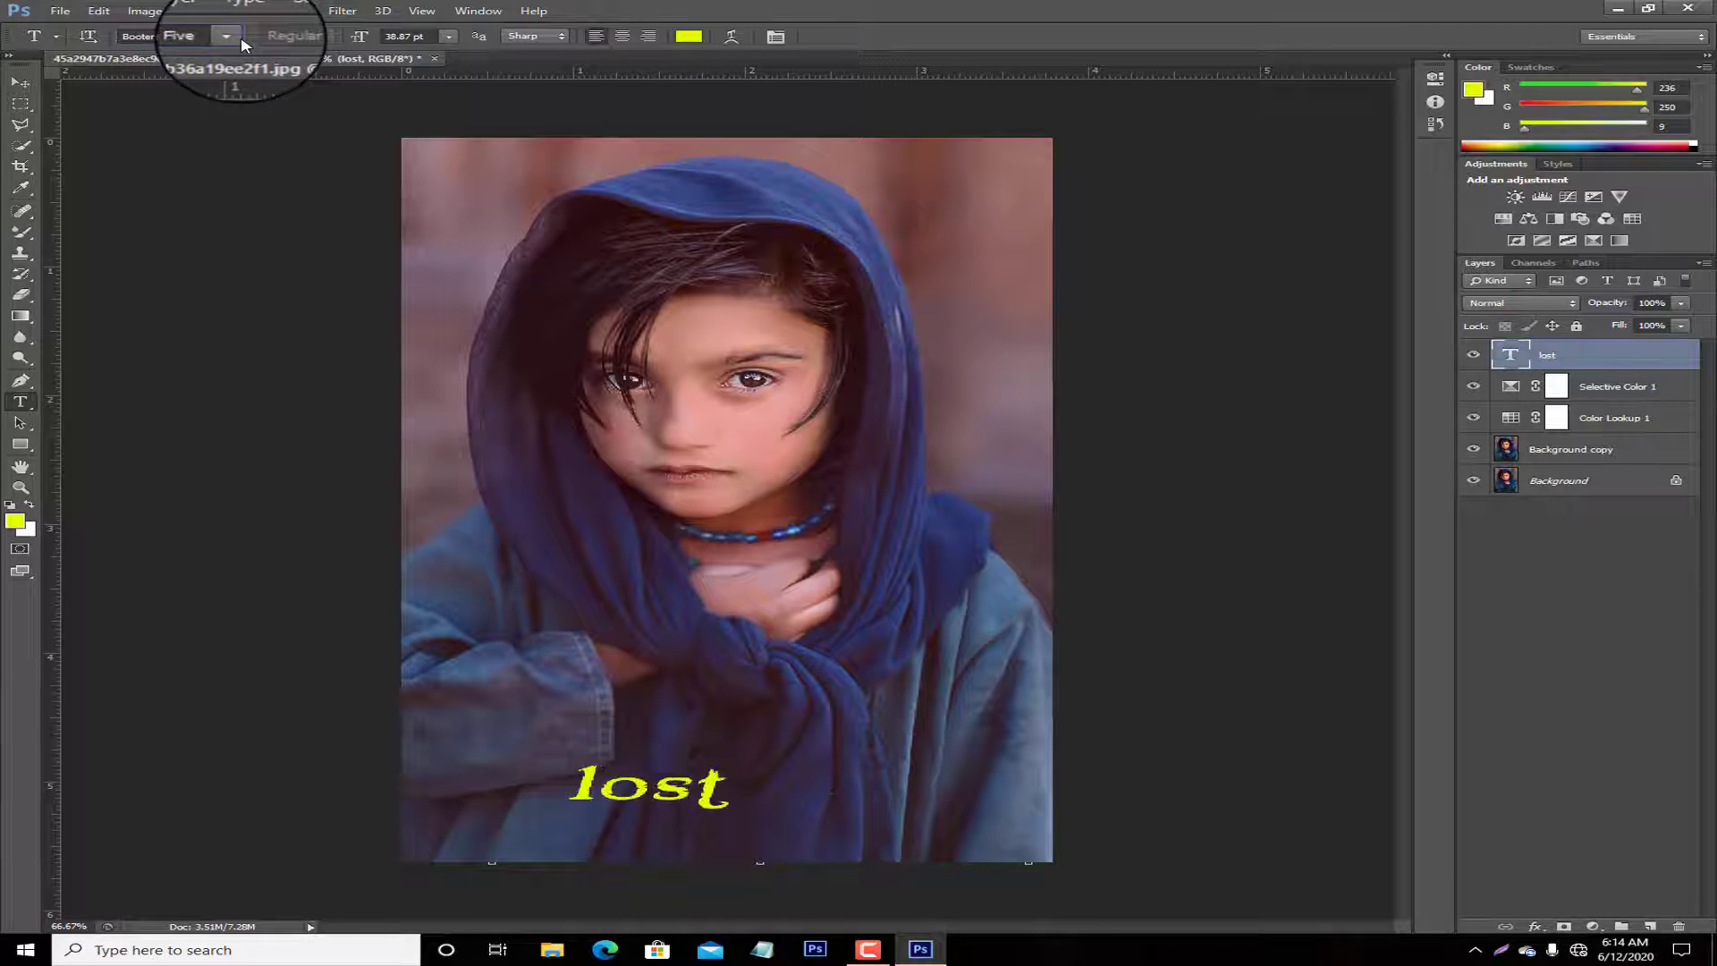
Set LOST in the Evil Dead font and nudge it right toward the bottom centre.
{"action": "left_click", "coordinate": [234, 36]}
{"action": "scroll", "coordinate": [327, 378], "scroll_direction": "down", "scroll_amount": 3}
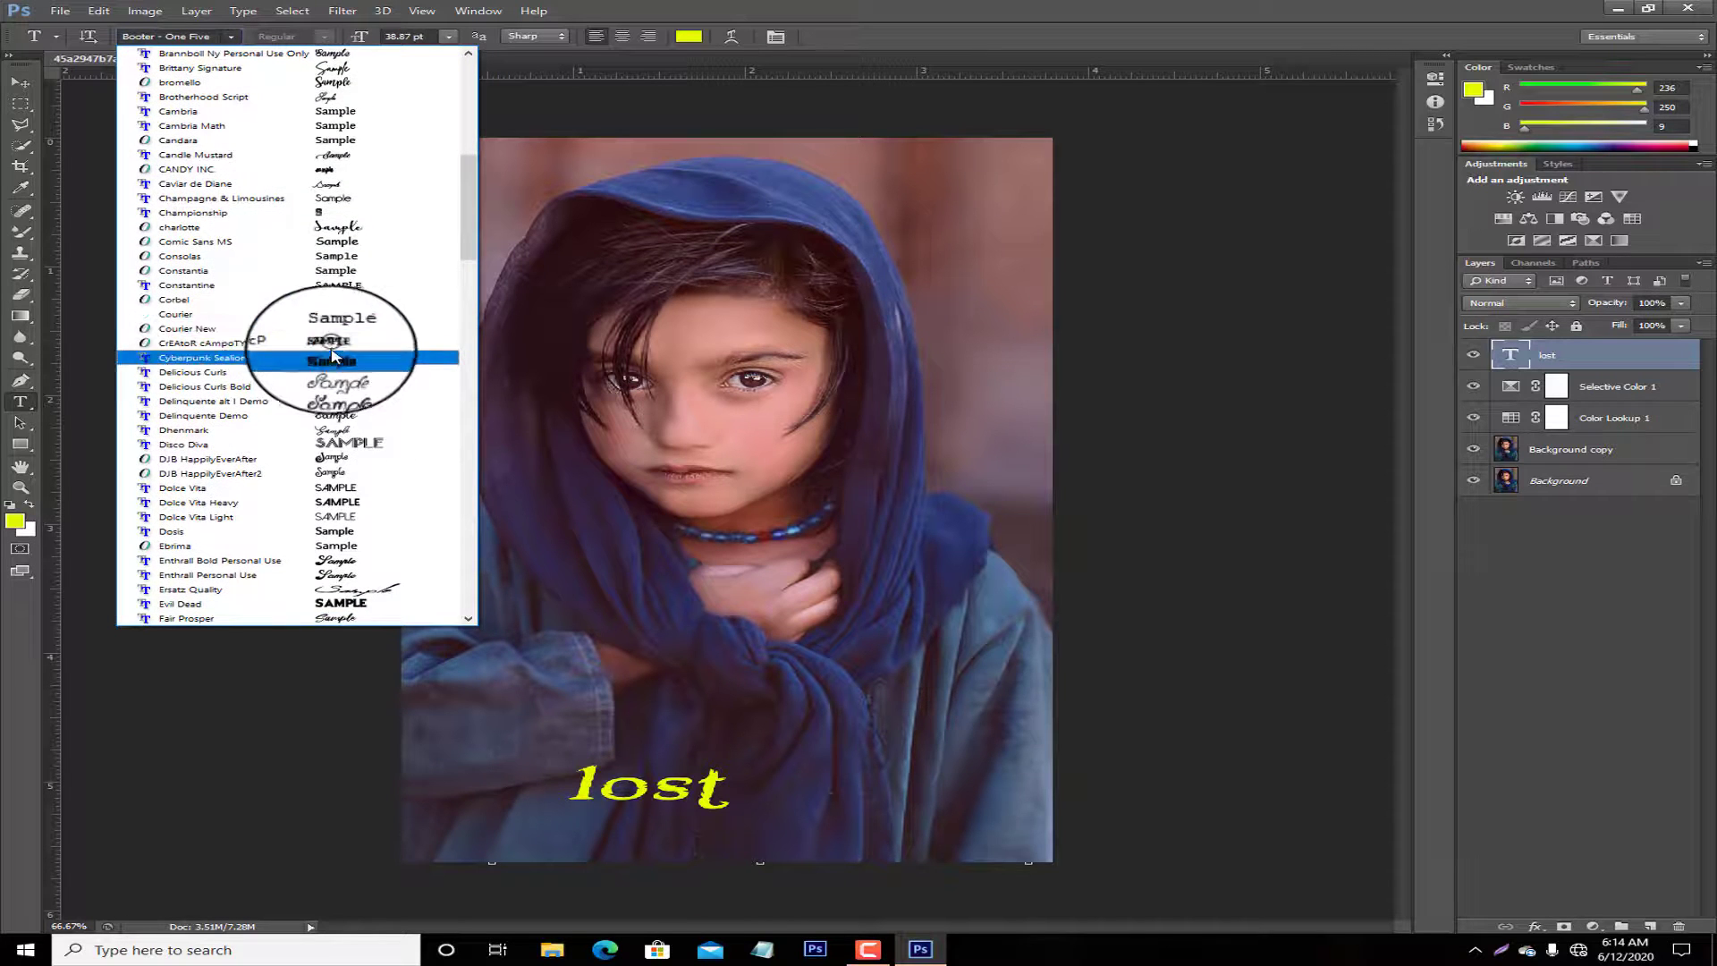
{"action": "left_click", "coordinate": [335, 351]}
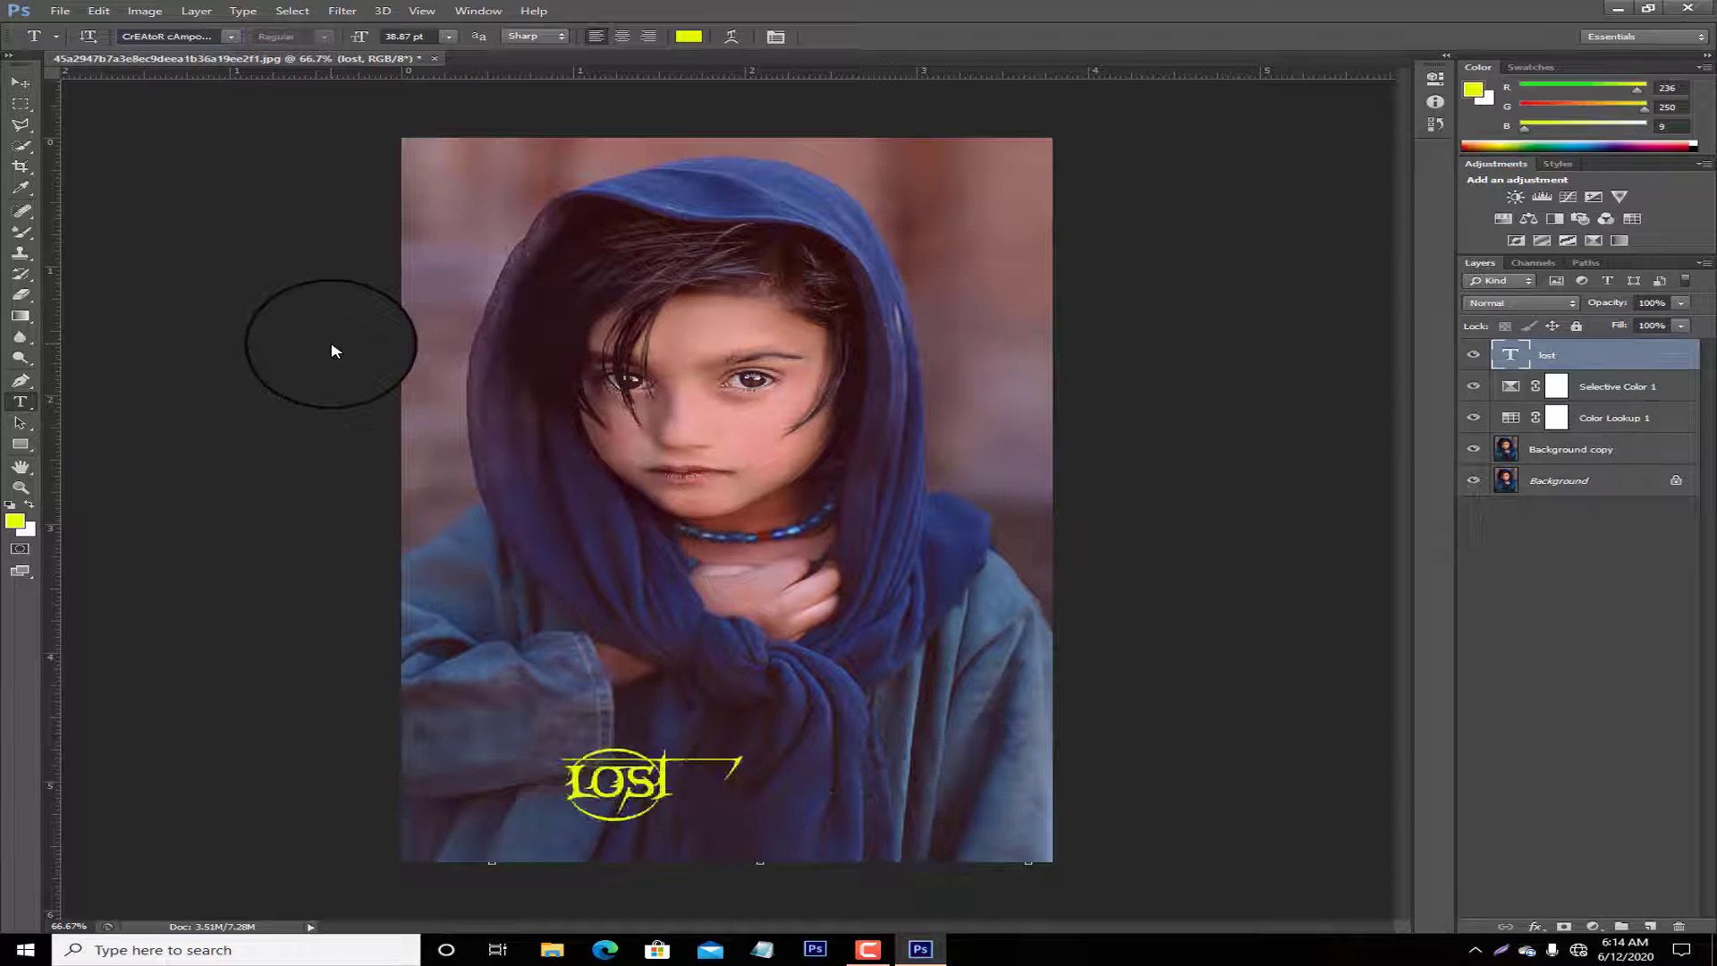
{"action": "left_click", "coordinate": [231, 37]}
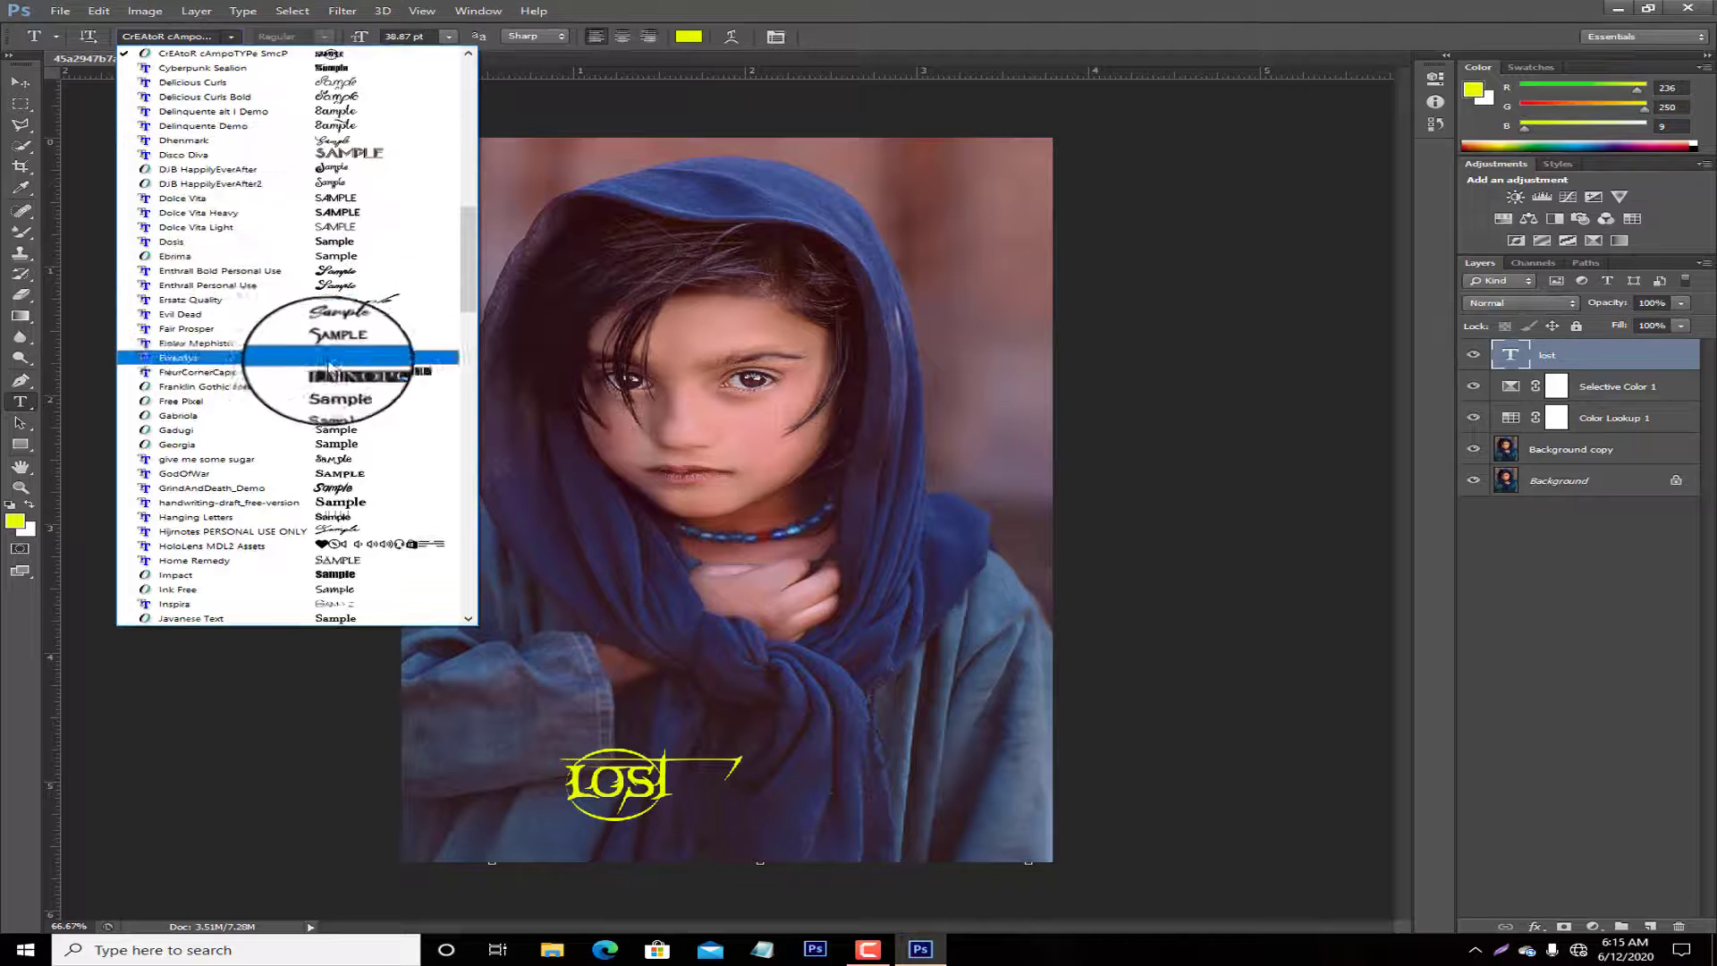
{"action": "key", "text": "Escape"}
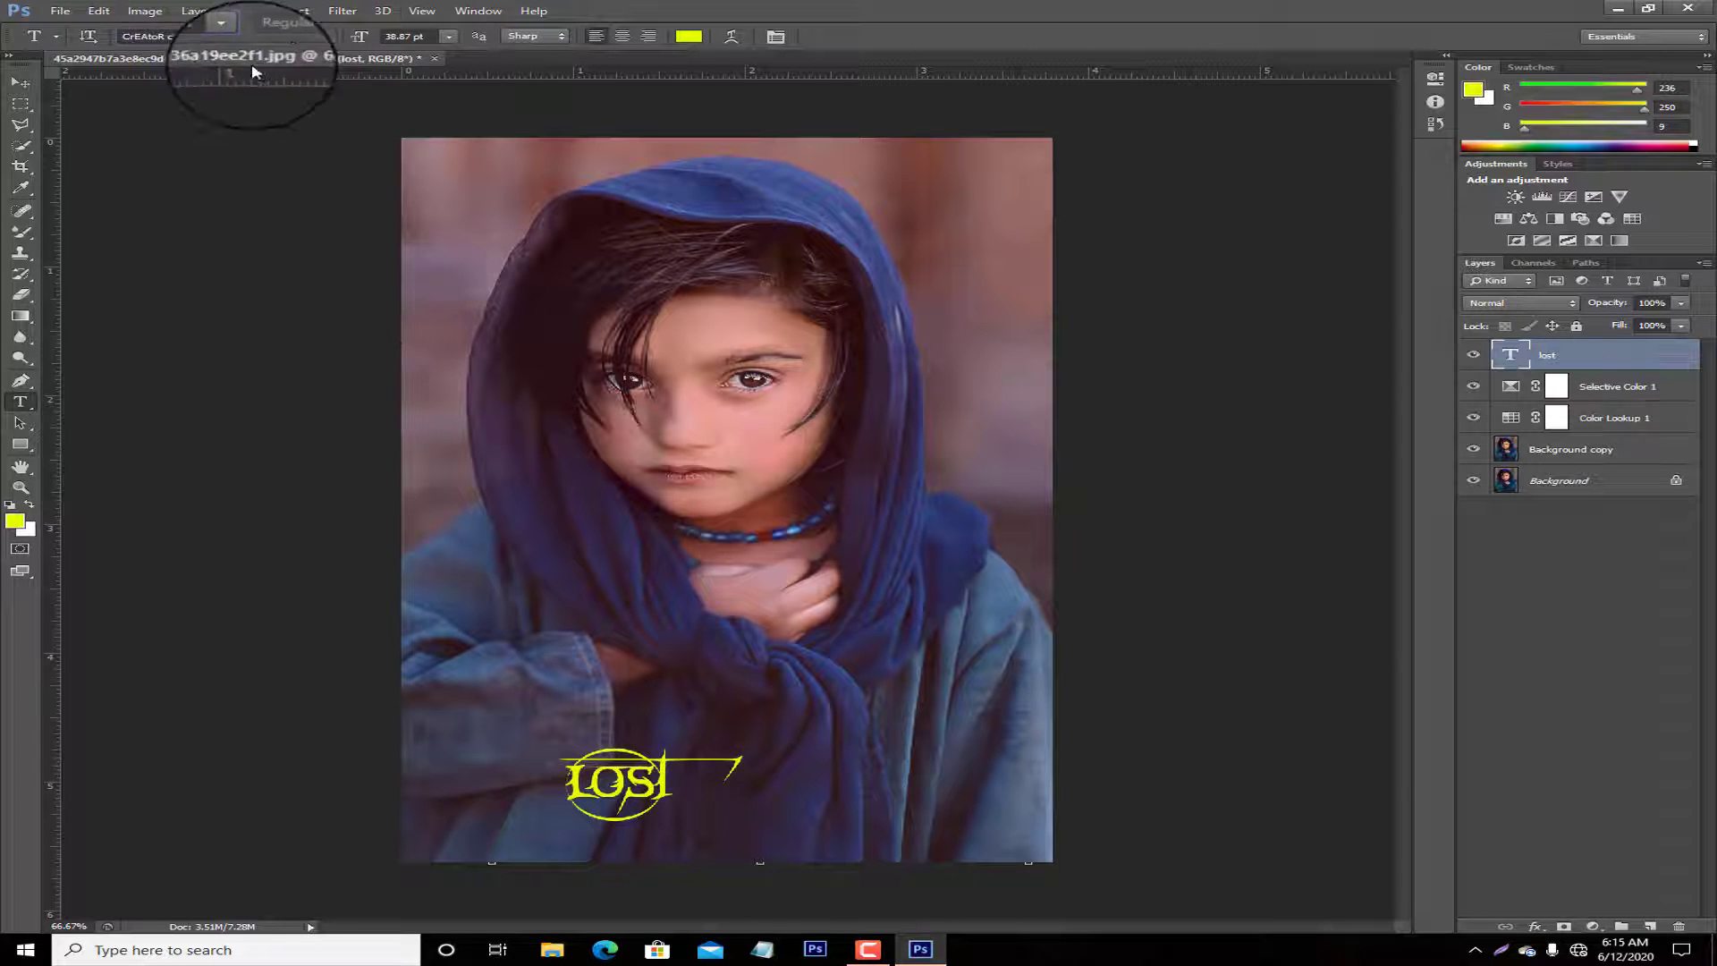
{"action": "left_click", "coordinate": [231, 37]}
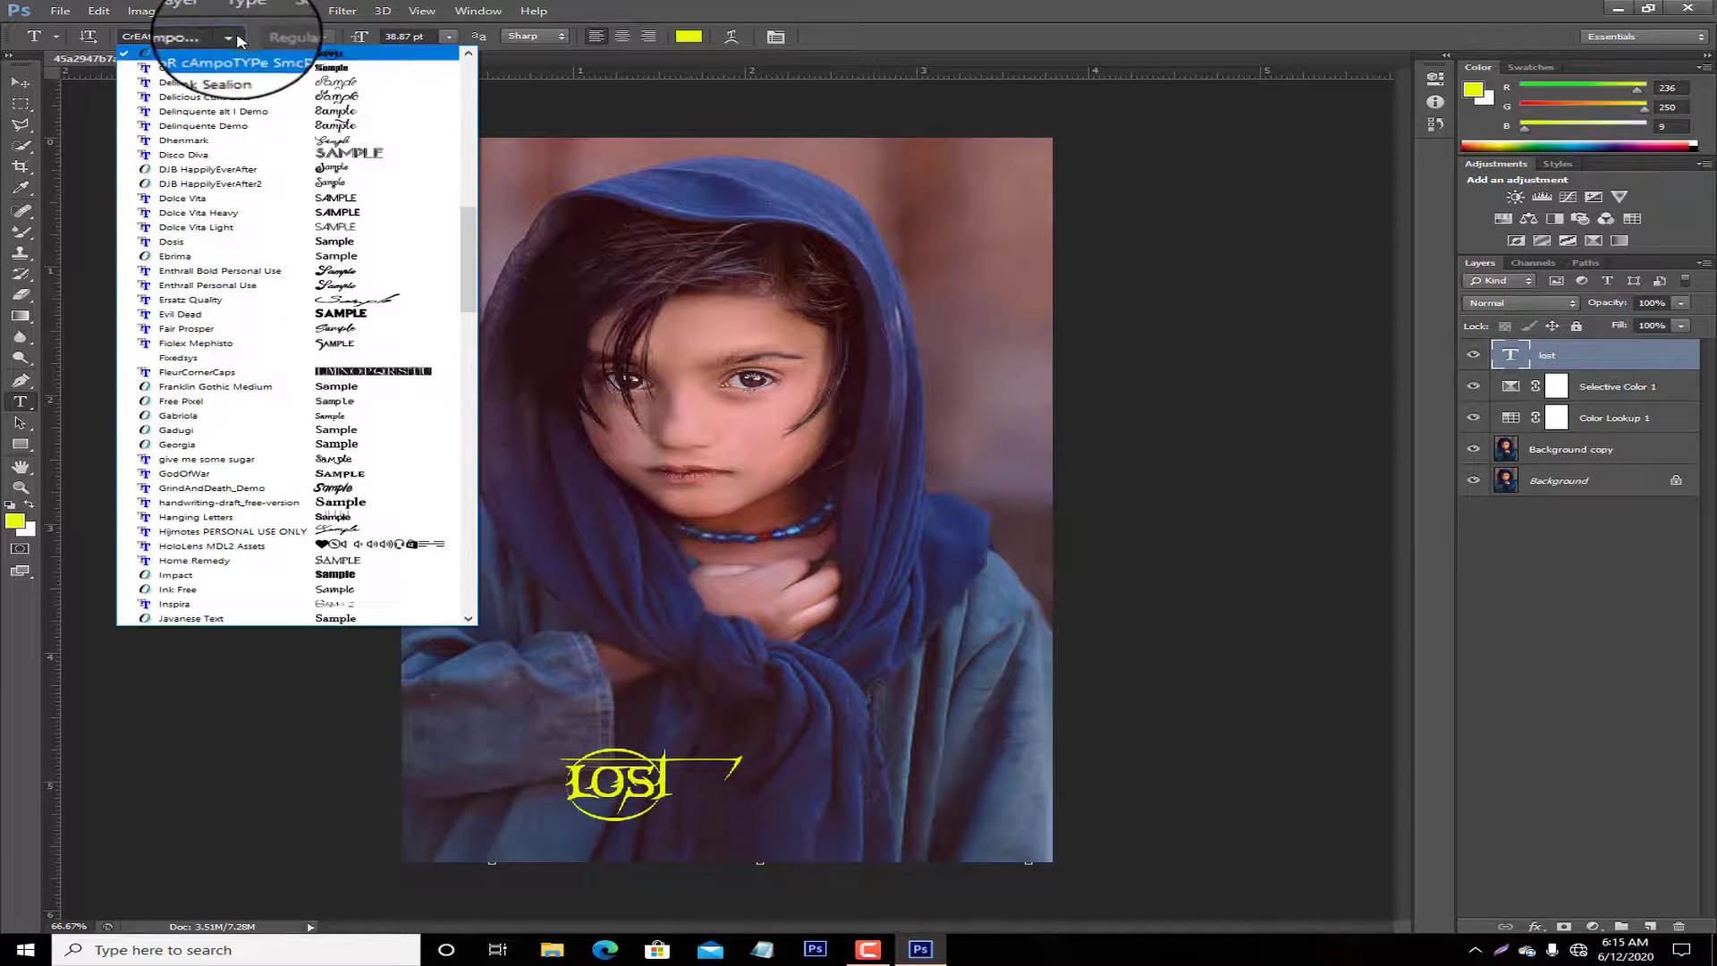
{"action": "left_click", "coordinate": [320, 314]}
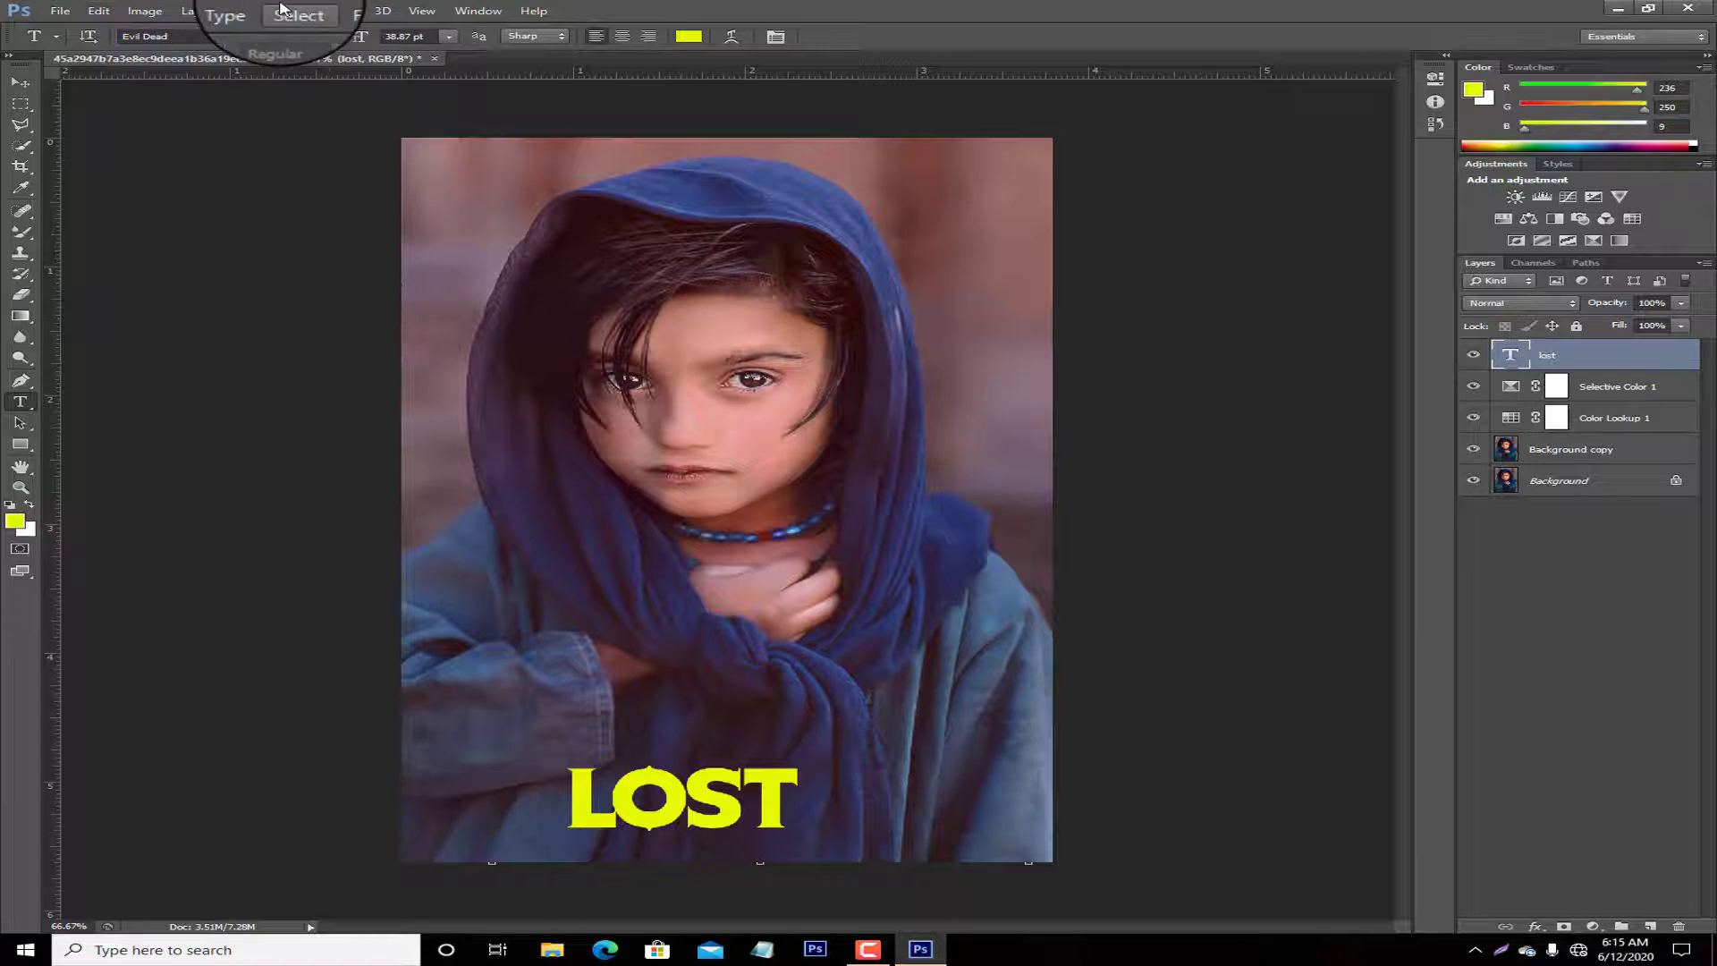
{"action": "left_click", "coordinate": [20, 82]}
{"action": "left_click_drag", "start_coordinate": [758, 809], "coordinate": [793, 818]}
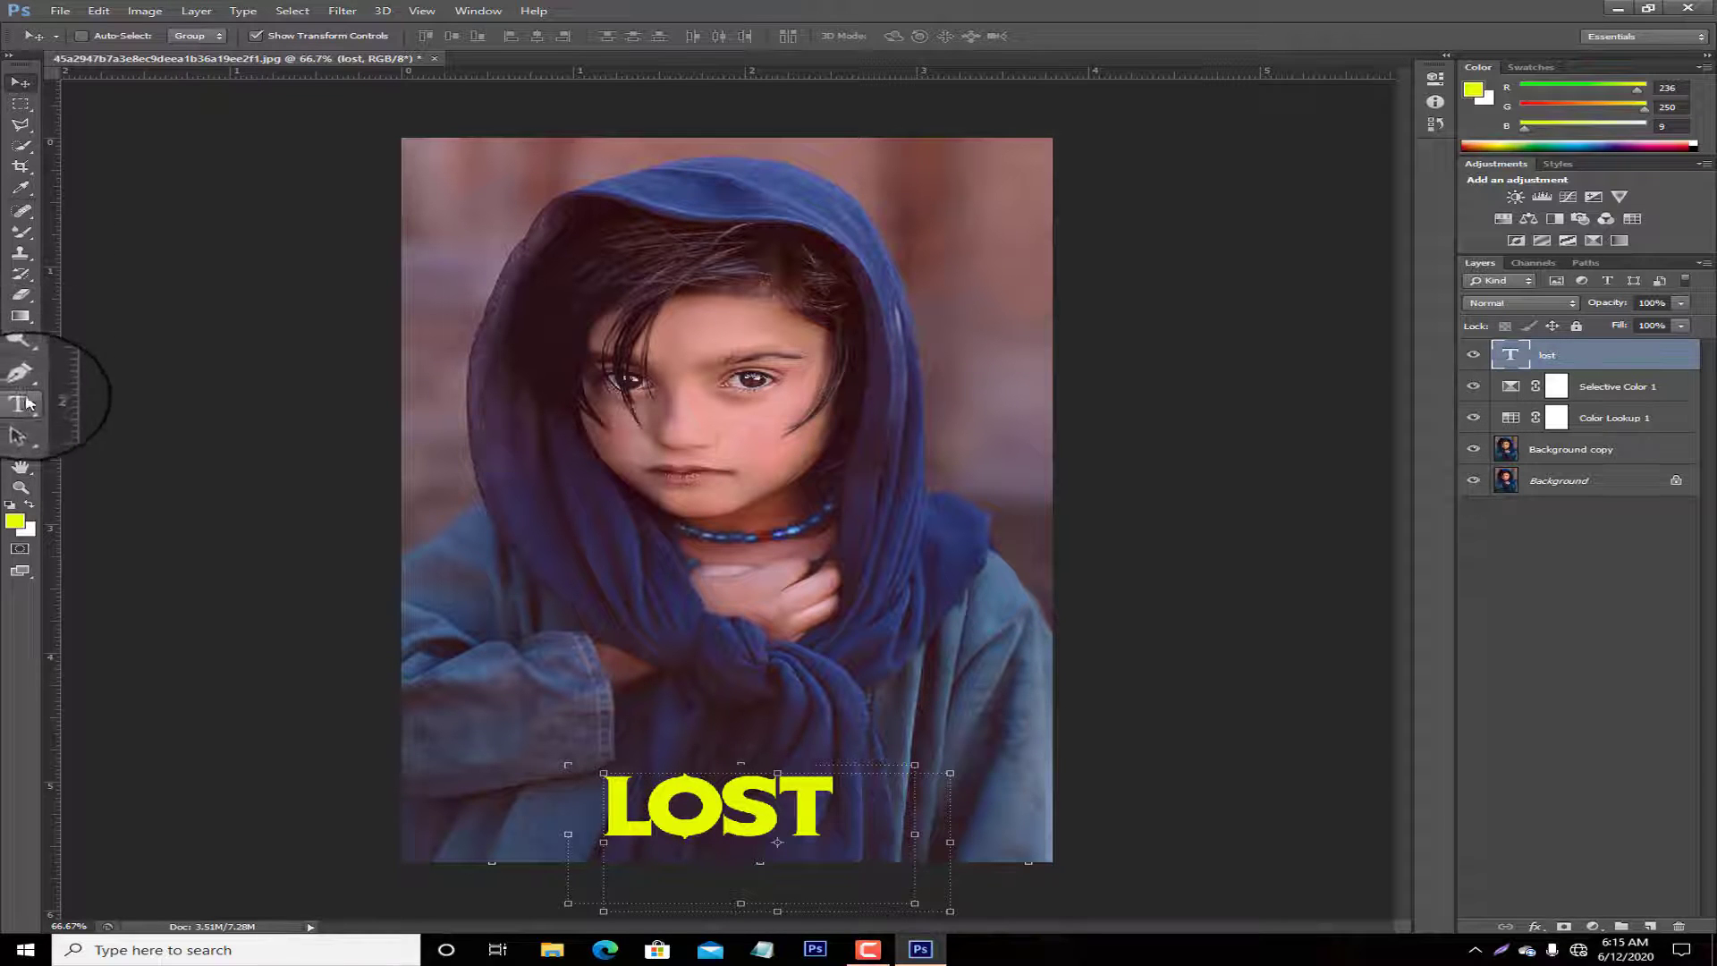
Change the LOST text colour to dusty pink #be8c83, sampled from the girl's face.
{"action": "left_click", "coordinate": [26, 405]}
{"action": "left_click", "coordinate": [23, 523]}
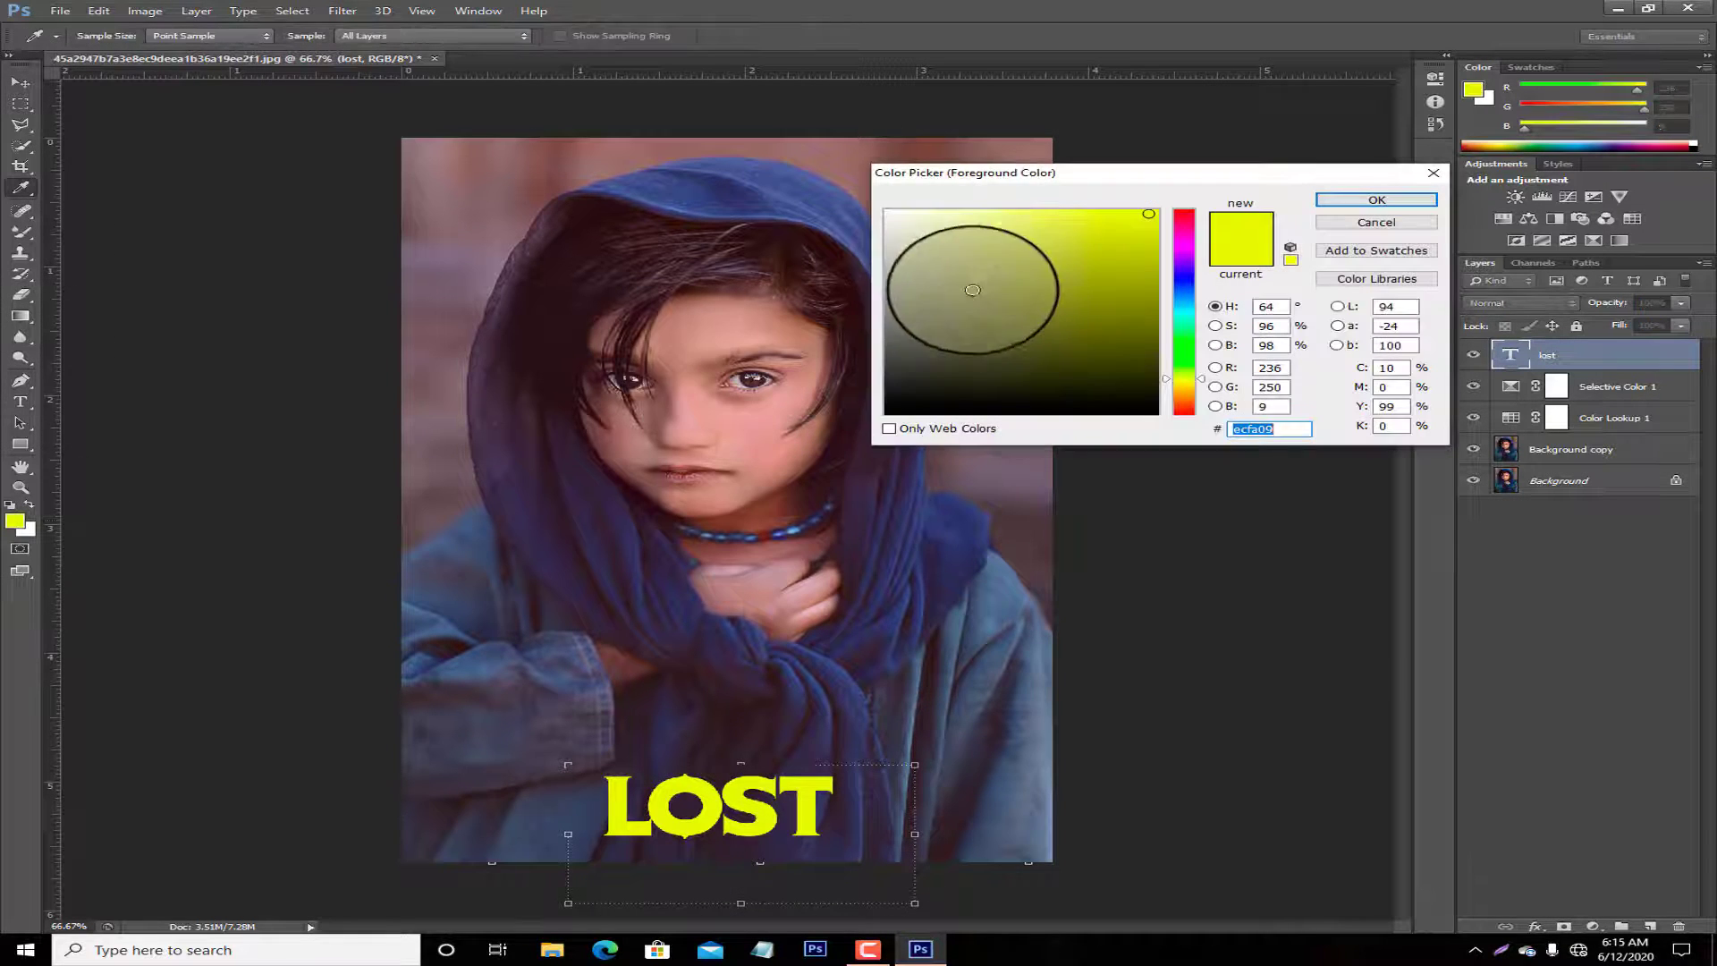
{"action": "left_click", "coordinate": [724, 338]}
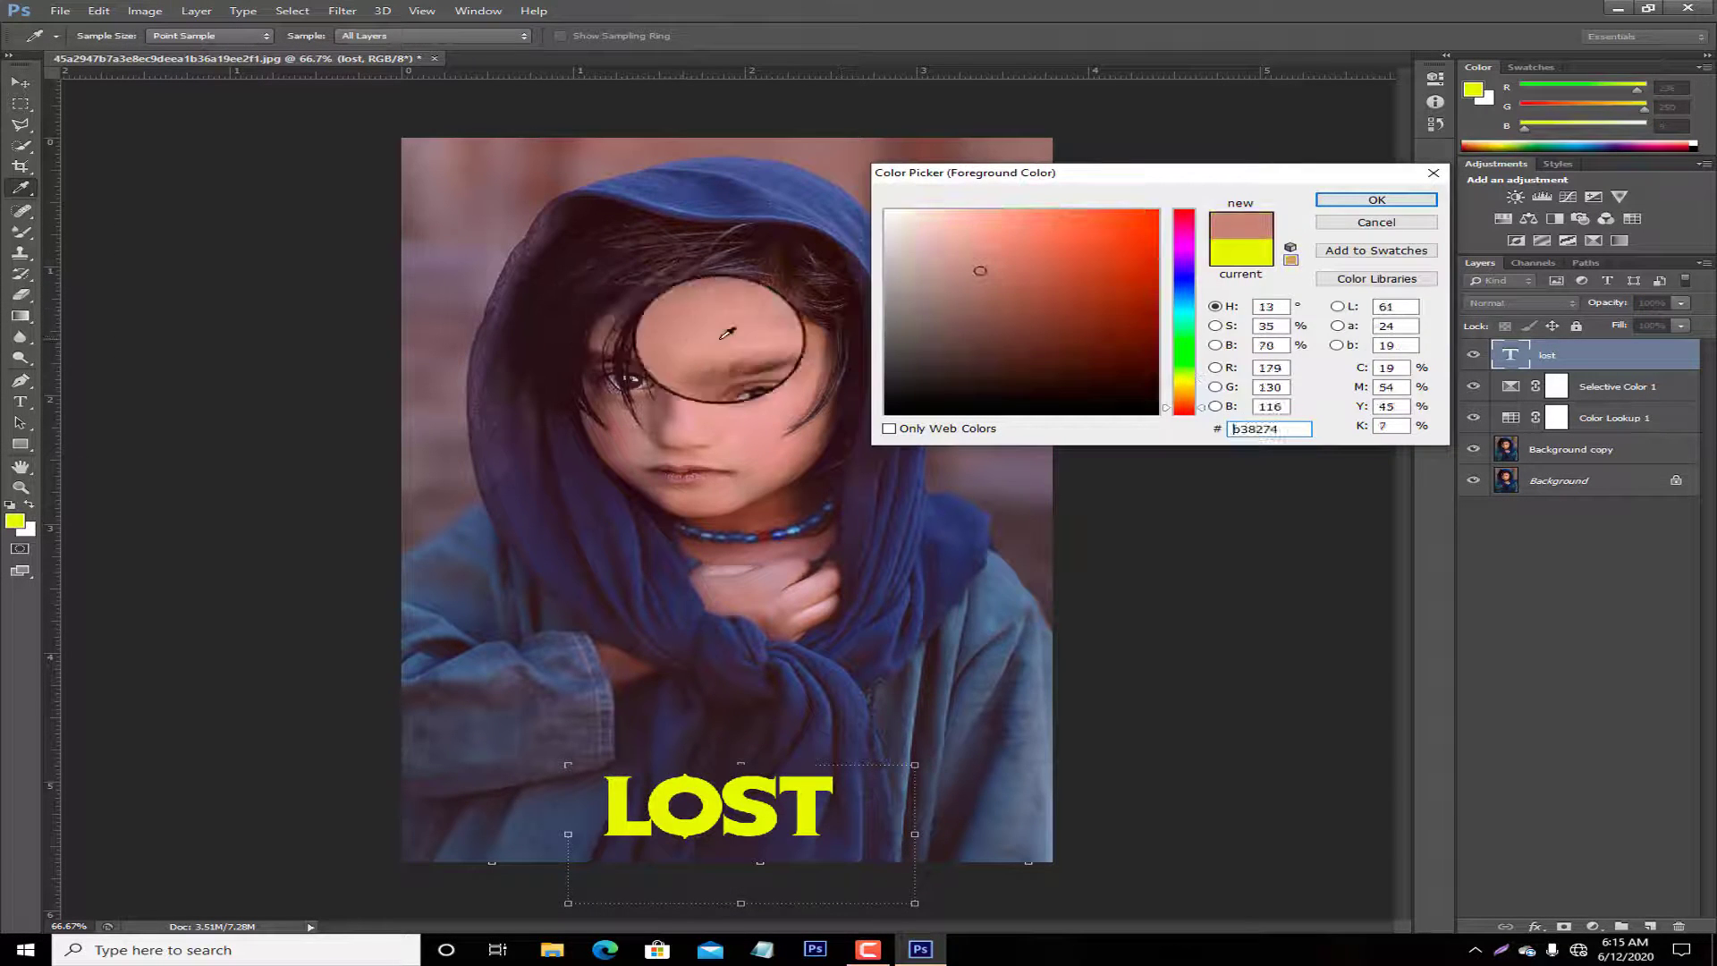
{"action": "left_click", "coordinate": [1377, 222]}
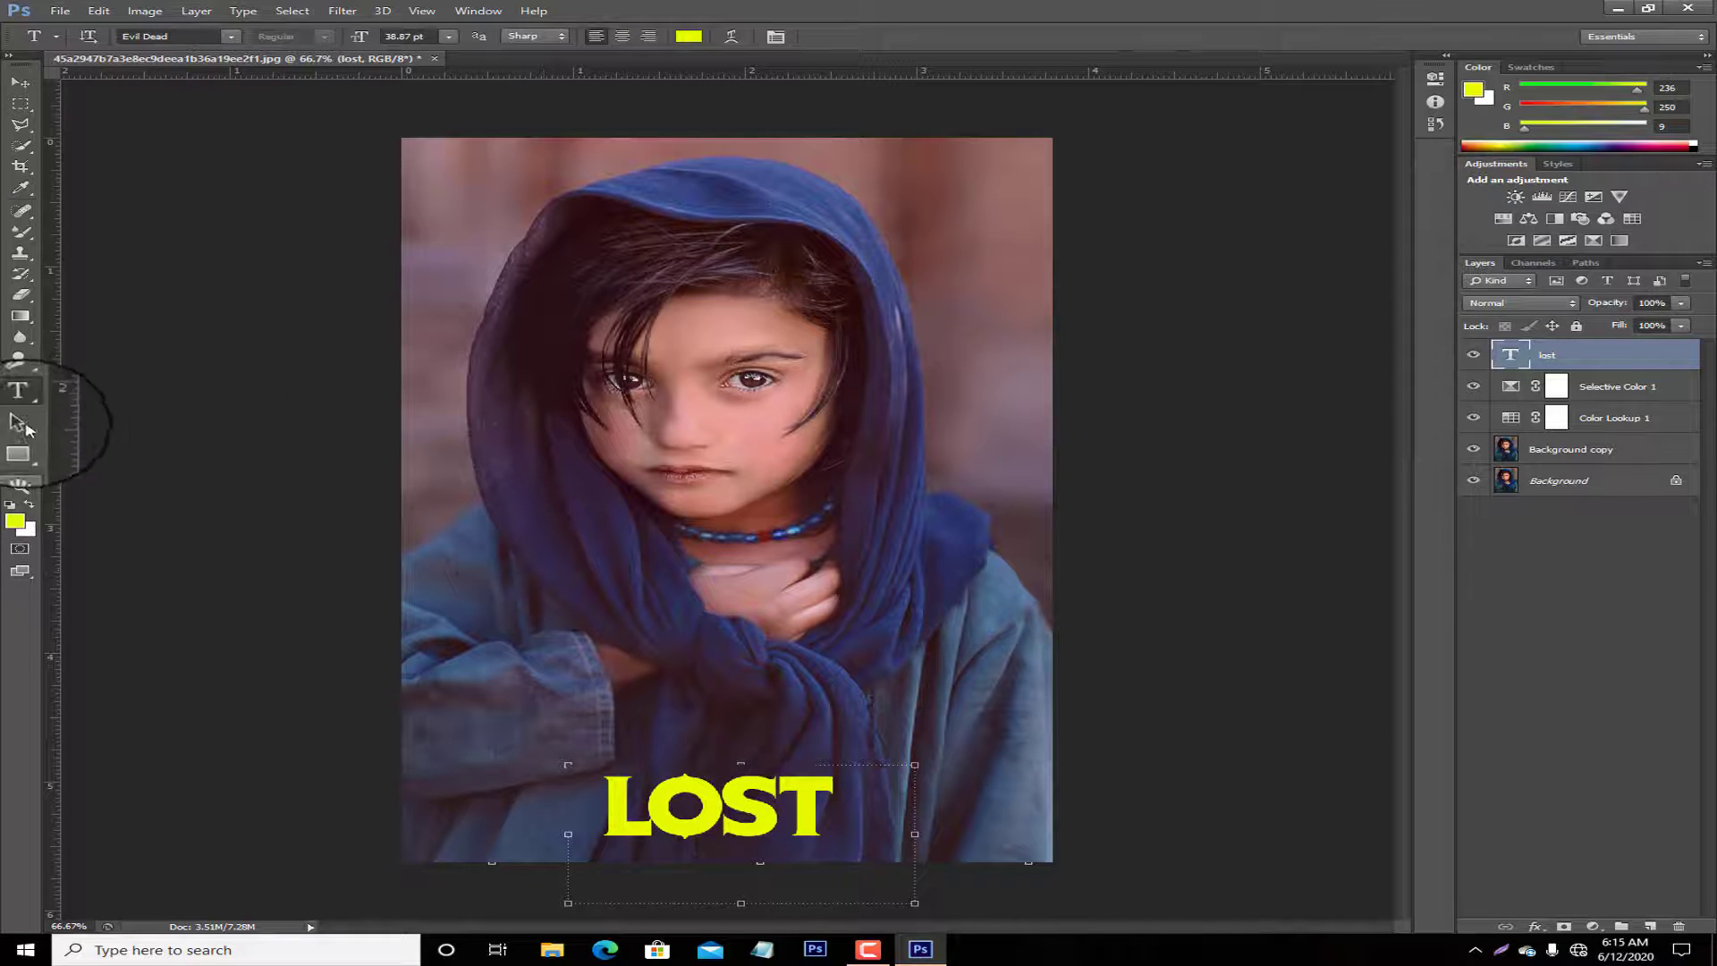
{"action": "left_click", "coordinate": [693, 34]}
{"action": "mouse_move", "coordinate": [701, 367]}
{"action": "left_mouse_down"}
{"action": "mouse_move", "coordinate": [601, 309]}
{"action": "mouse_move", "coordinate": [800, 145]}
{"action": "mouse_move", "coordinate": [844, 152]}
{"action": "mouse_move", "coordinate": [559, 450]}
{"action": "mouse_move", "coordinate": [766, 513]}
{"action": "mouse_move", "coordinate": [641, 280]}
{"action": "mouse_move", "coordinate": [758, 383]}
{"action": "mouse_move", "coordinate": [793, 711]}
{"action": "mouse_move", "coordinate": [957, 543]}
{"action": "mouse_move", "coordinate": [1029, 510]}
{"action": "mouse_move", "coordinate": [494, 319]}
{"action": "mouse_move", "coordinate": [760, 313]}
{"action": "mouse_move", "coordinate": [881, 253]}
{"action": "mouse_move", "coordinate": [491, 304]}
{"action": "mouse_move", "coordinate": [471, 238]}
{"action": "mouse_move", "coordinate": [895, 302]}
{"action": "left_mouse_up"}
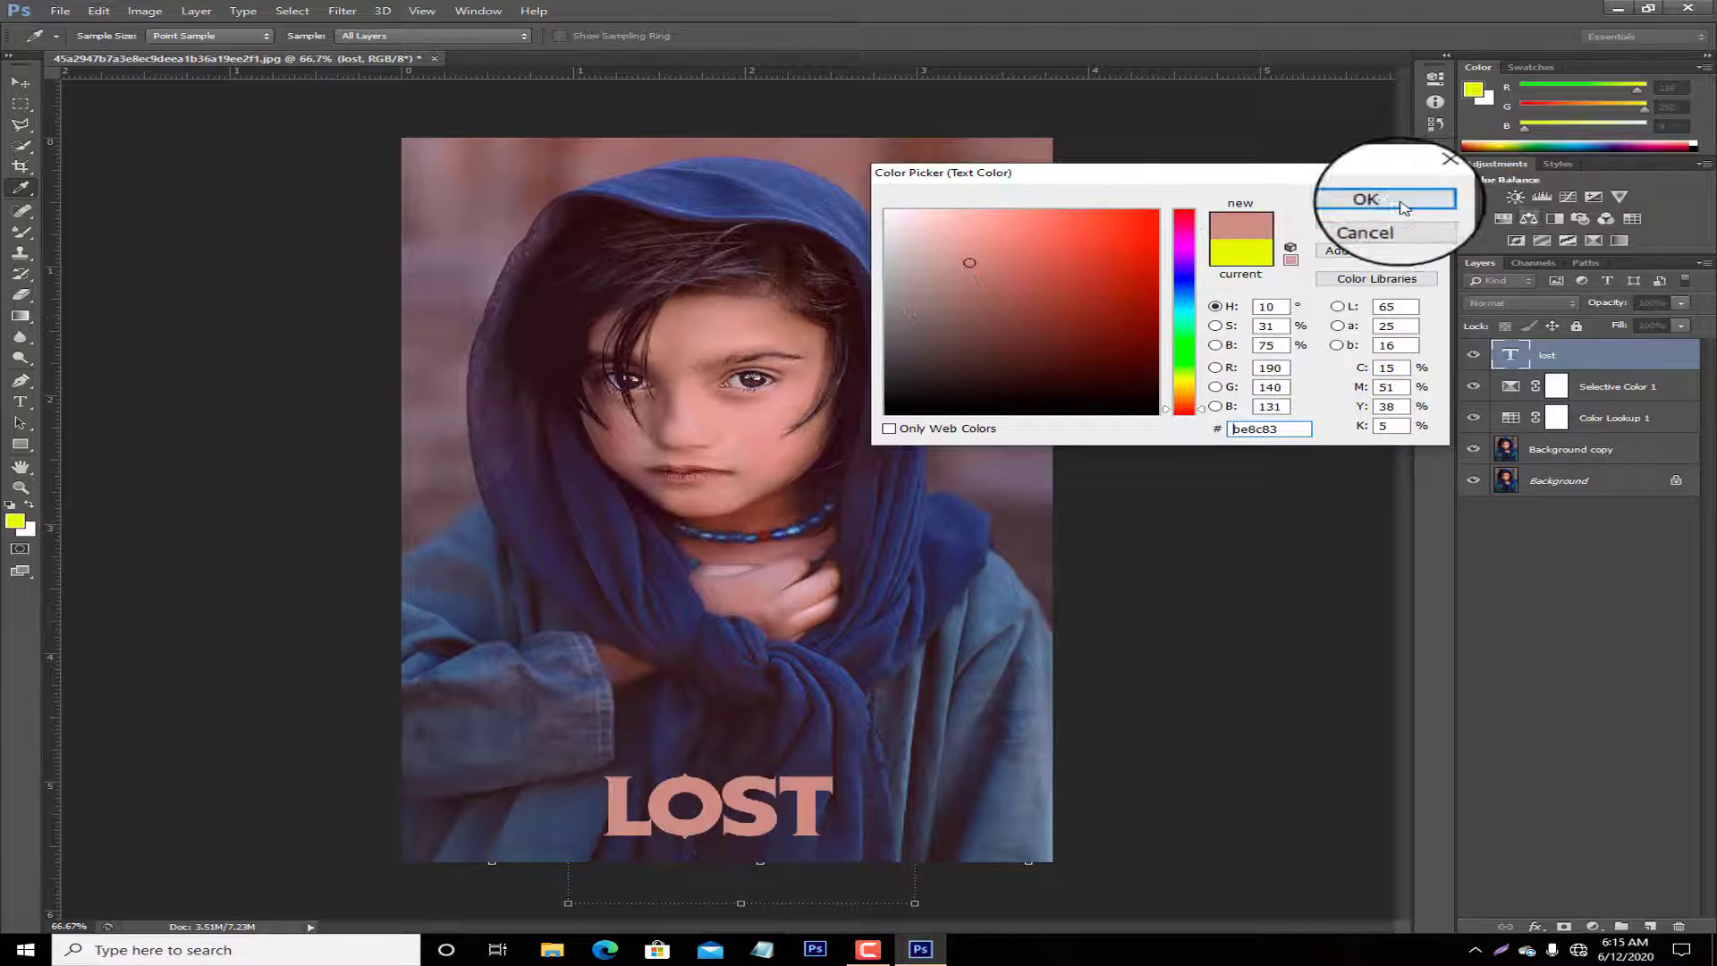
{"action": "key", "text": "Return"}
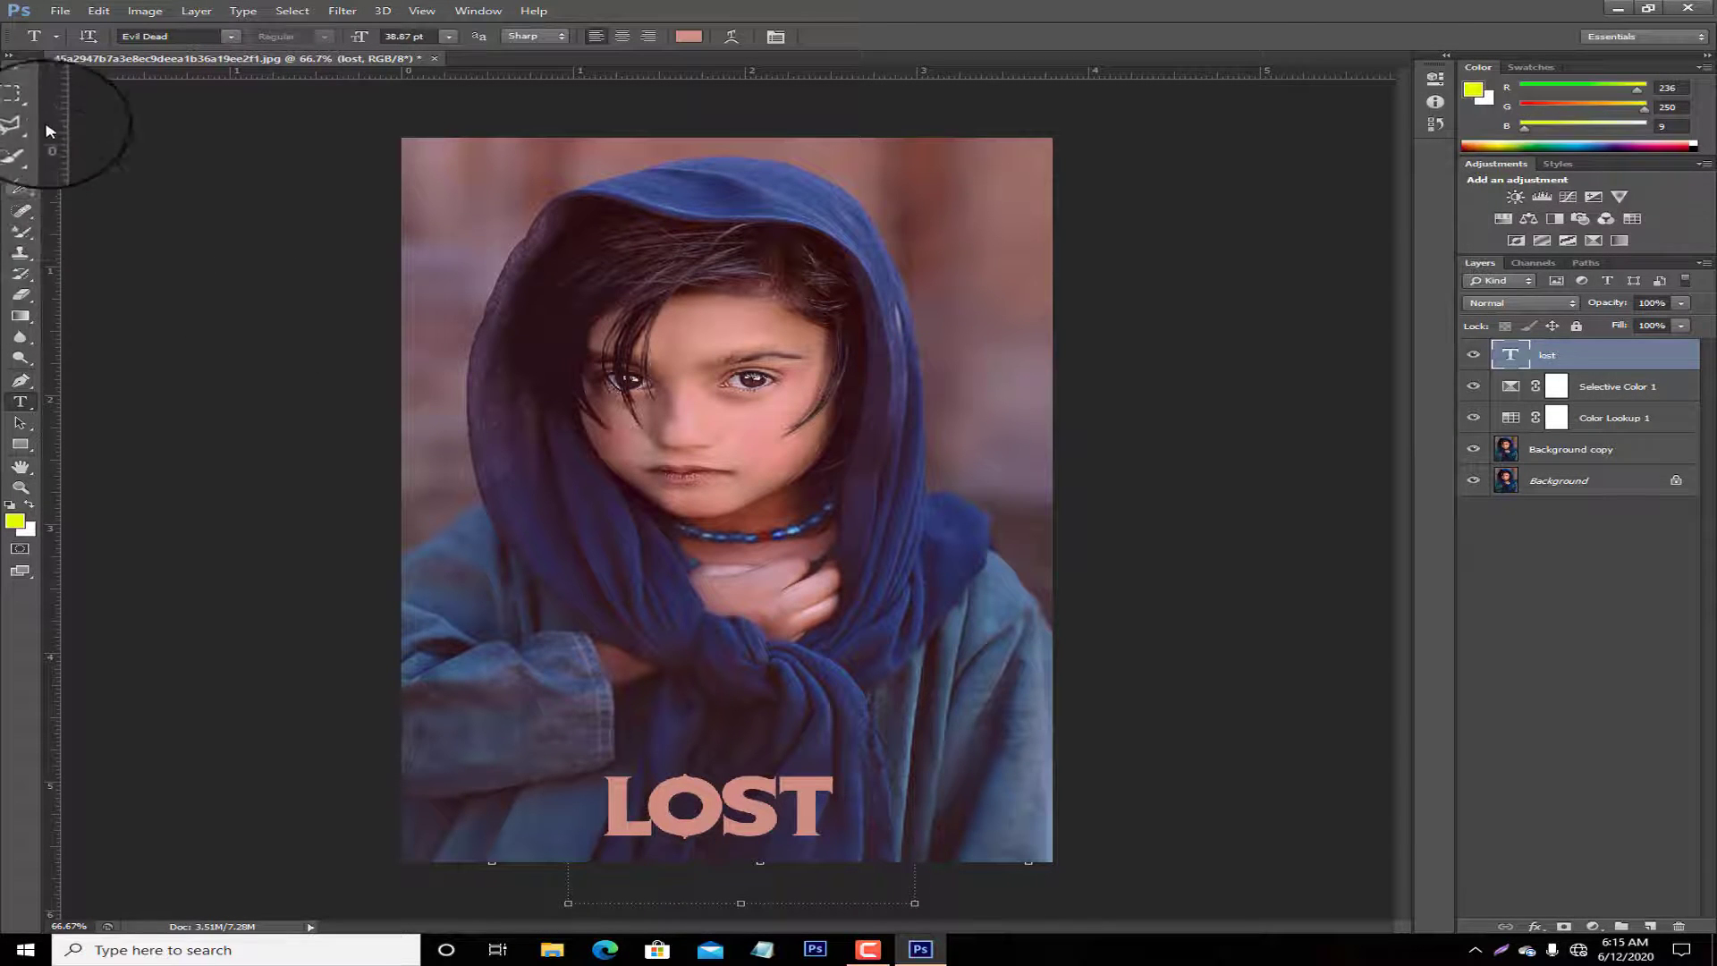
Marquee-select a strip around the LOST title and make the Background layer active.
{"action": "left_click", "coordinate": [22, 106]}
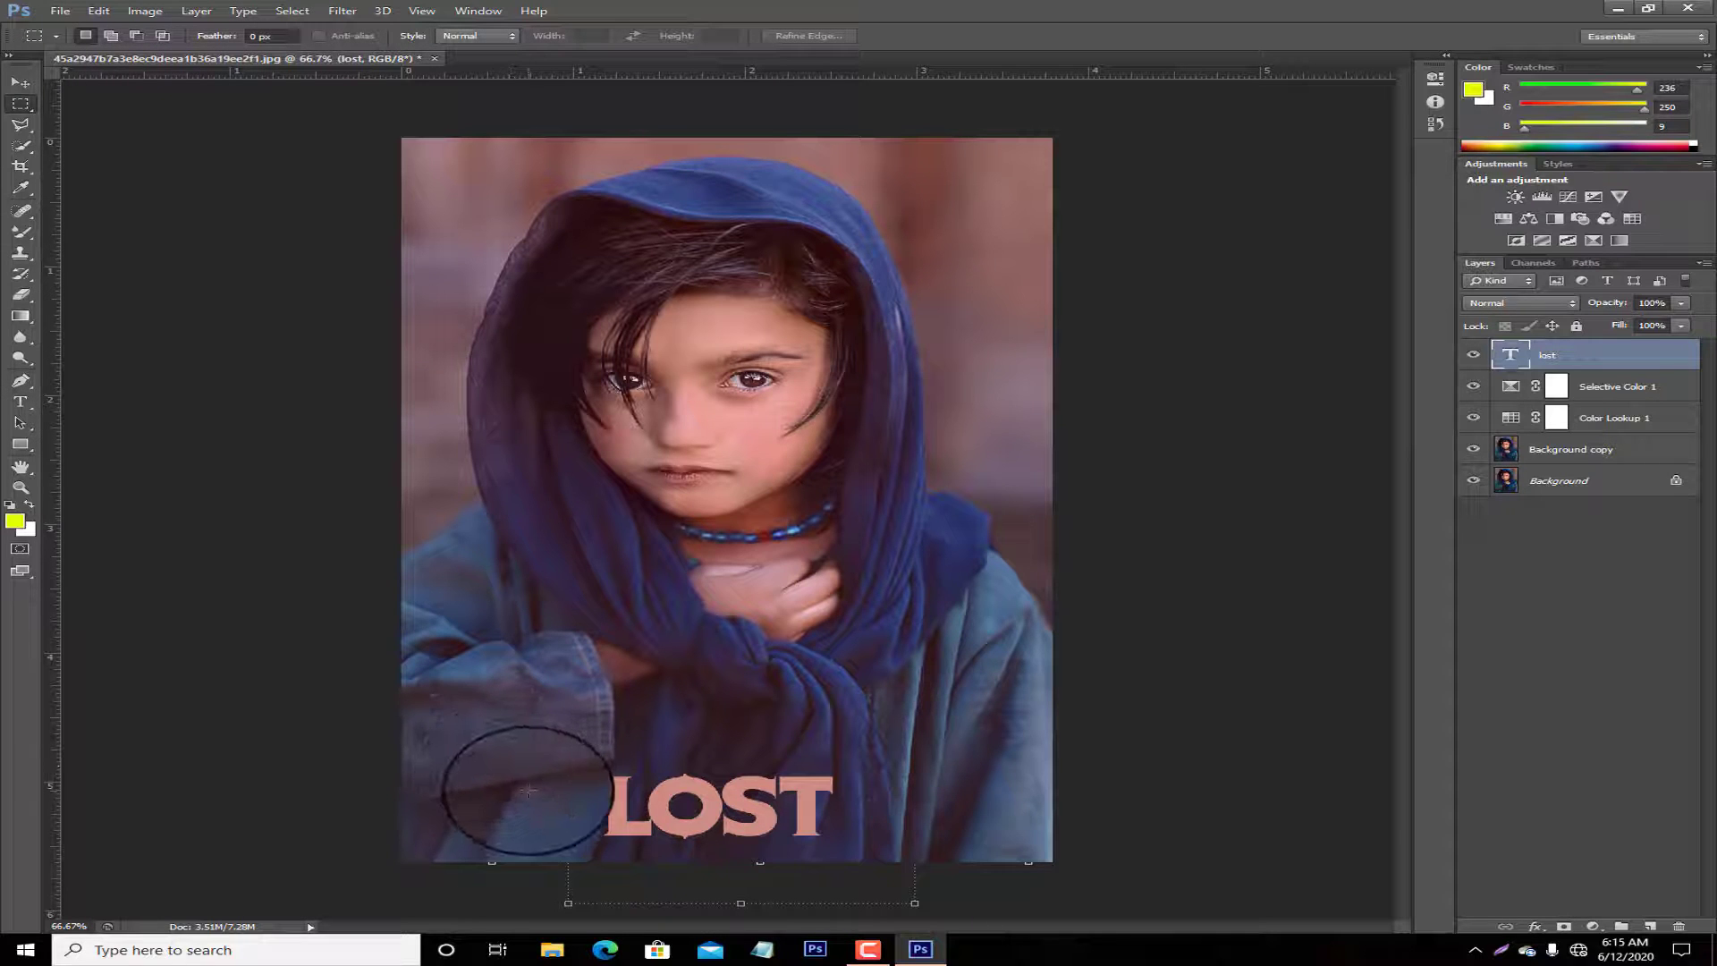
{"action": "left_click_drag", "start_coordinate": [535, 800], "coordinate": [914, 805]}
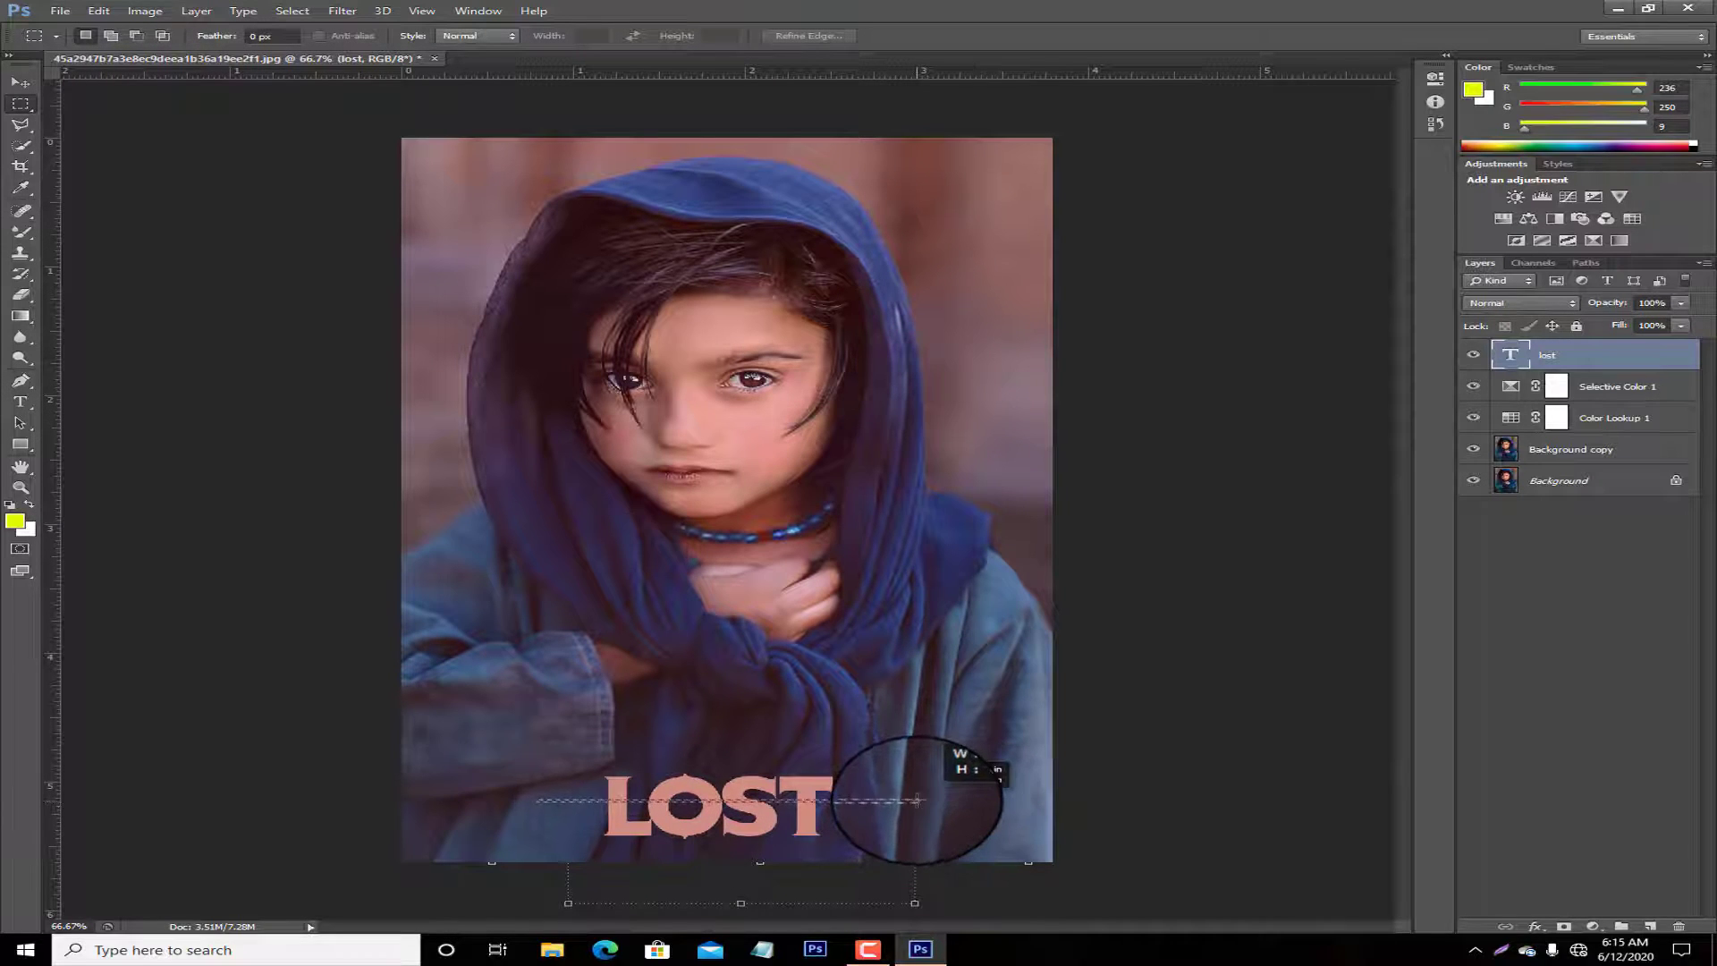
{"action": "left_click_drag", "start_coordinate": [919, 804], "coordinate": [917, 803]}
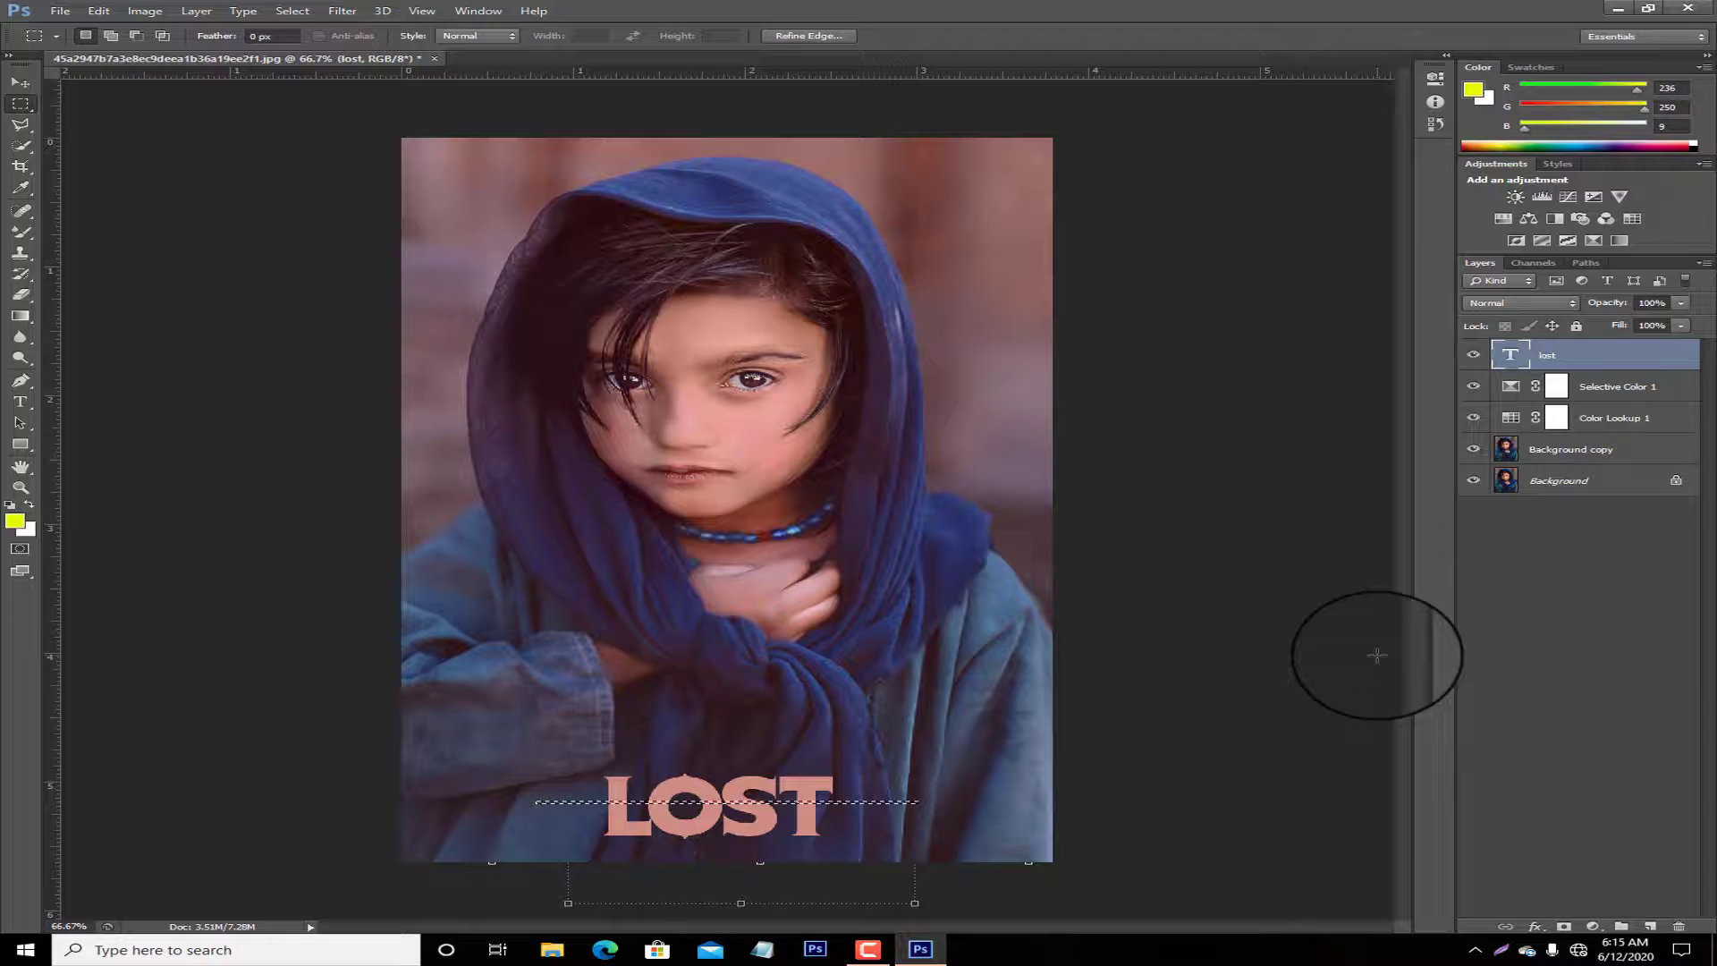
{"action": "left_click", "coordinate": [1598, 474]}
Fill the selection with colour #be8c83, then deselect.
{"action": "key", "text": "shift+F5"}
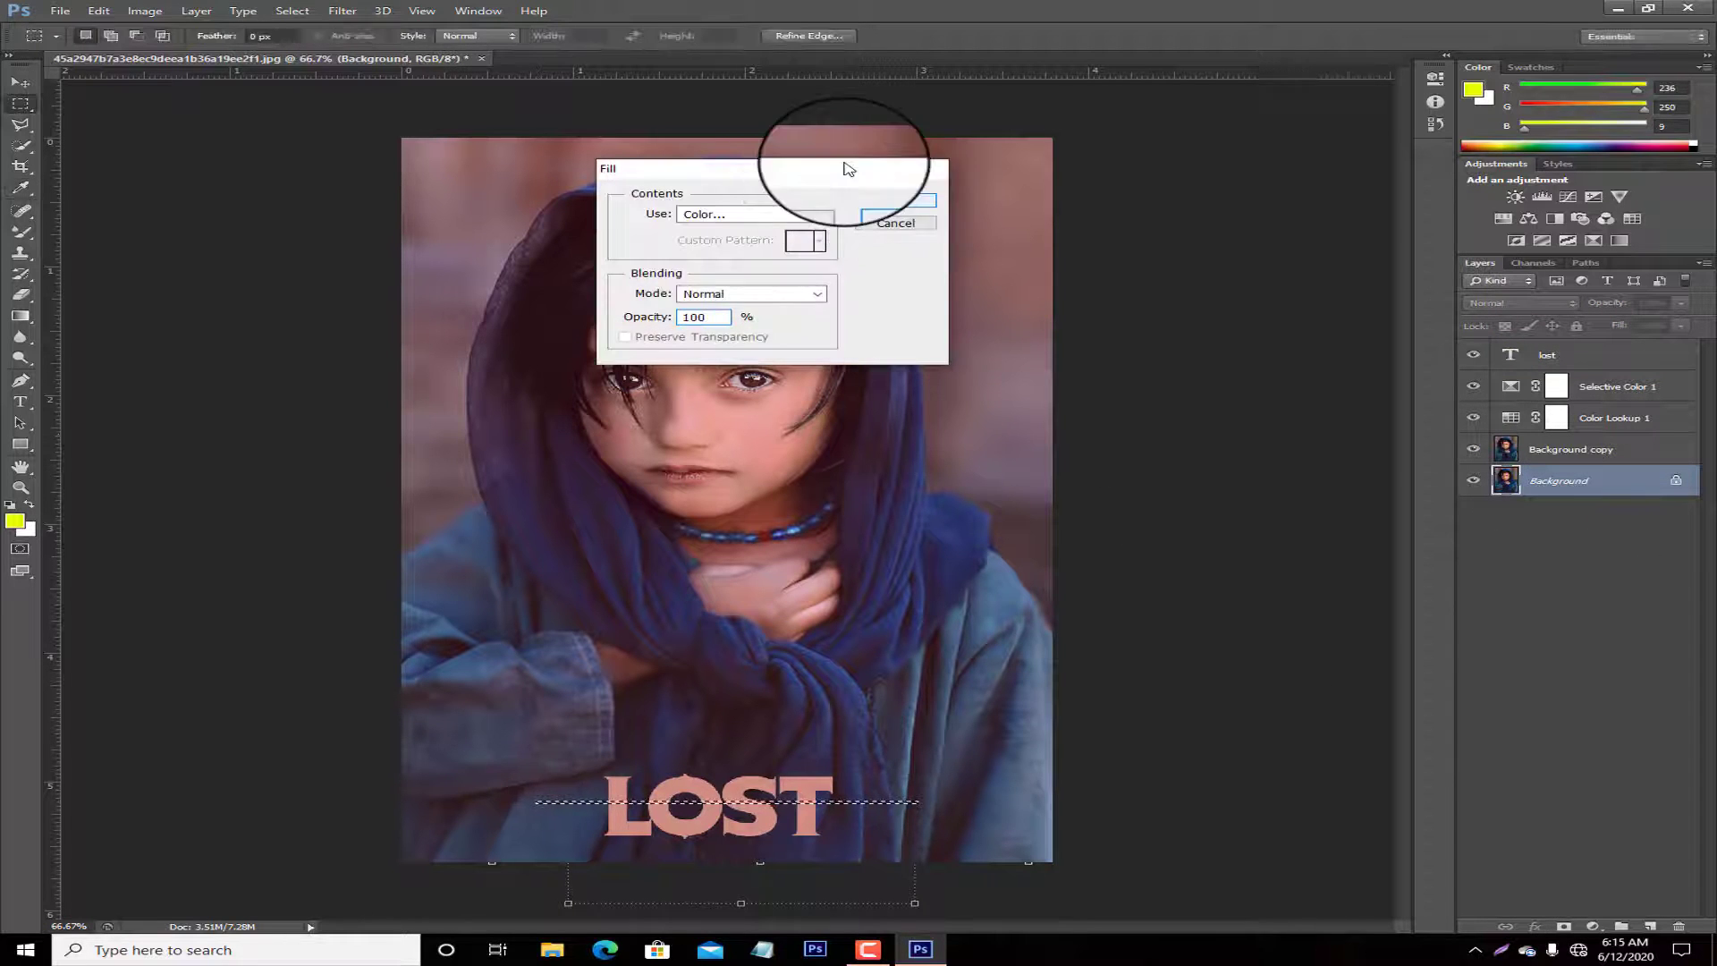
{"action": "key", "text": "Return"}
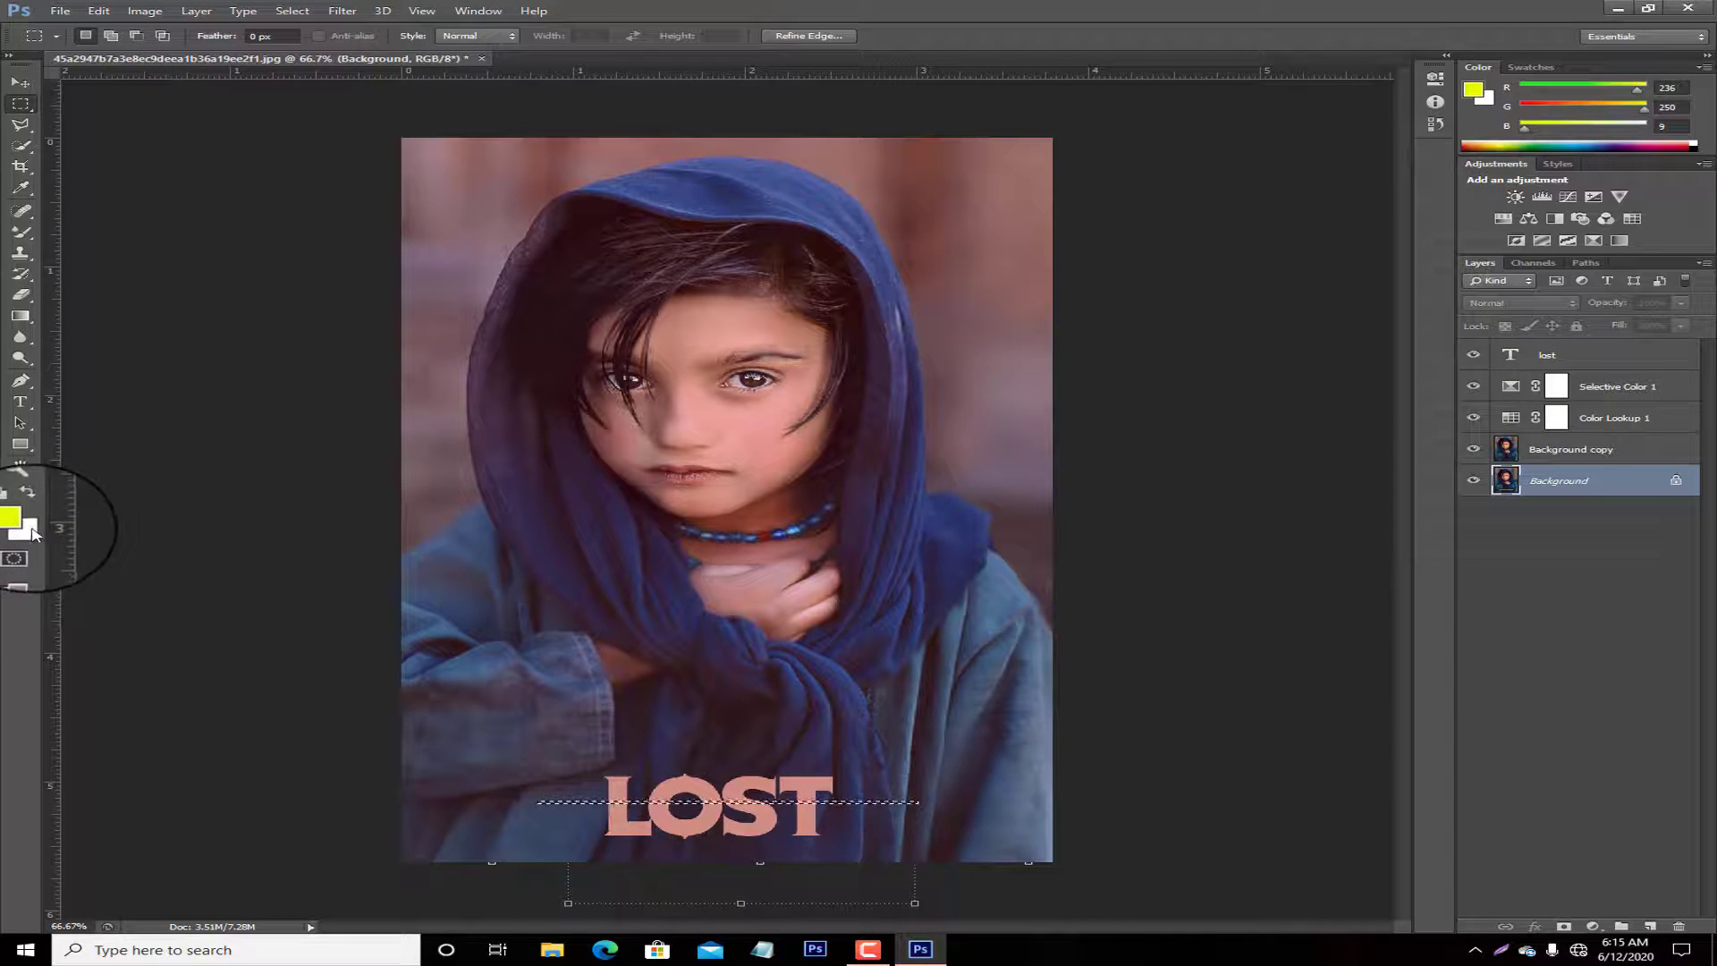
{"action": "key", "text": "shift+F5"}
{"action": "left_click", "coordinate": [729, 213]}
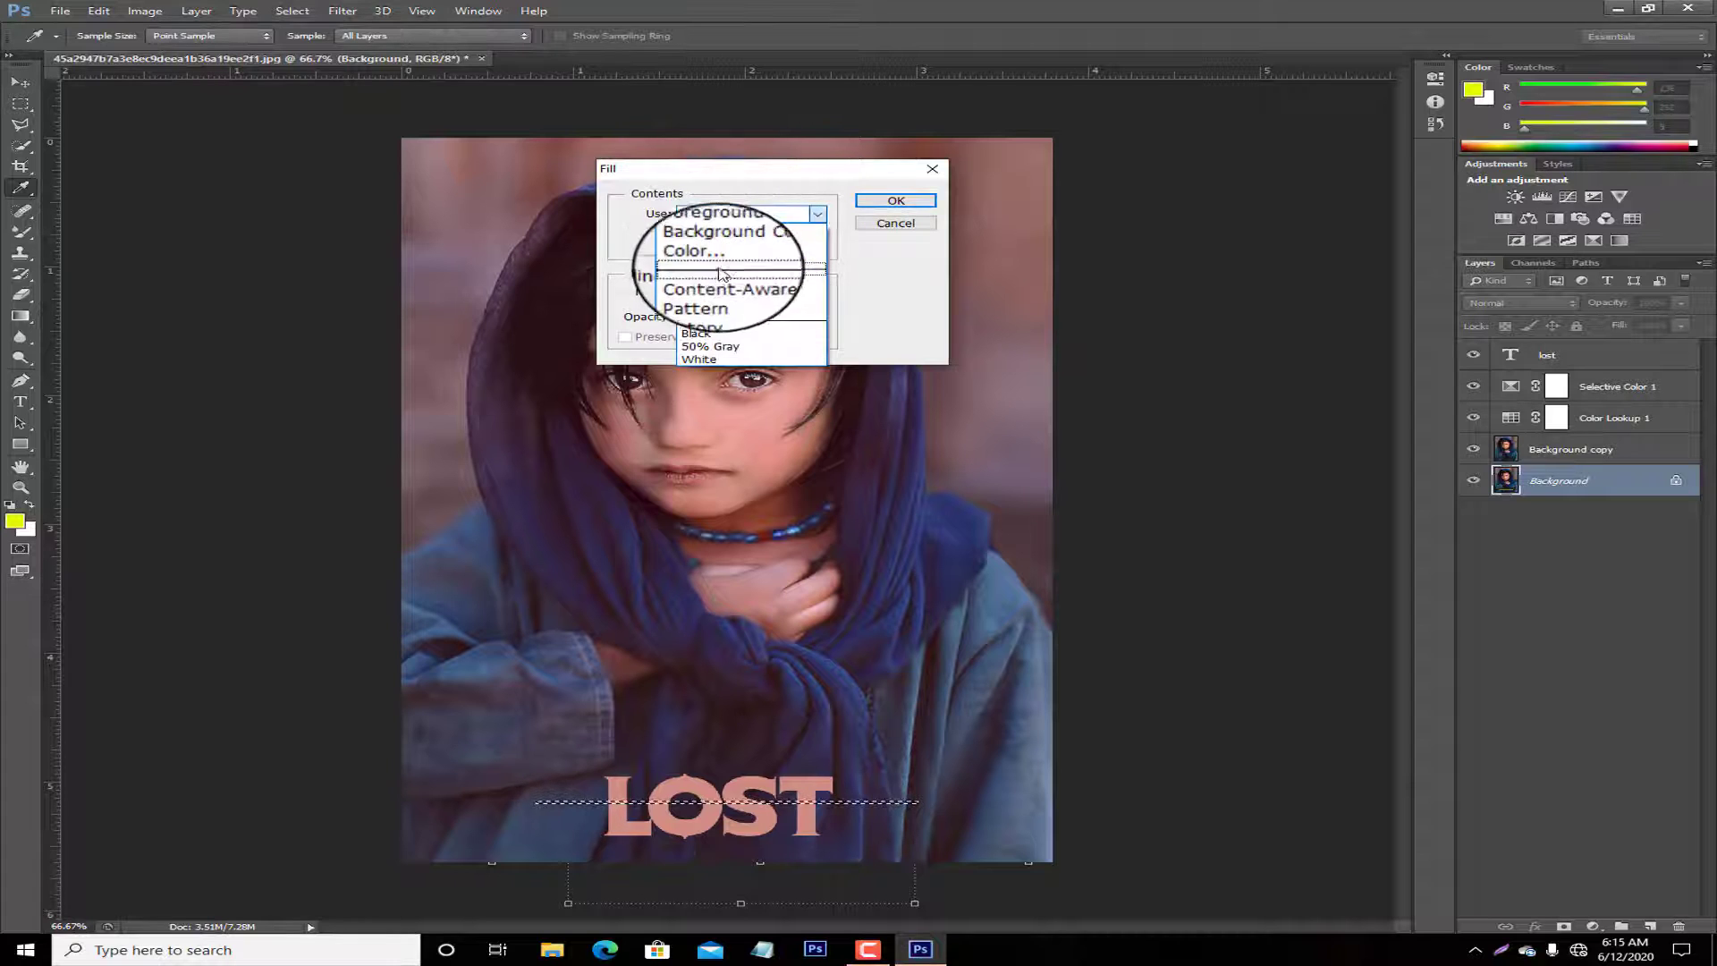
{"action": "left_click", "coordinate": [707, 251]}
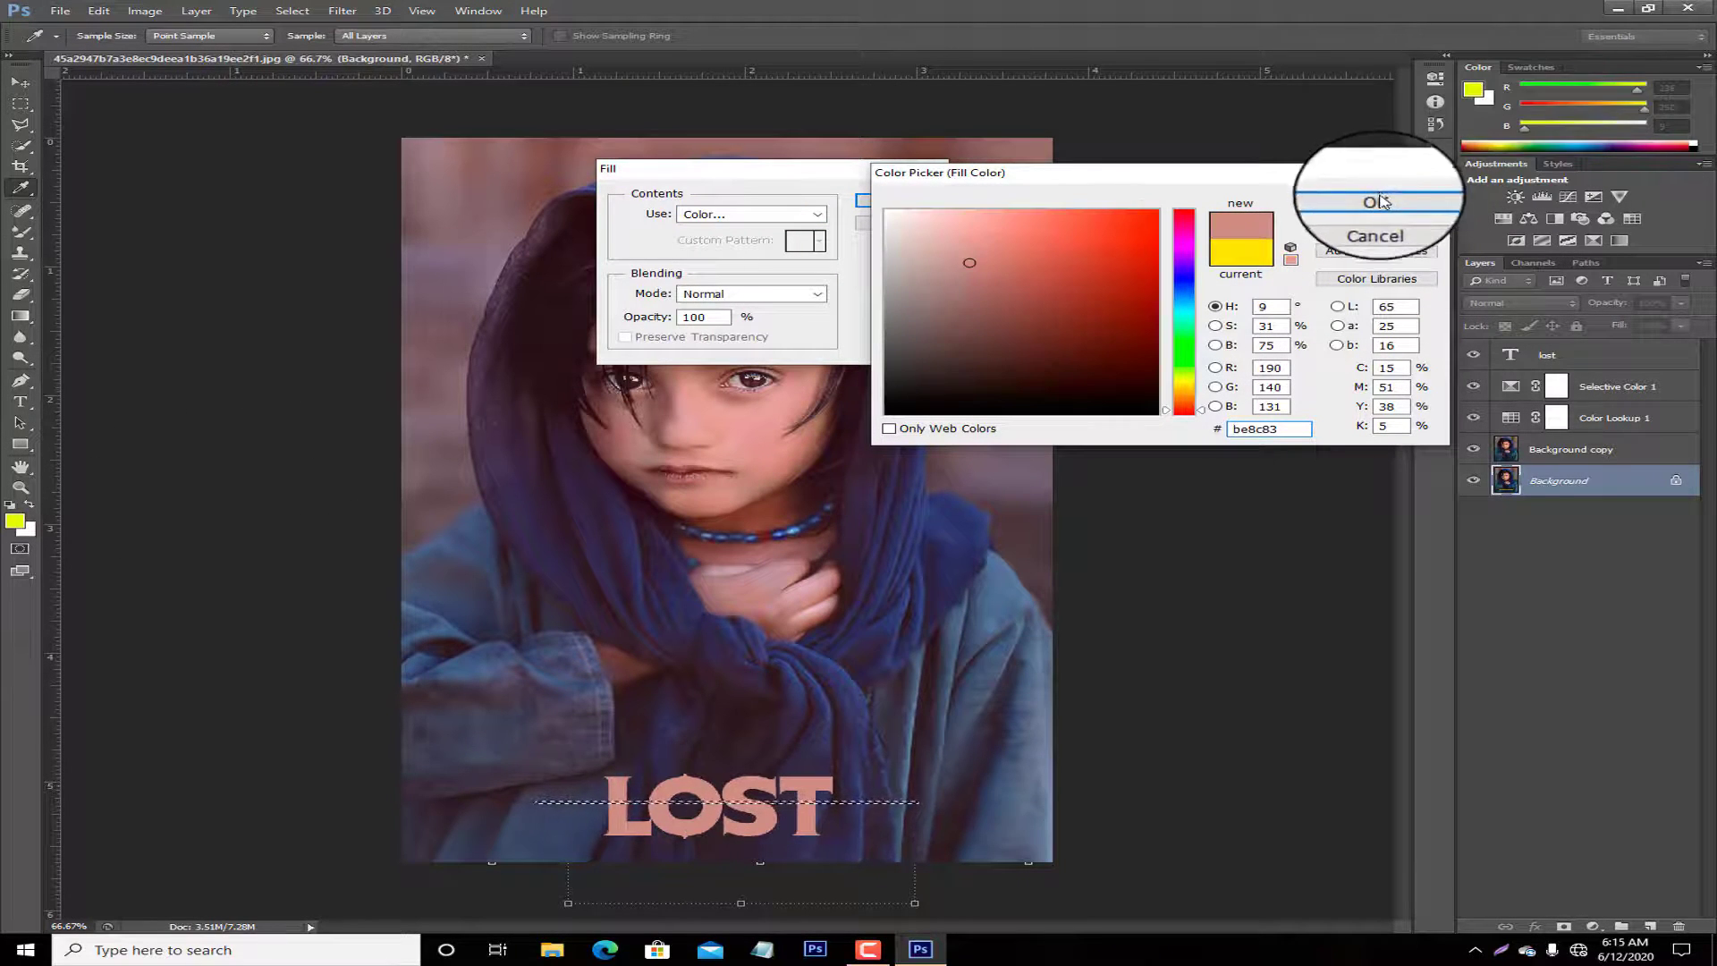
{"action": "left_click", "coordinate": [1376, 200]}
{"action": "left_click", "coordinate": [895, 199]}
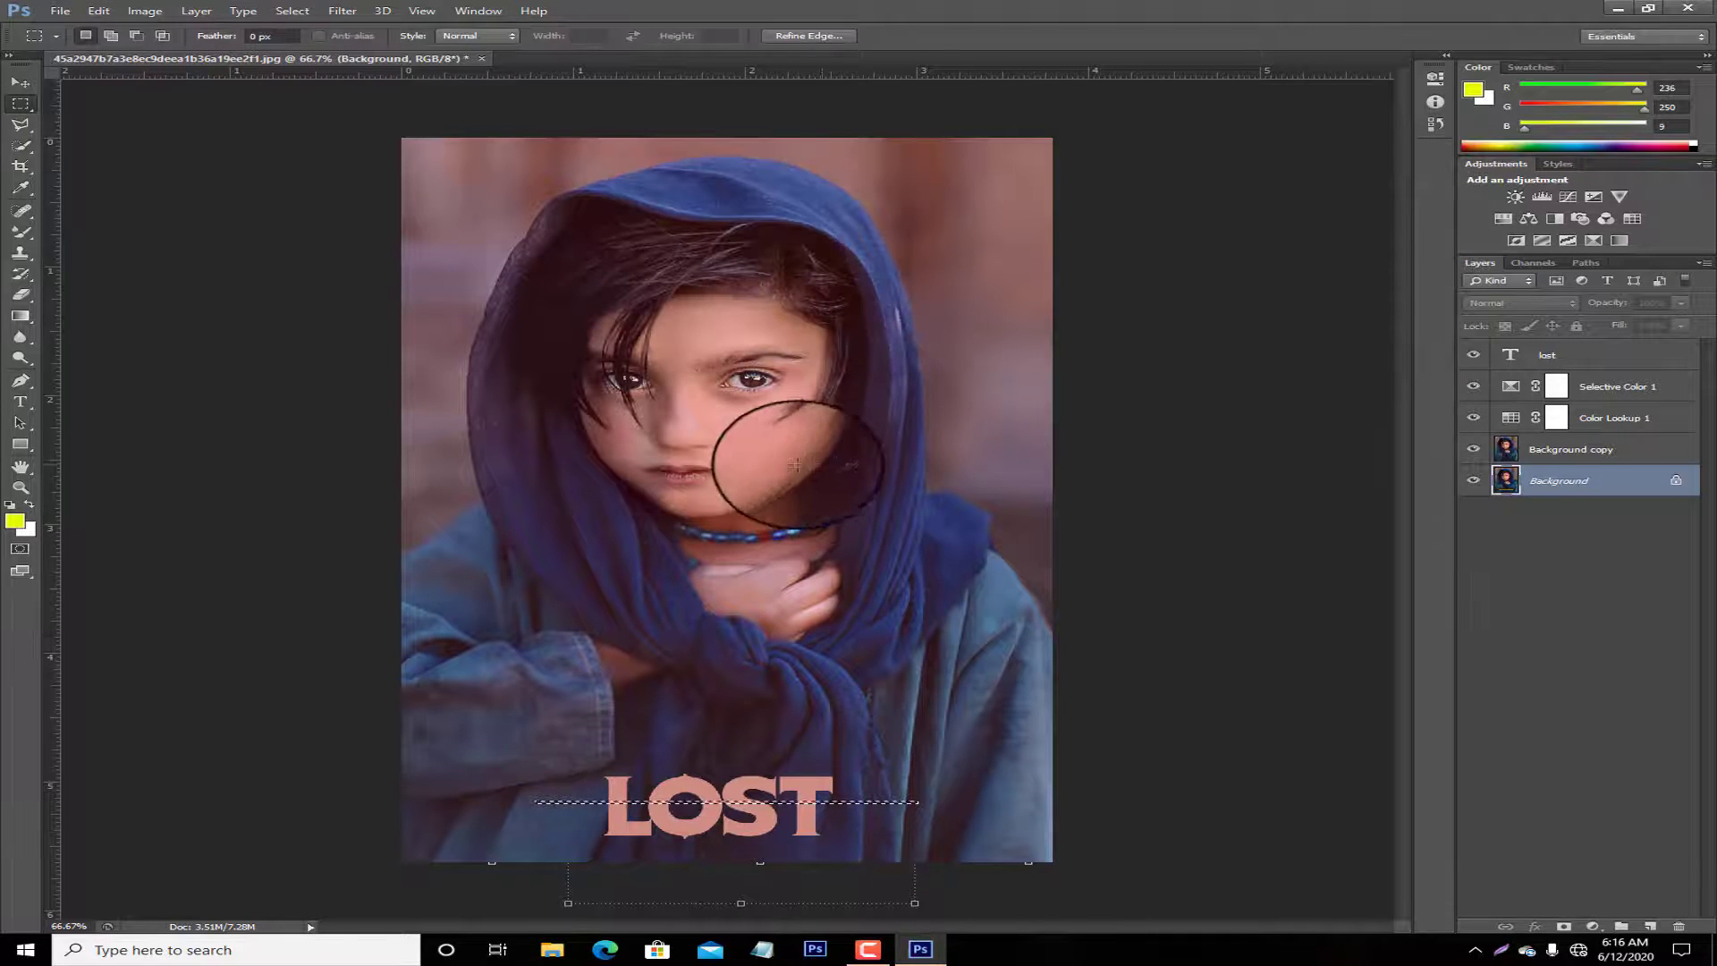
{"action": "right_click", "coordinate": [744, 448]}
{"action": "left_click", "coordinate": [787, 452]}
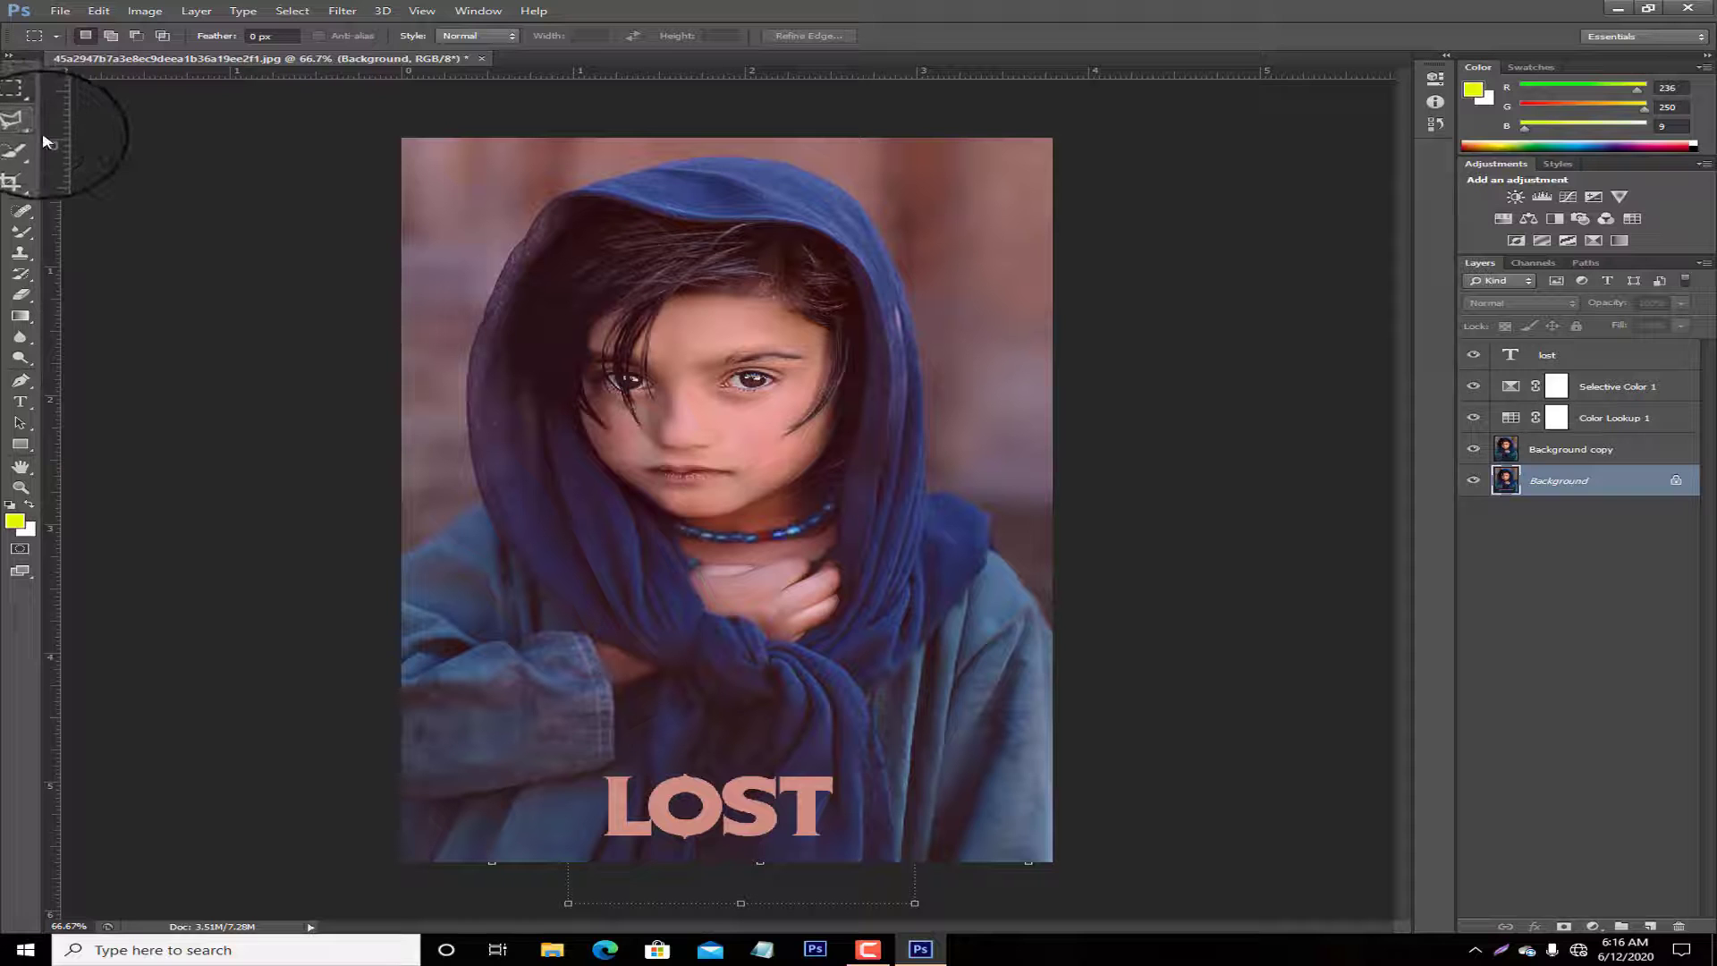
Save the poster as JPEG '1' at Maximum quality 12.
{"action": "key", "text": "ctrl+shift+s"}
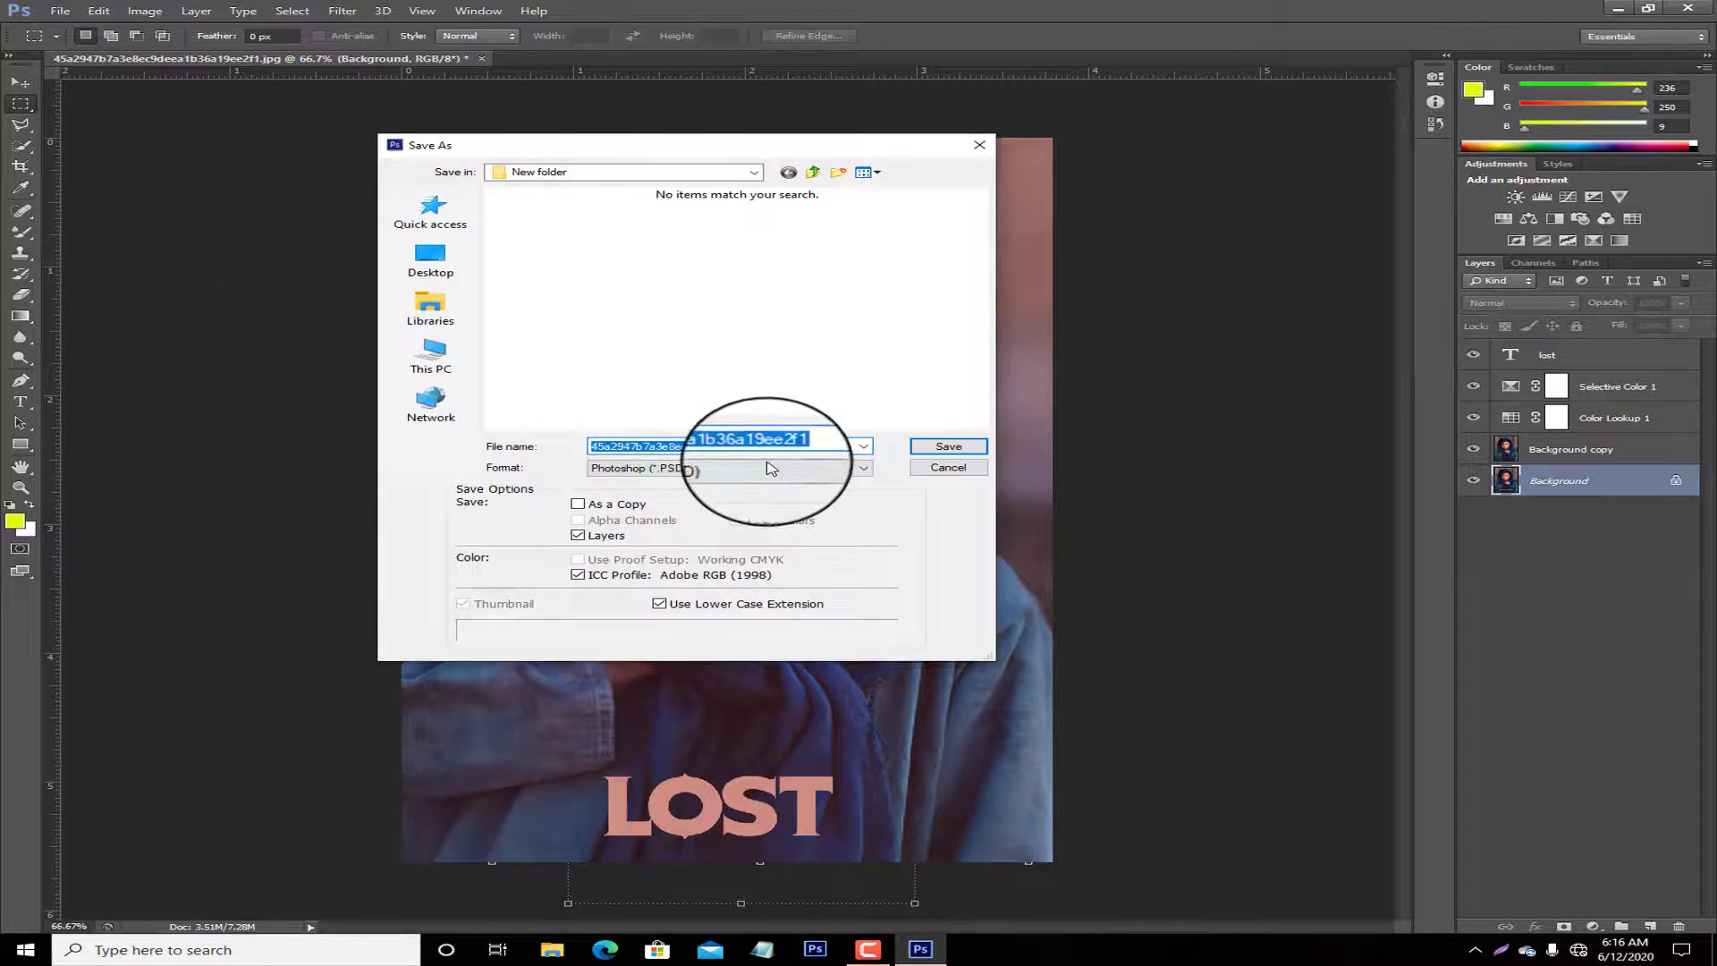
{"action": "left_click", "coordinate": [729, 467]}
{"action": "left_click", "coordinate": [743, 580]}
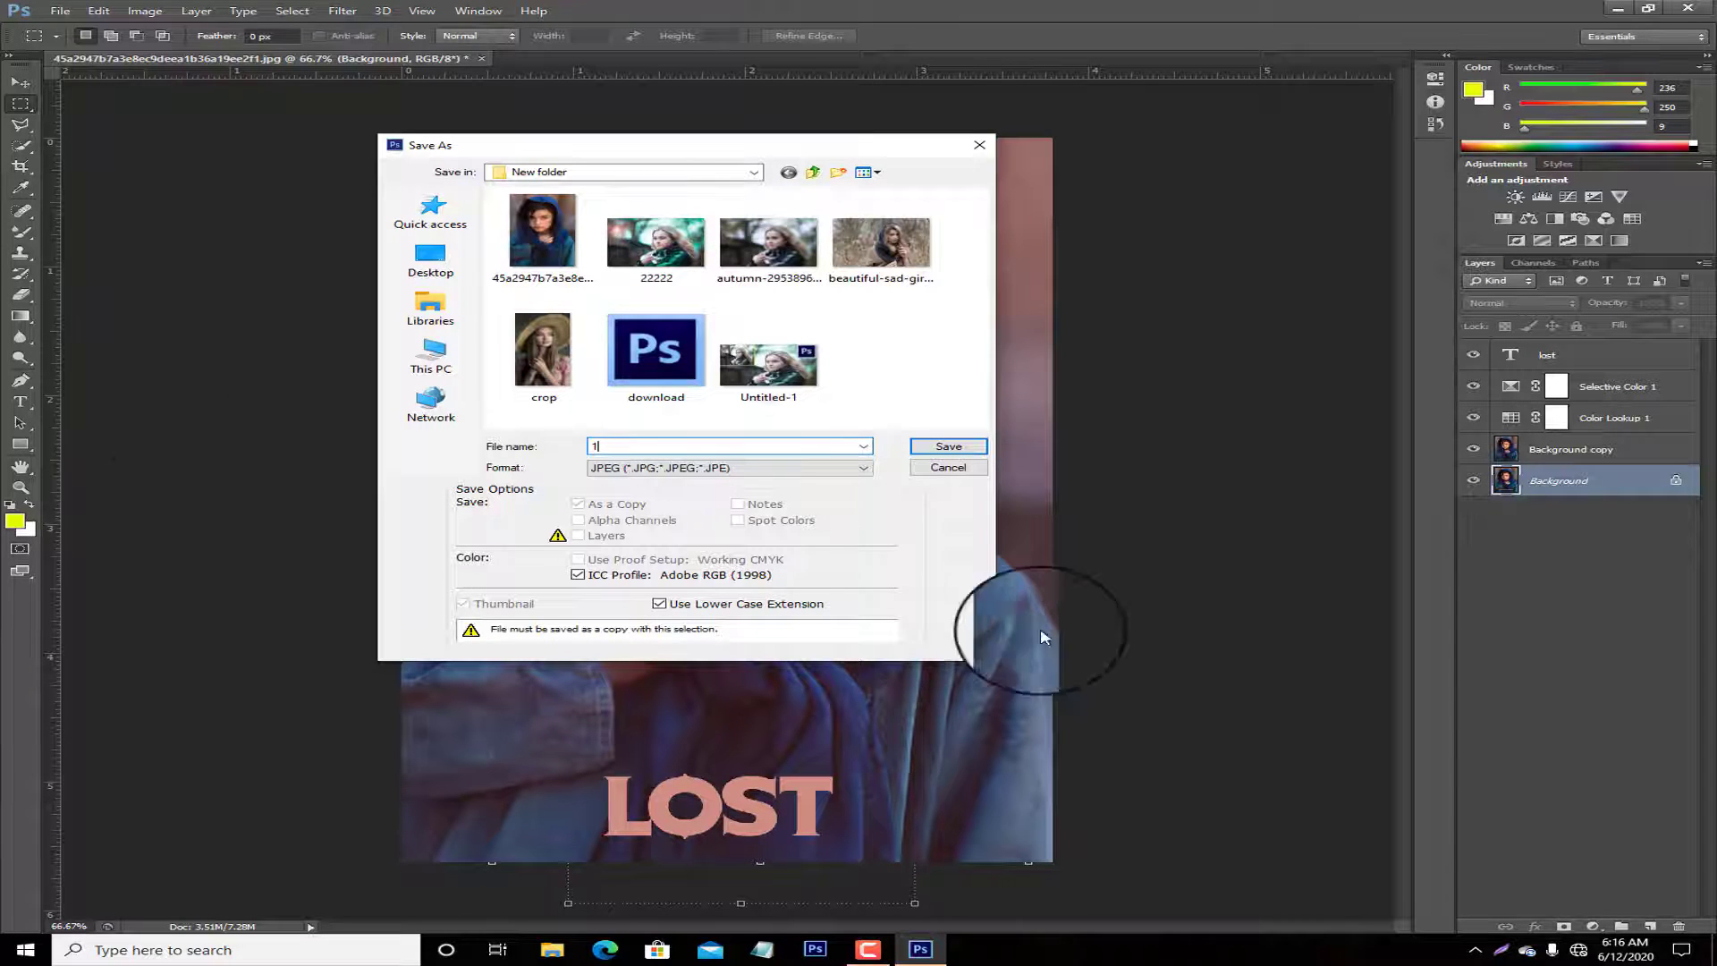
{"action": "left_click", "coordinate": [944, 446]}
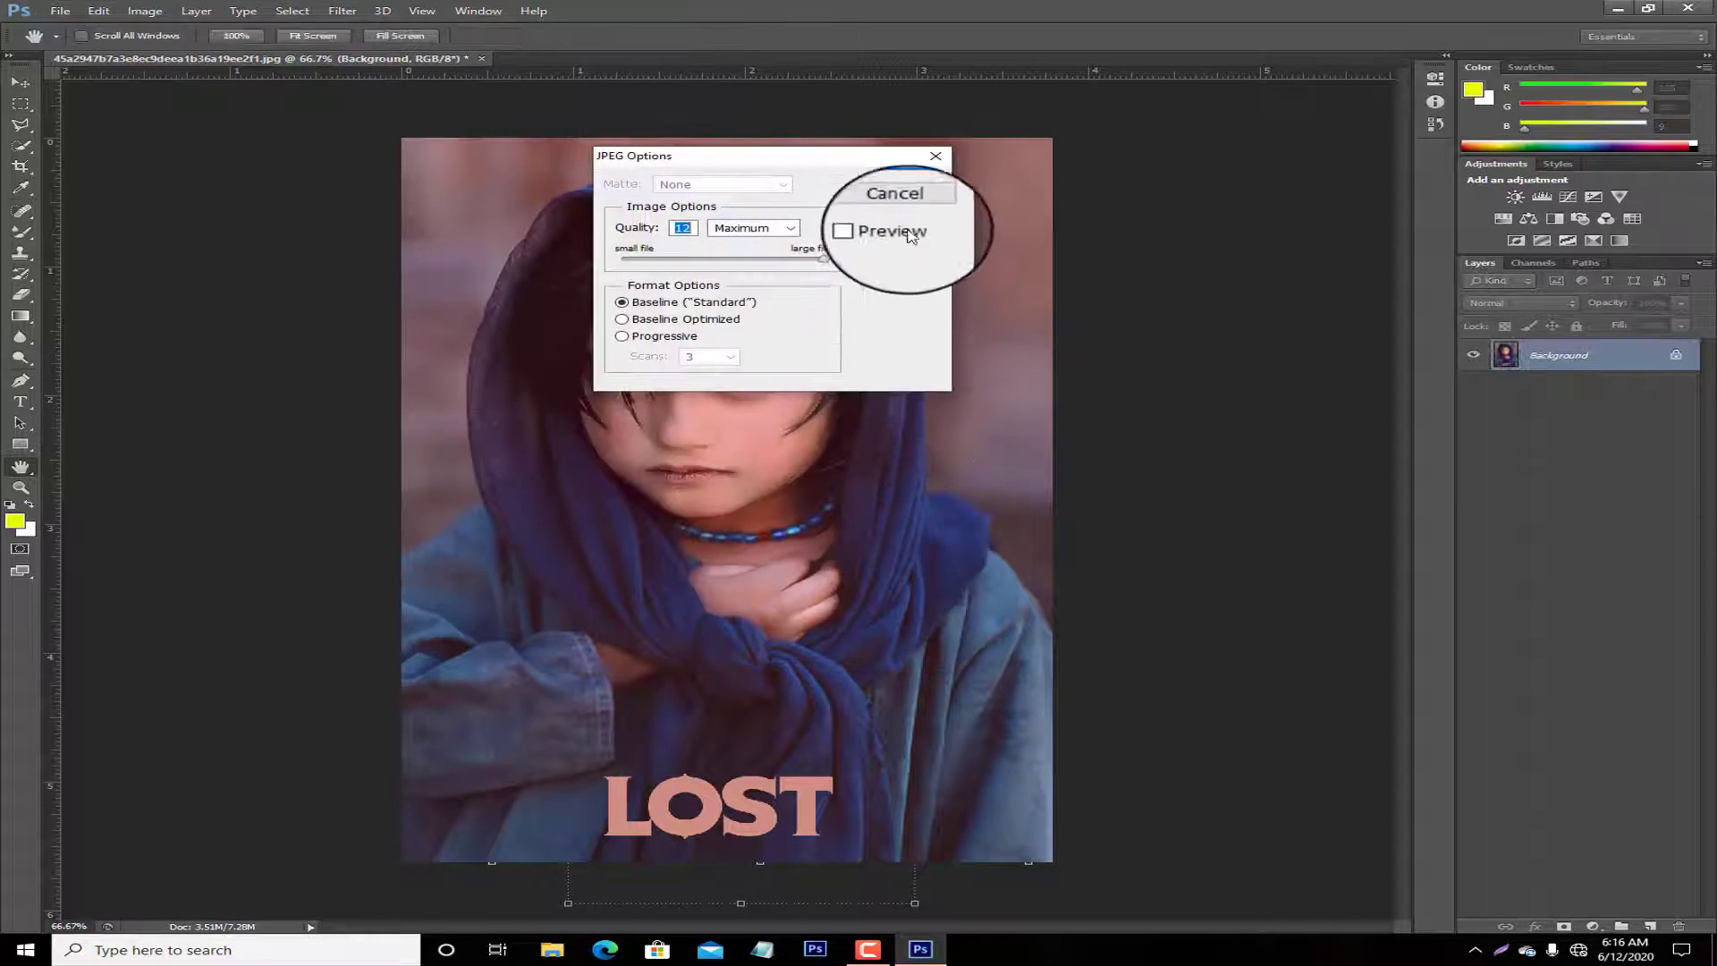
{"action": "left_click", "coordinate": [893, 180]}
{"action": "left_click", "coordinate": [21, 104]}
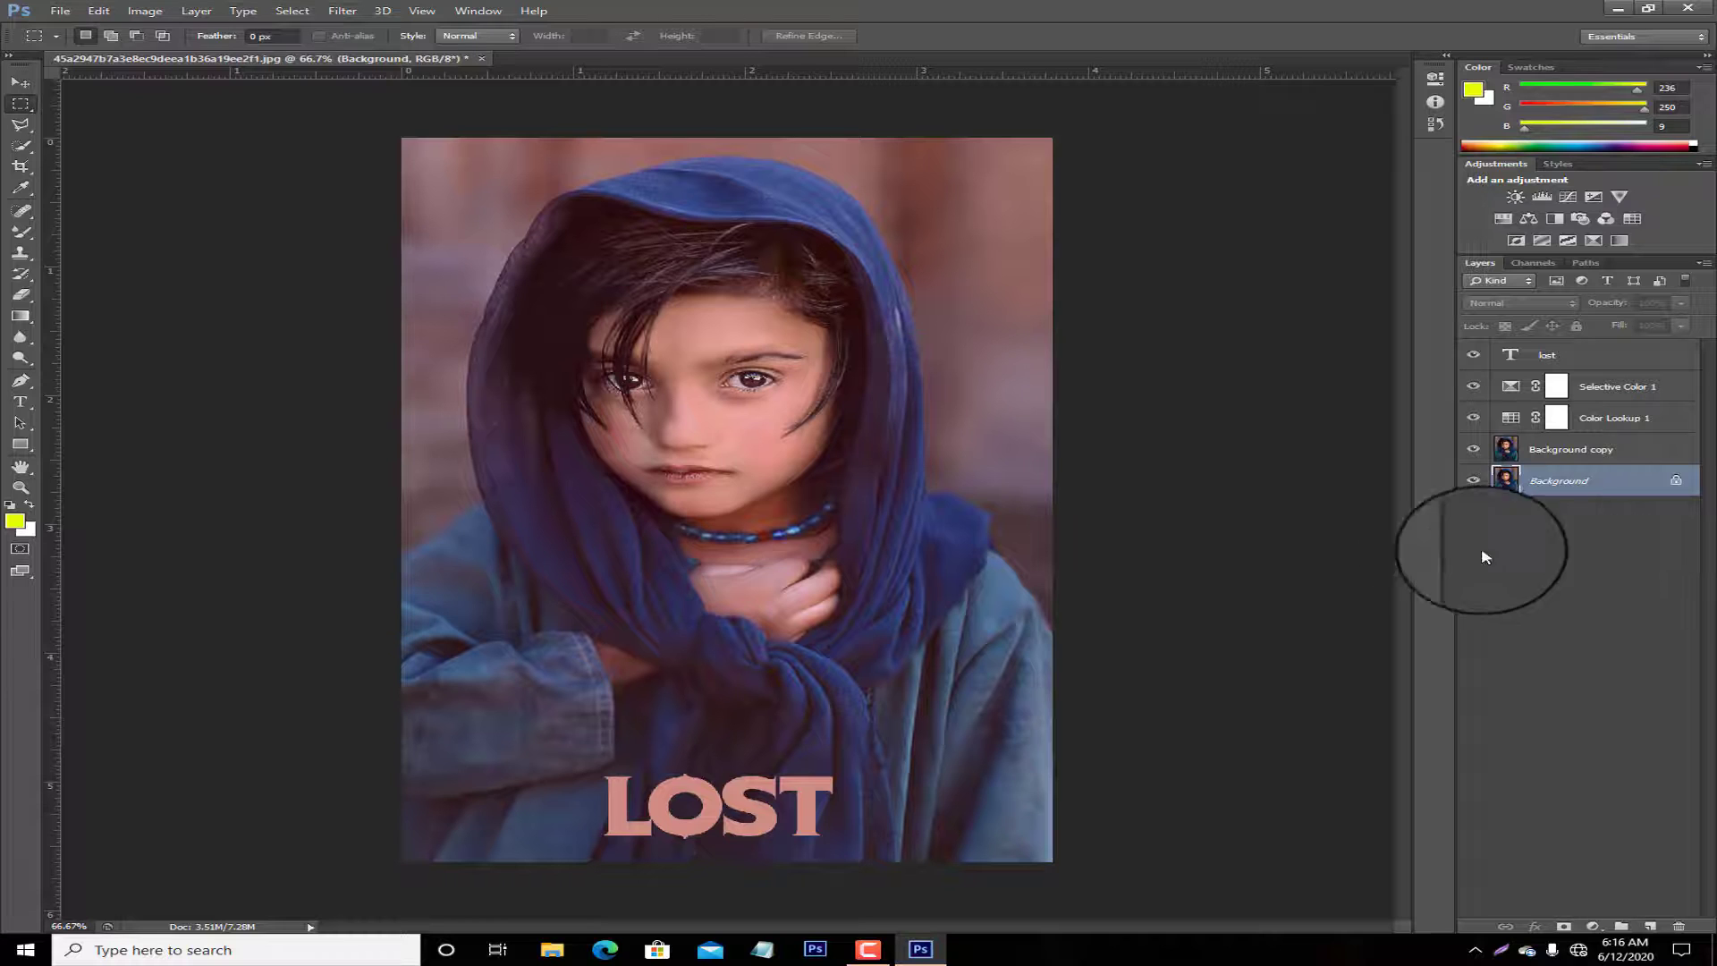
Close the document without saving the layered version.
{"action": "left_click", "coordinate": [481, 58]}
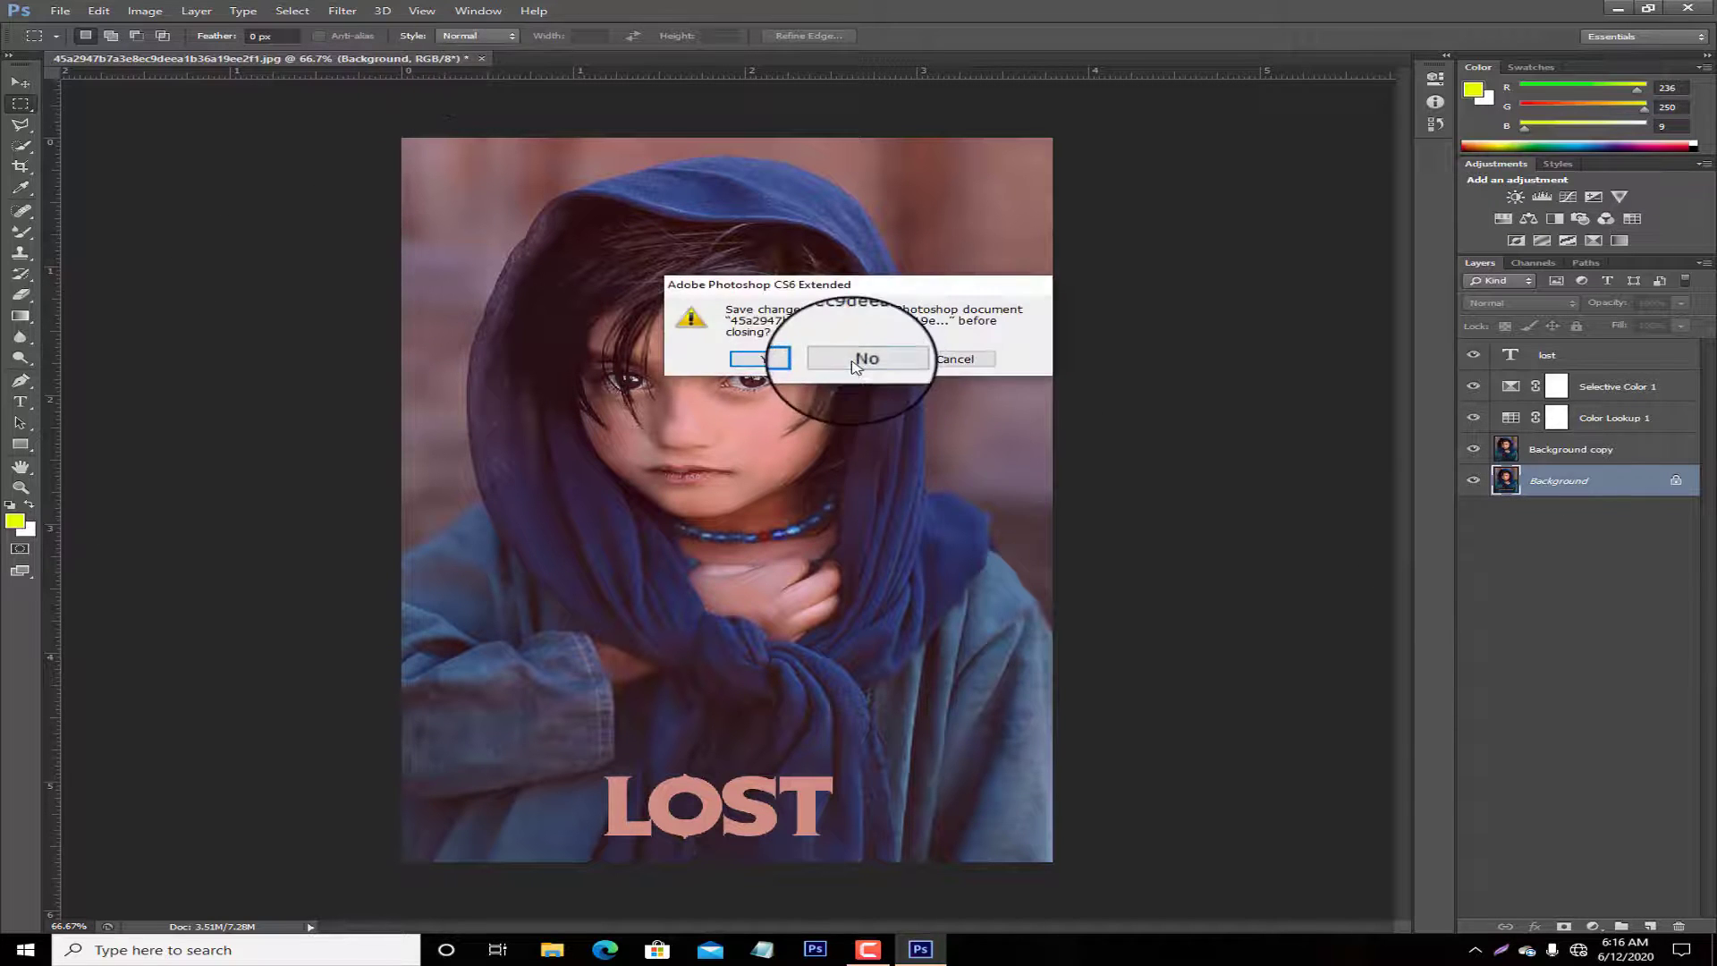
{"action": "left_click", "coordinate": [862, 349]}
{"action": "left_click", "coordinate": [60, 10]}
Begin opening the original portrait photo through Camera Raw, then cancel it.
{"action": "left_click", "coordinate": [49, 42]}
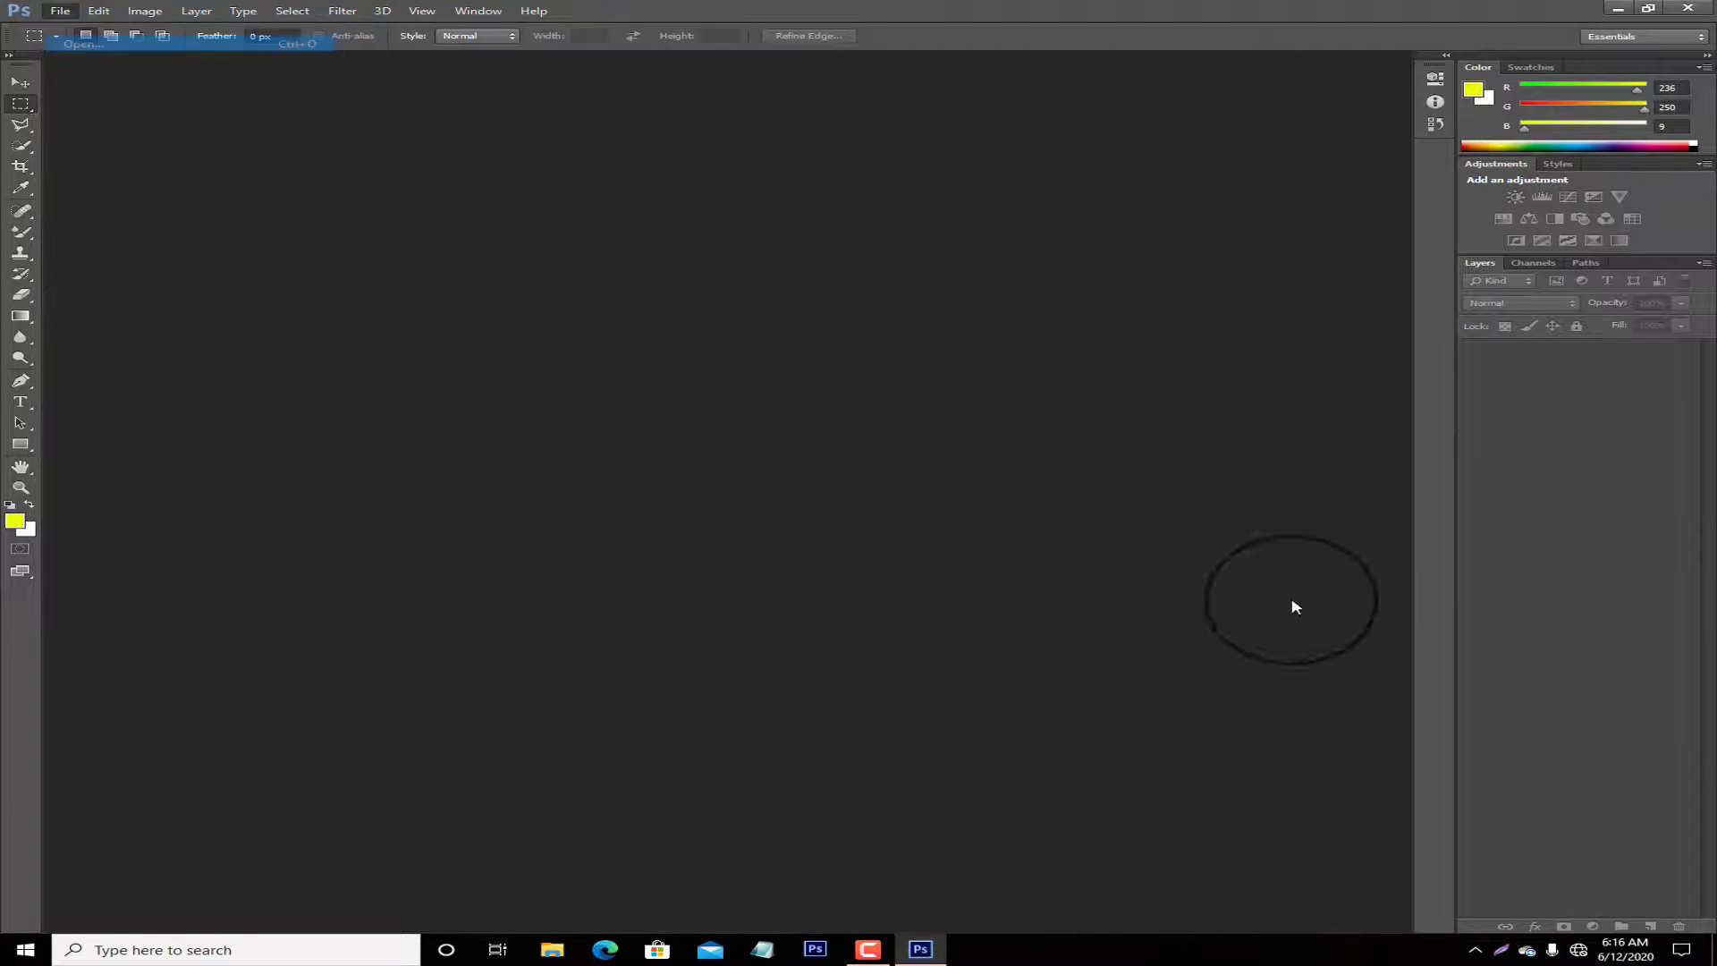
{"action": "double_click", "coordinate": [559, 282]}
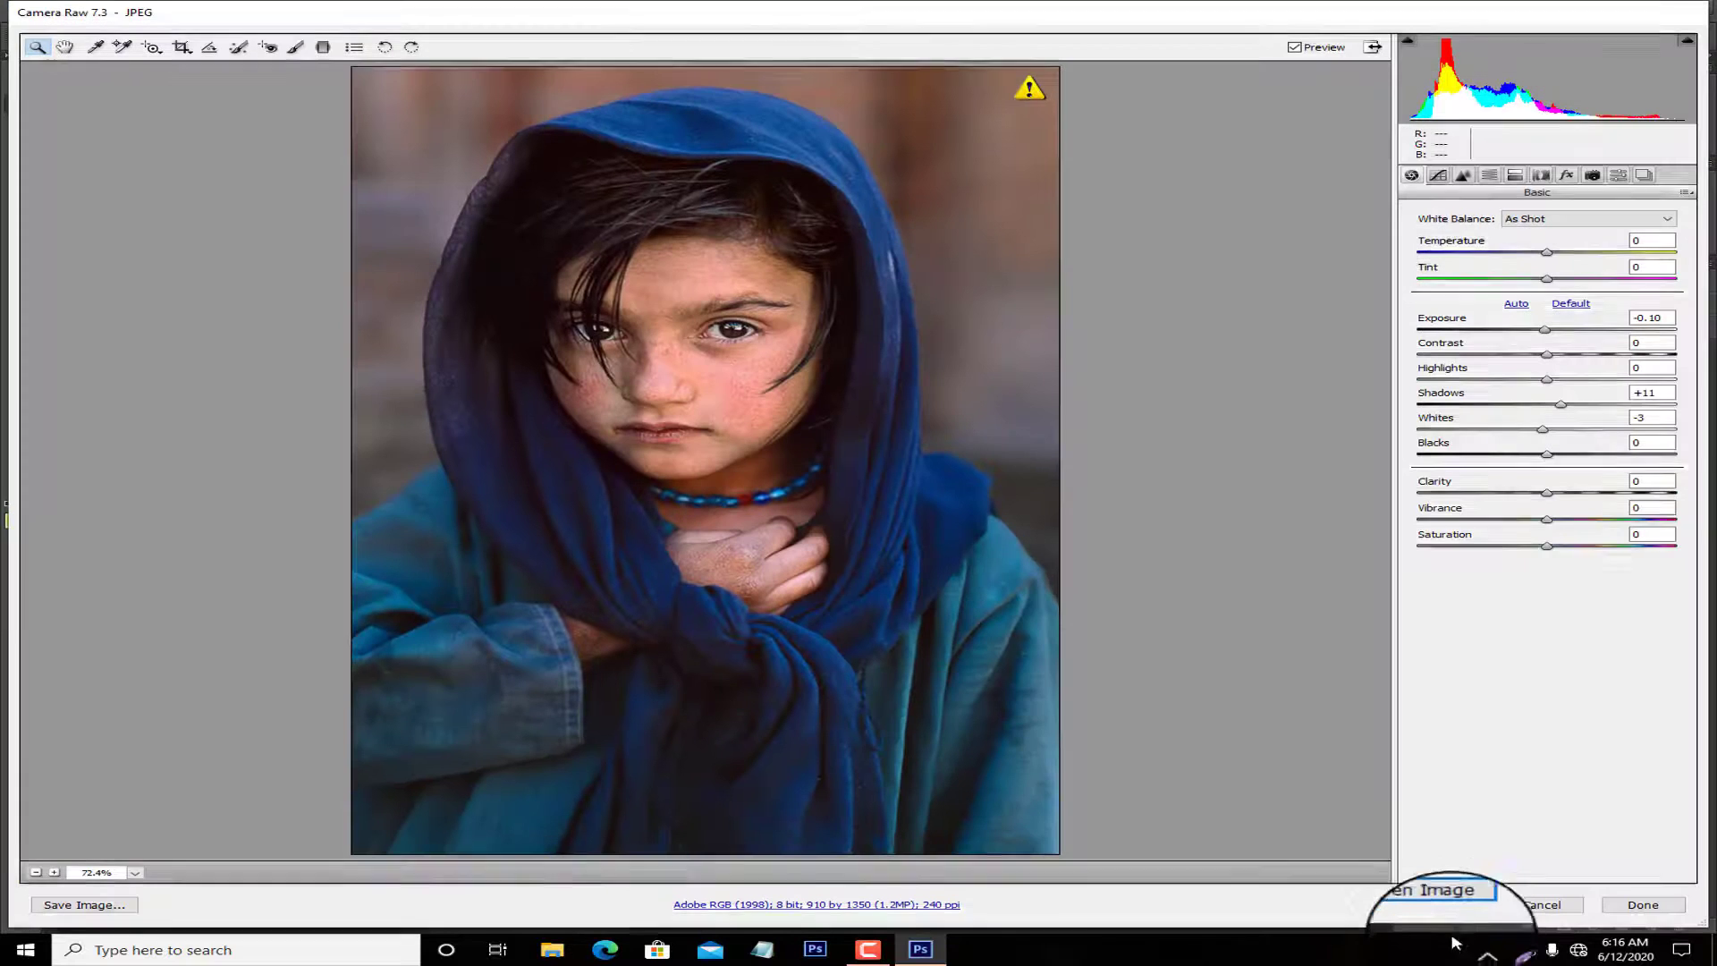
{"action": "left_click", "coordinate": [1431, 899]}
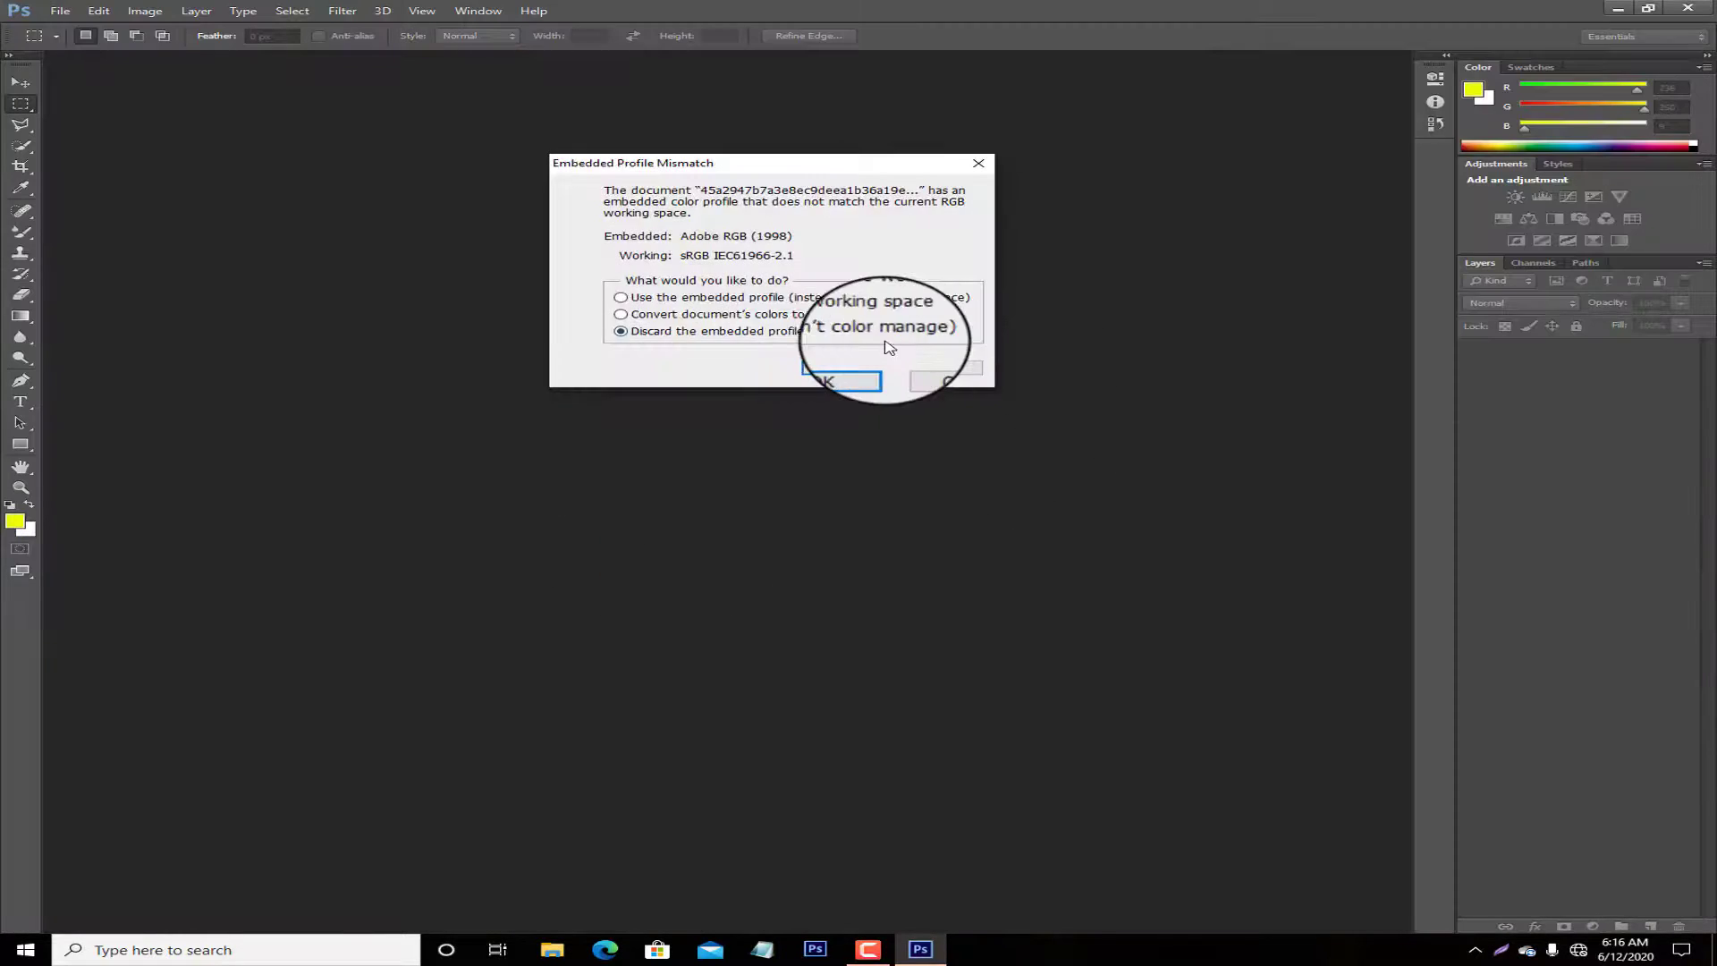
{"action": "left_click", "coordinate": [948, 367]}
Open 111111.jpg in Camera Raw with Temperature -24, Tint lowered, keeping the embedded profile.
{"action": "left_click", "coordinate": [55, 9]}
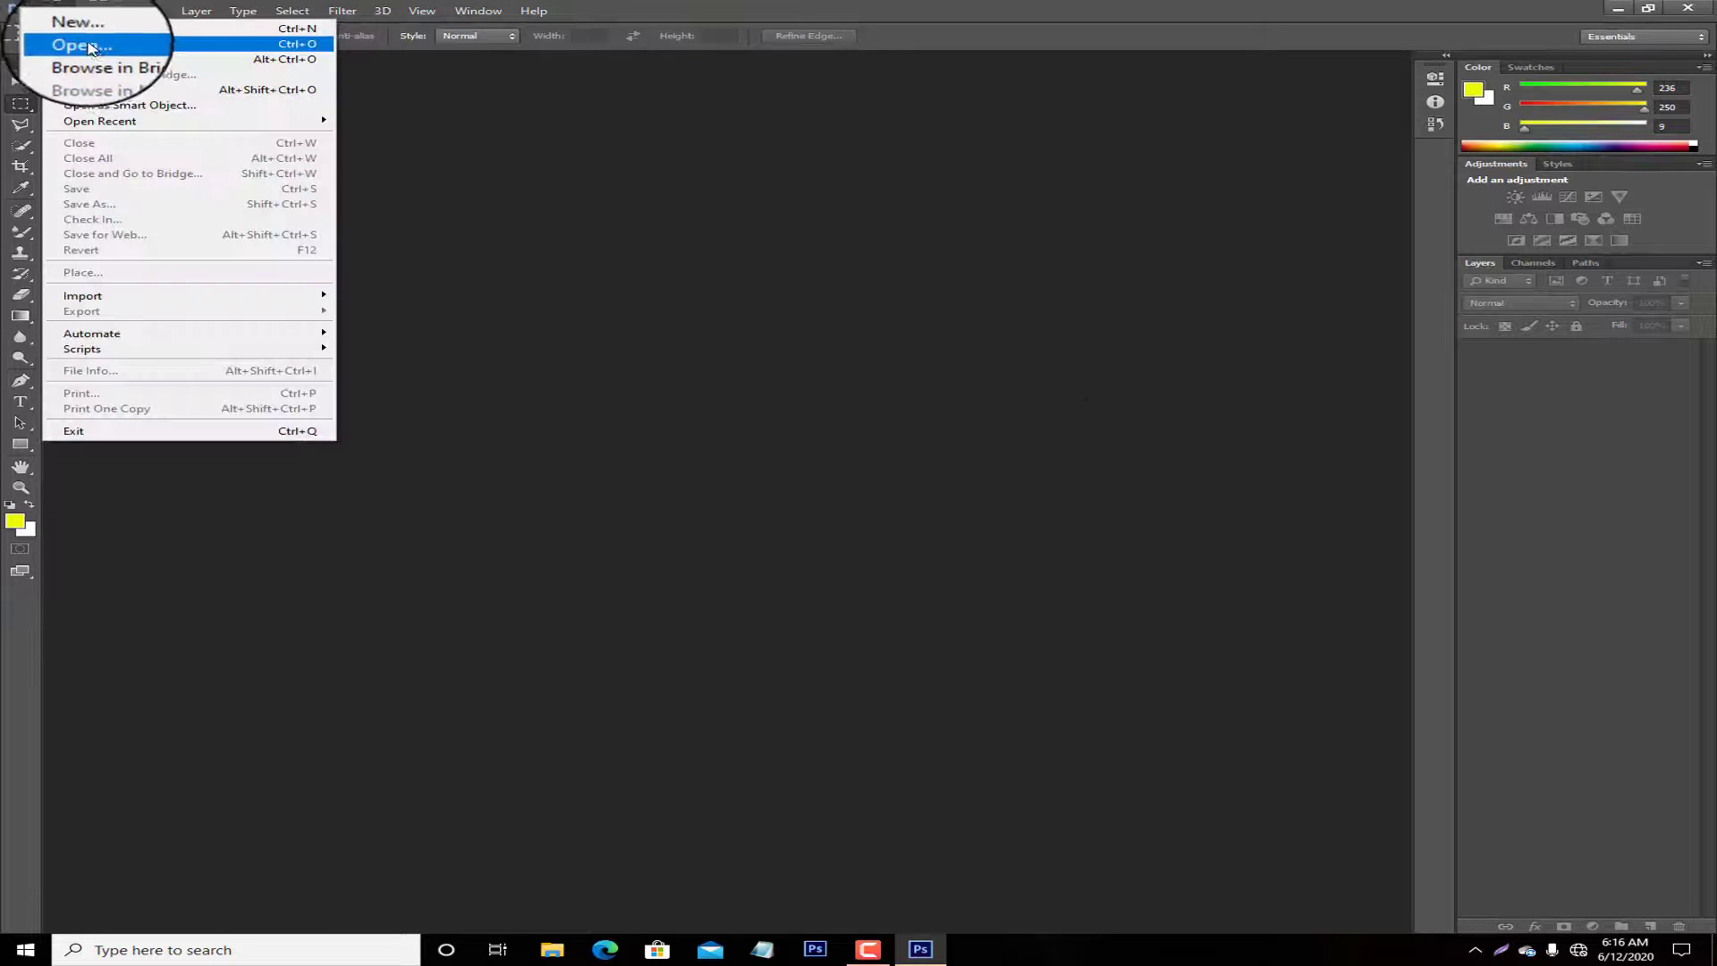
{"action": "left_click", "coordinate": [80, 44]}
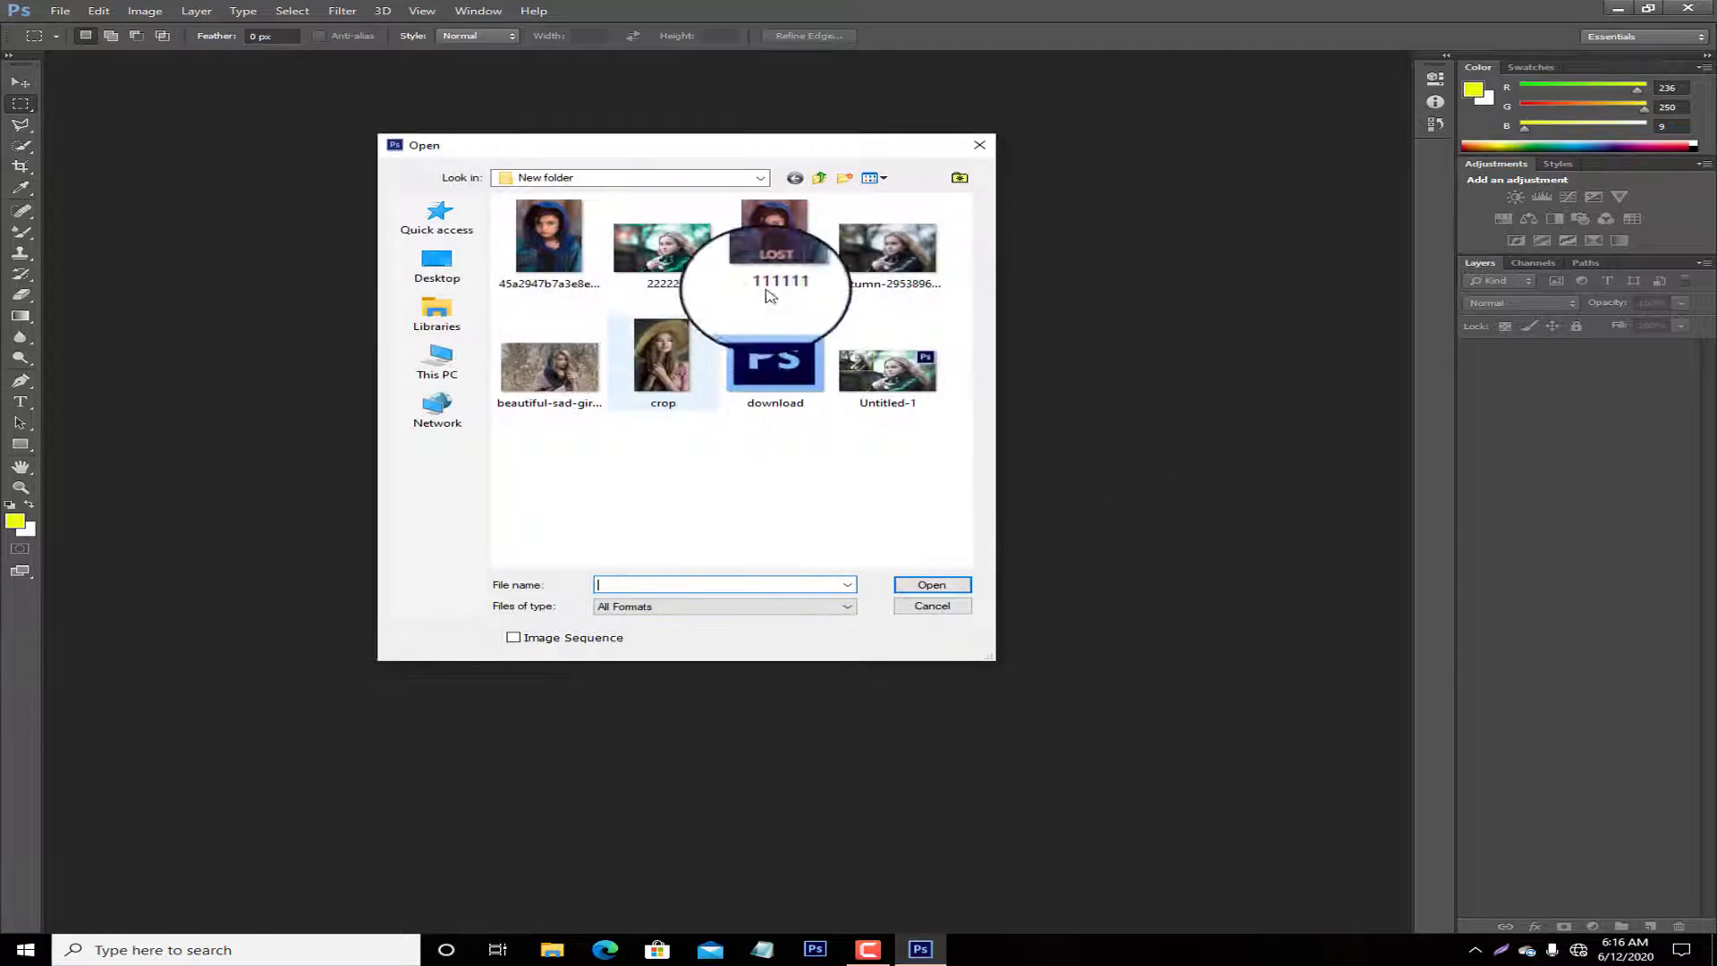
{"action": "double_click", "coordinate": [775, 255]}
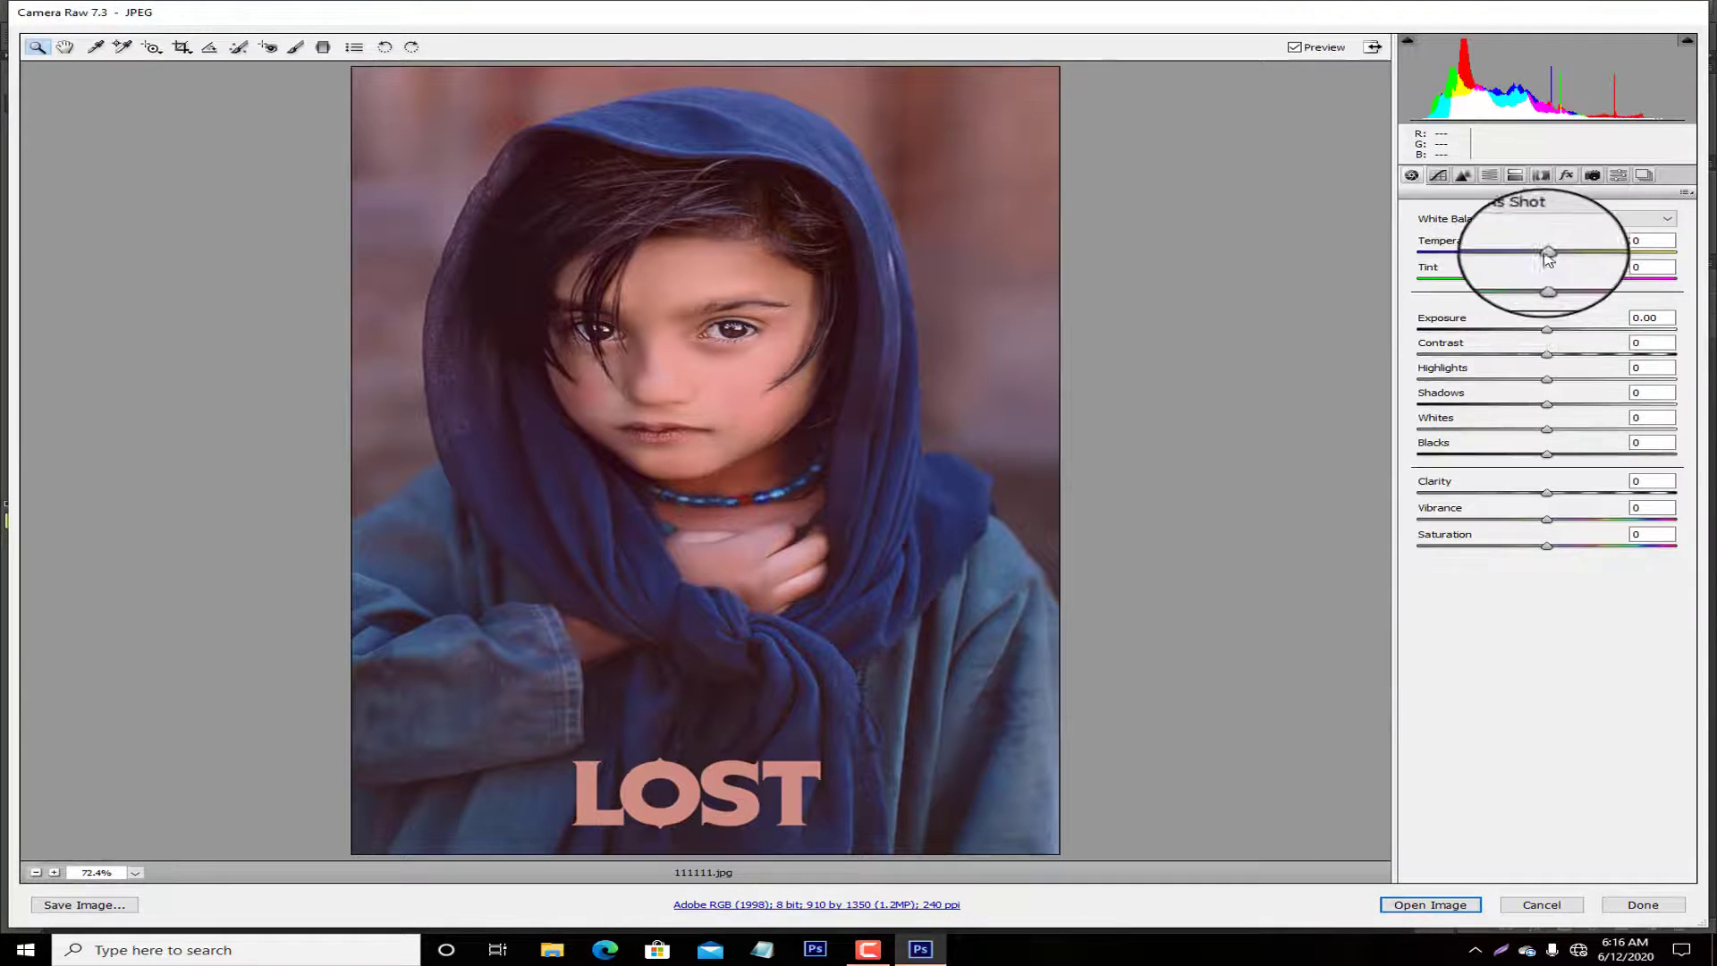
{"action": "left_click_drag", "start_coordinate": [1544, 252], "coordinate": [1513, 255]}
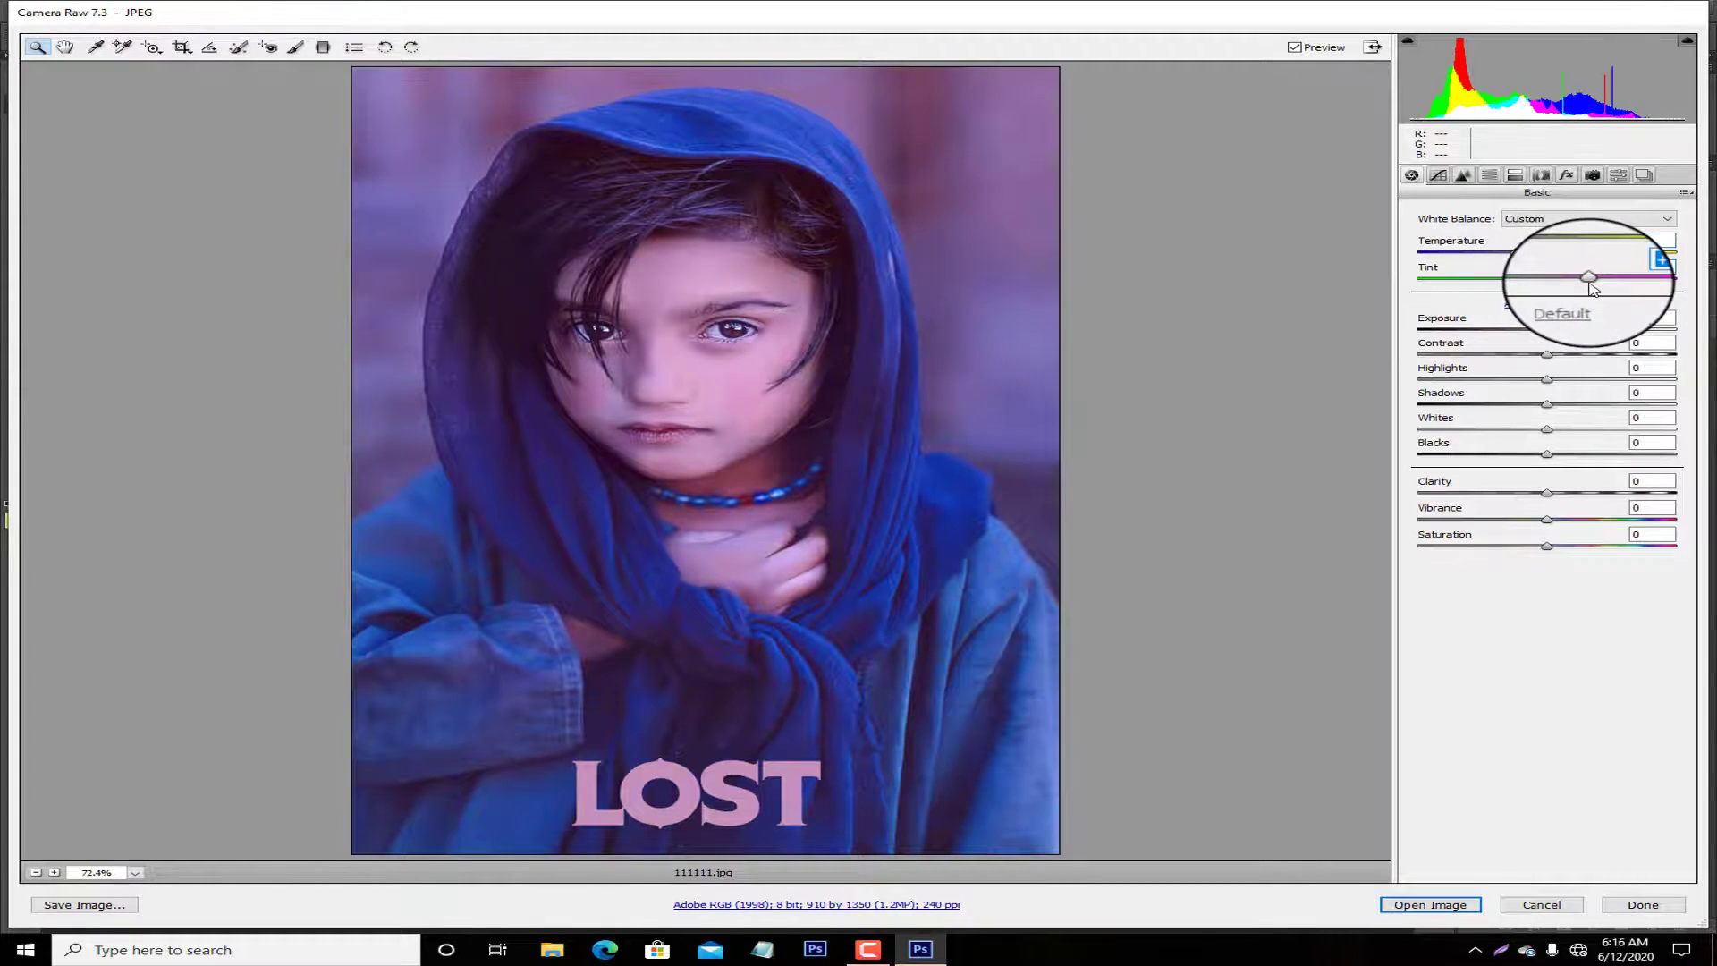
{"action": "left_click_drag", "start_coordinate": [1547, 279], "coordinate": [1506, 285]}
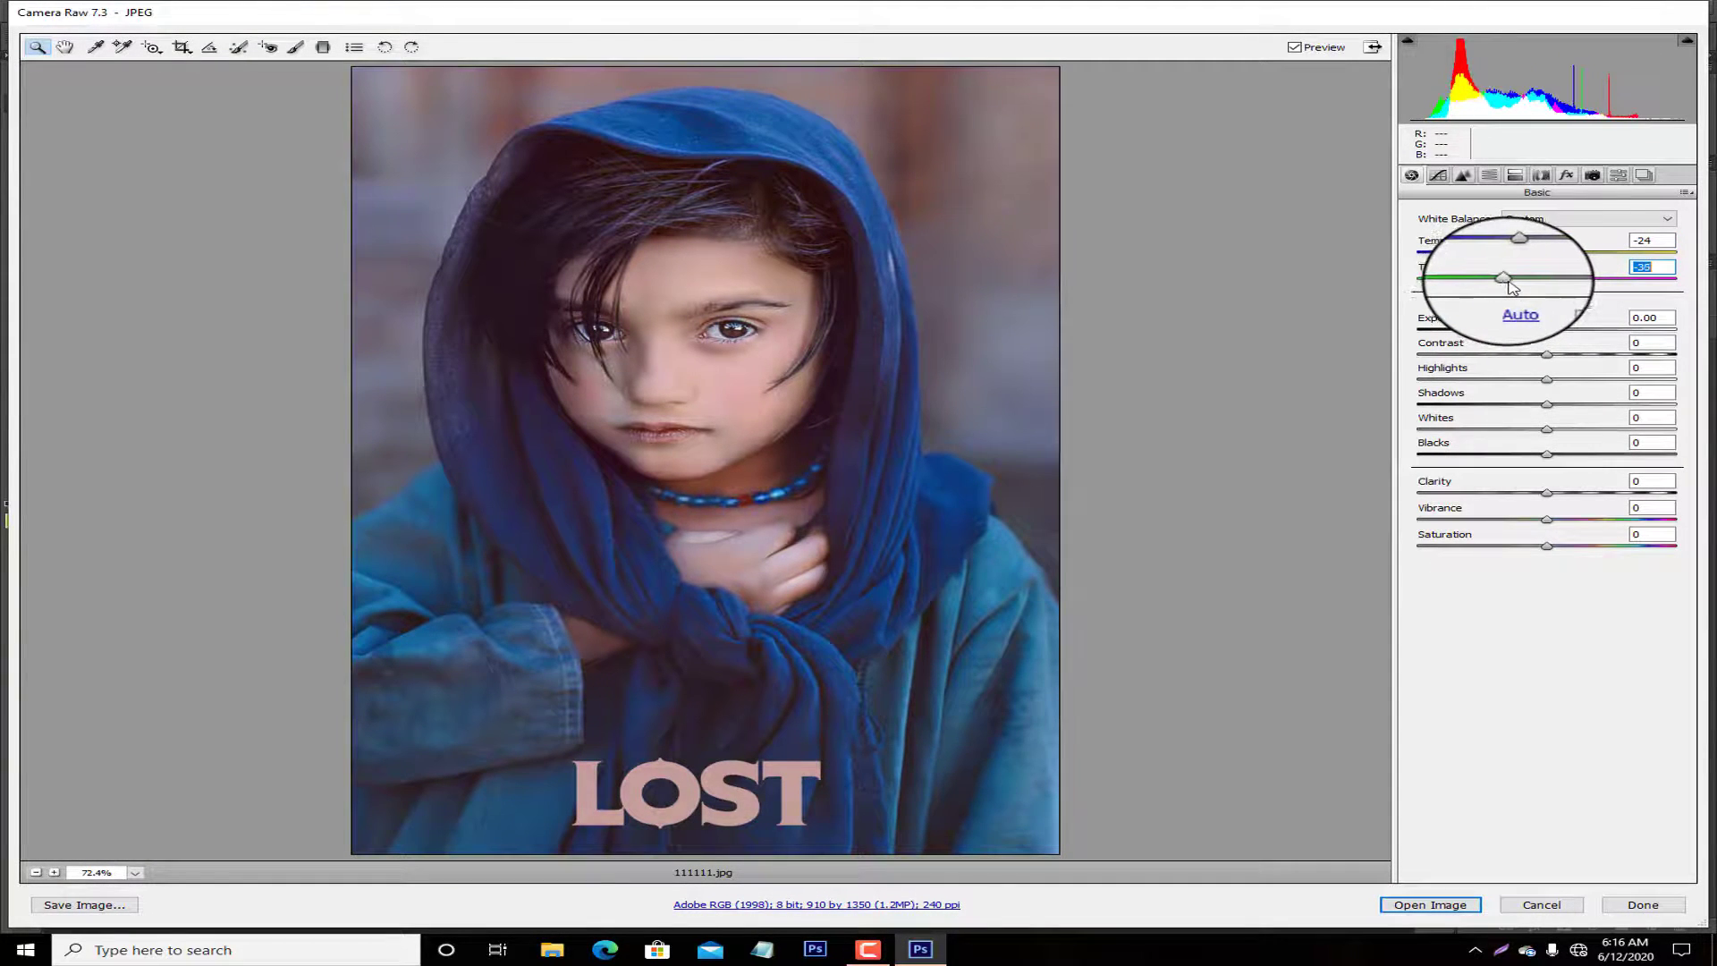
{"action": "left_click", "coordinate": [1389, 905]}
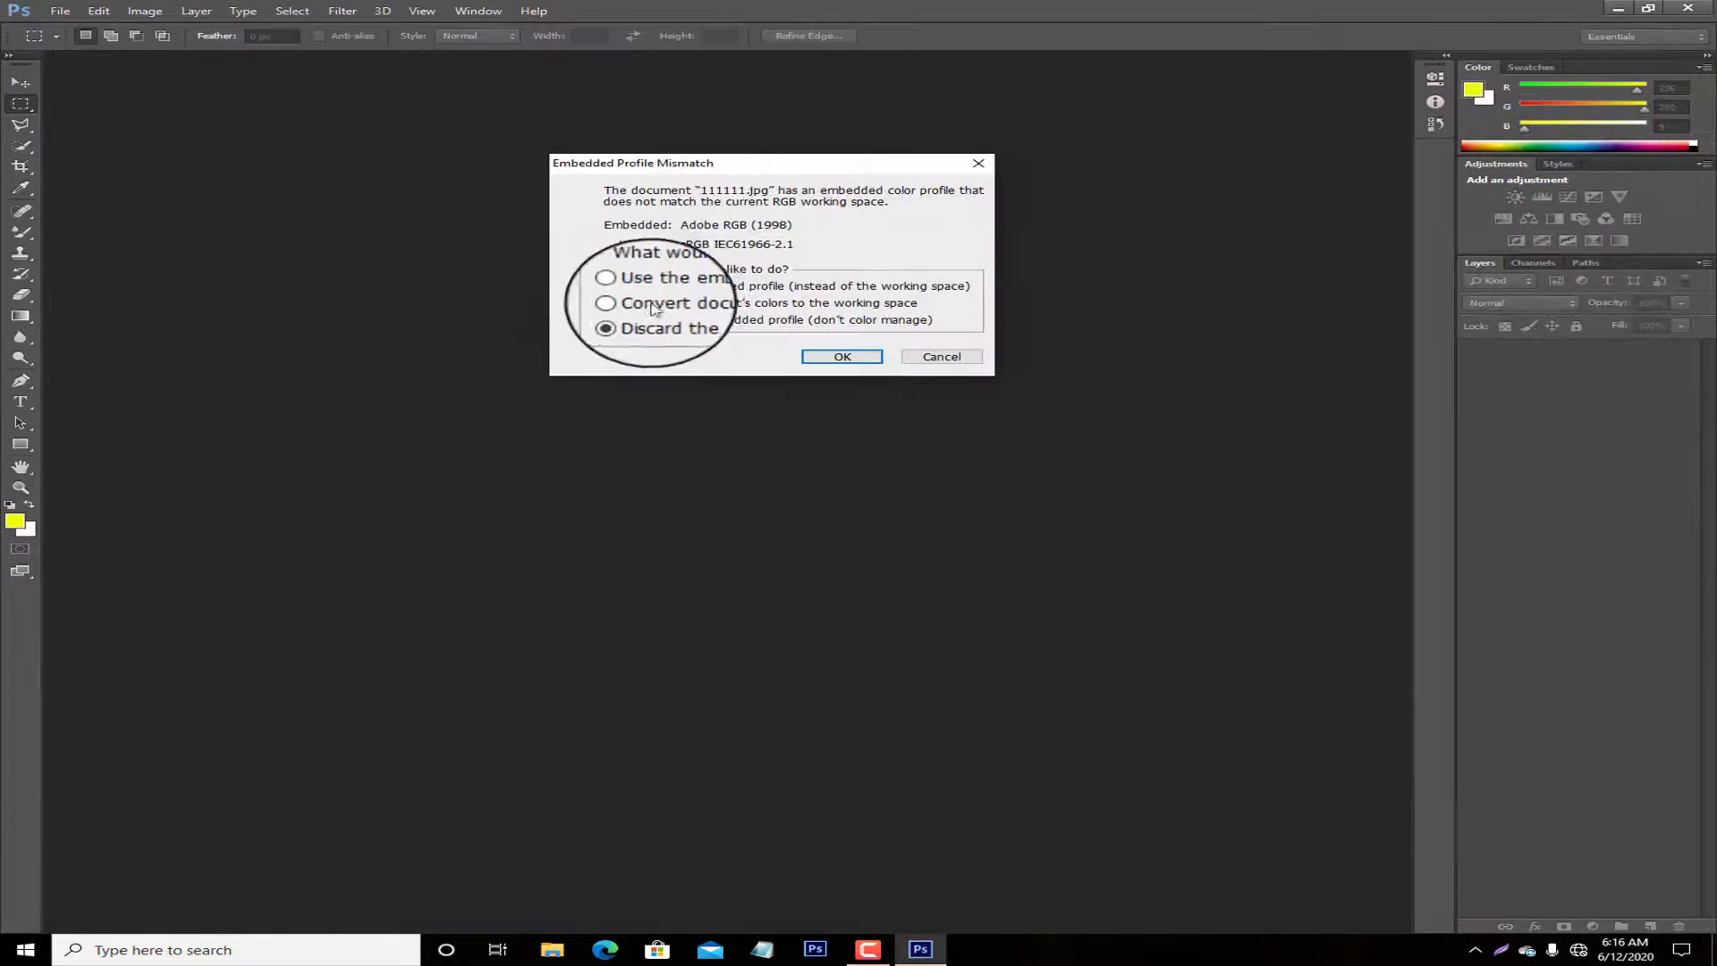
{"action": "left_click", "coordinate": [838, 357]}
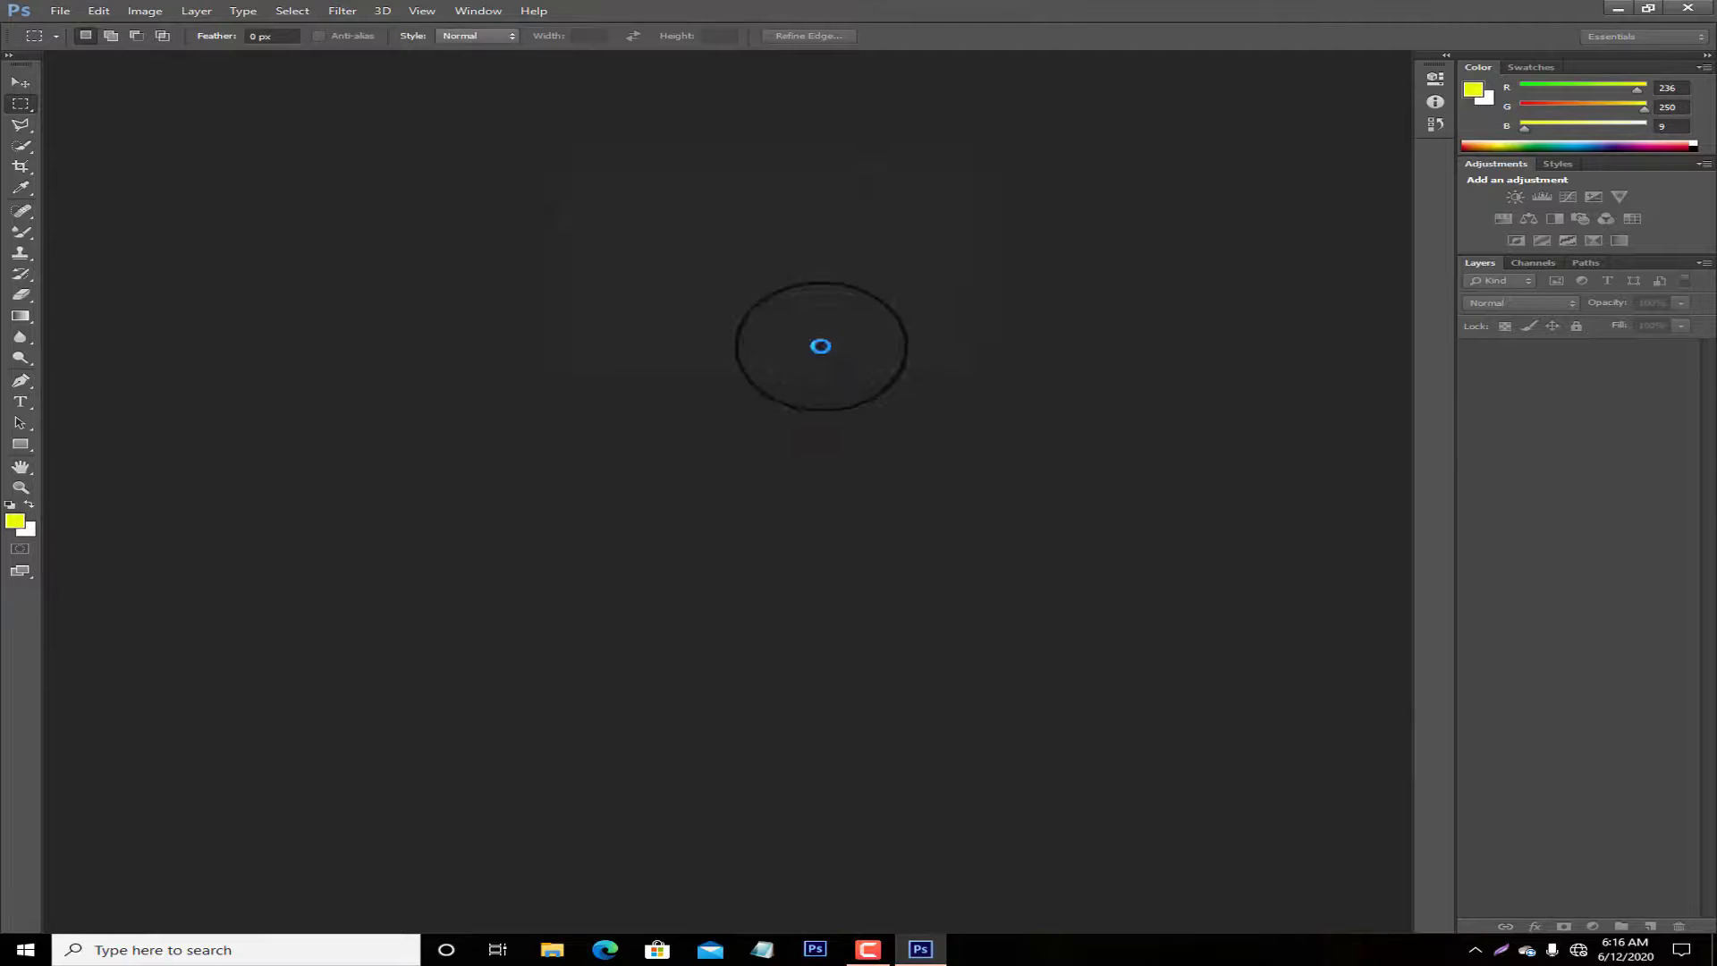
Render a Movie Prime lens flare at 145% brightness centred on the LOST title.
{"action": "left_click", "coordinate": [326, 18]}
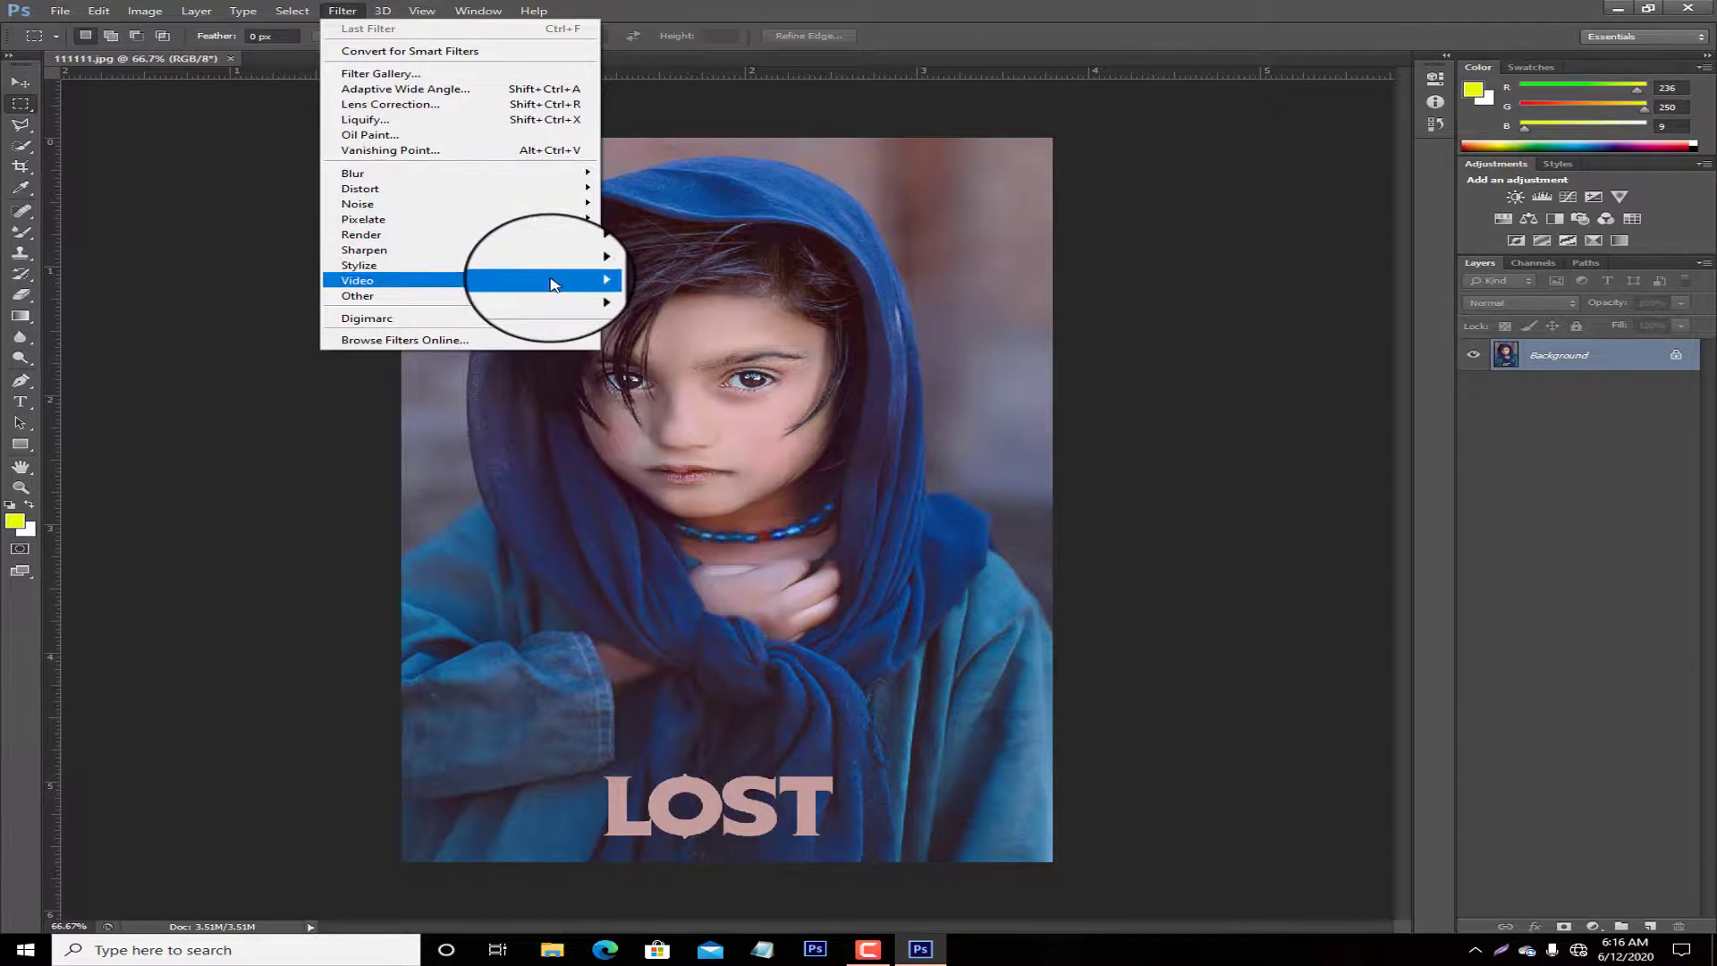
{"action": "mouse_move", "coordinate": [403, 234]}
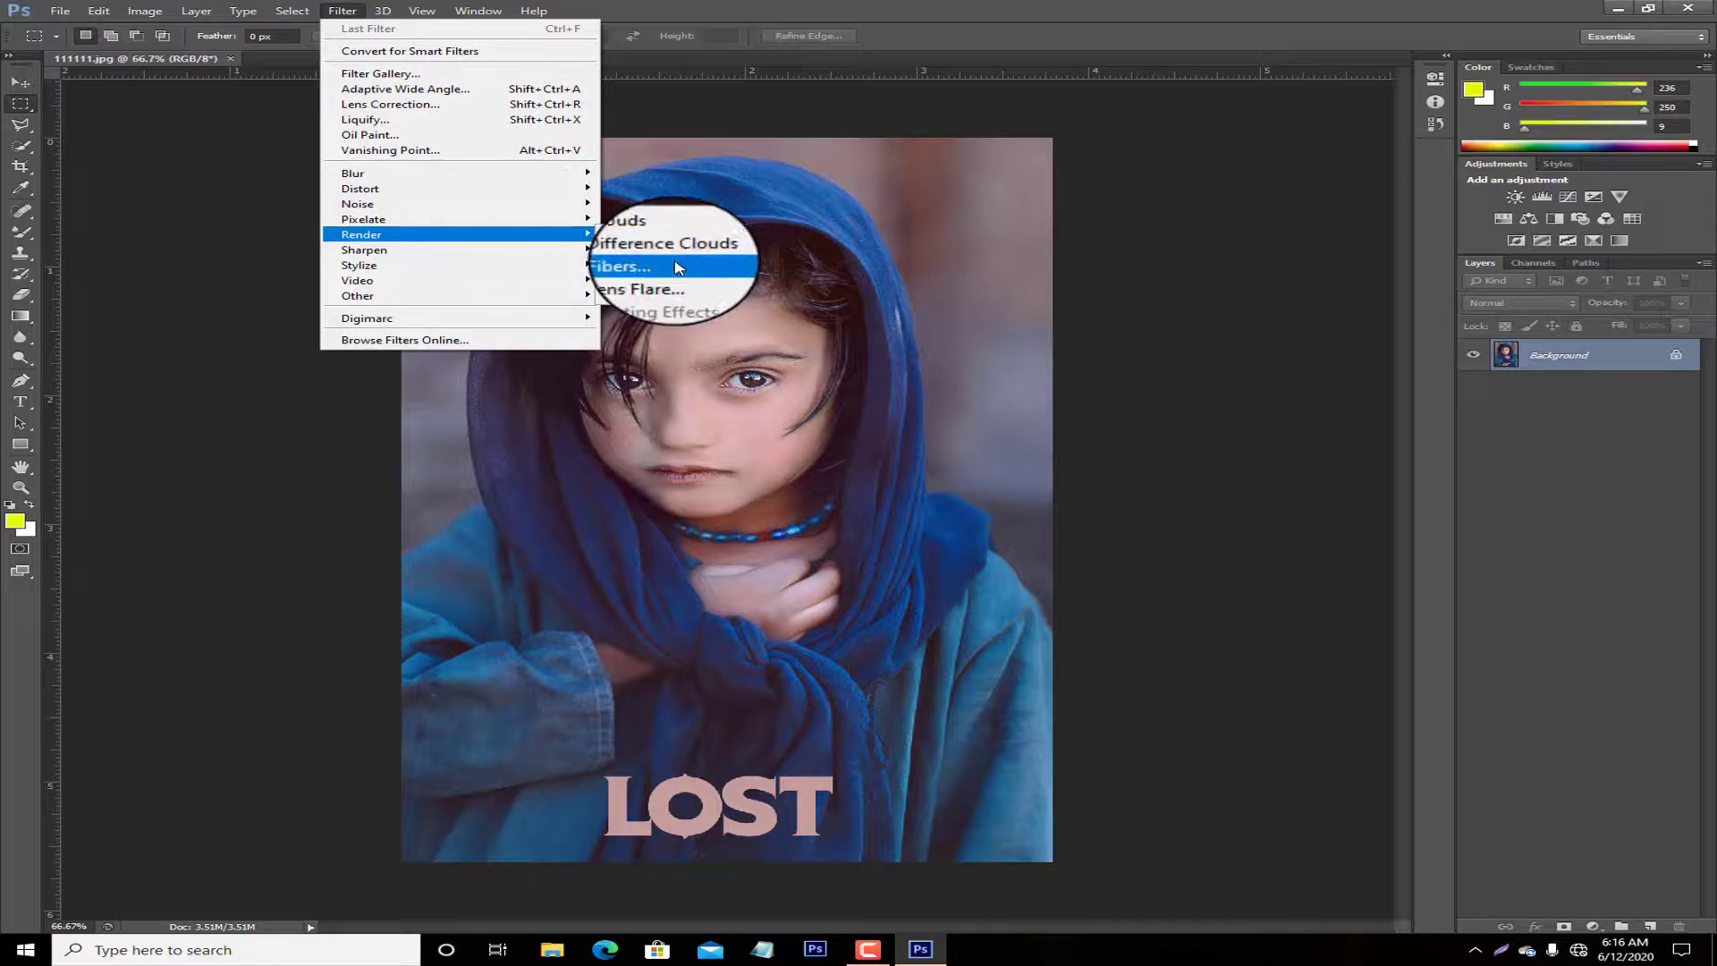
{"action": "left_click", "coordinate": [637, 280]}
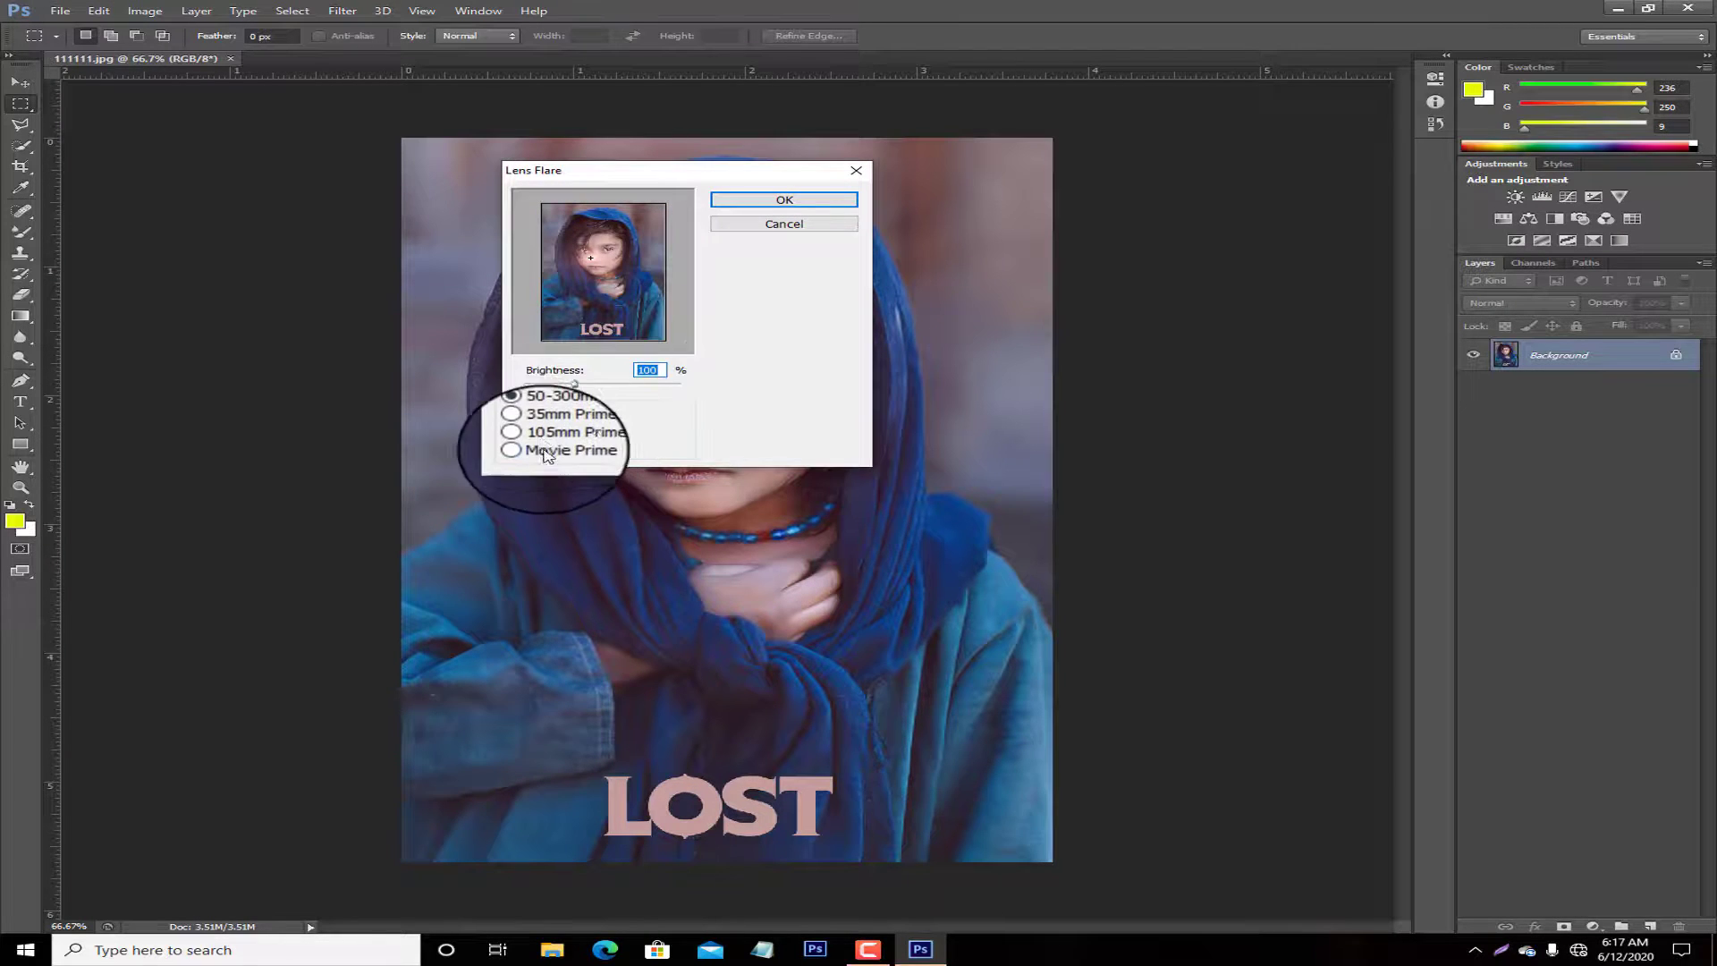
{"action": "left_click", "coordinate": [522, 438]}
{"action": "left_click", "coordinate": [607, 333]}
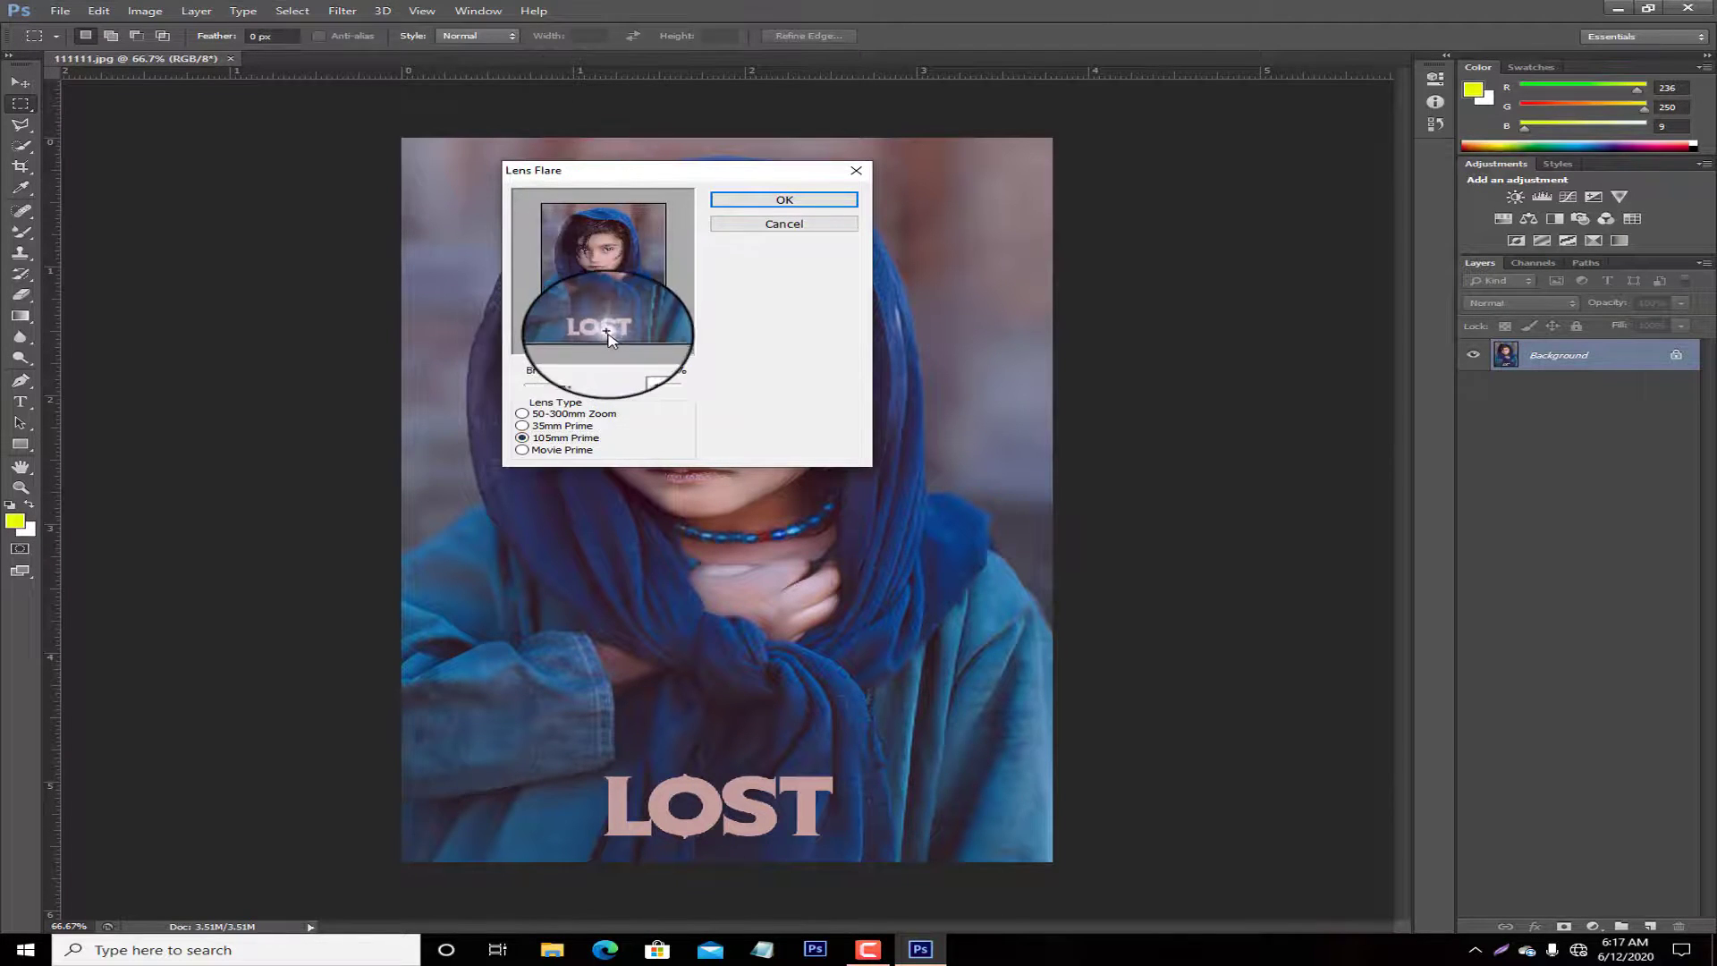
{"action": "left_click_drag", "start_coordinate": [575, 380], "coordinate": [602, 380]}
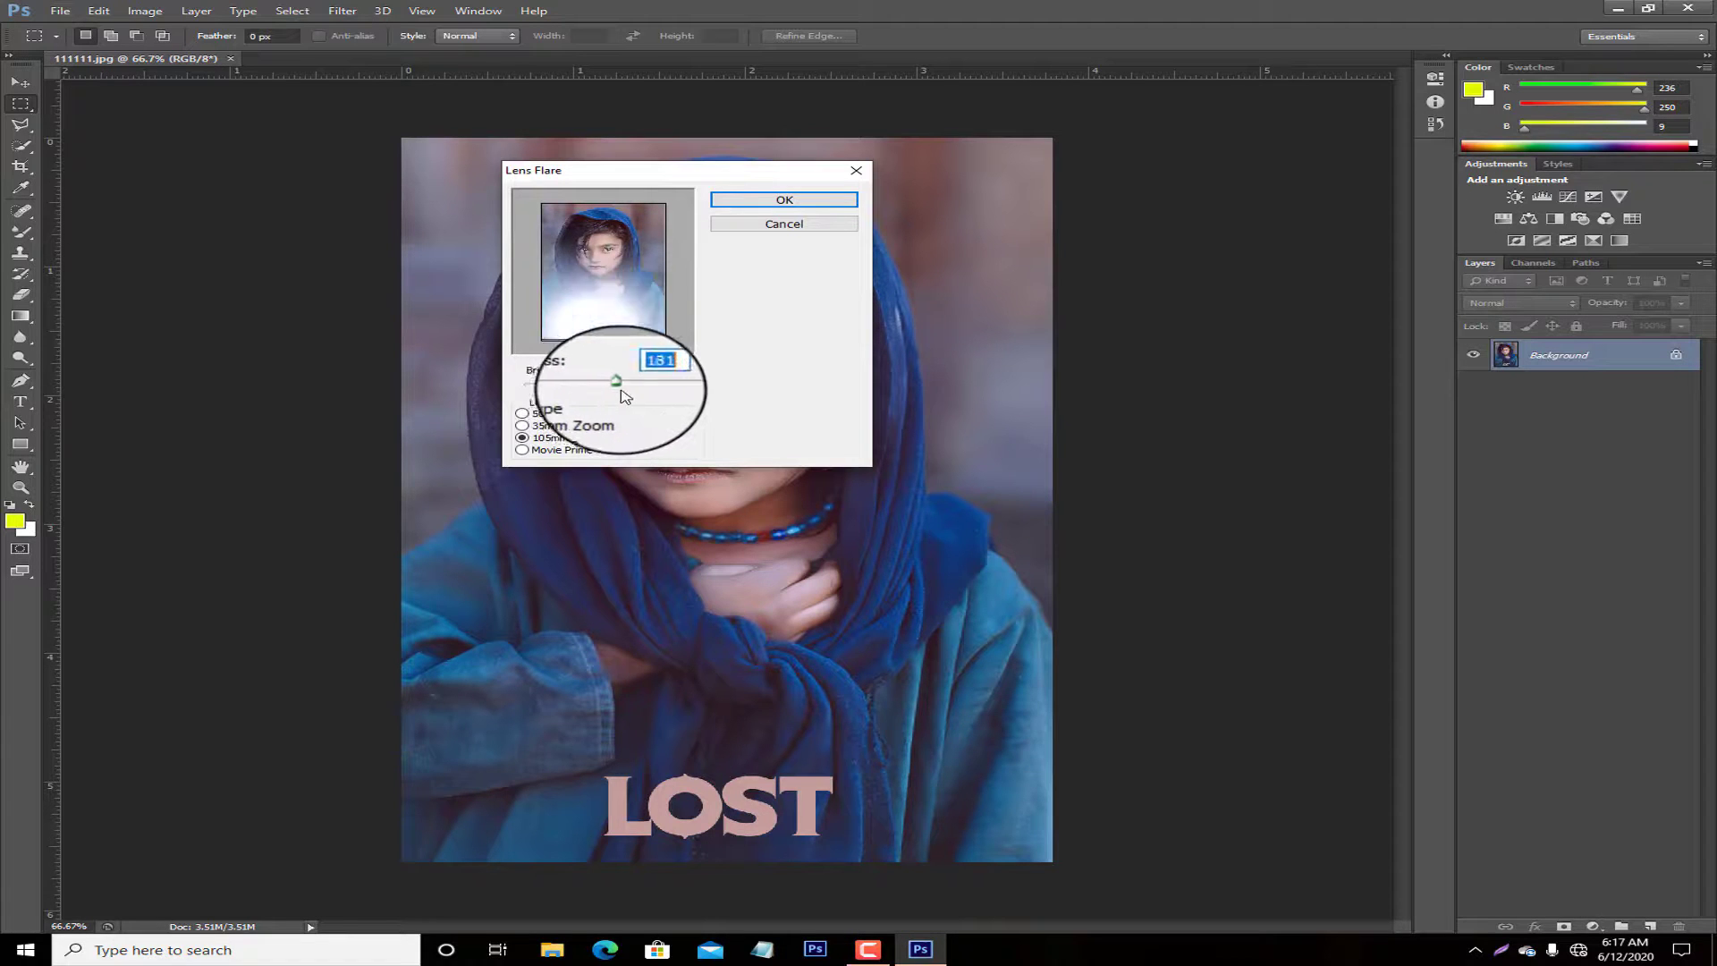
{"action": "left_click", "coordinate": [545, 429]}
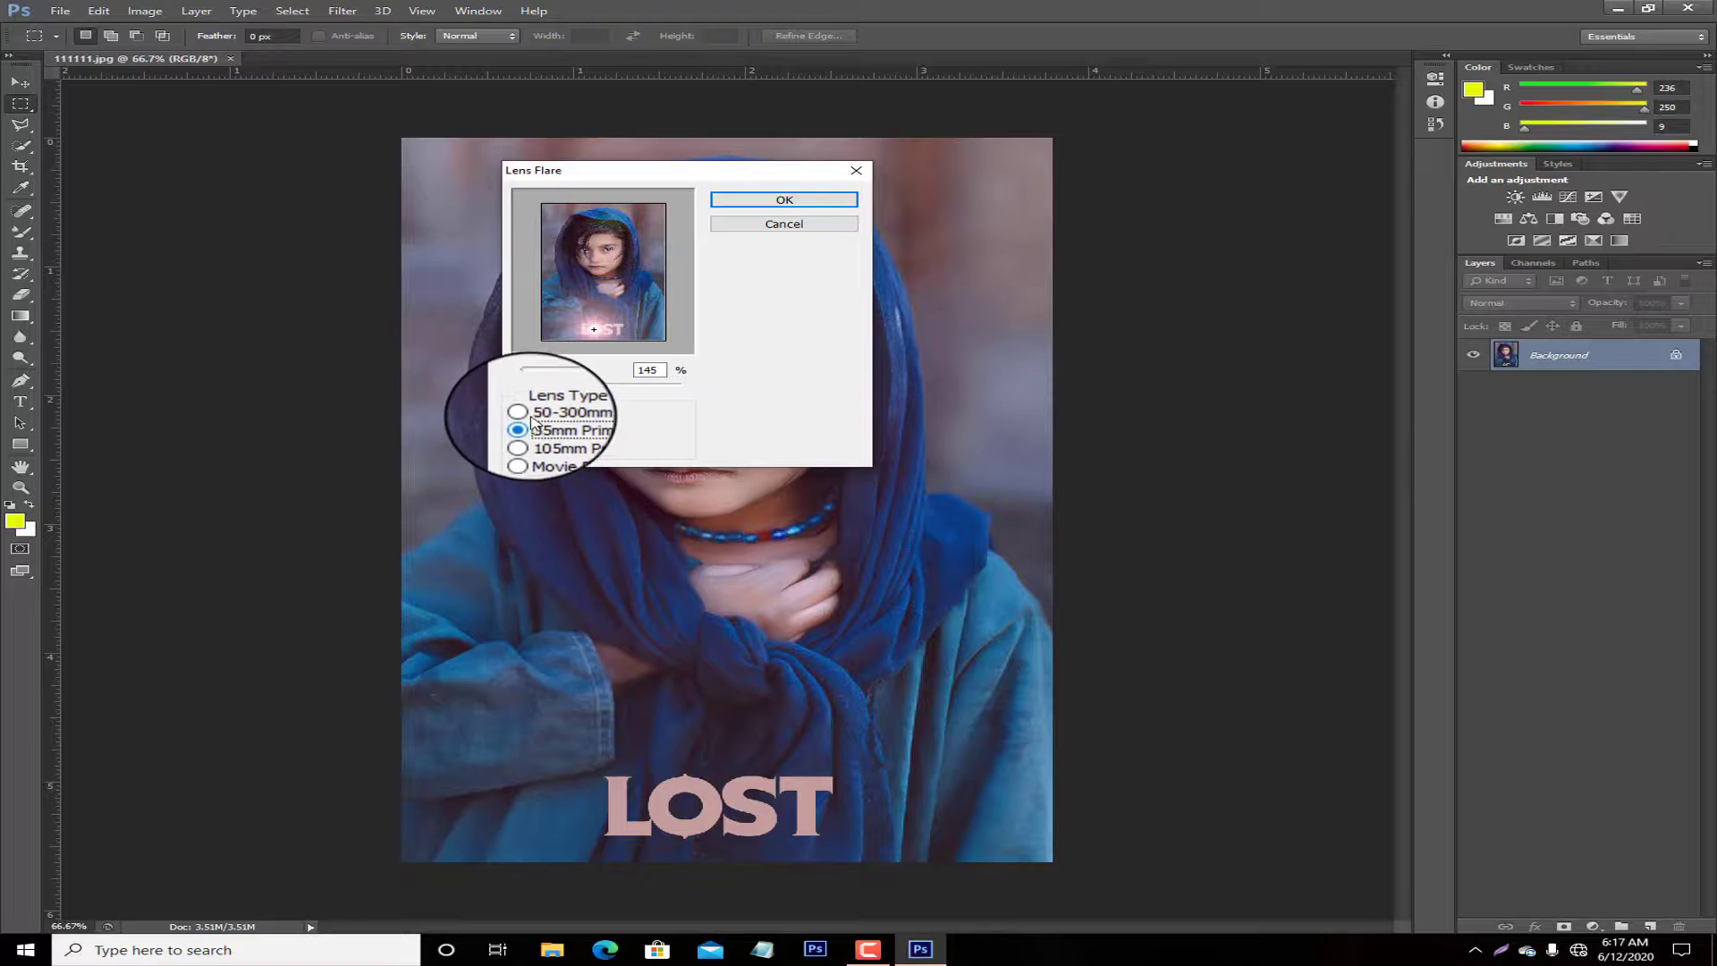
{"action": "left_click", "coordinate": [532, 438]}
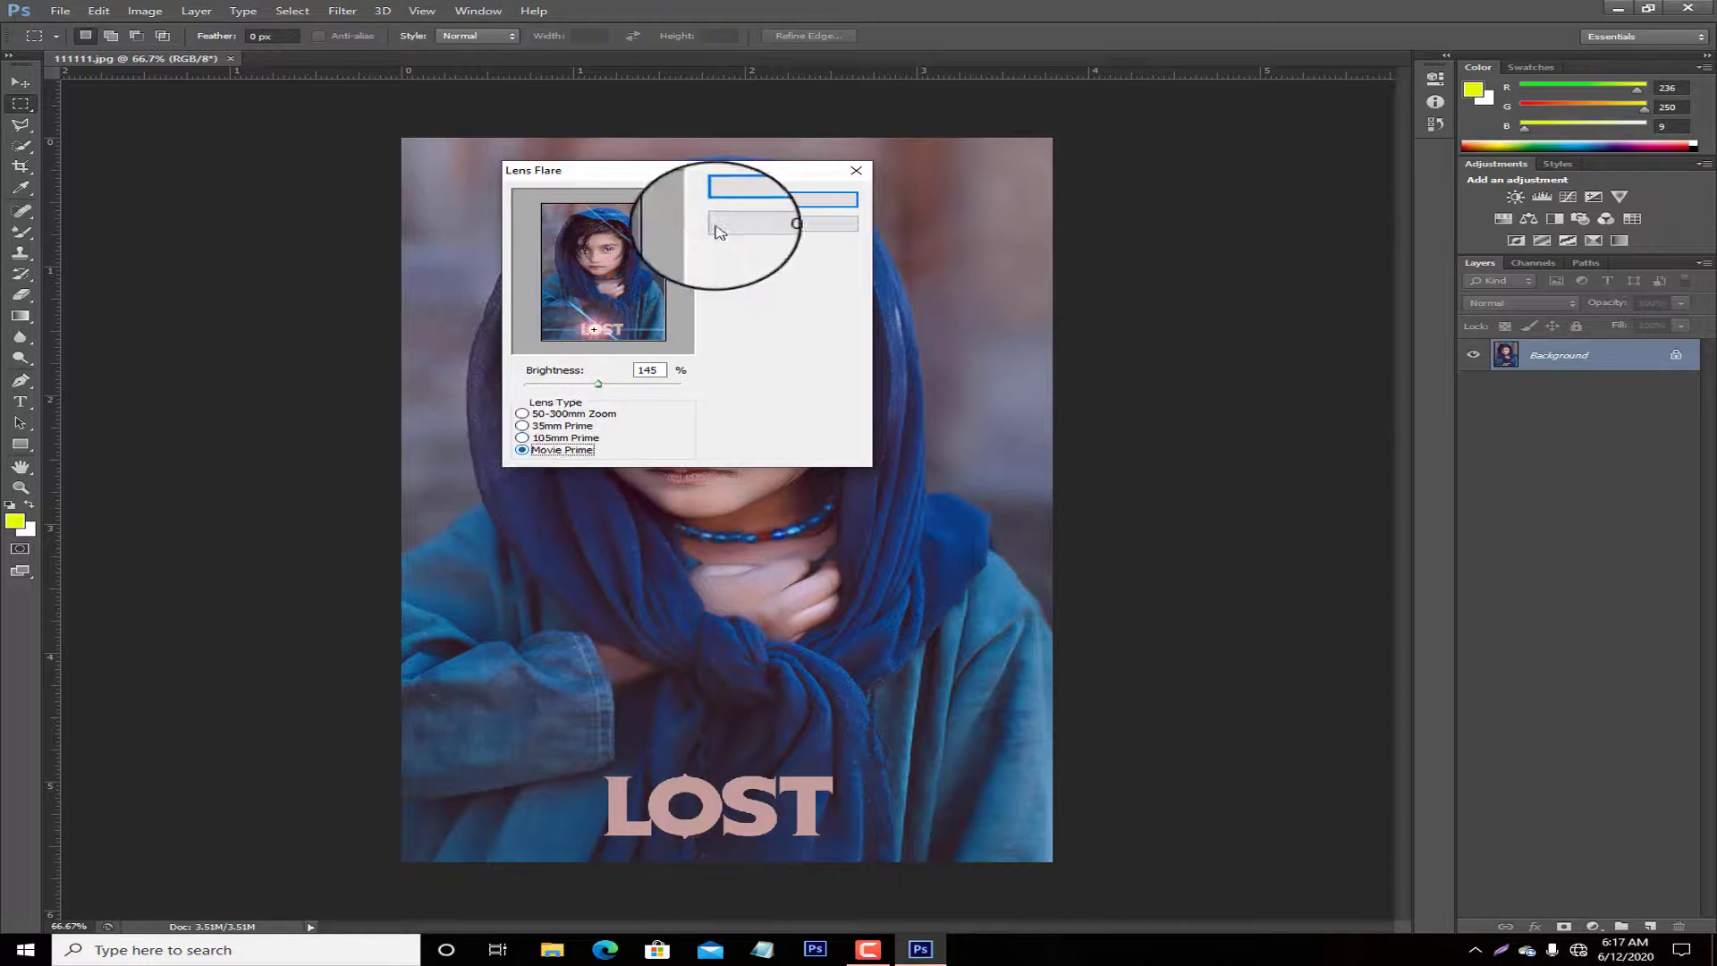
{"action": "left_click", "coordinate": [751, 200]}
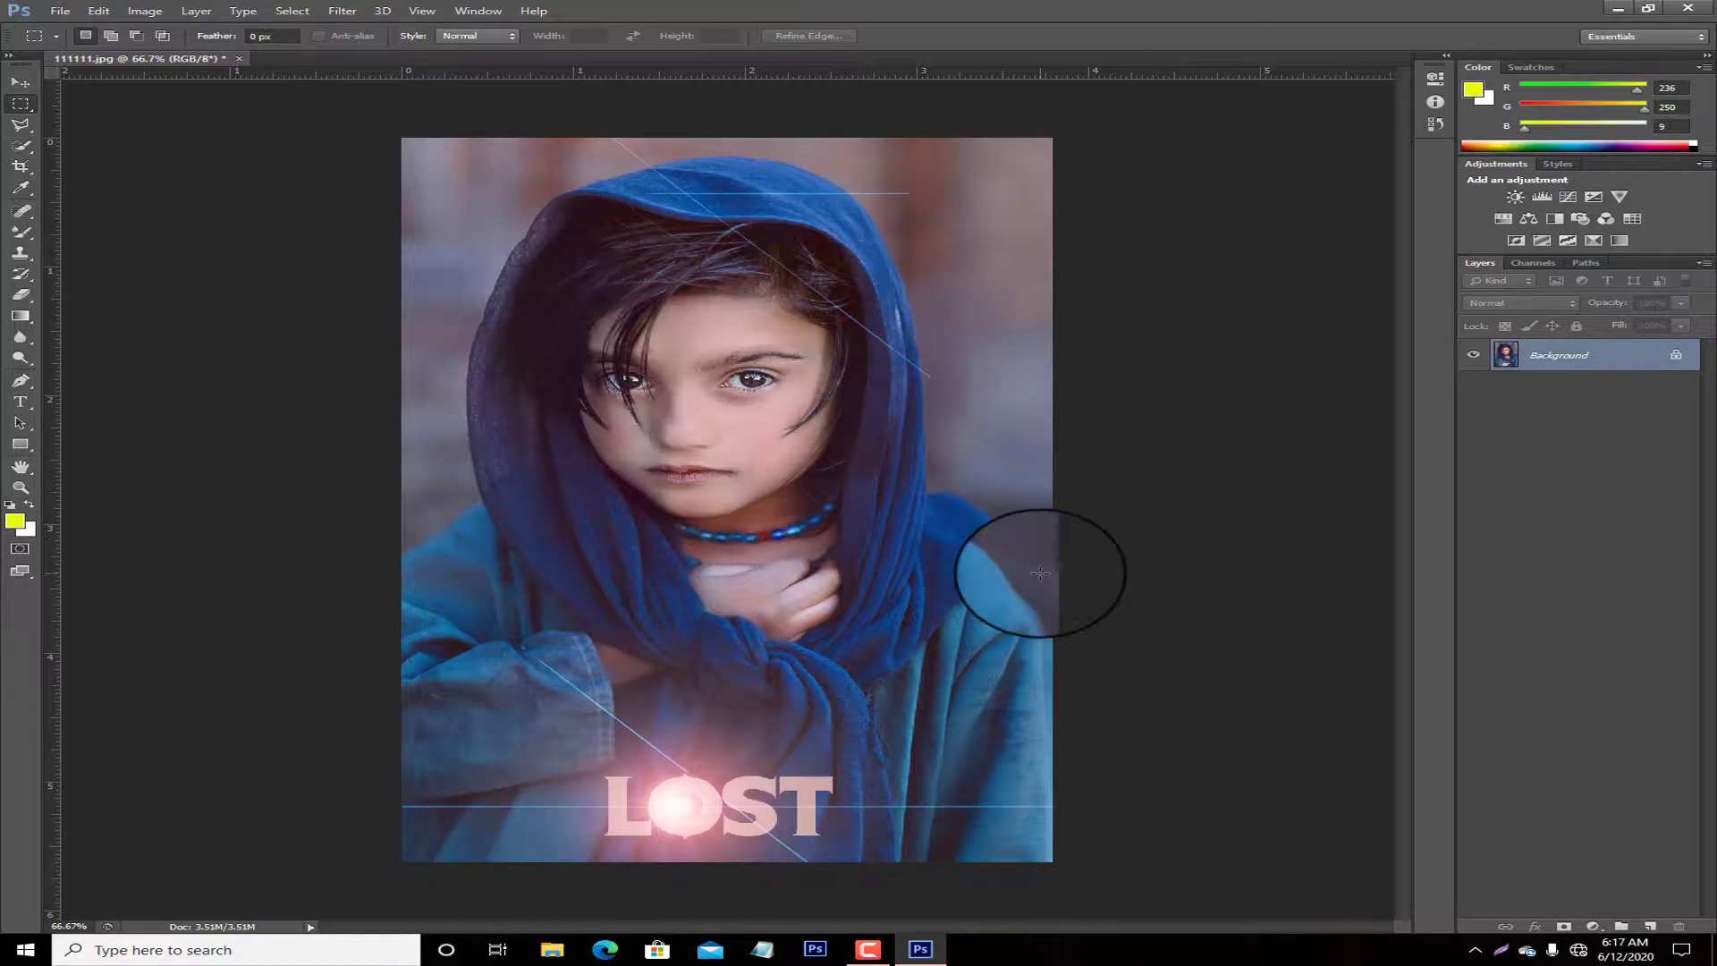